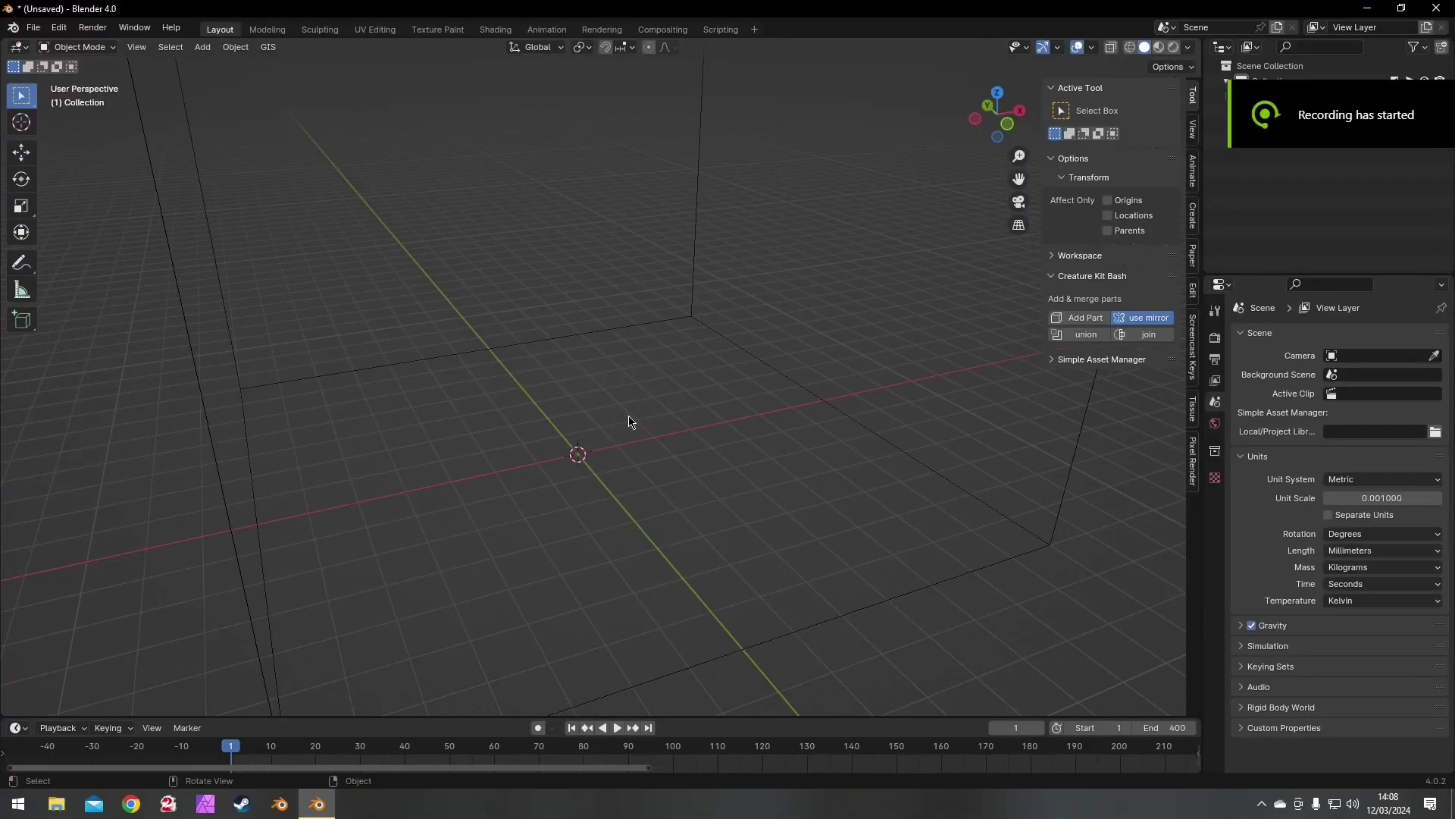
- Add a plane mesh and set its X and Y dimensions to 30 mm
left_click(202, 47)
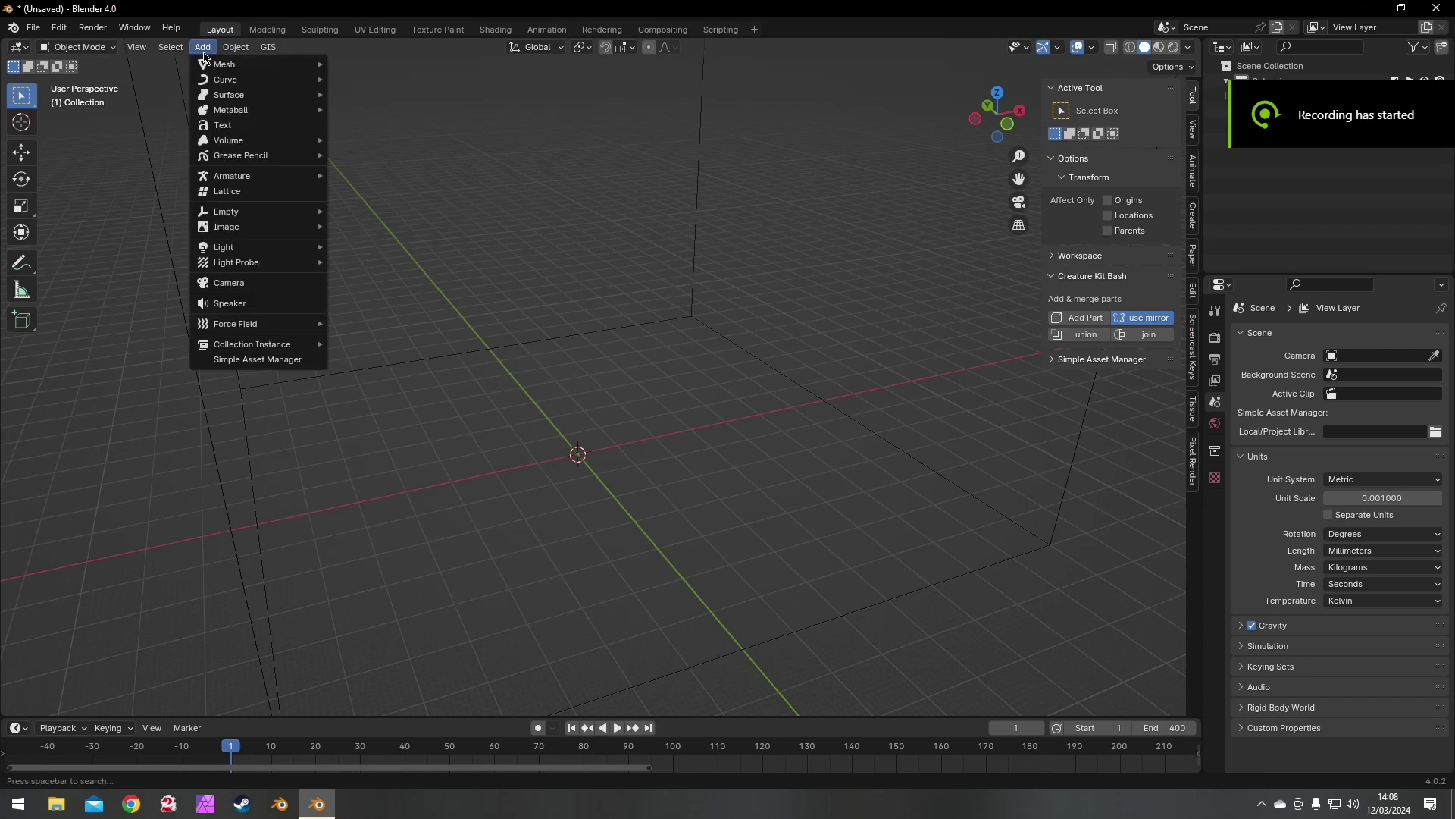
mouse_move(219, 66)
left_click(363, 64)
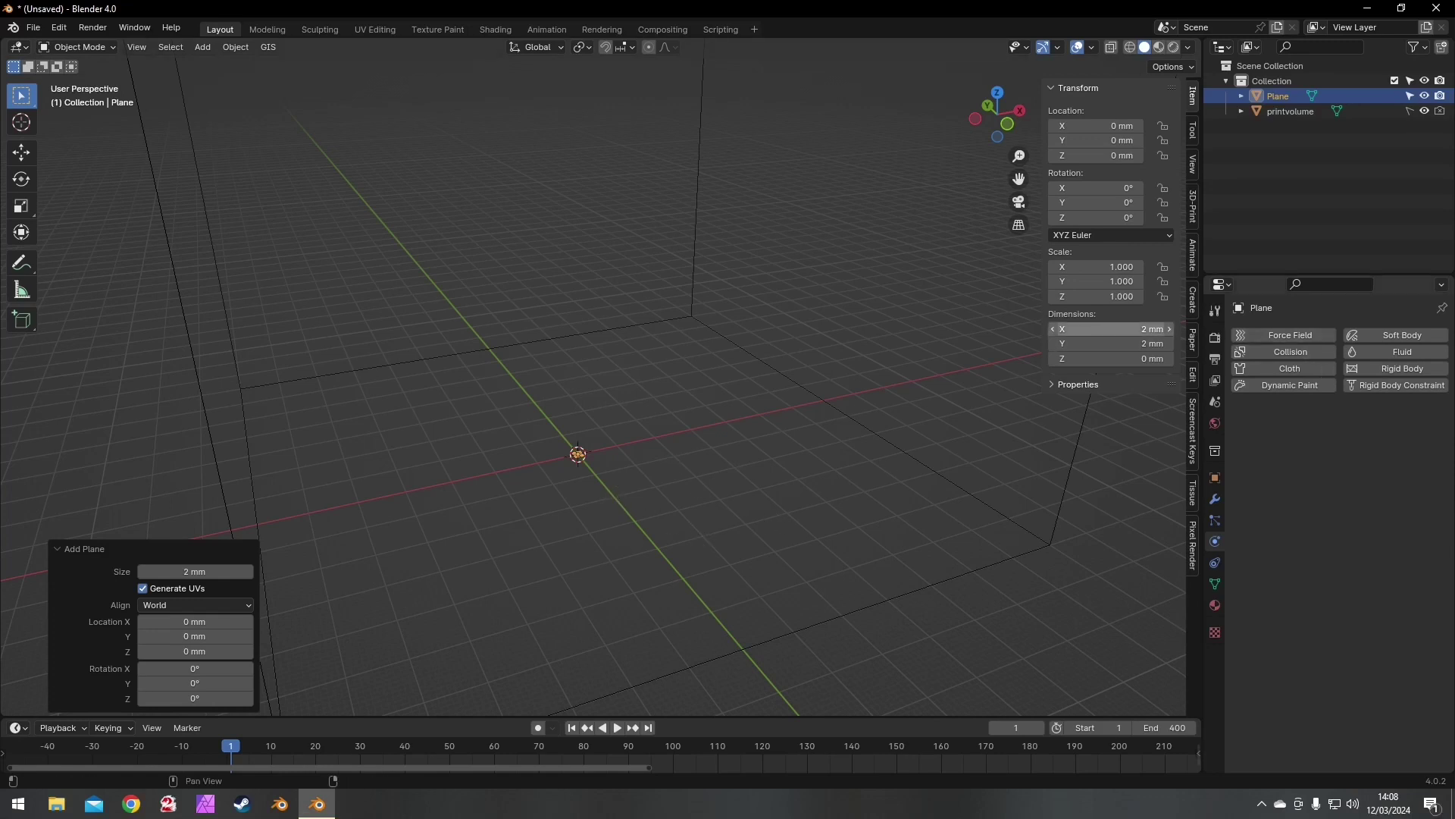
left_click_drag(1129, 327, 1128, 344)
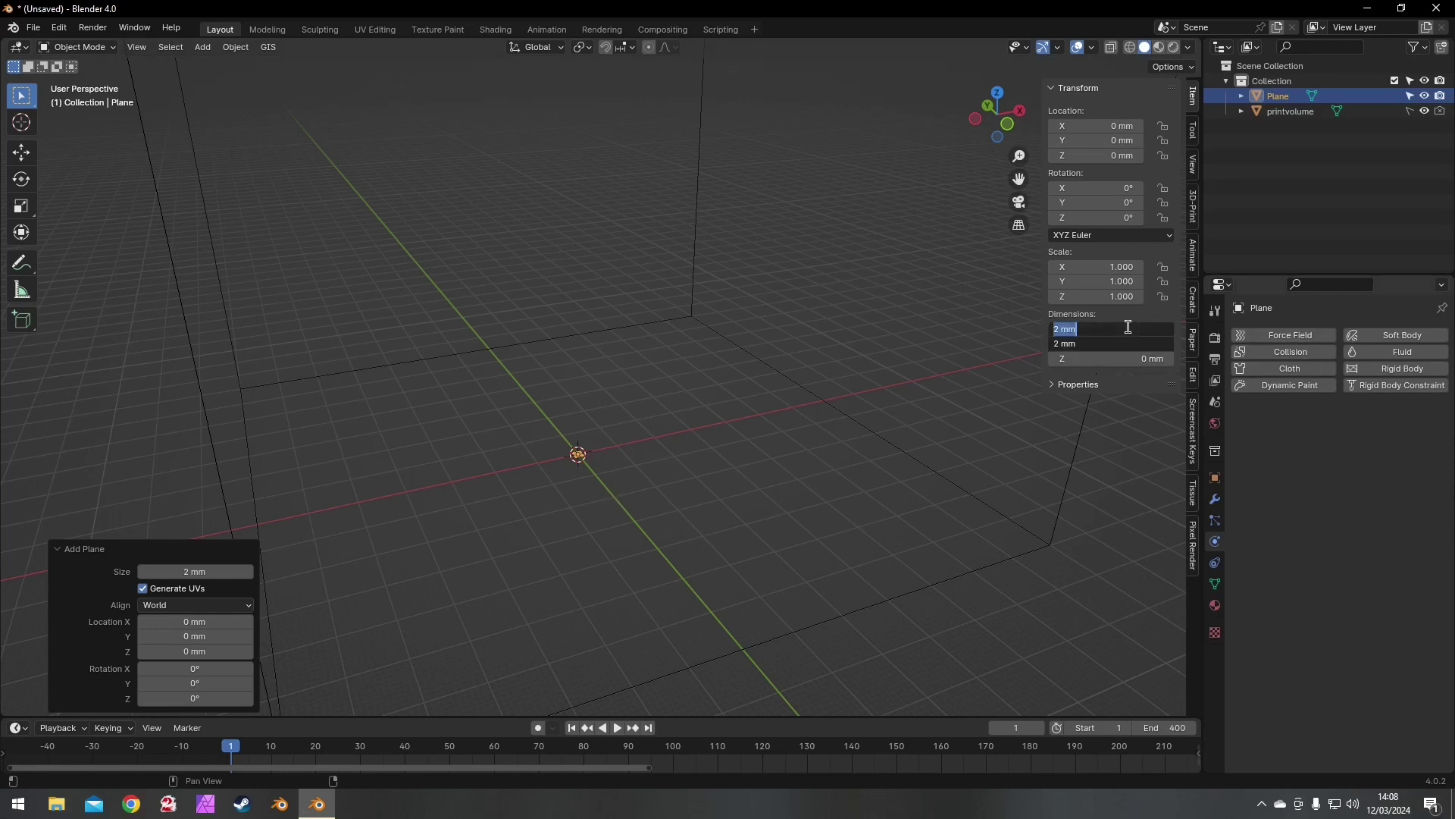
type("30")
key("Return")
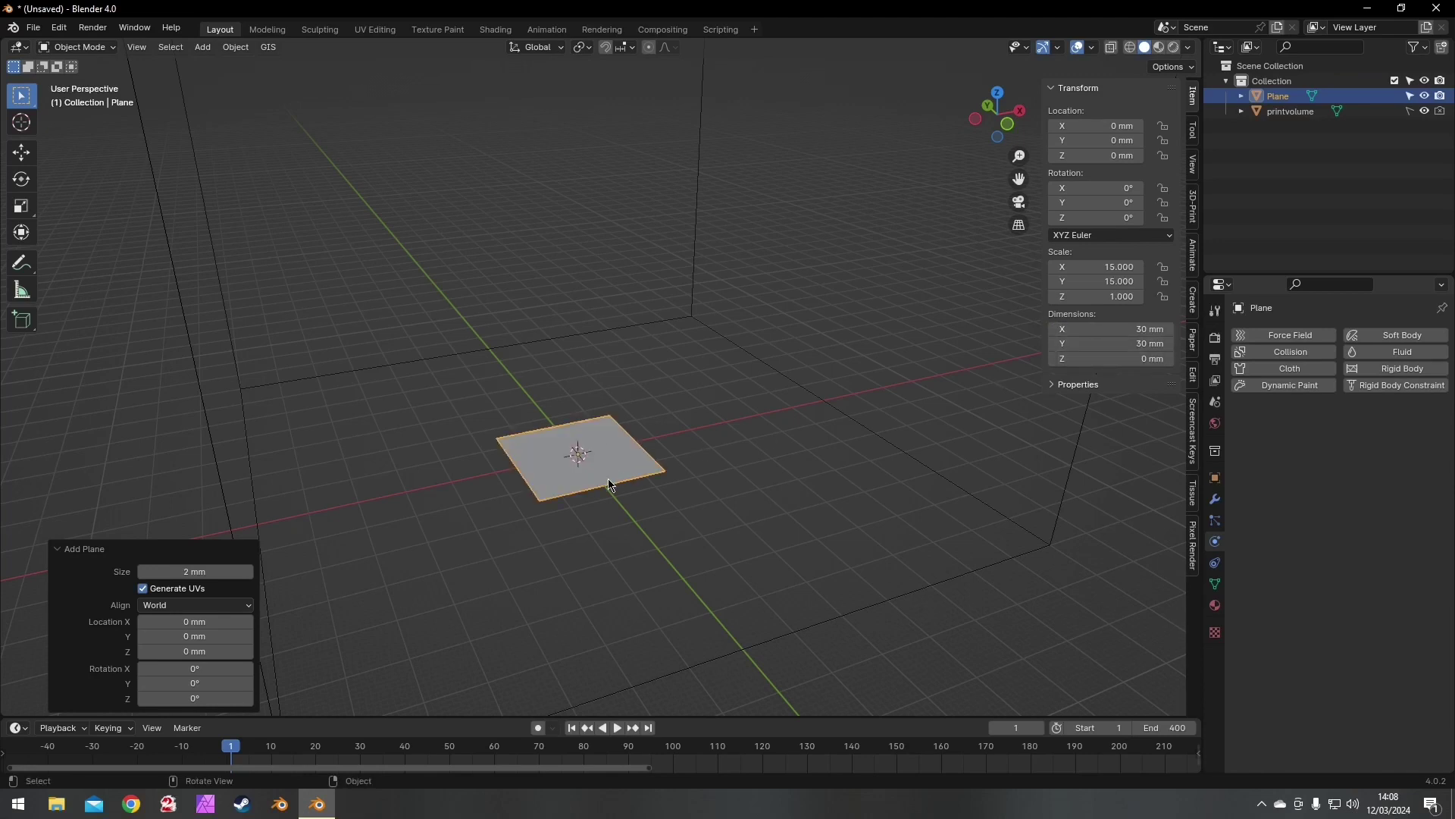
- Set the plane's X dimension to 20 mm
left_click(1108, 331)
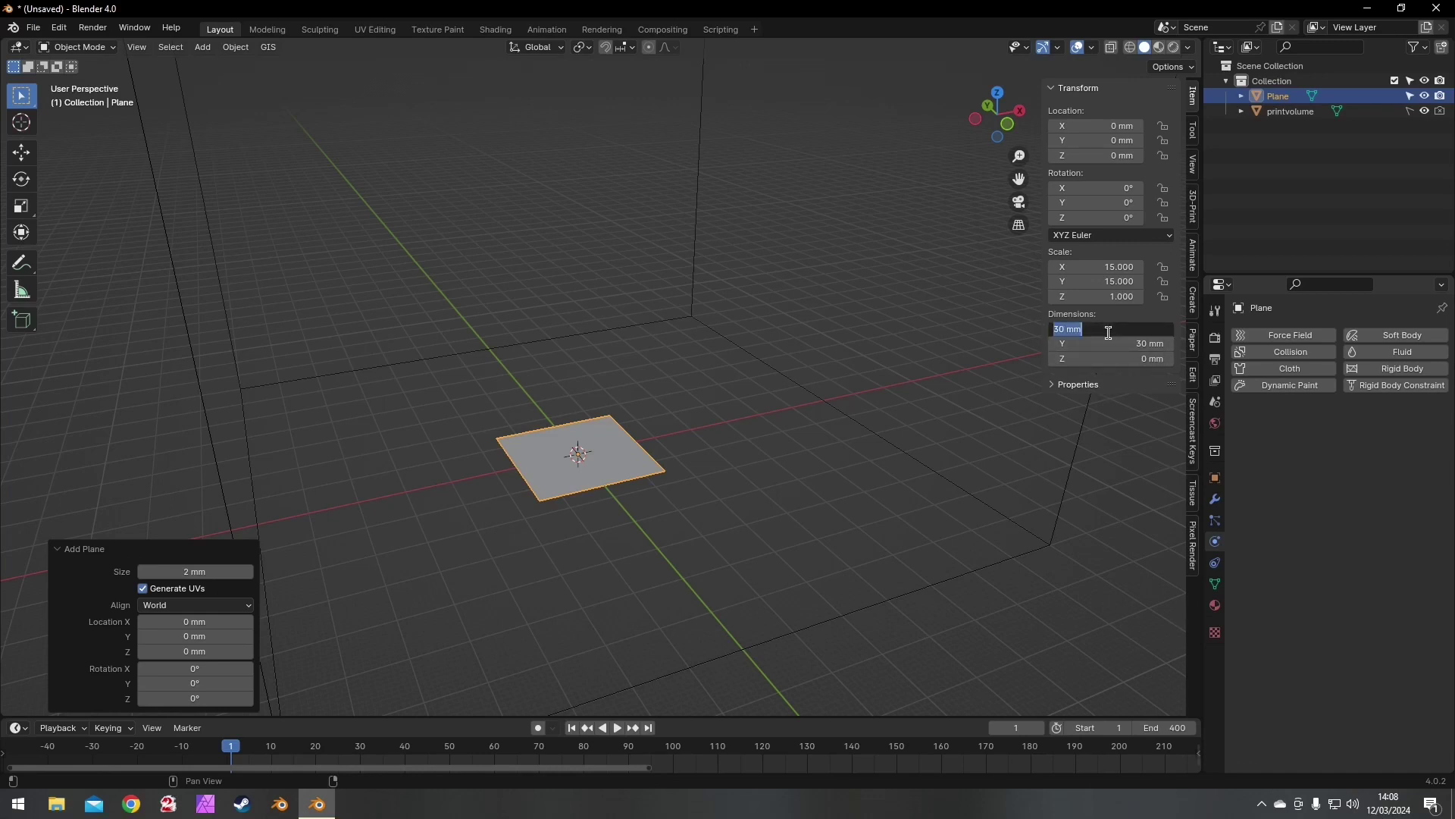
type("20")
key("Return")
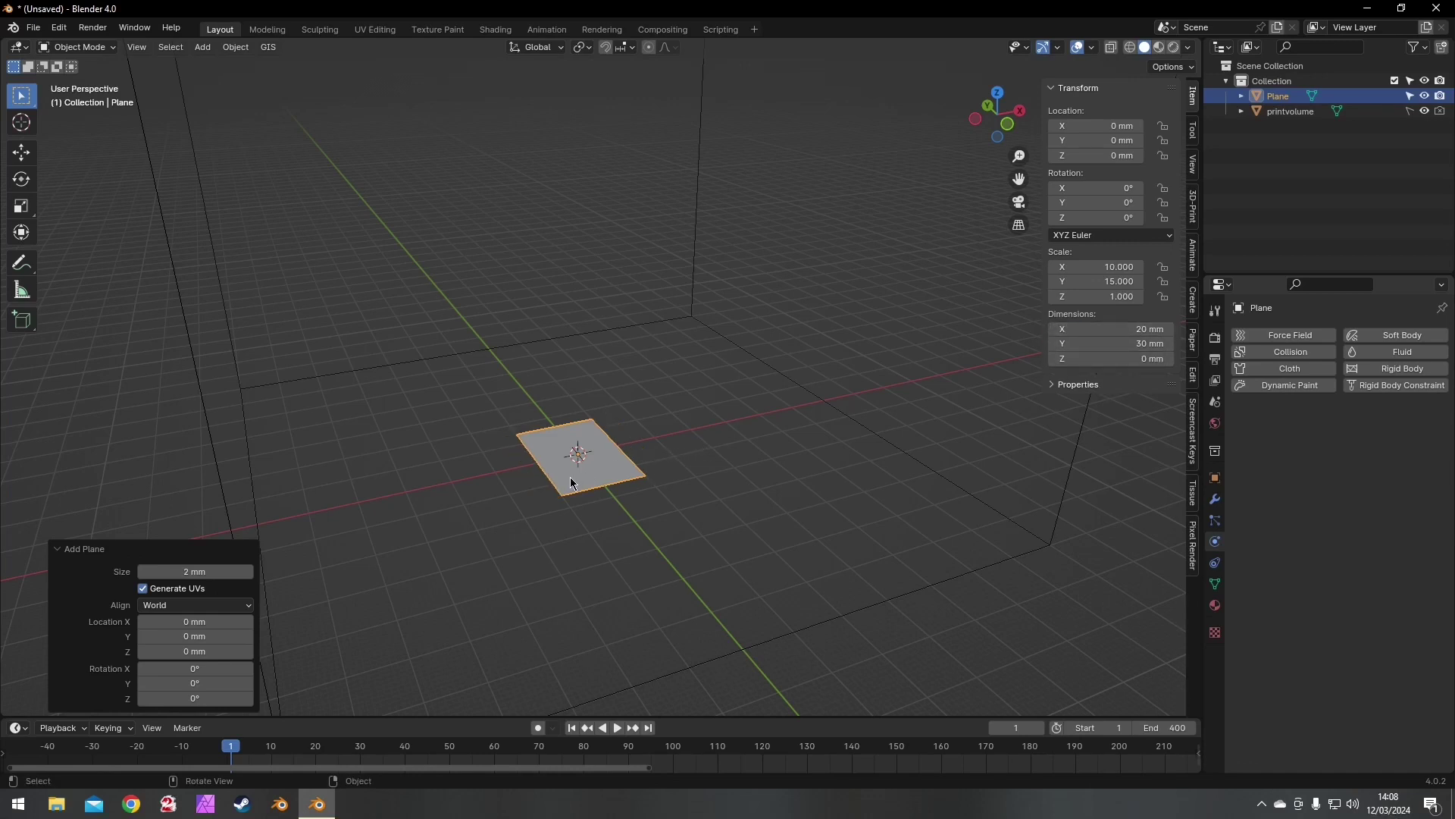
- Raise the plane about 35 mm along Z and rotate it 90° about the X axis
key("g")
key("z")
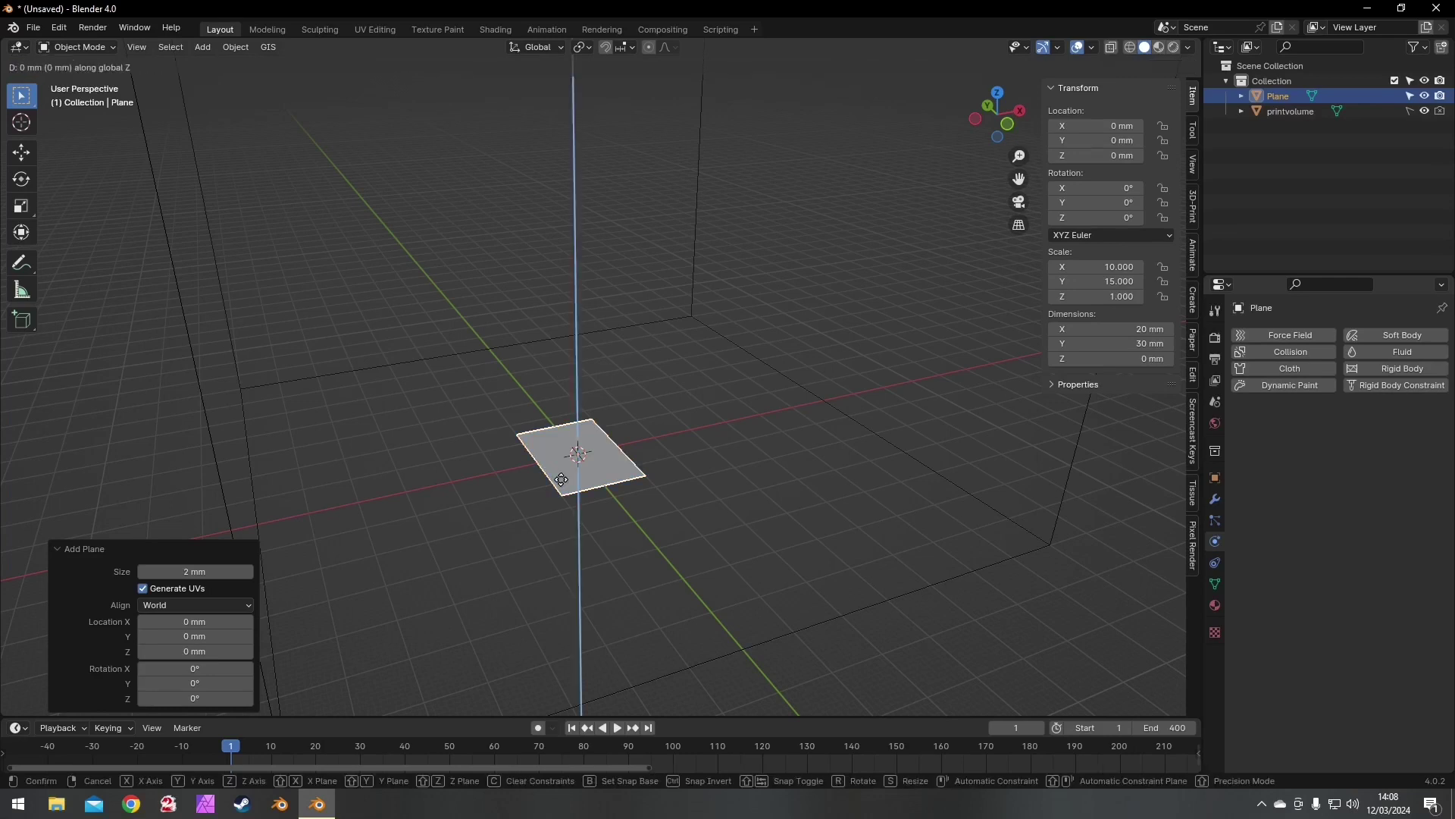
left_click(576, 343)
key("r")
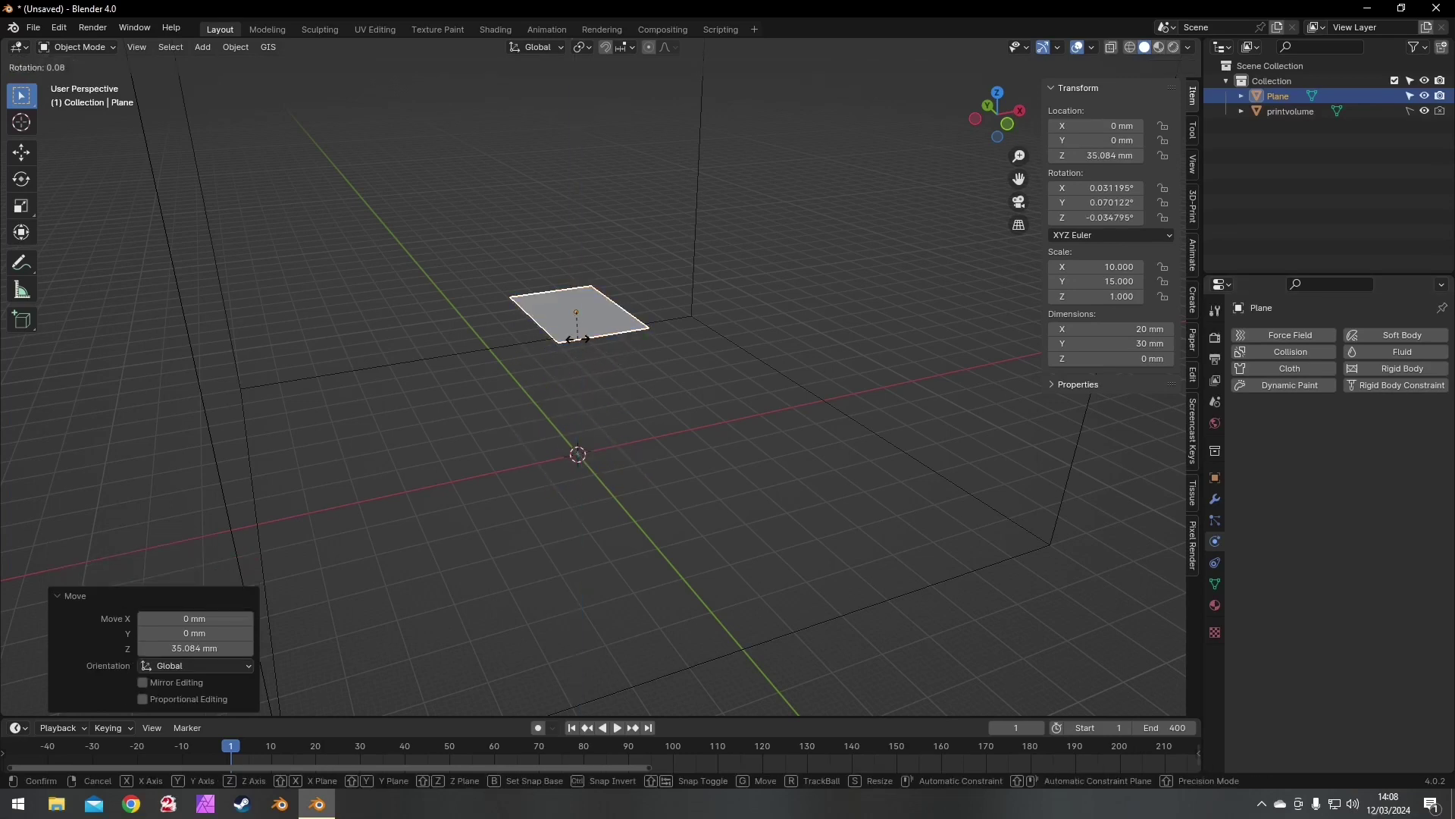
type("x")
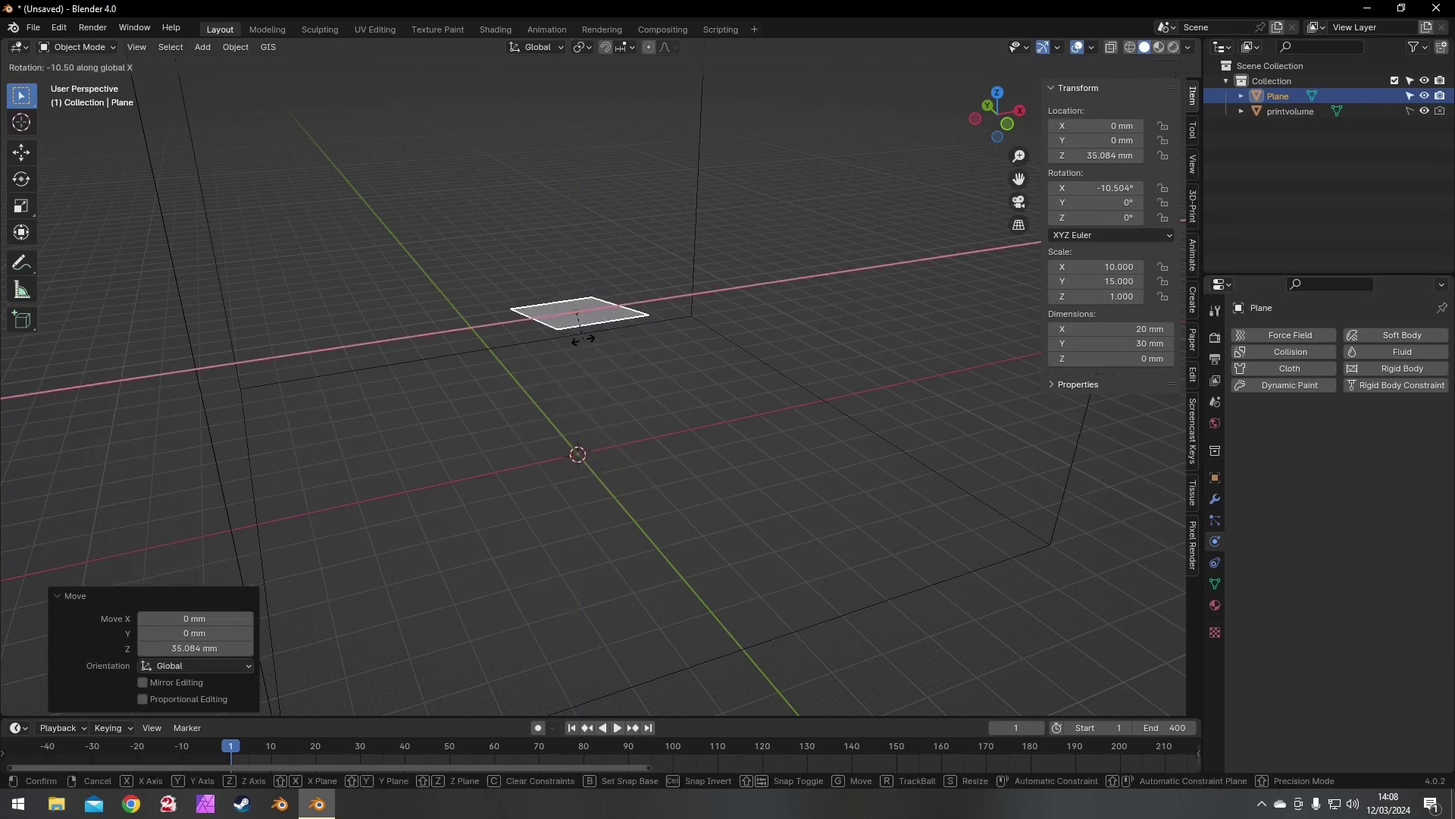
type("90")
key("Return")
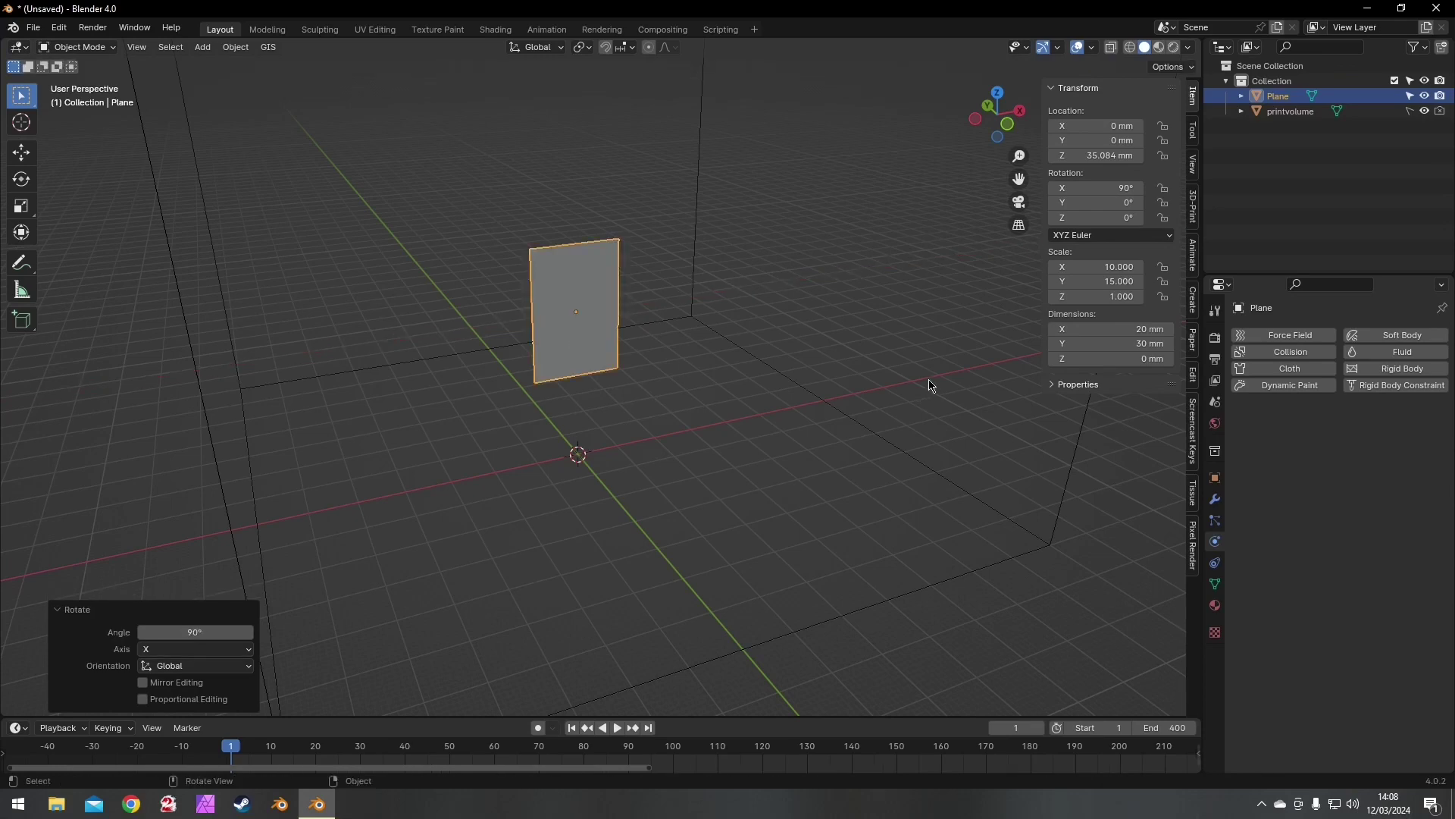
- Enable the Screencast Keys display for the viewport and return to the plane's transform properties
left_click(1193, 436)
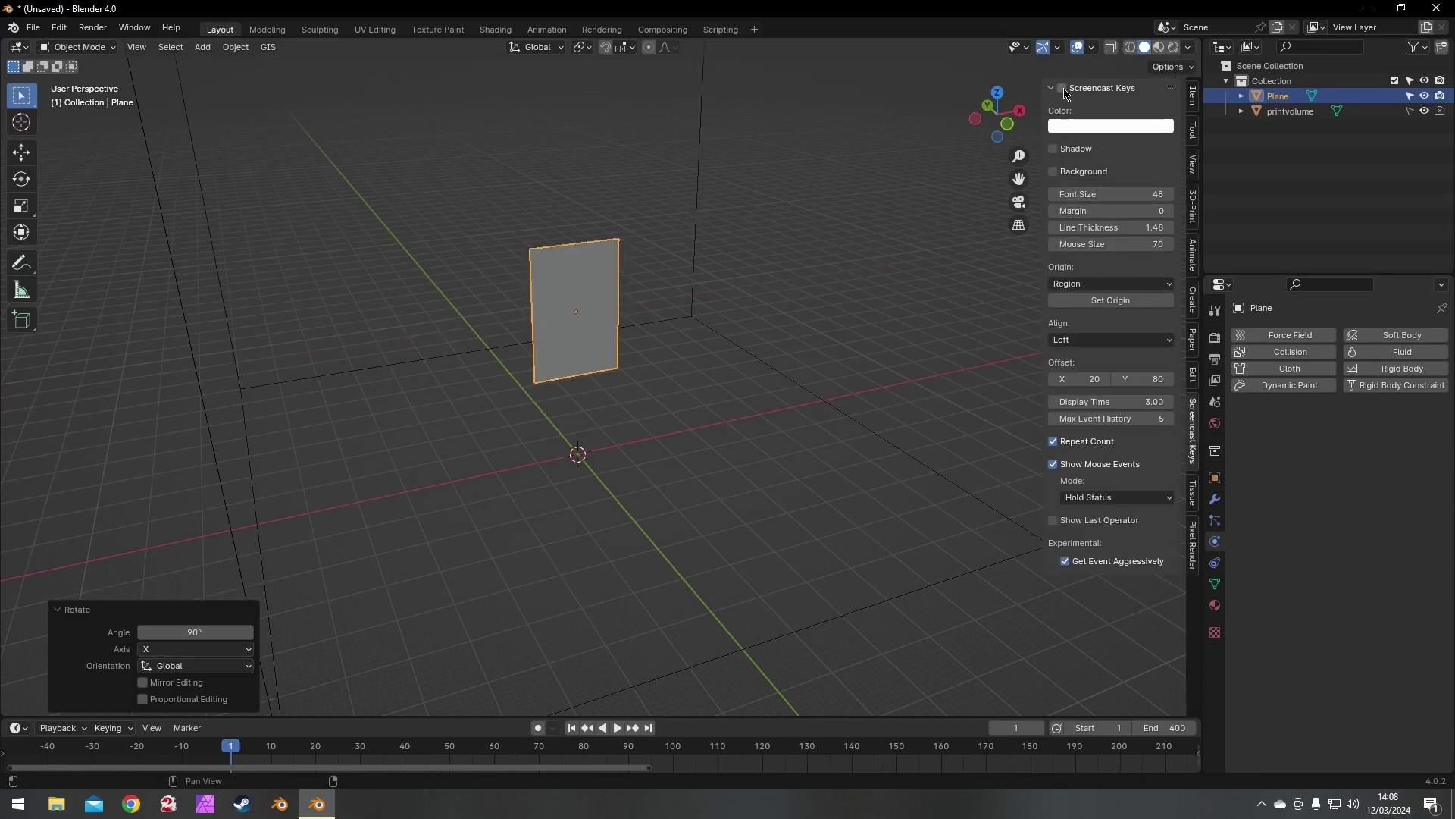
left_click(1063, 88)
middle_click_drag(726, 296, 629, 384)
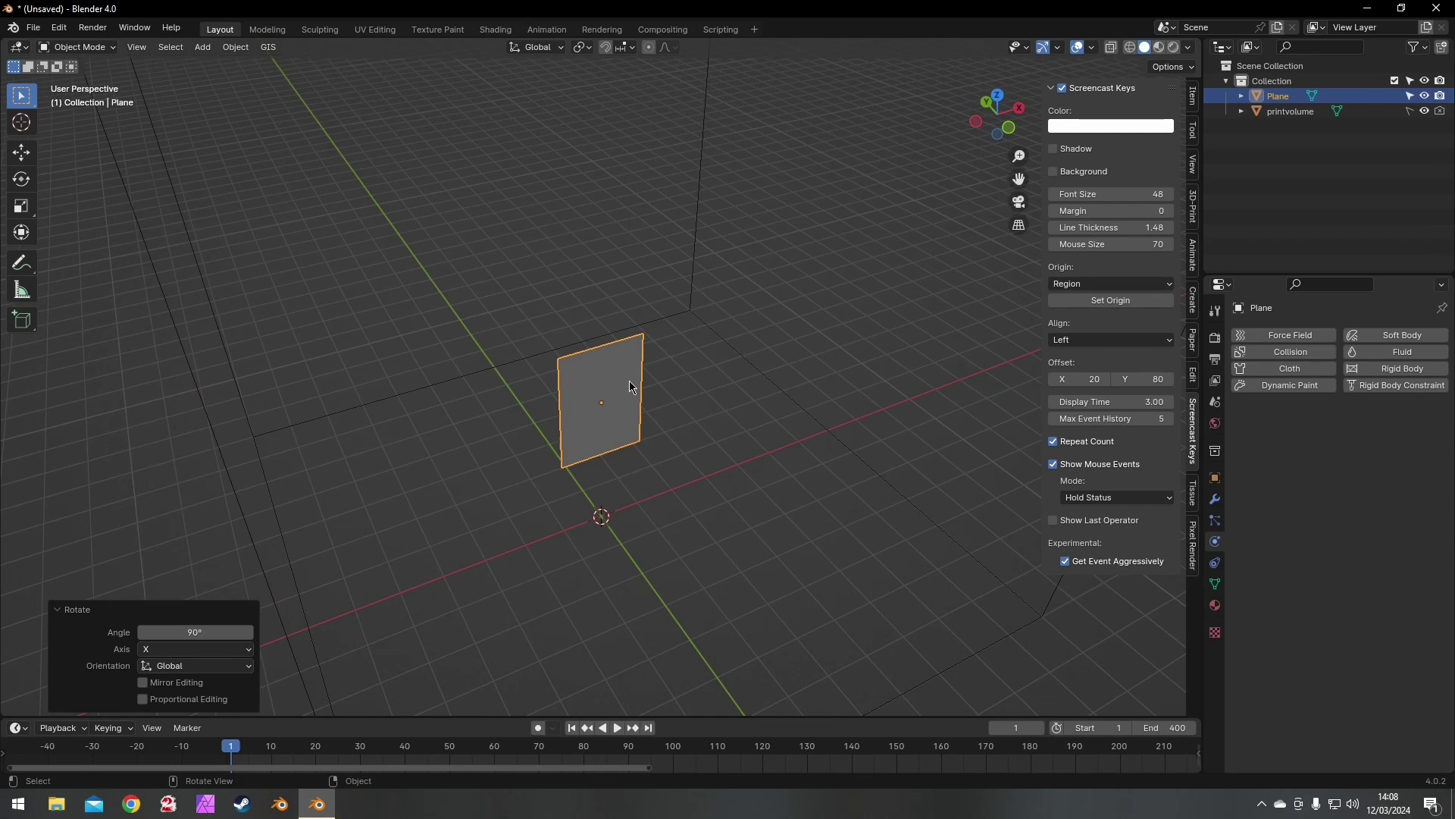
left_click(626, 384)
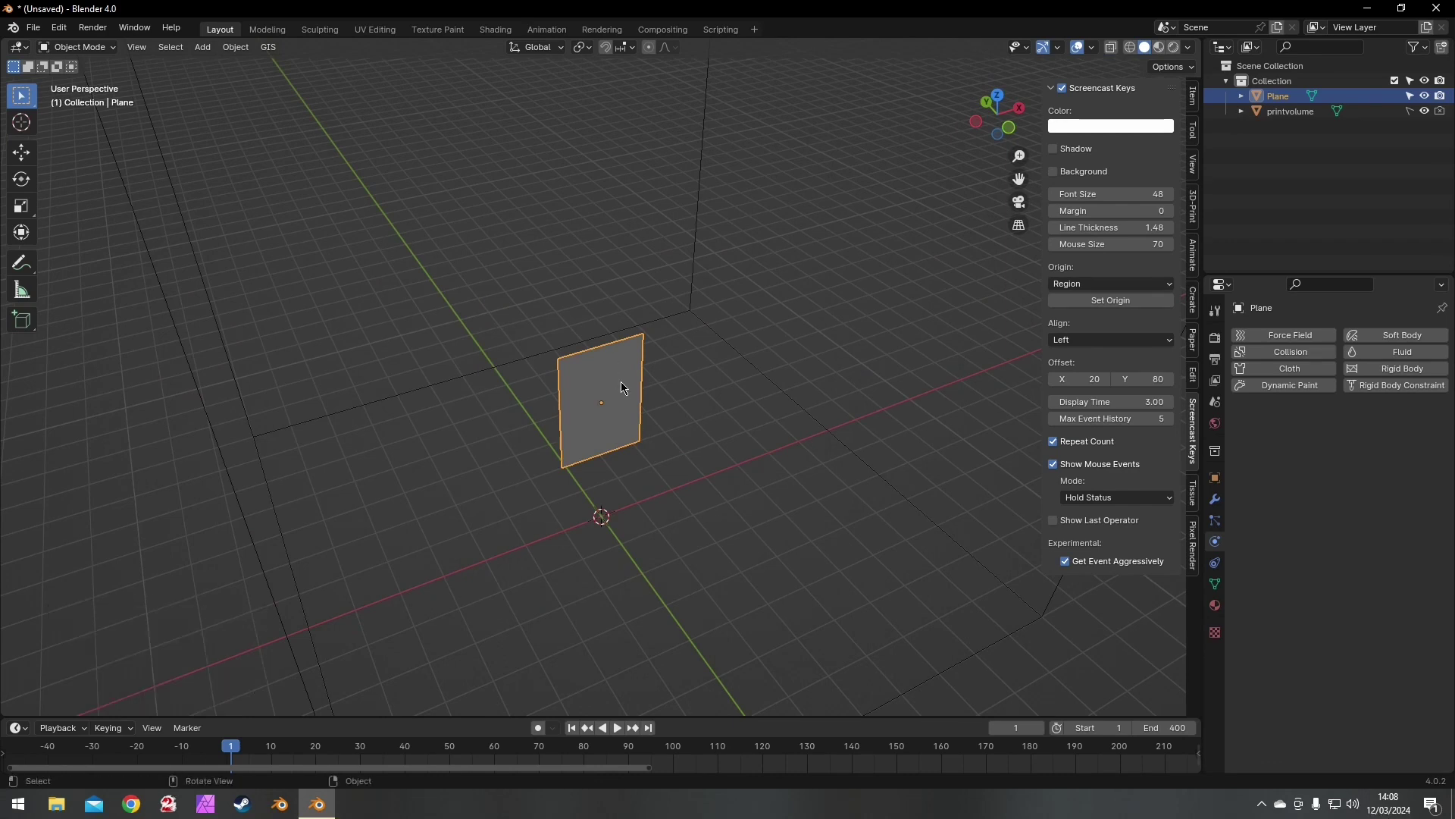
left_click(619, 384, "shift")
left_click(598, 400)
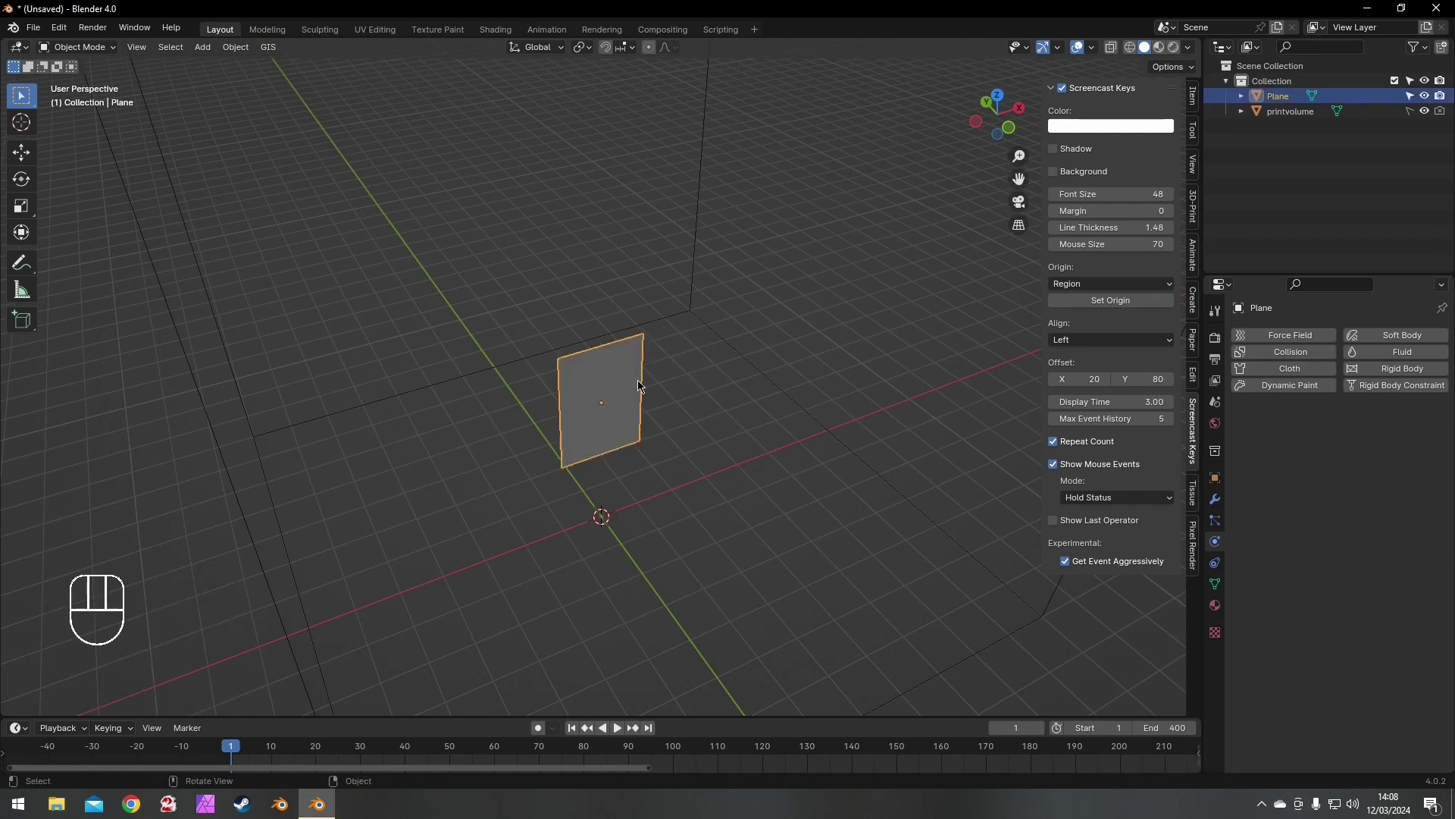
left_click(1192, 96)
- Enter Edit Mode and add two evenly spaced horizontal loop cuts across the plane
scroll(747, 464, "up", 5)
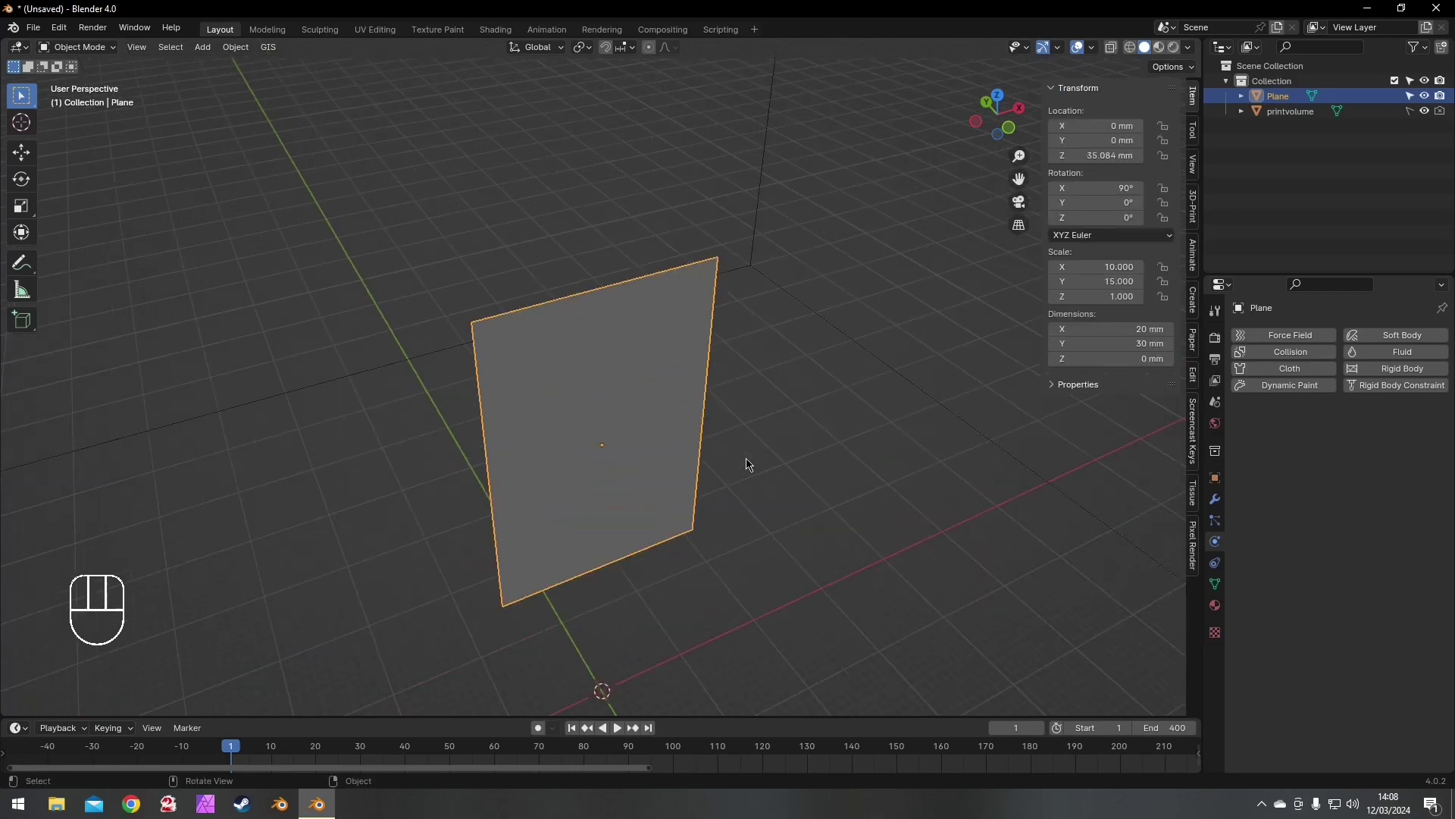
mouse_move(748, 463)
middle_mouse_down()
mouse_move(705, 412)
mouse_move(689, 435)
mouse_move(751, 465)
mouse_move(730, 456)
middle_mouse_up()
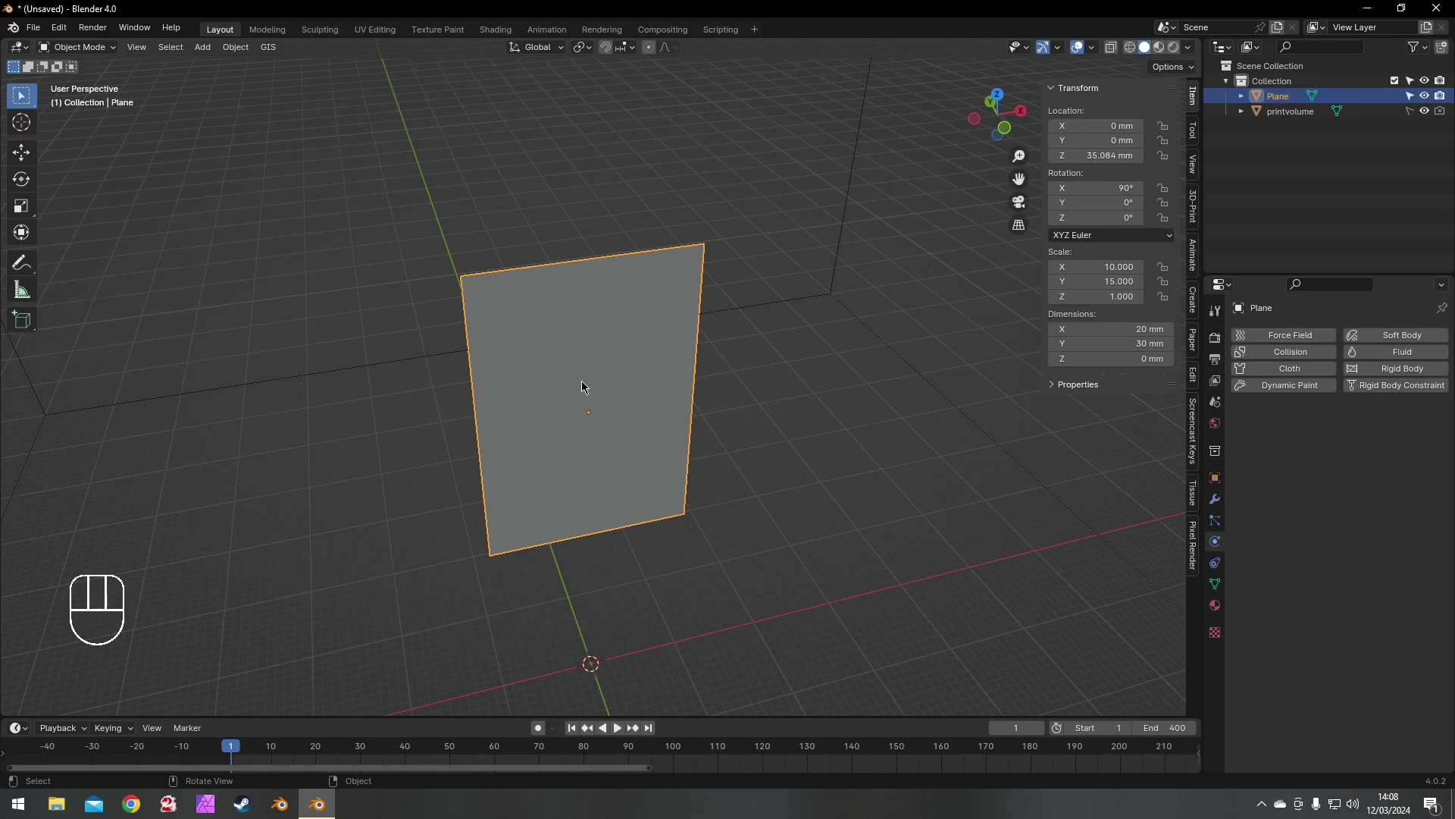
key("Tab")
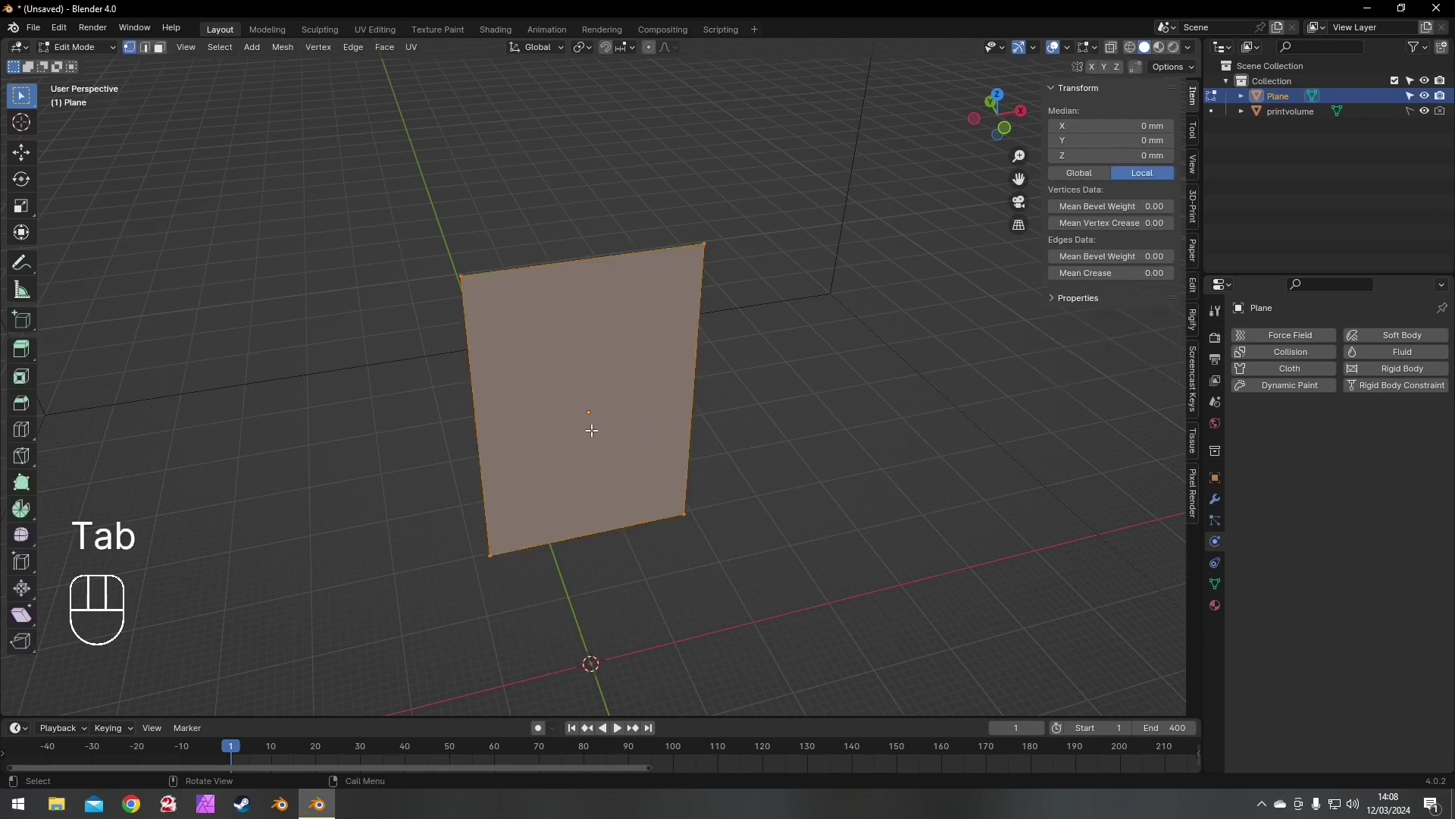
middle_click_drag(591, 430, 582, 413)
key("ctrl+r")
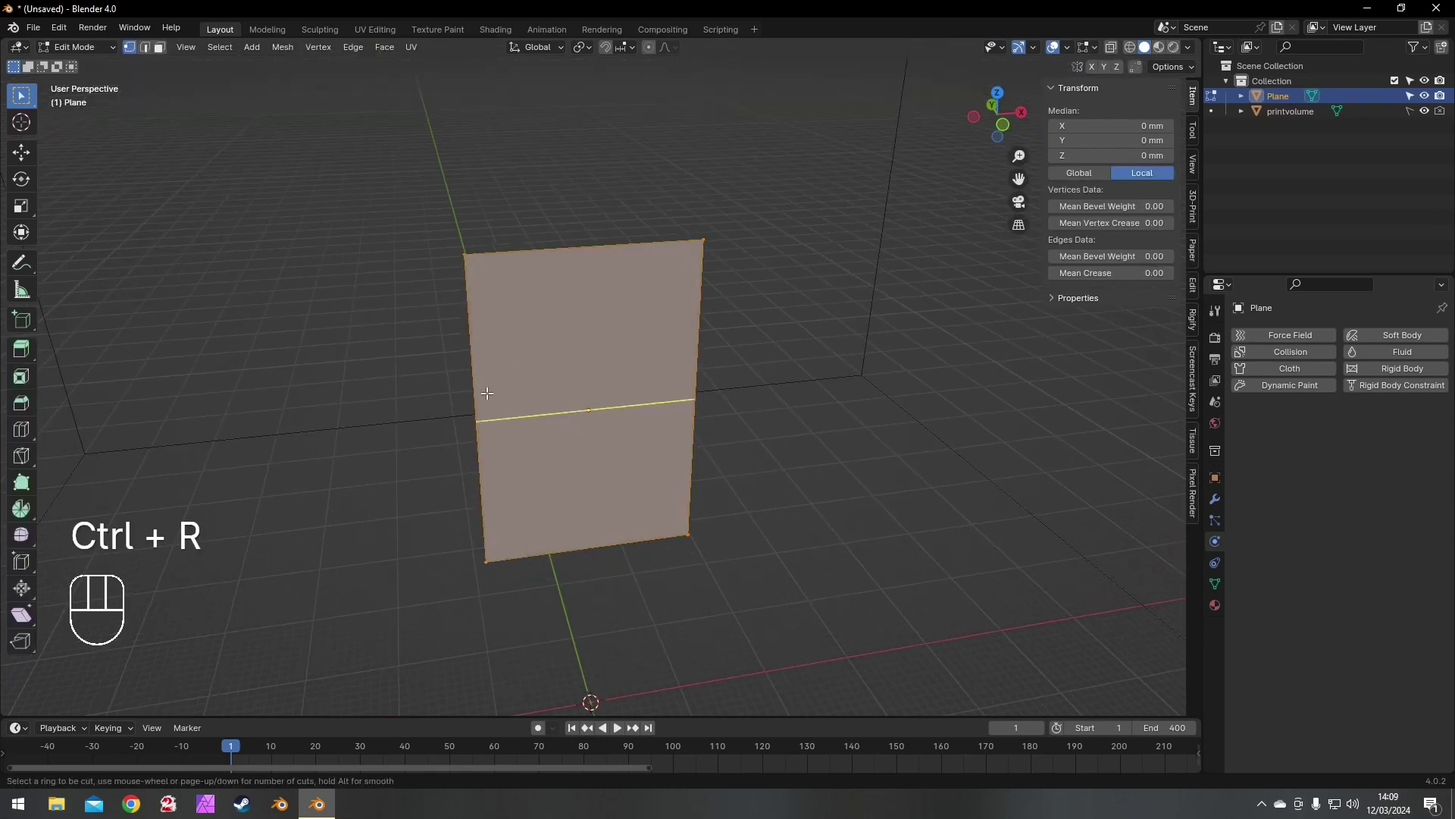
scroll(487, 393, "up", 1)
left_click(487, 393)
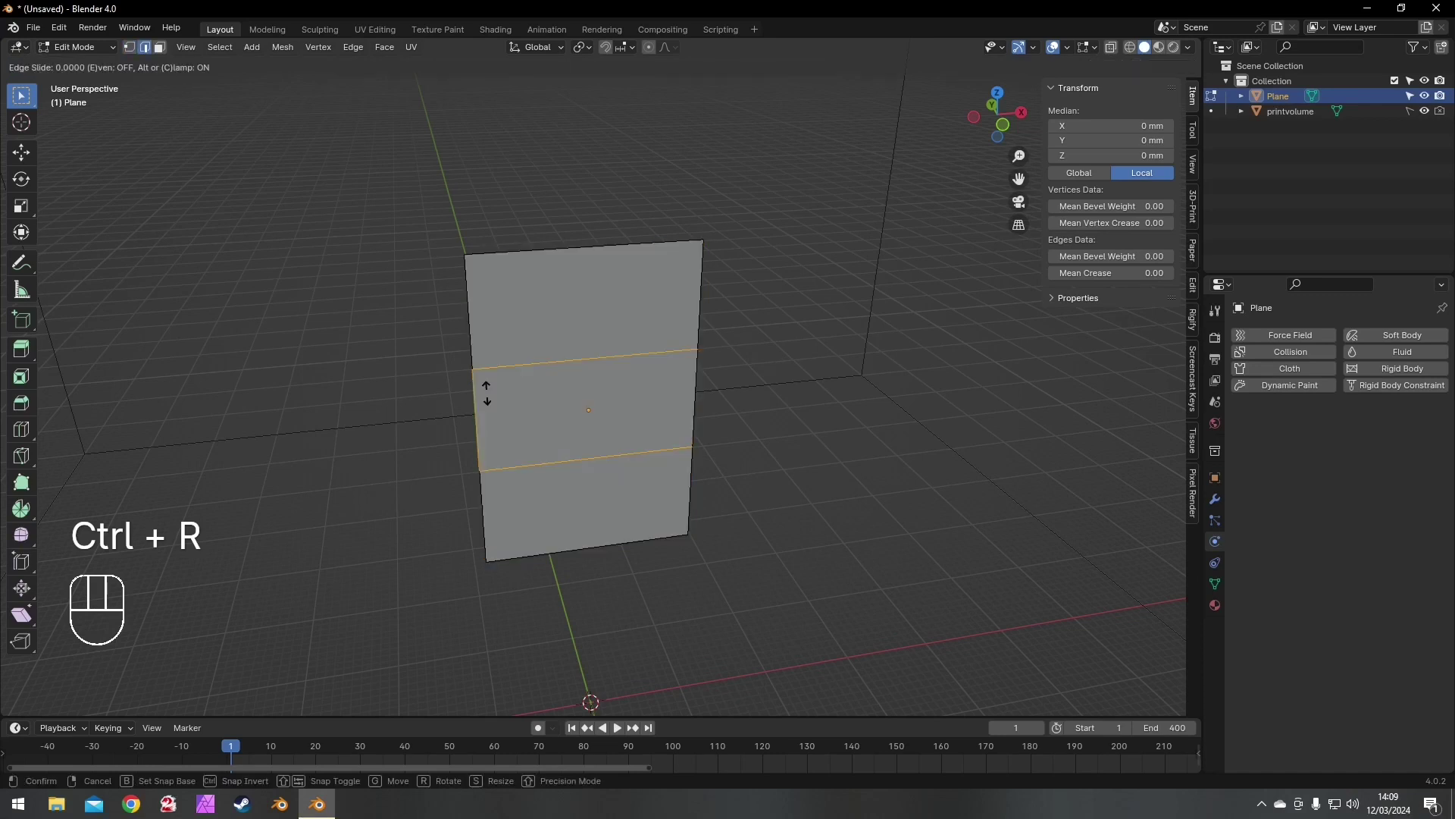
right_click(486, 394)
- Add one centred vertical loop cut to the plane
key("ctrl+r")
left_click(580, 346)
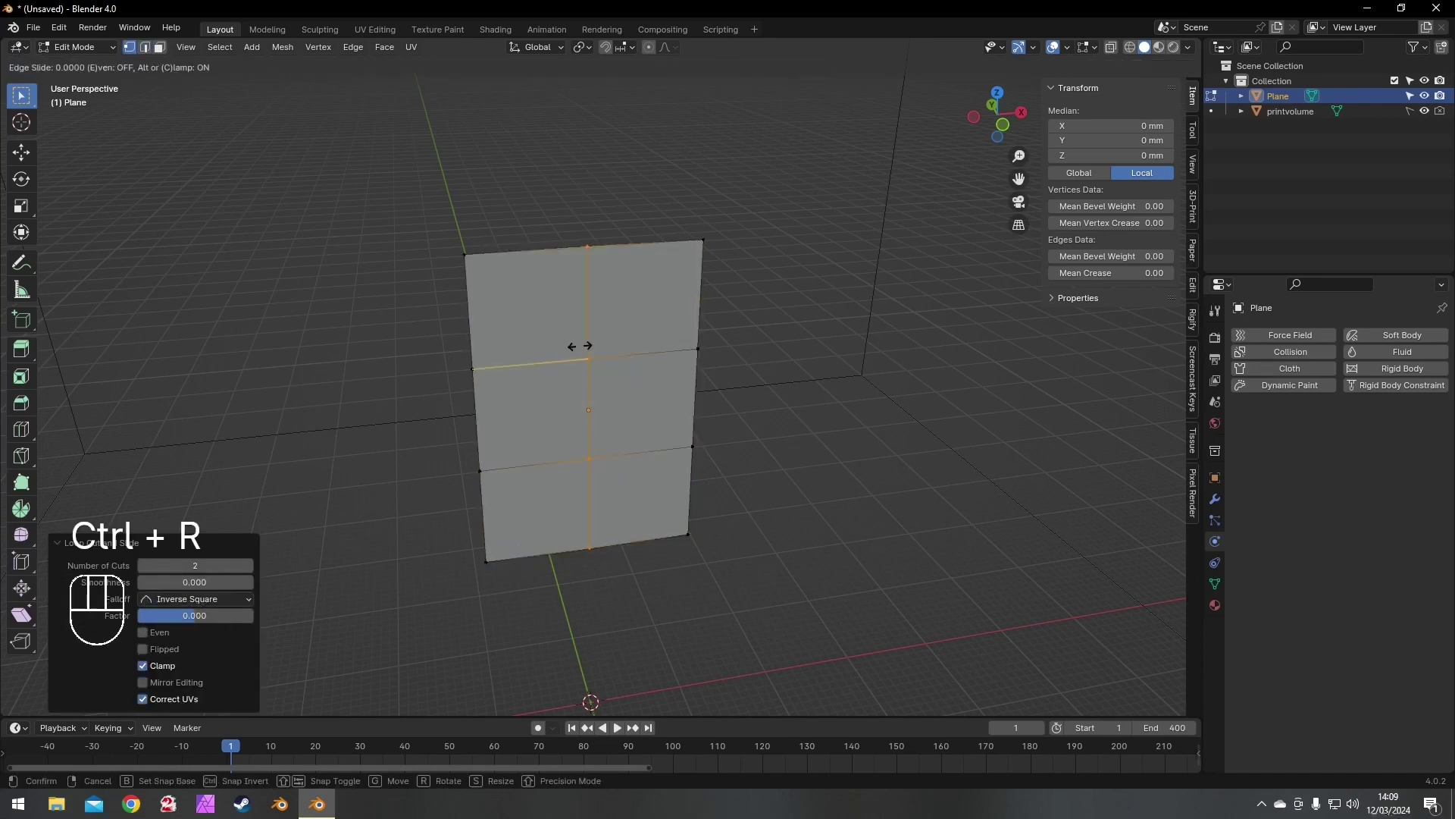
right_click(580, 347)
- Subdivide the whole plane mesh with one cut
middle_click_drag(666, 364, 598, 318)
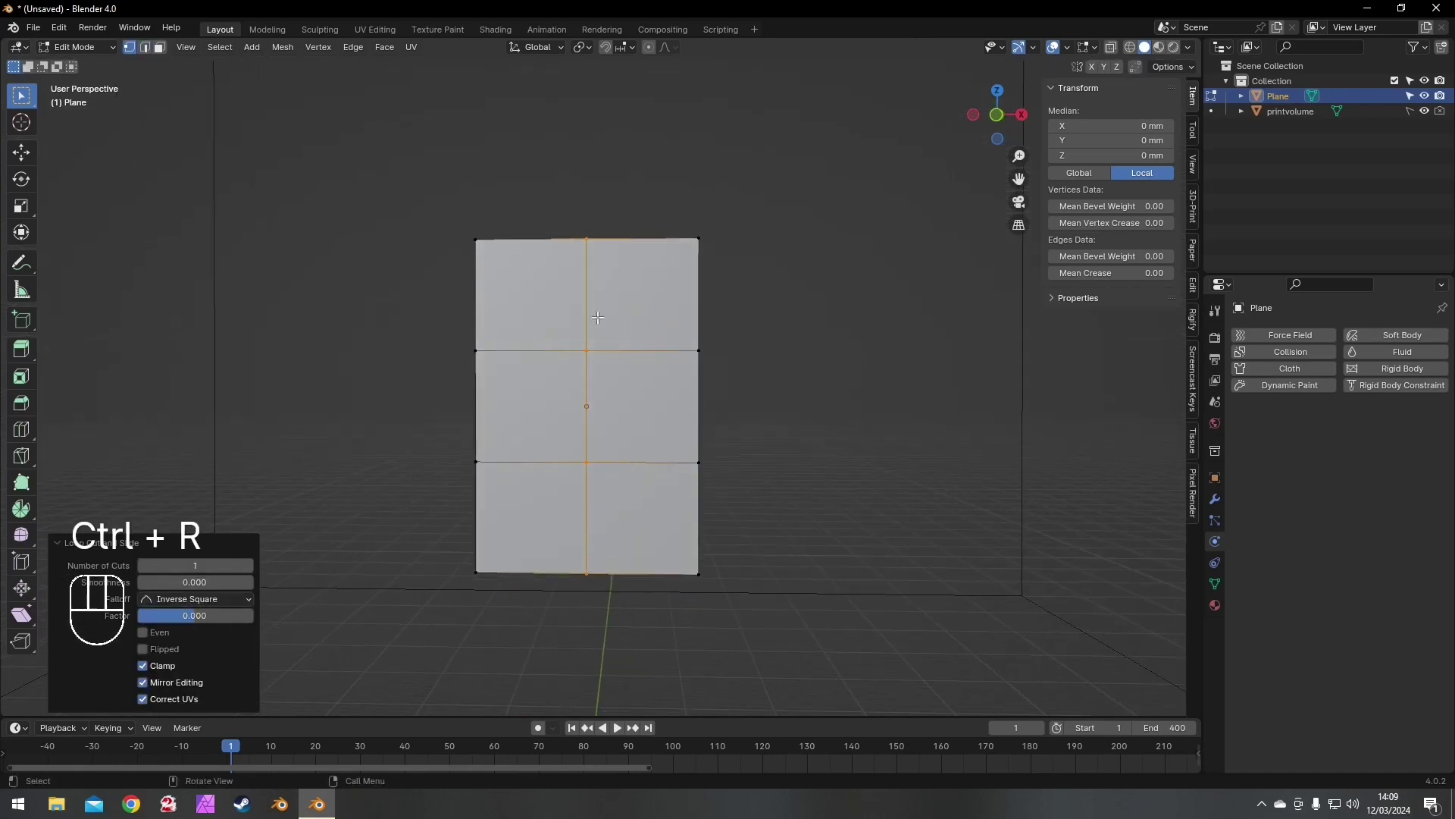
key("a")
right_click(547, 327)
left_click(538, 359)
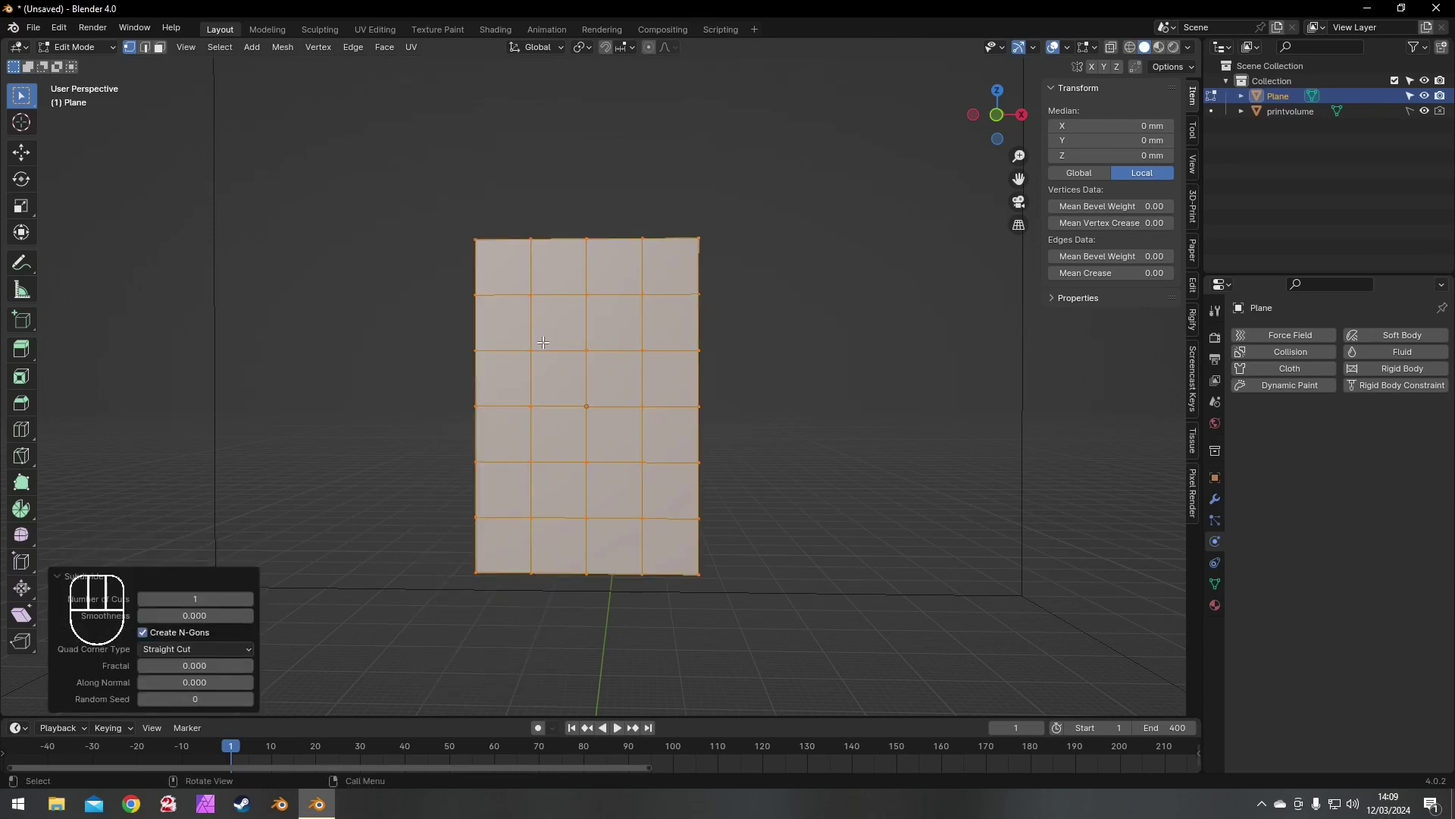
- Extrude the two outermost top edges of the plane 5 mm upward along Z to start the straps
key("2")
left_click(507, 237)
left_click(678, 244, "shift")
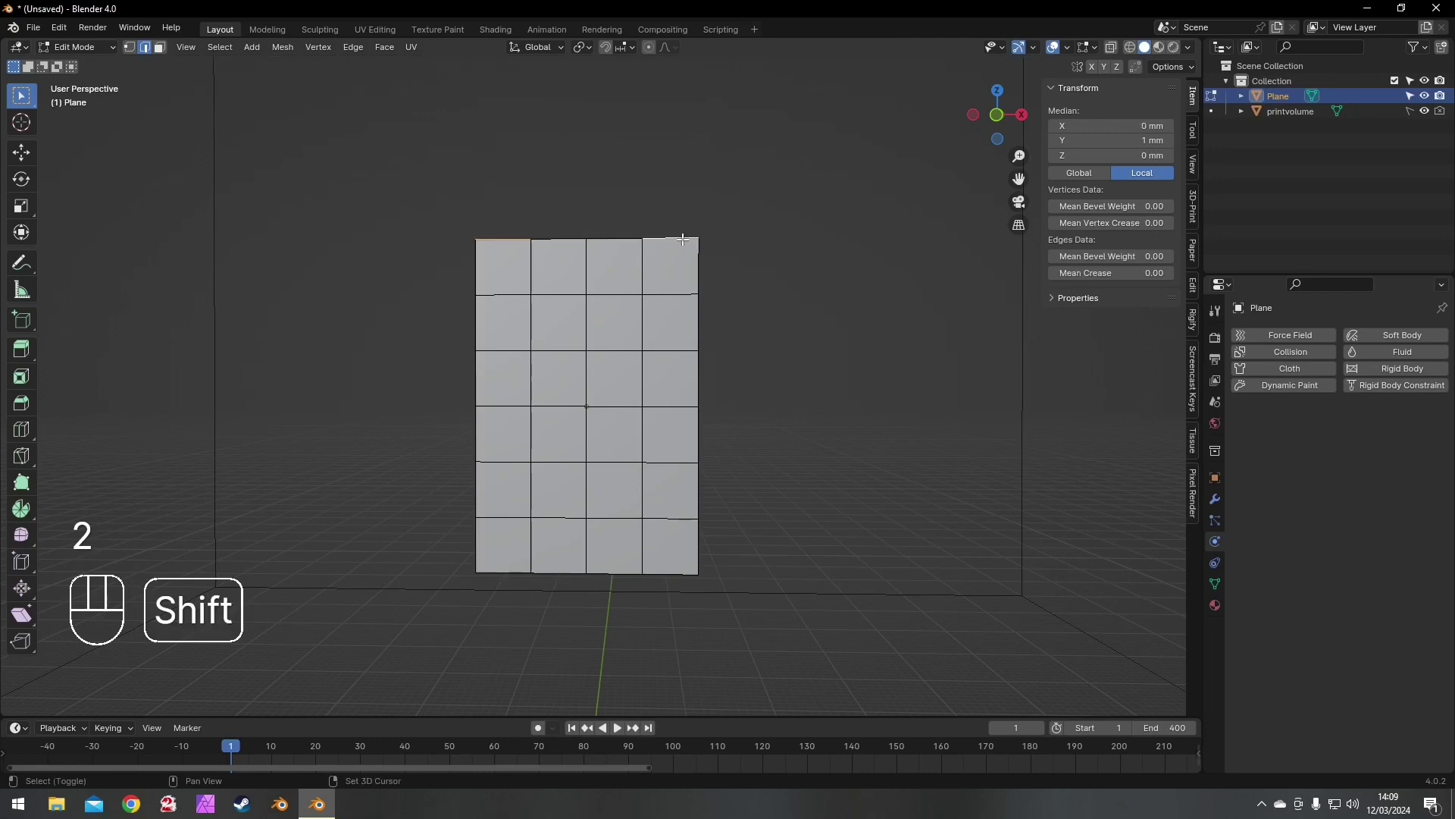
key("e")
key("z")
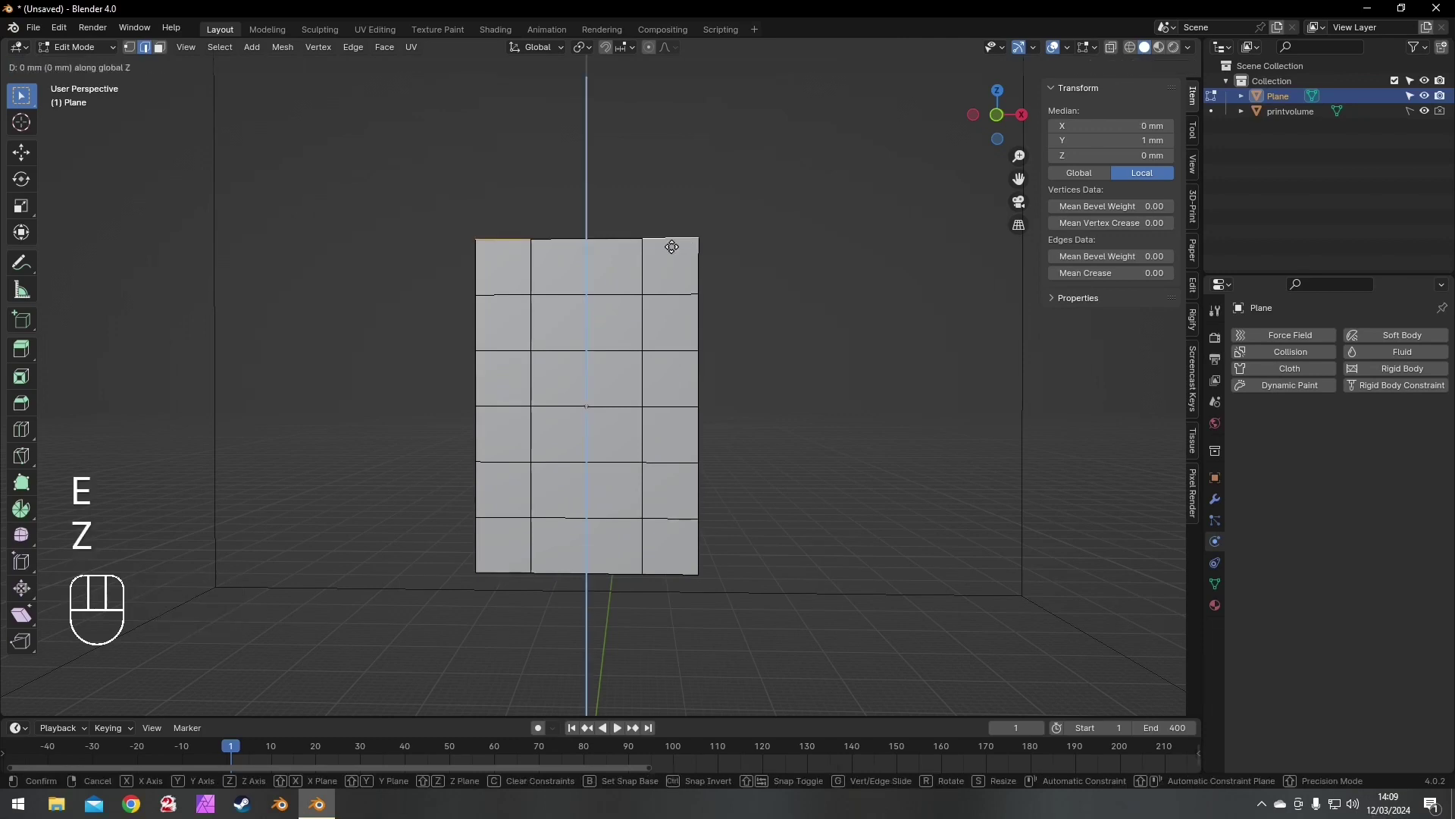
key("ctrl")
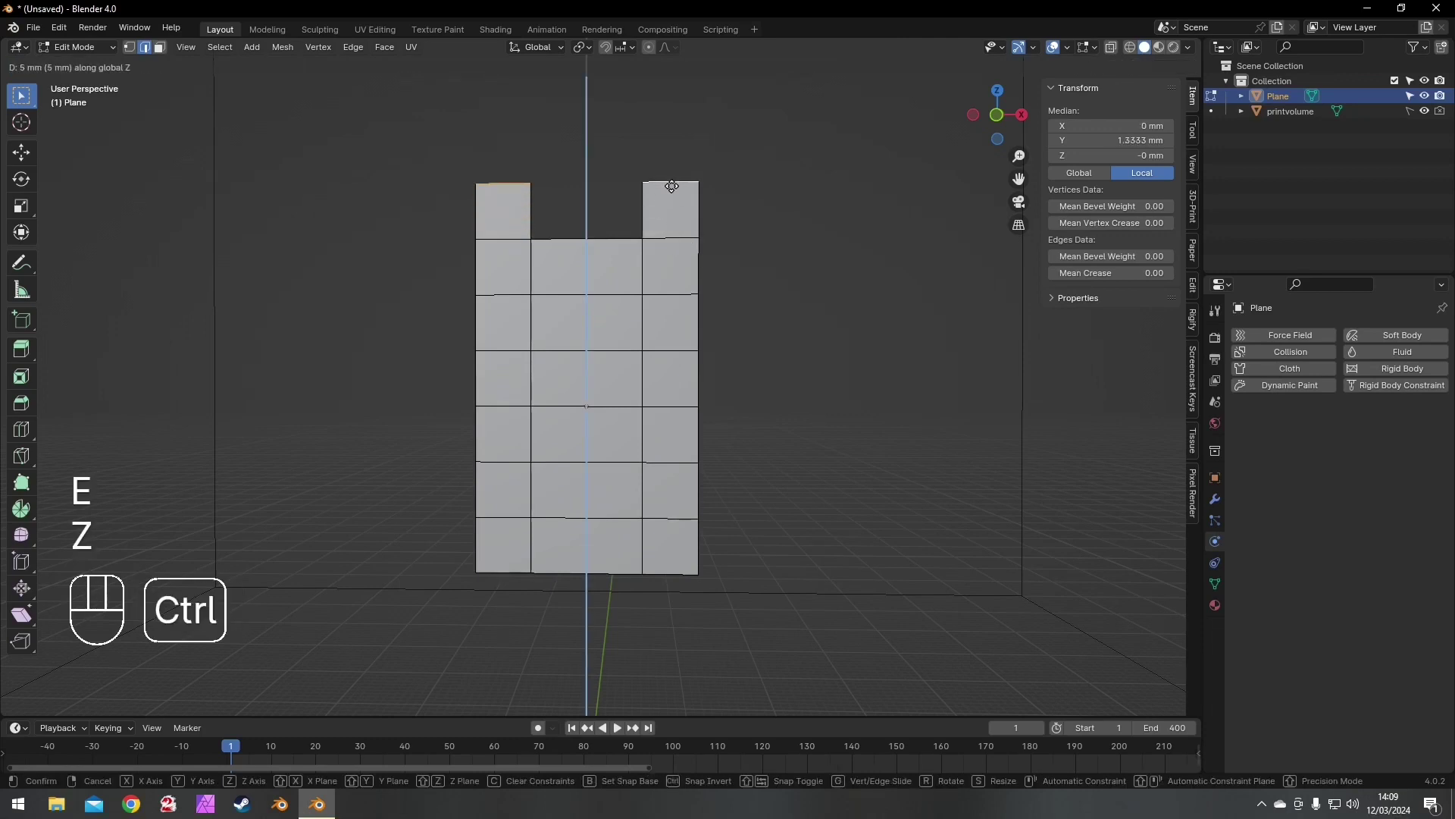
left_click(671, 187)
- Extrude both strap ends another 5 mm upward along Z
key("e")
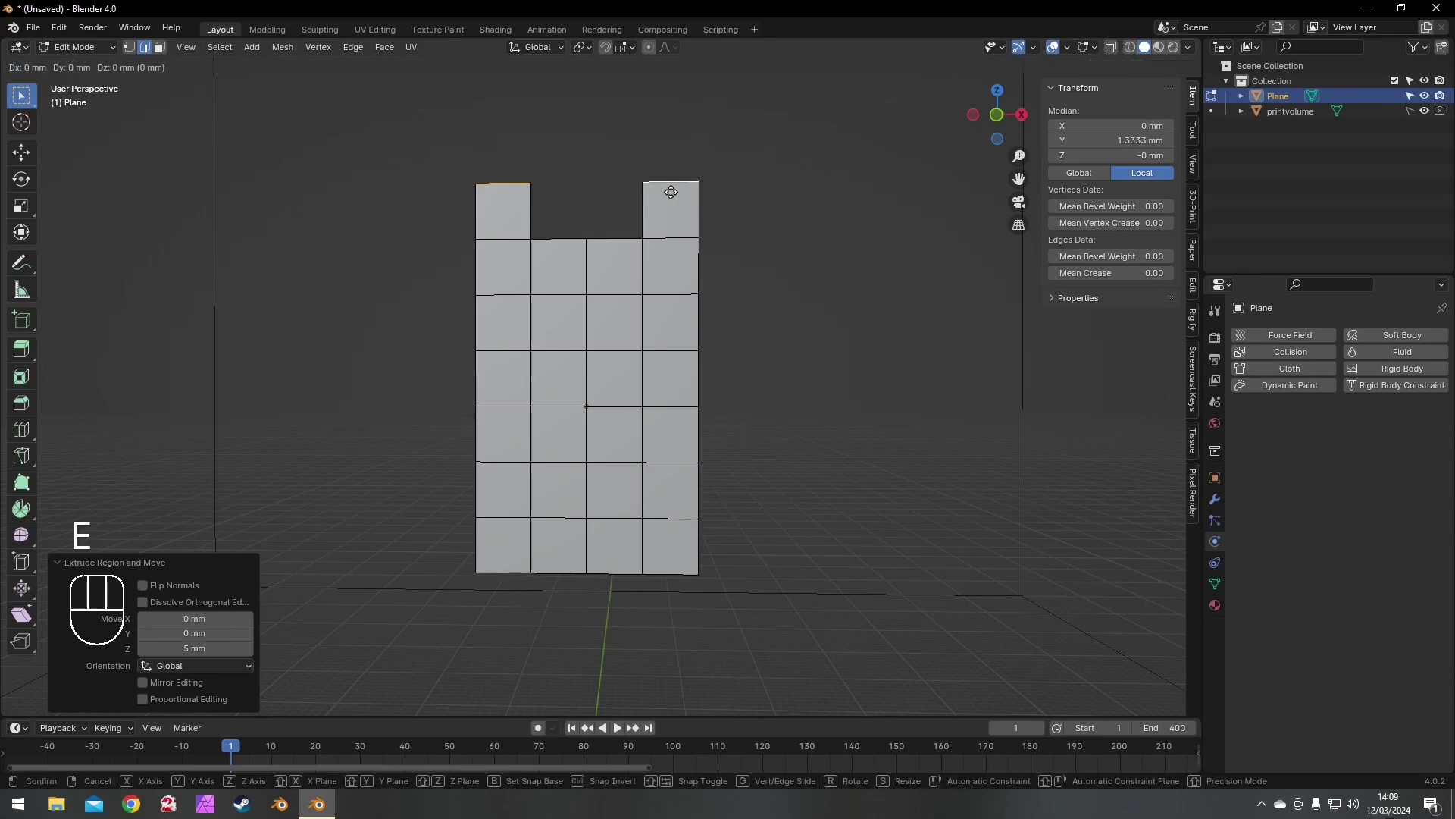
key("z")
key("ctrl")
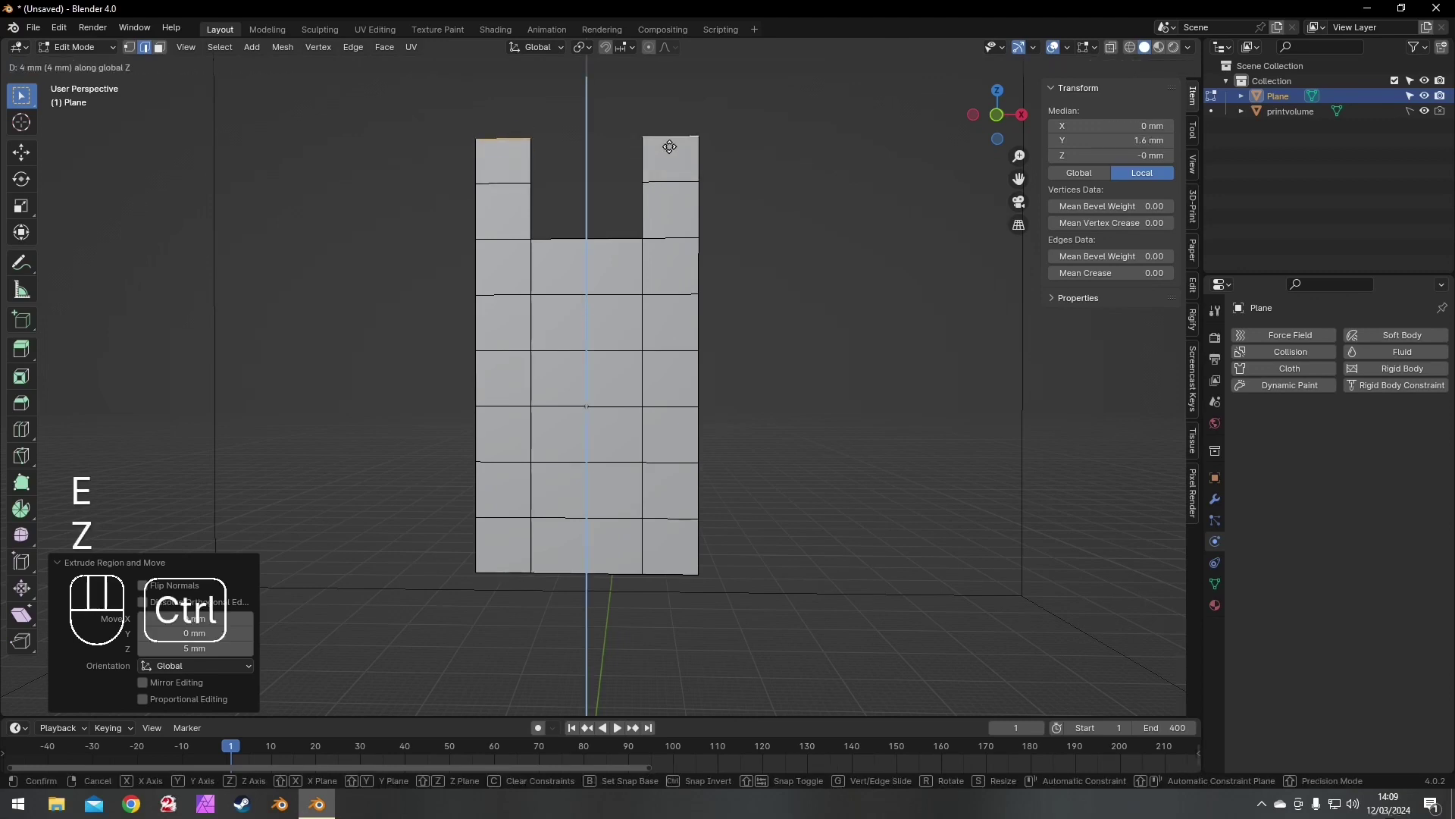
left_click(666, 143)
- Subdivide the entire mesh, including the two straps, with one cut
middle_click_drag(665, 143, 605, 220)
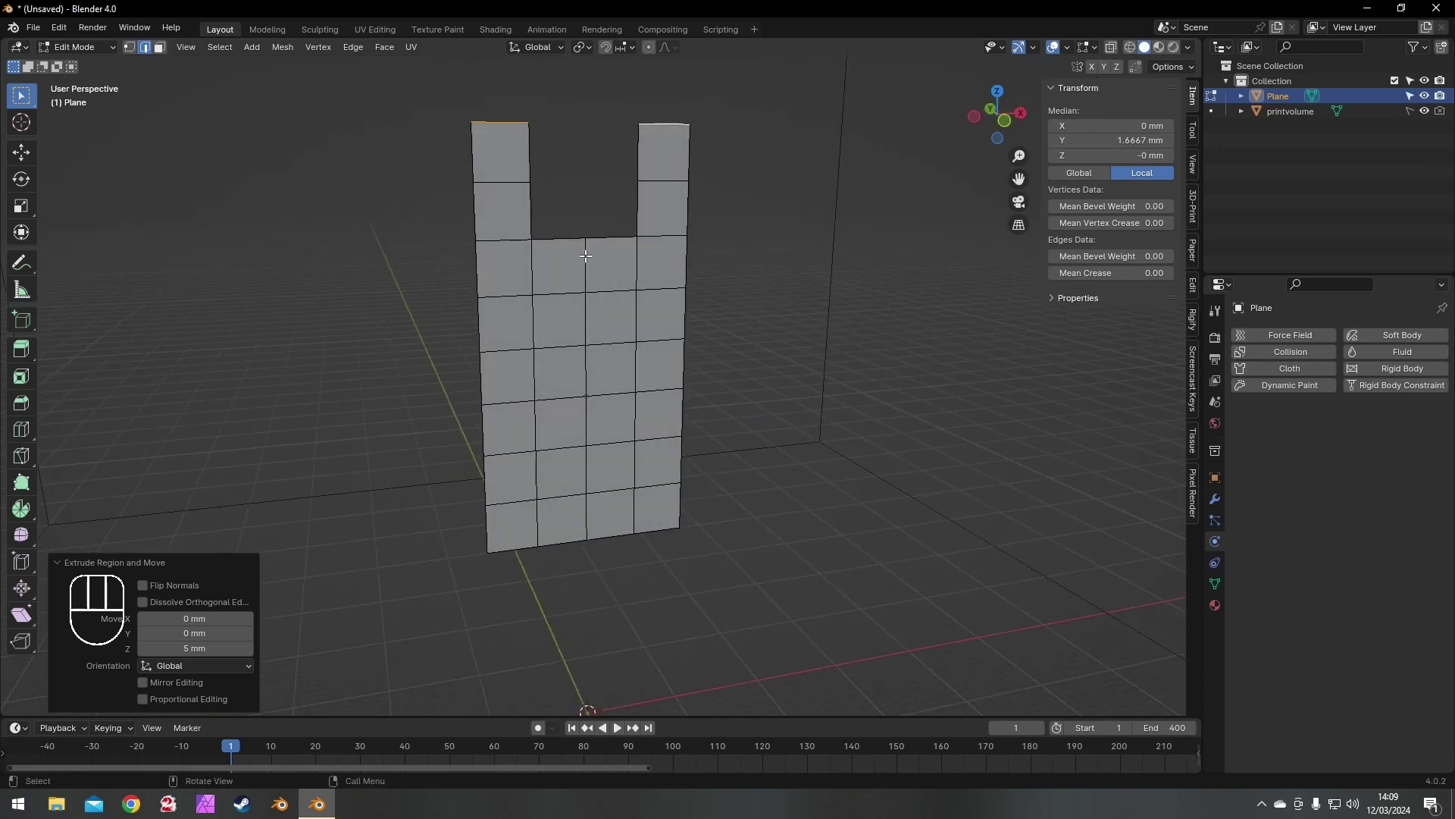
middle_click_drag(598, 189, 572, 299, "shift")
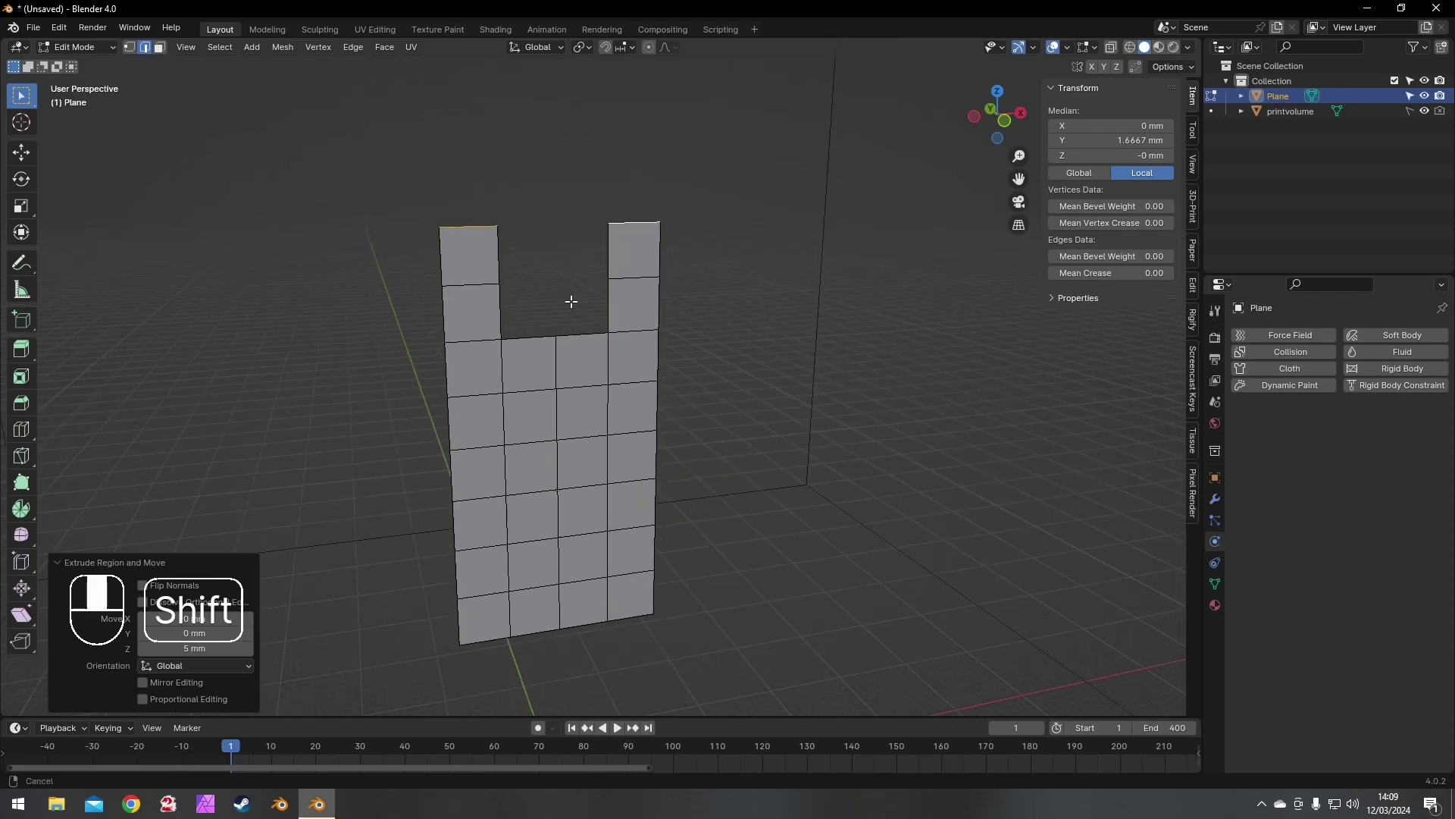
key("a")
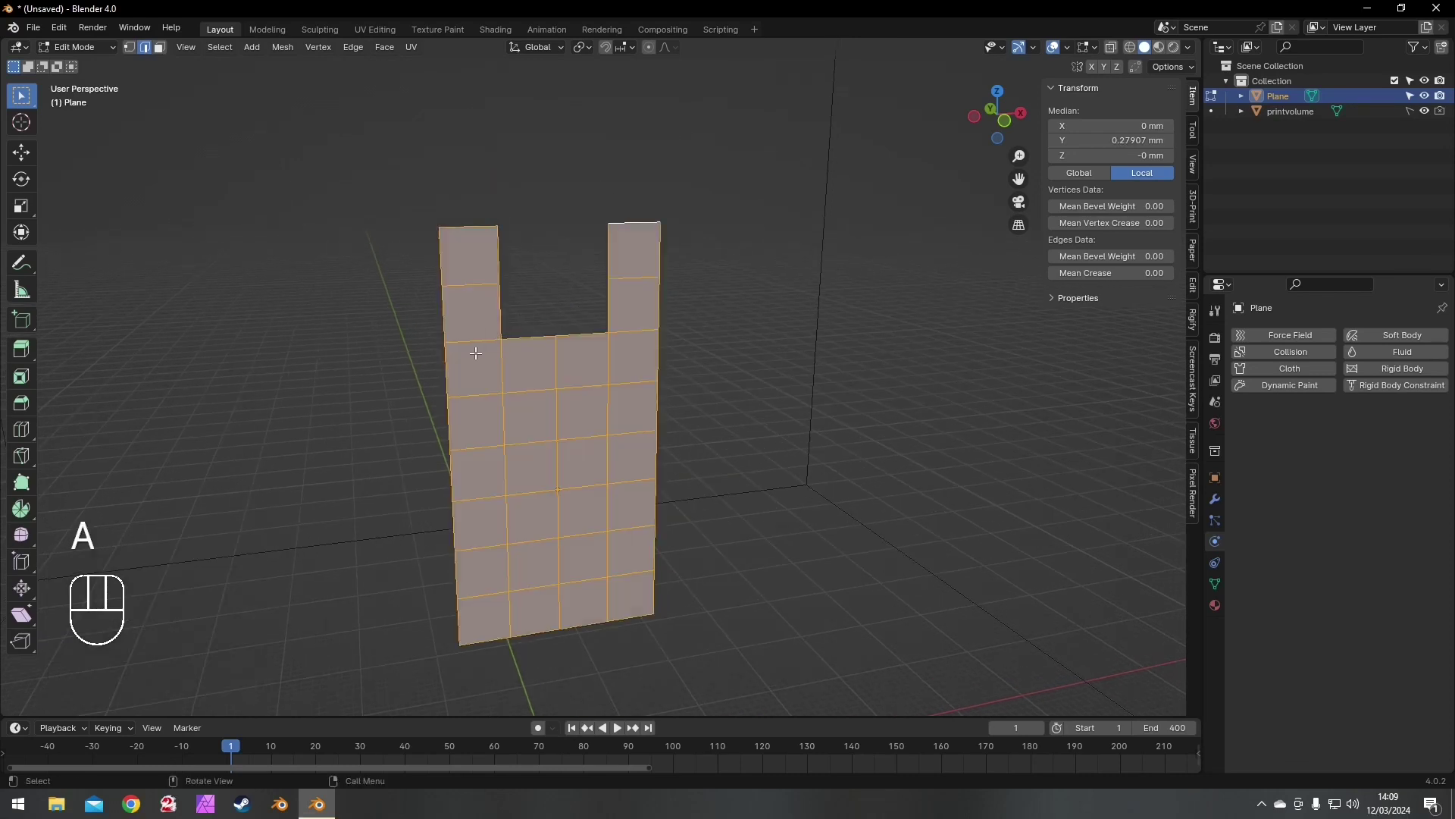
right_click(493, 341)
left_click(475, 349)
- Select the four top corner vertices at the ends of the plane's two straps
key("1")
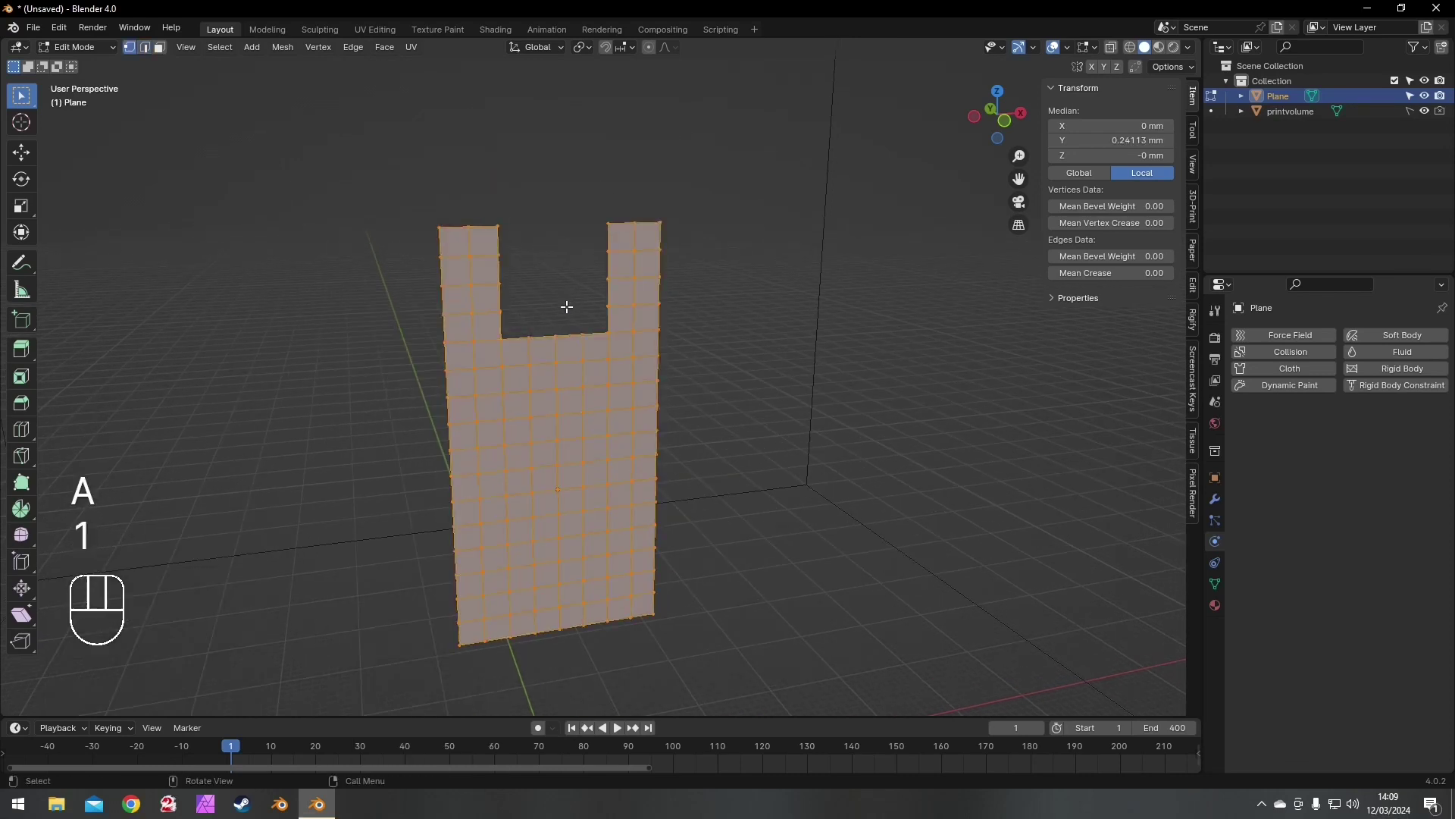
left_click(443, 227)
left_click(498, 226, "ctrl")
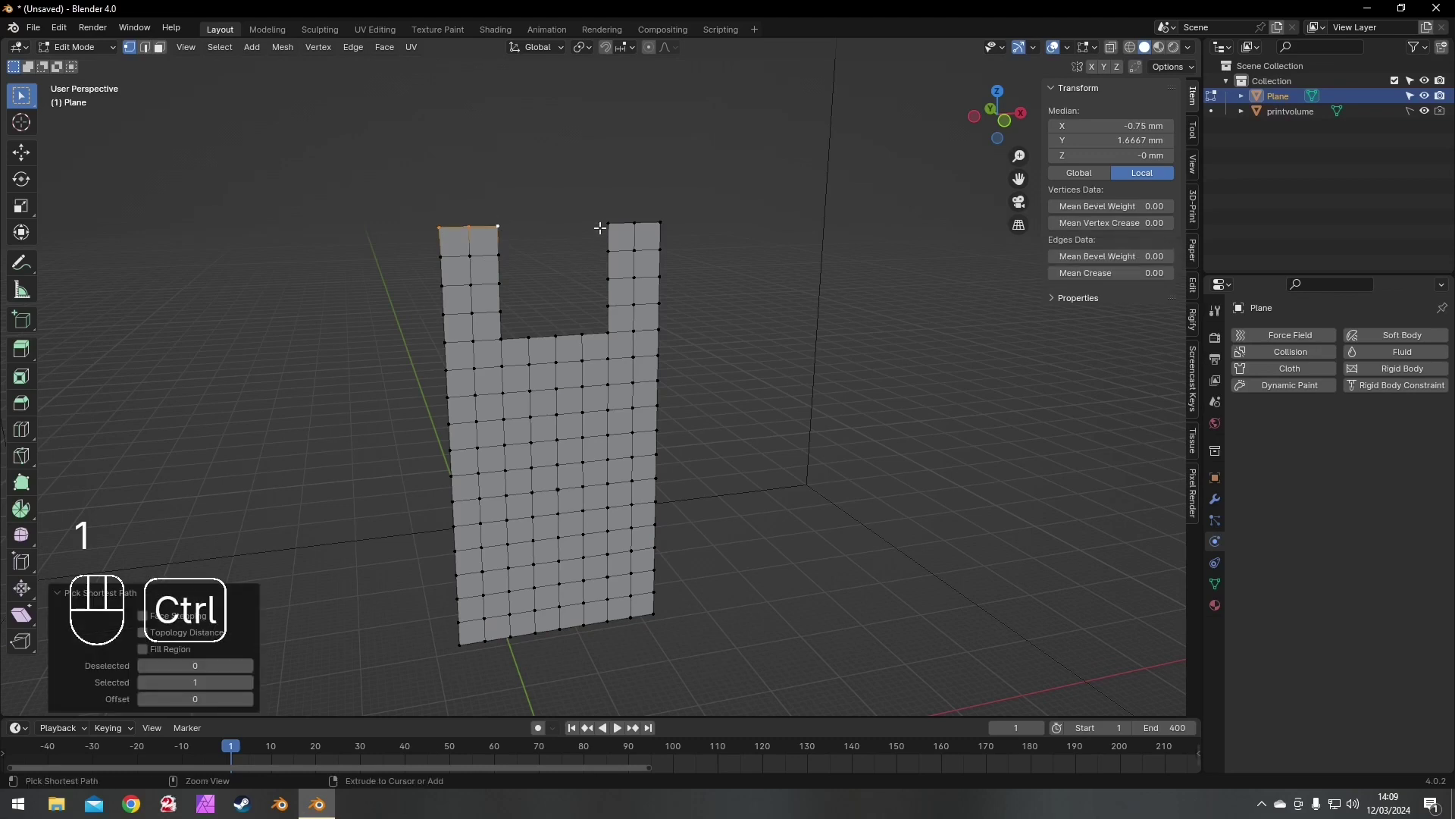
left_click(608, 223, "shift")
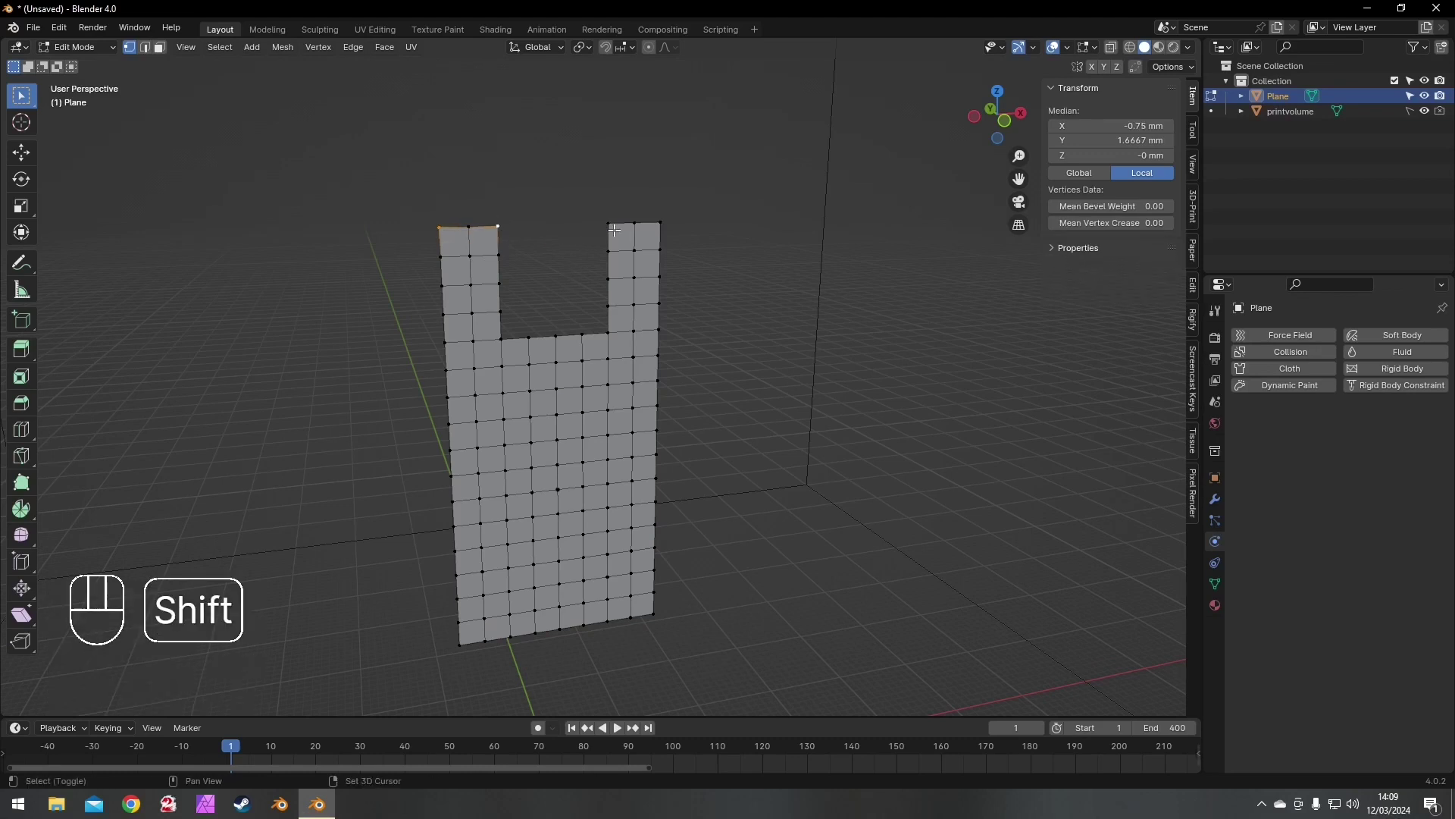
left_click(667, 222, "shift")
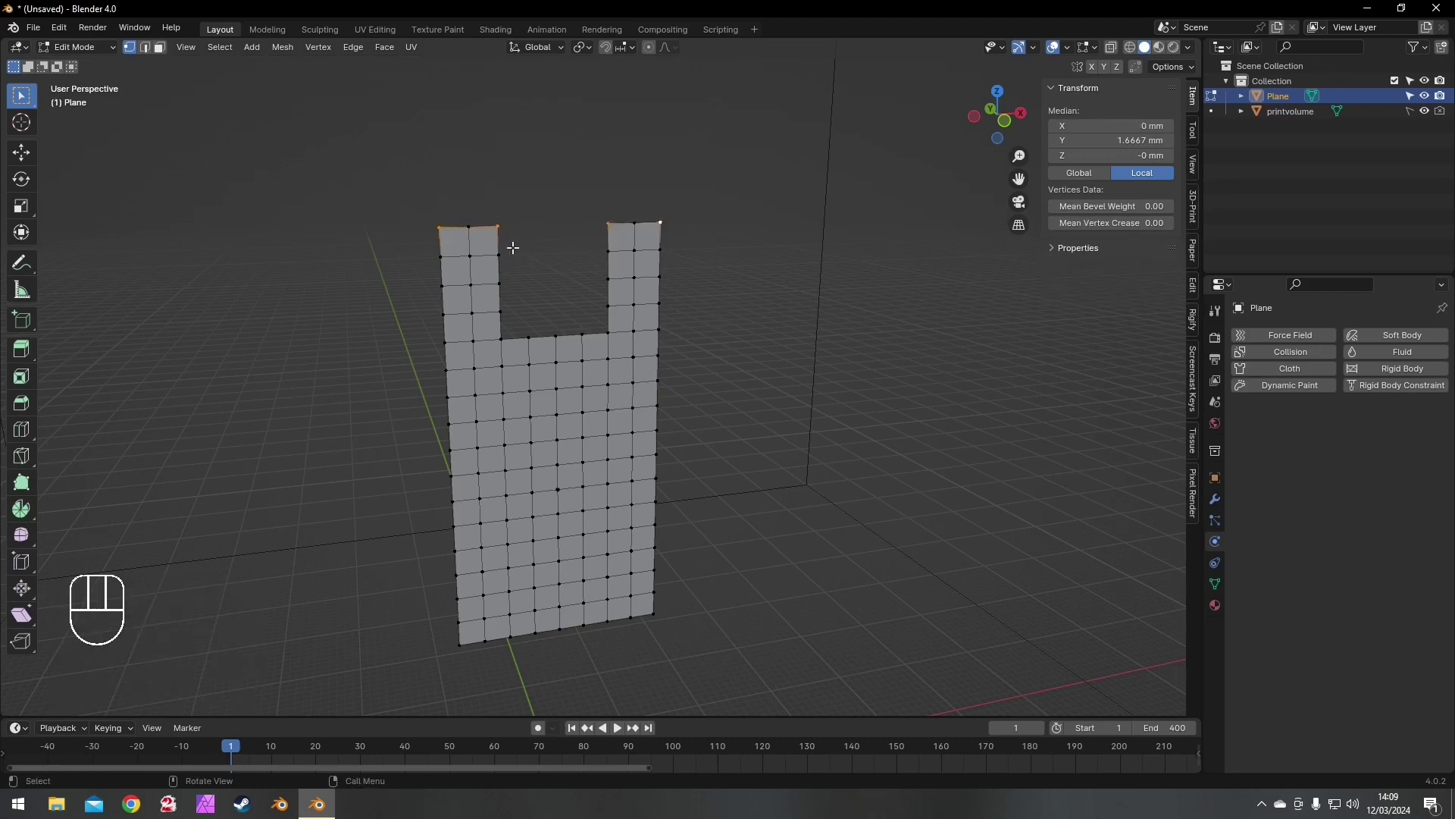
- Create a vertex group from the selected strap corner vertices and name it Pin
left_click(1215, 584)
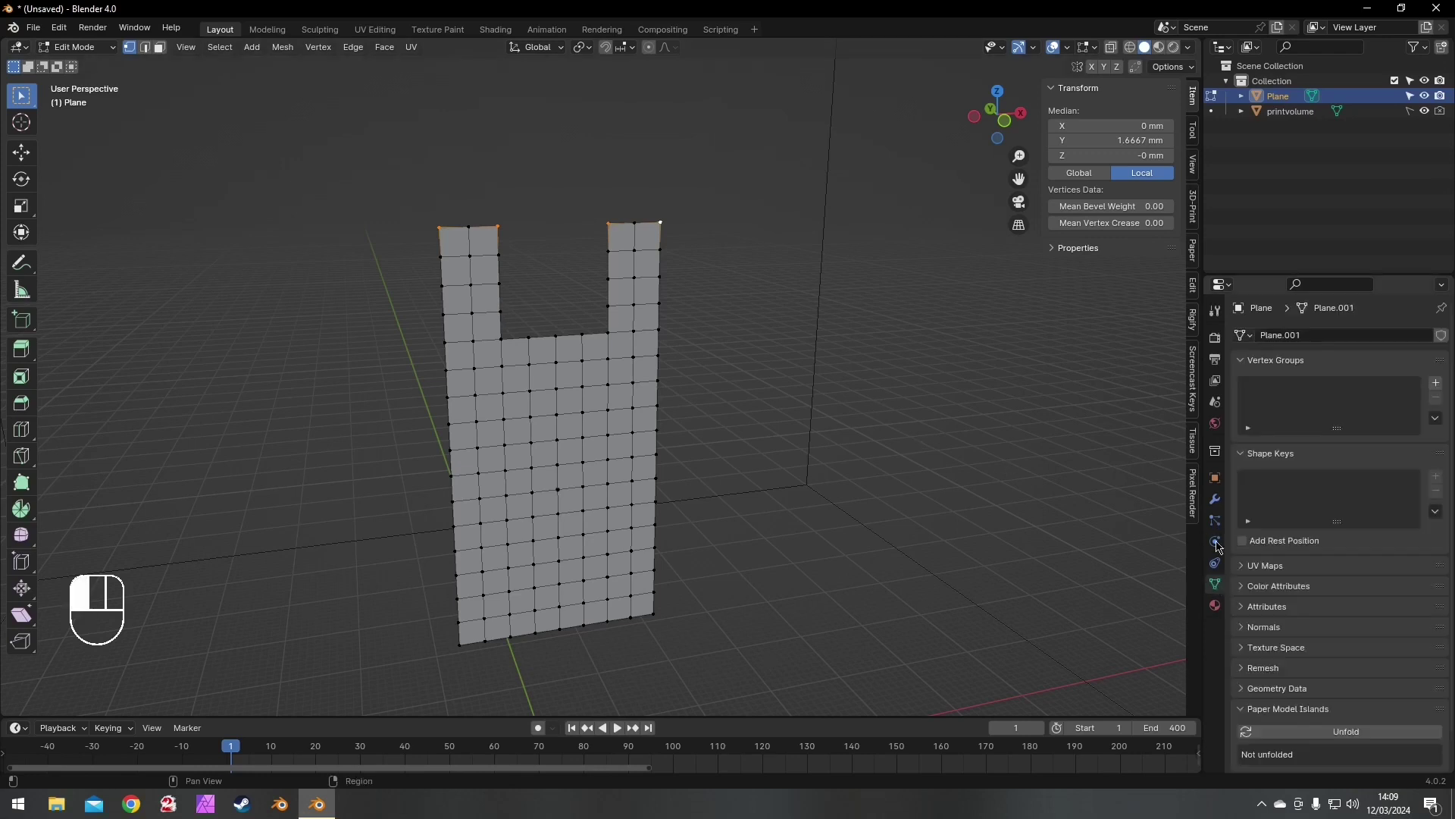
left_click(1436, 383)
left_click(1261, 477)
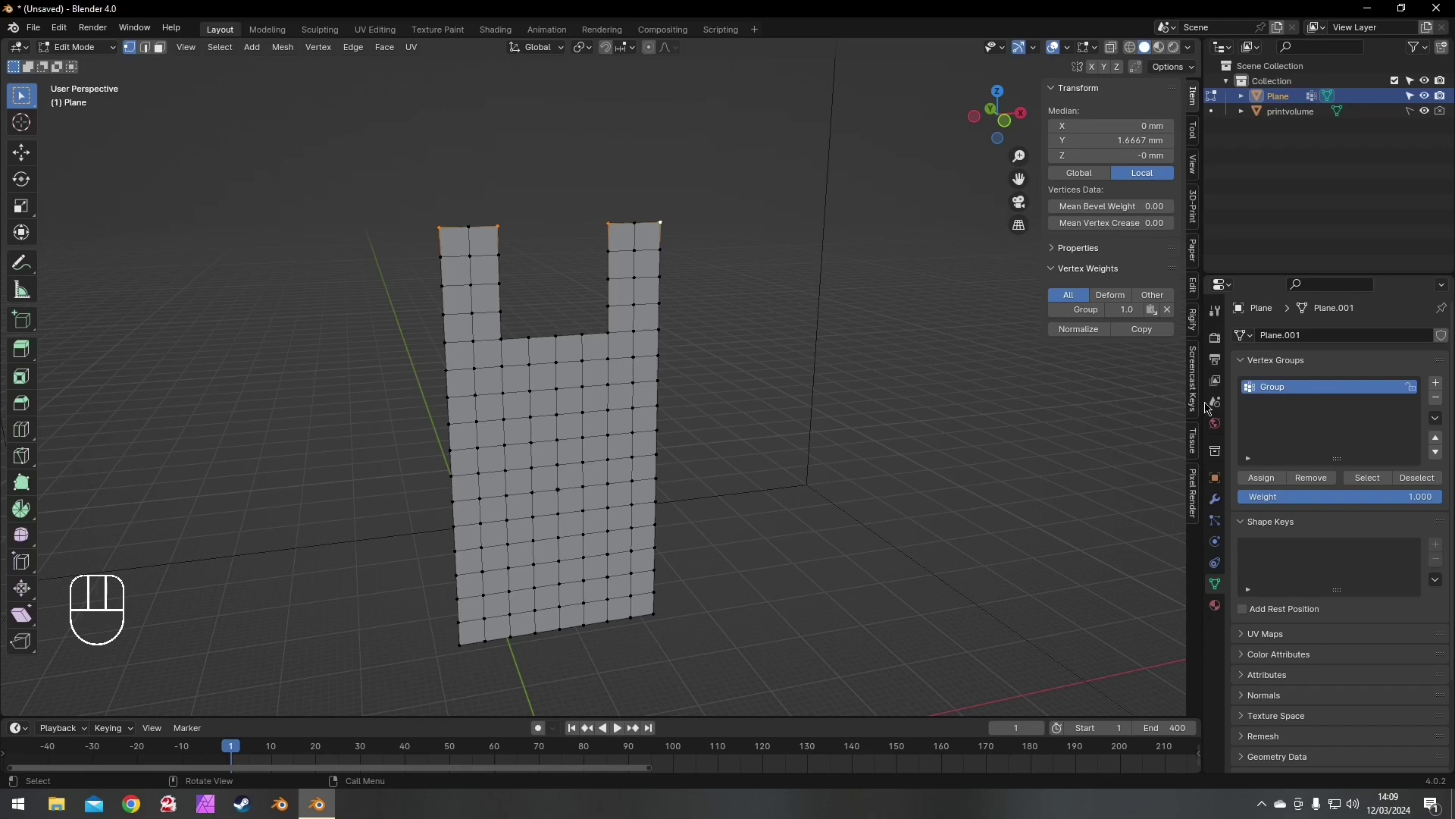
right_click(1276, 390)
left_click(1276, 388)
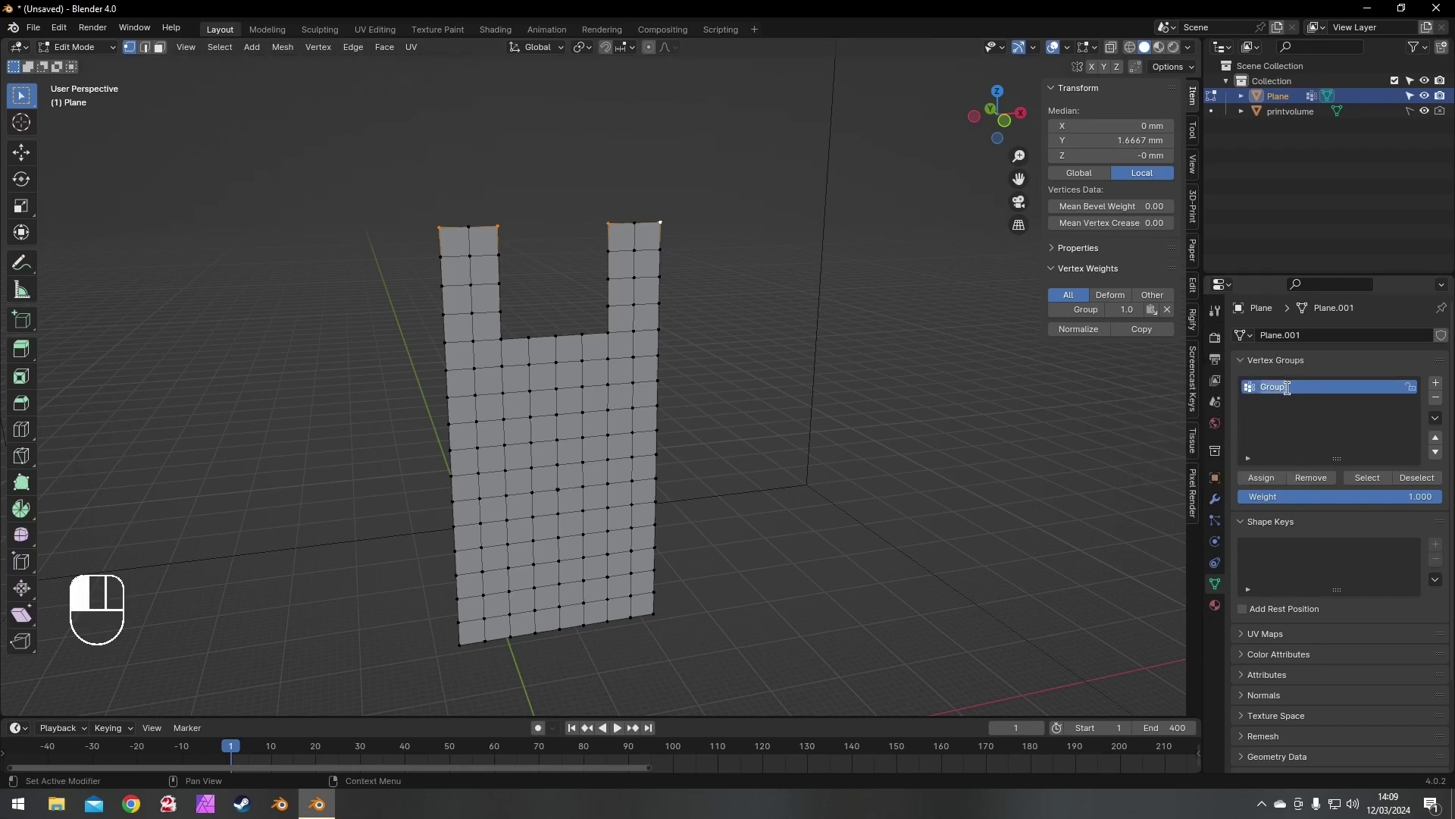
type("Pin")
left_click(1279, 395)
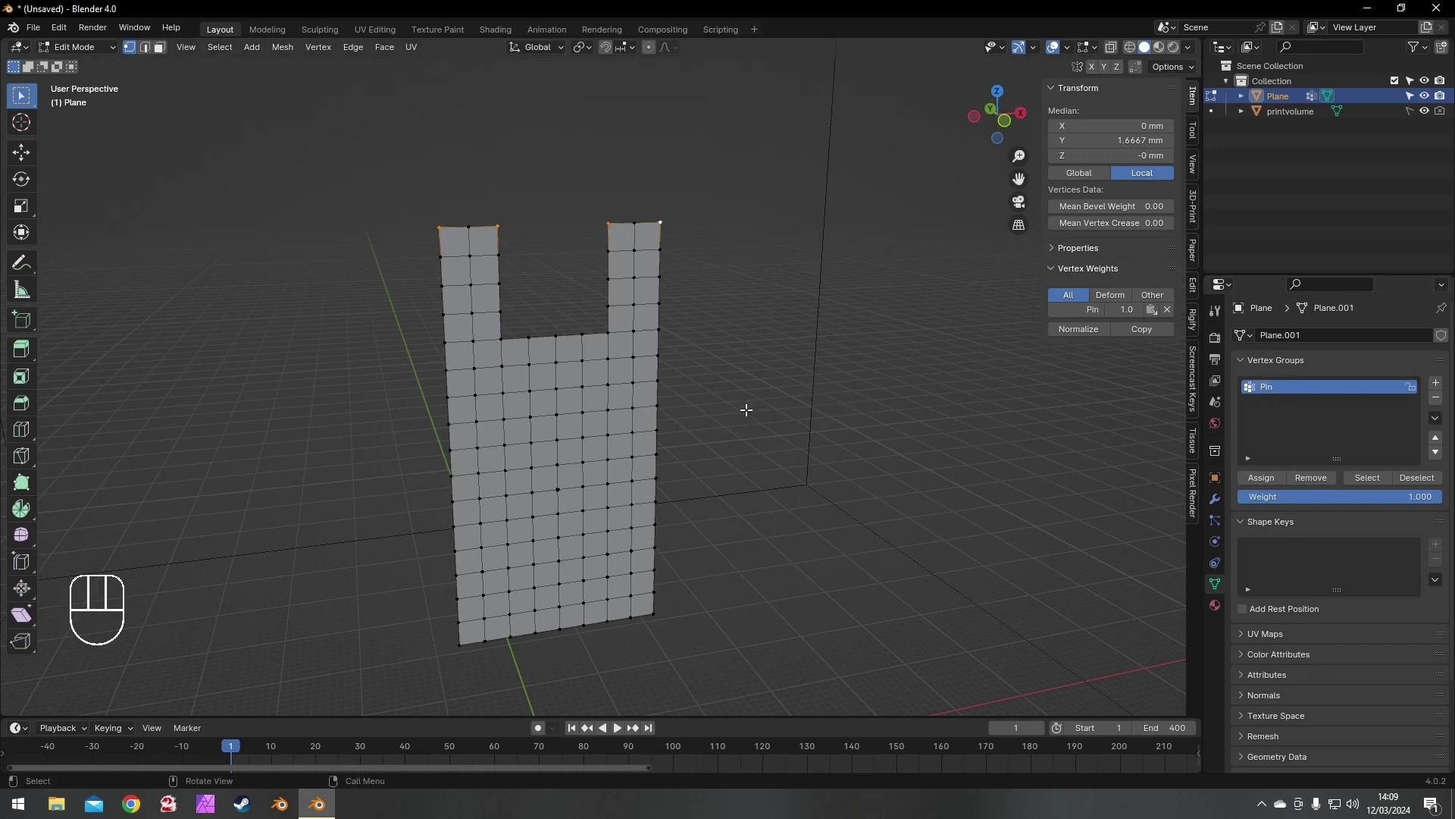
- Add a mesh cylinder in Object Mode and raise it about 53.36 mm along Z, between the two straps
key("Tab")
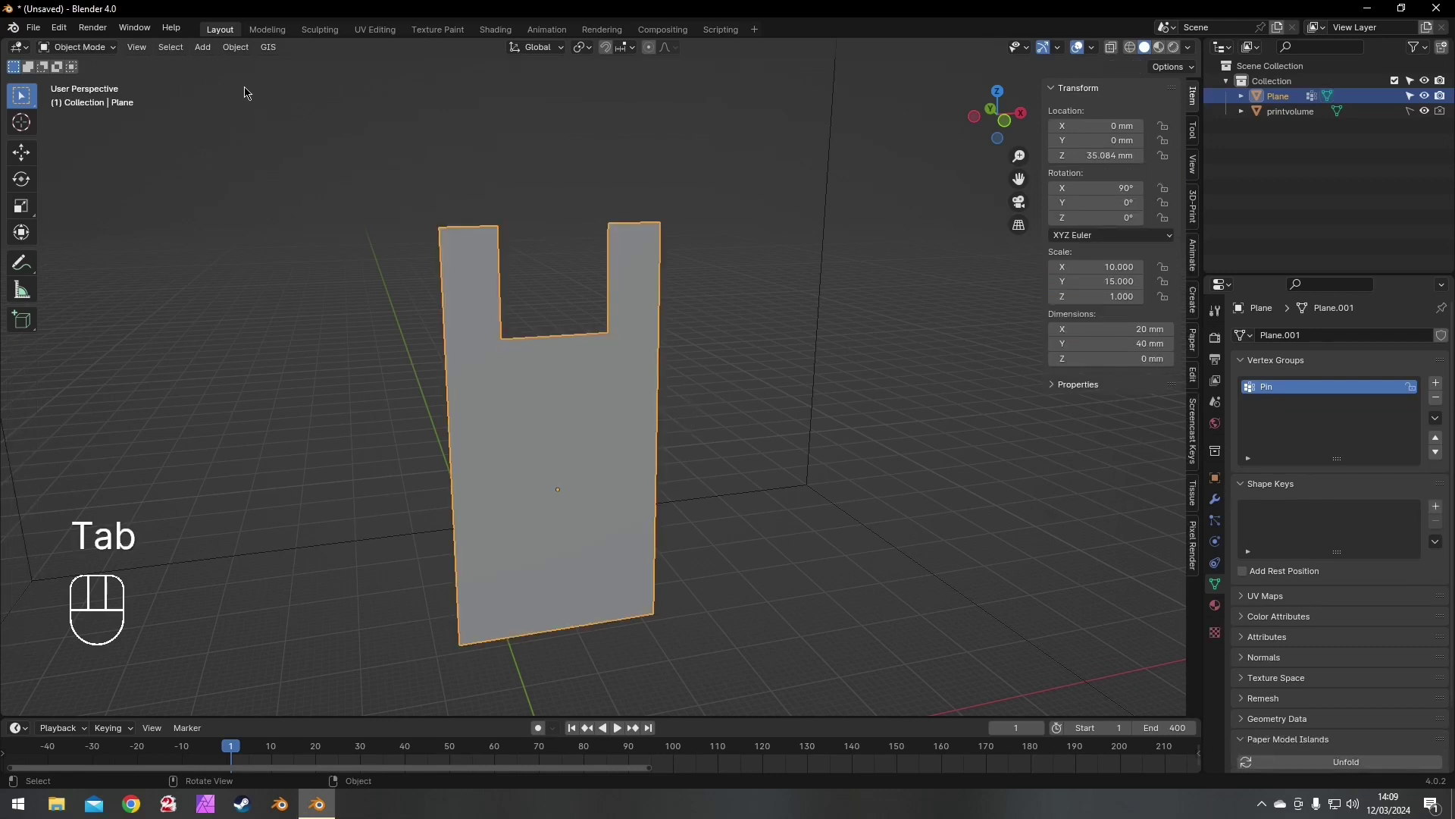
left_click(203, 47)
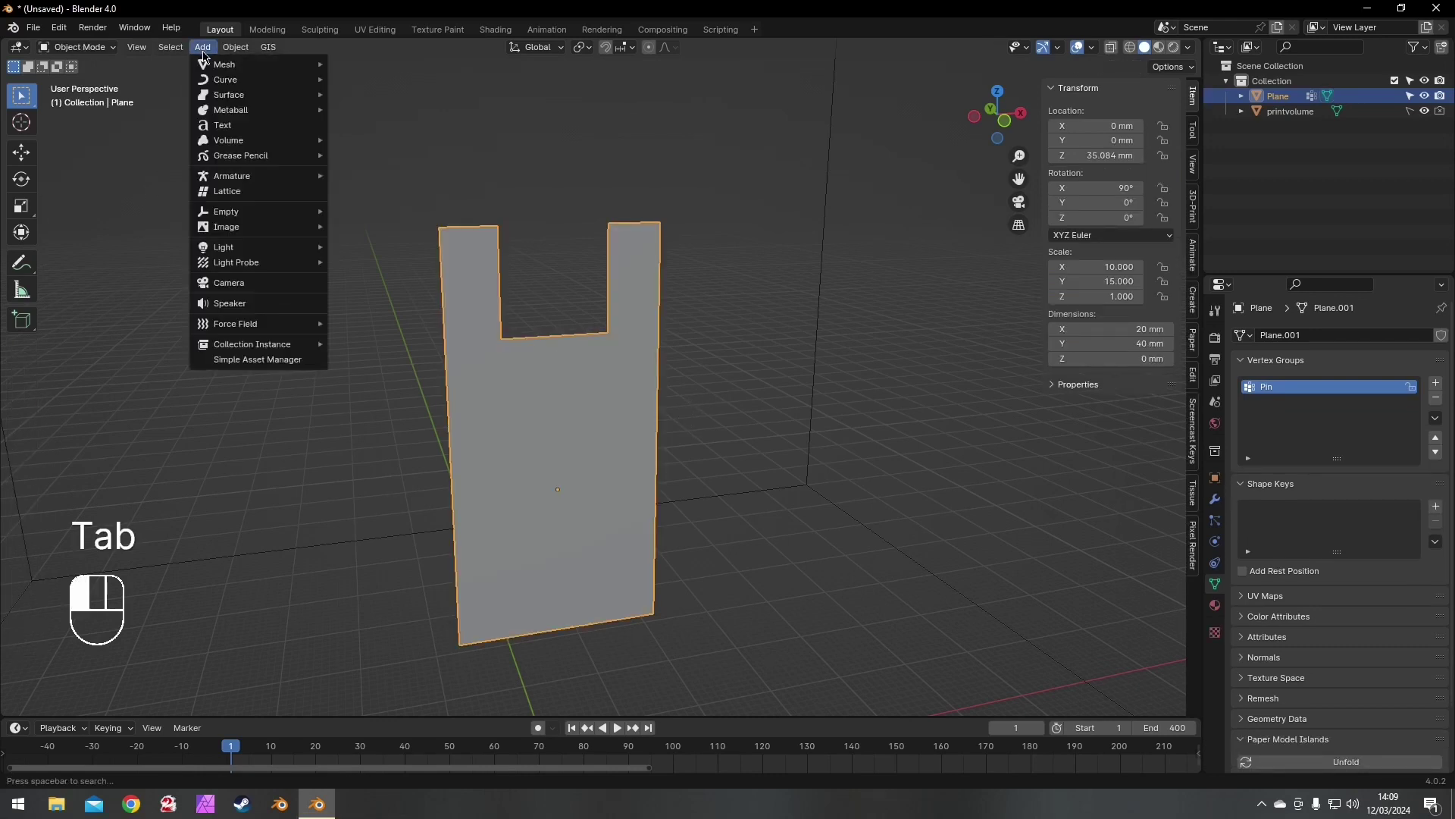
mouse_move(213, 71)
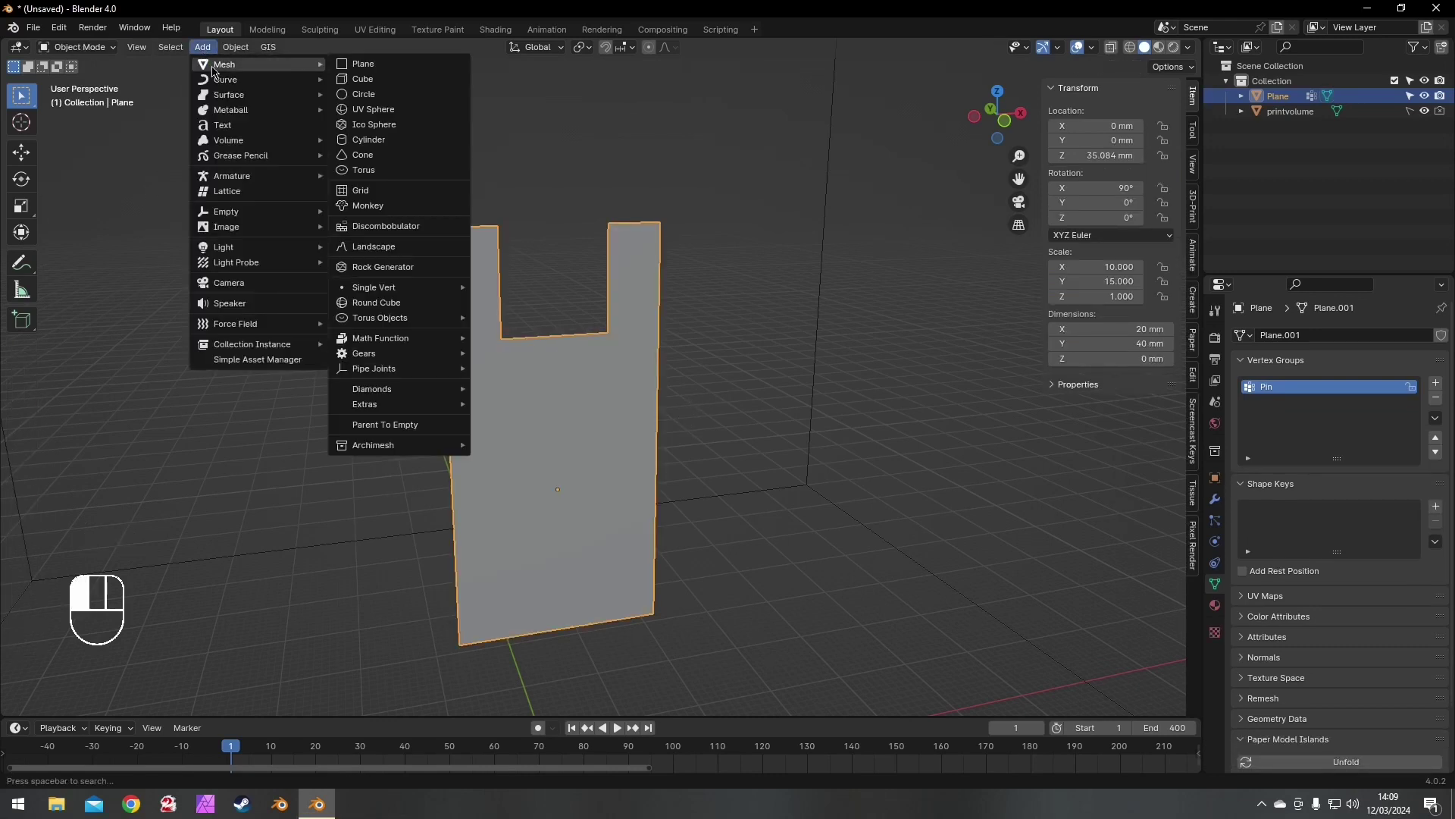
left_click(368, 139)
key("g")
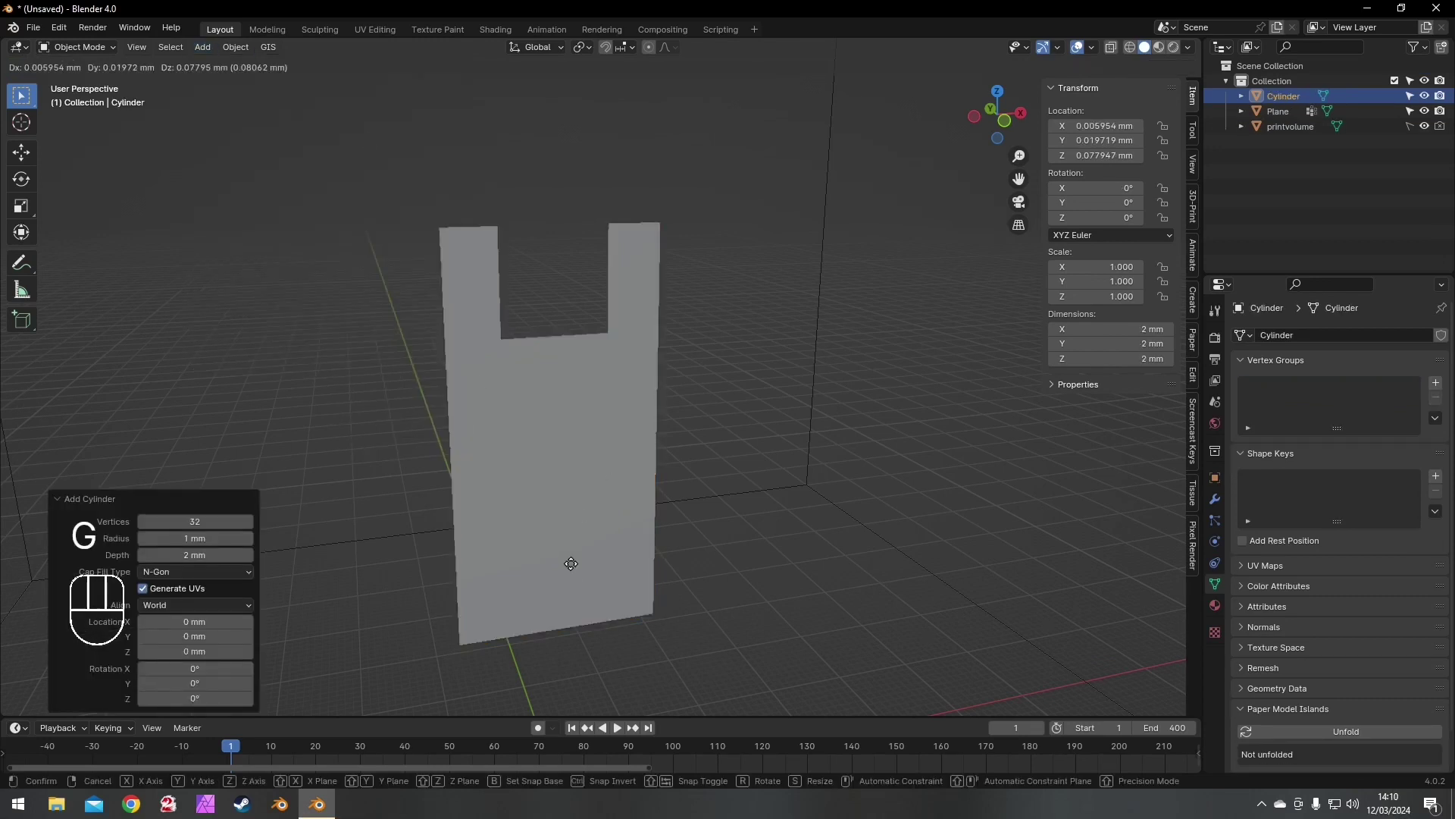
key("z")
left_click(614, 68)
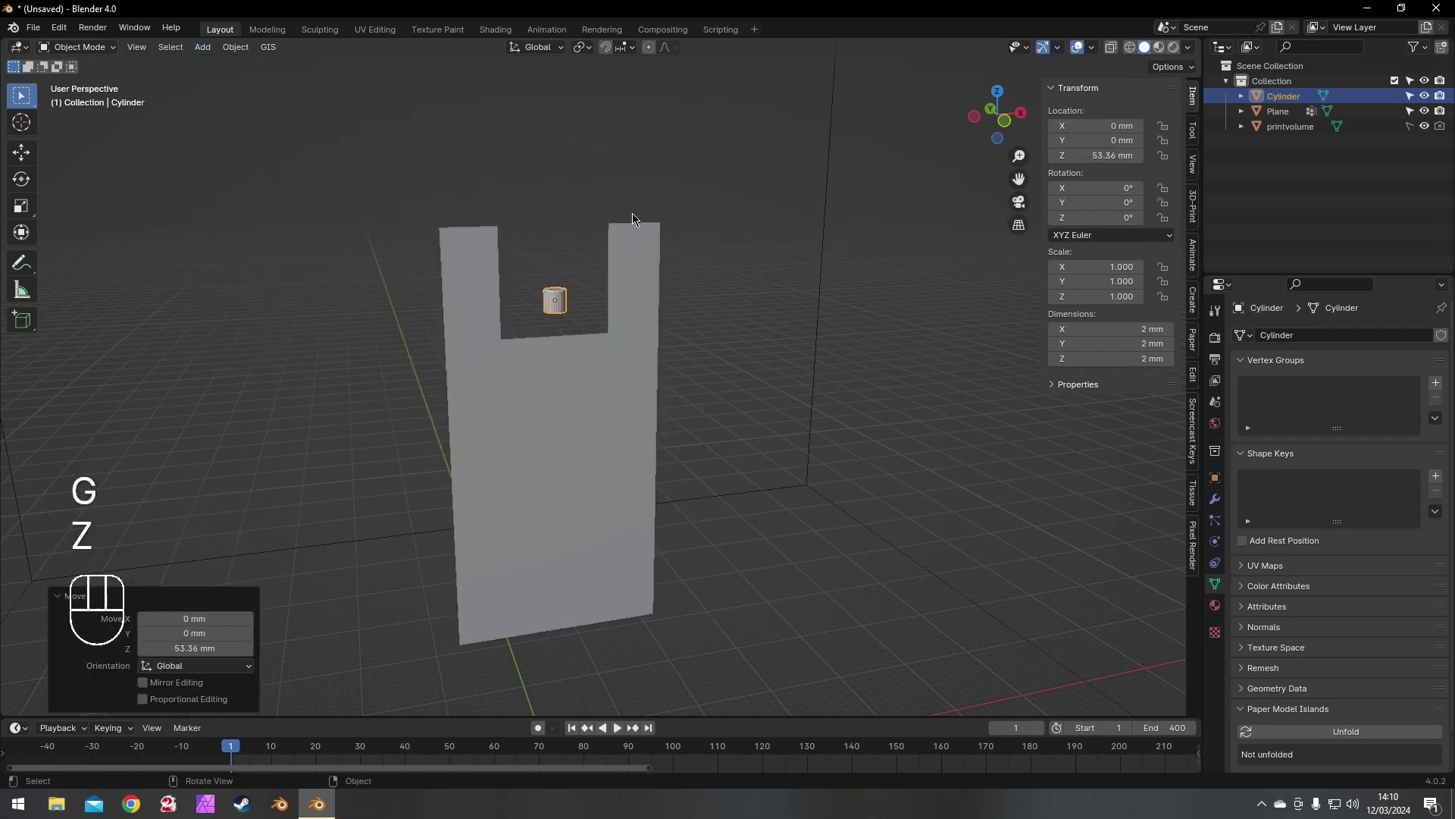
- Rotate the cylinder 90° about Y and stretch it along X into a crossbar about 32.5 mm long
key("r")
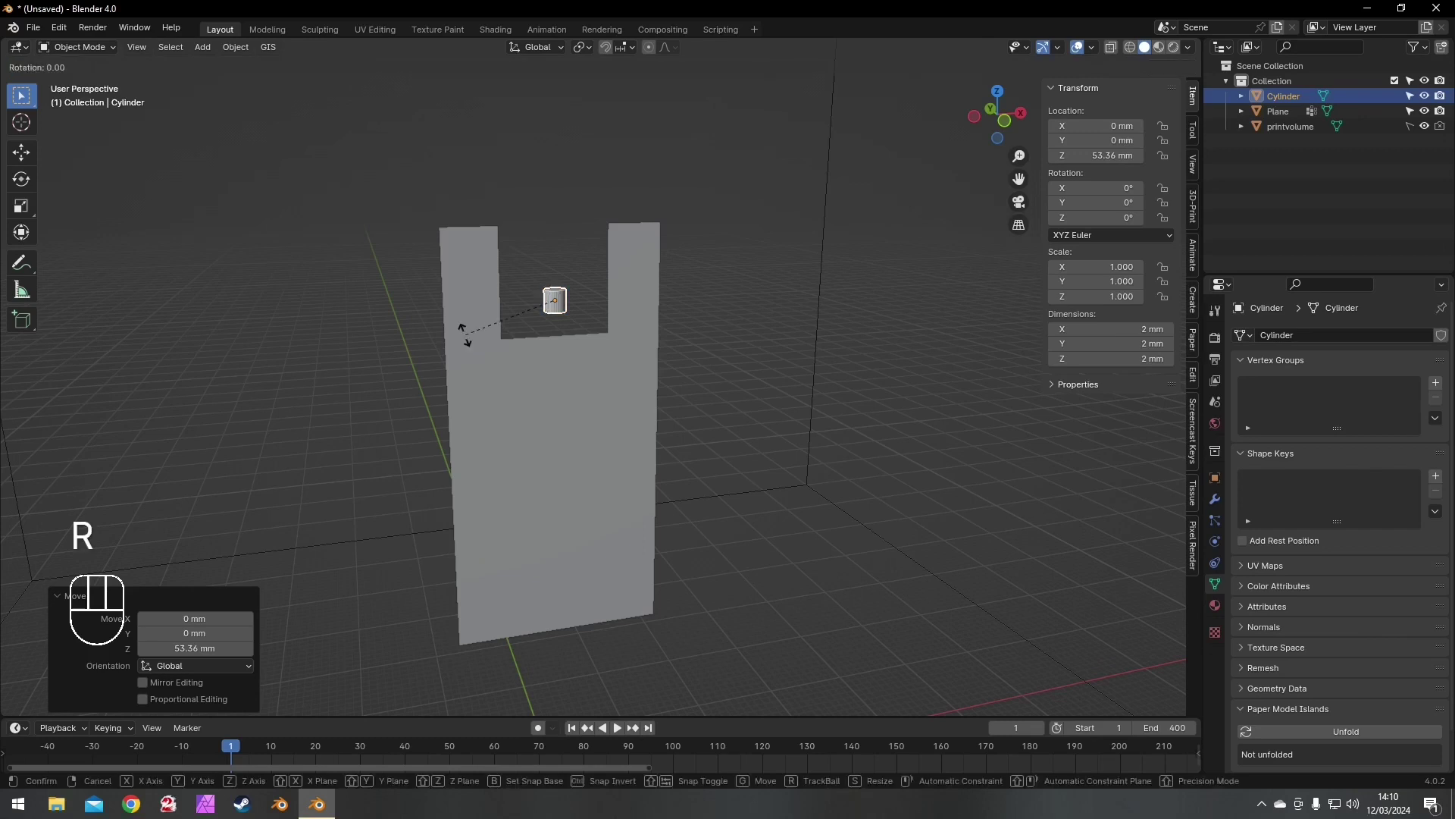
key("y")
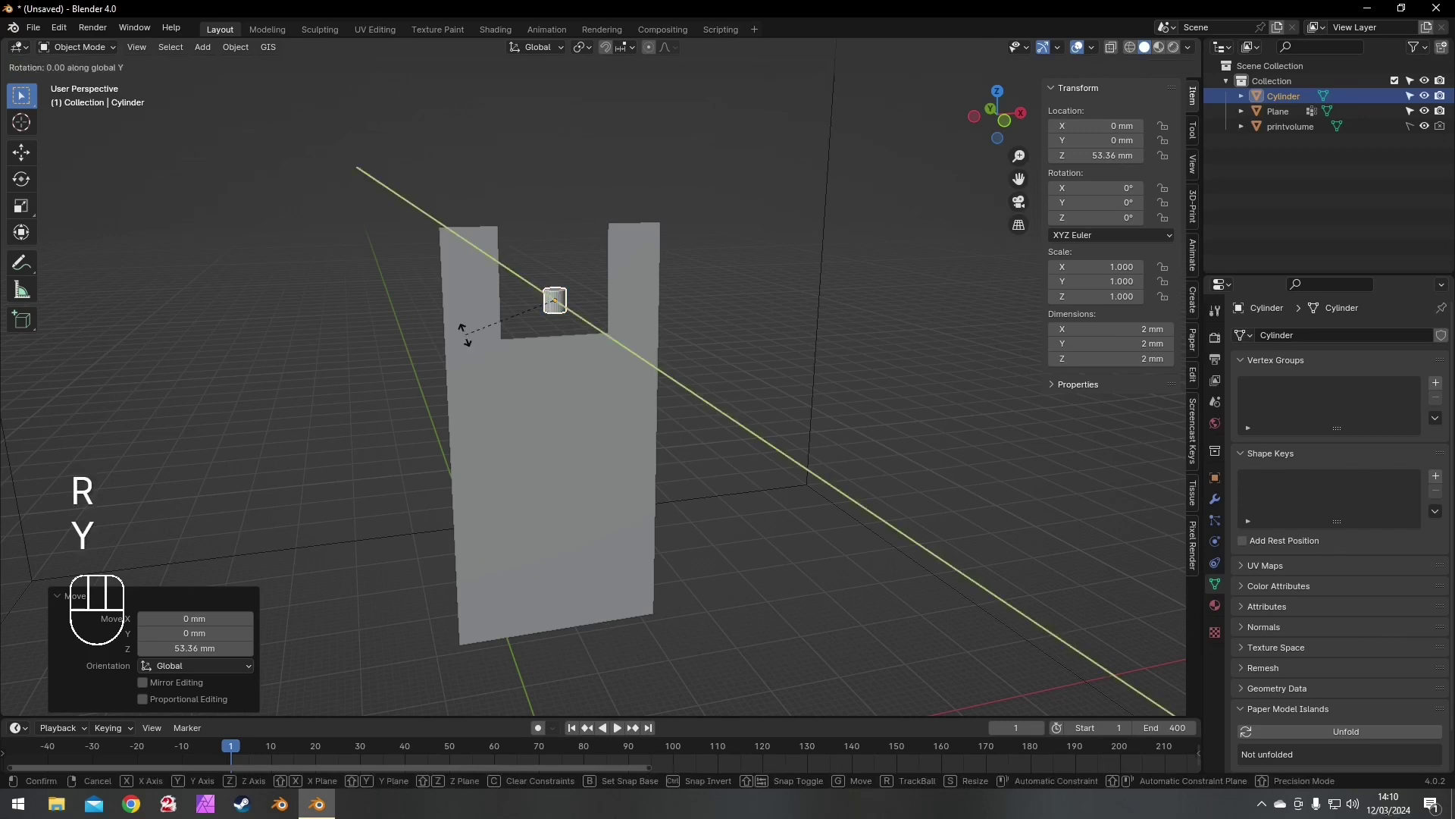
key("KP_9")
key("KP_0")
key("KP_Enter")
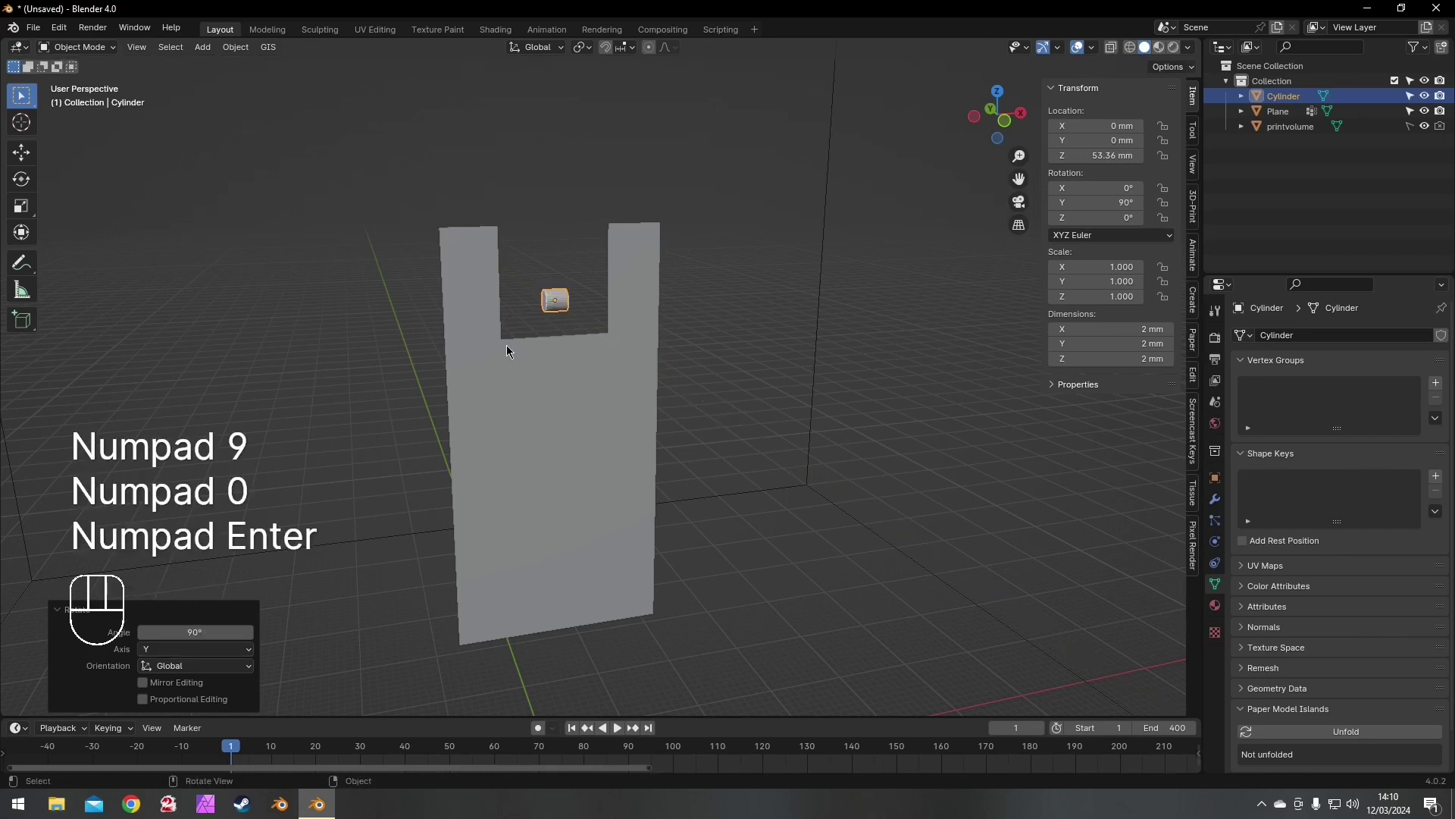
key("s")
key("x")
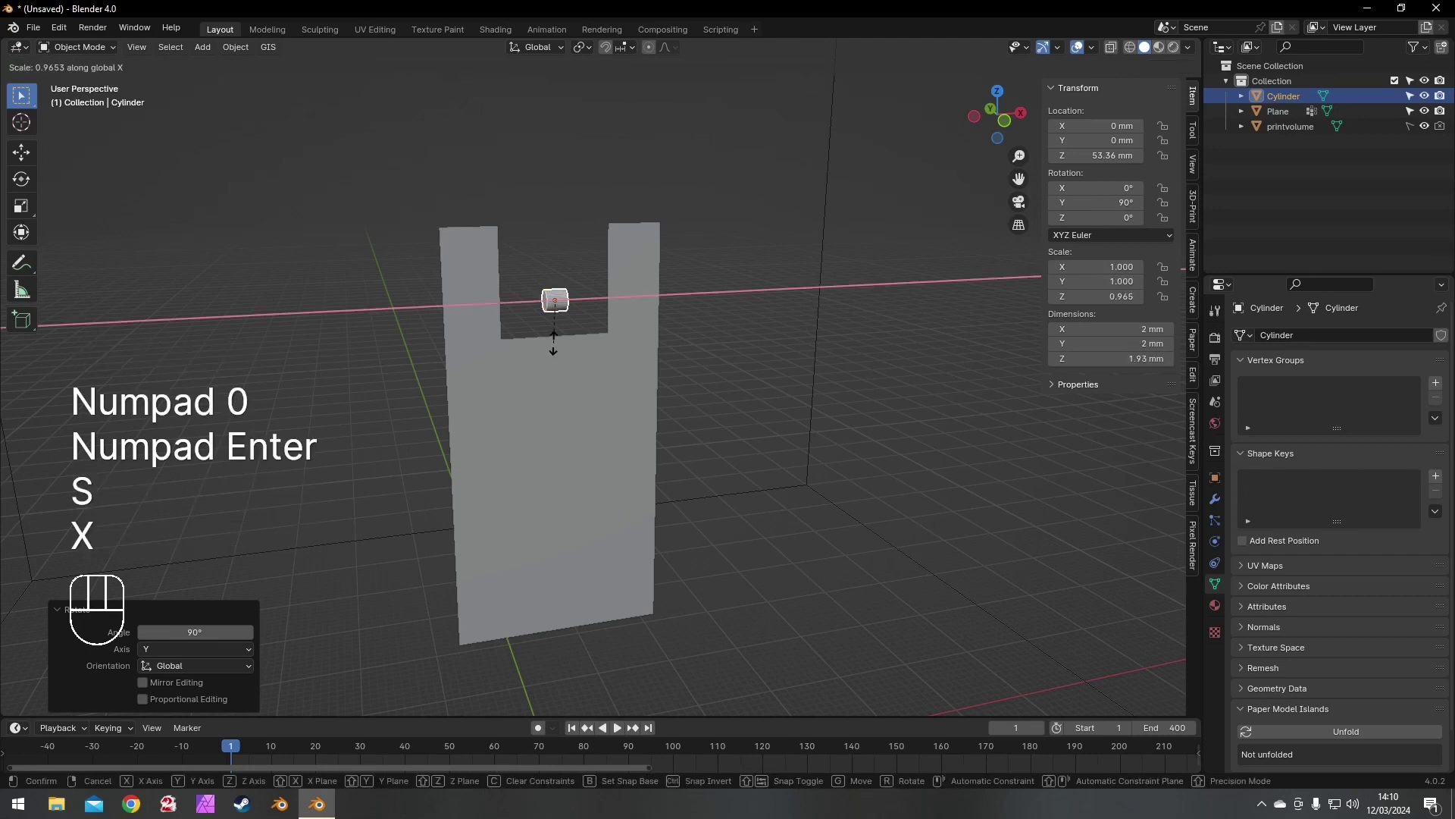
left_click(101, 339)
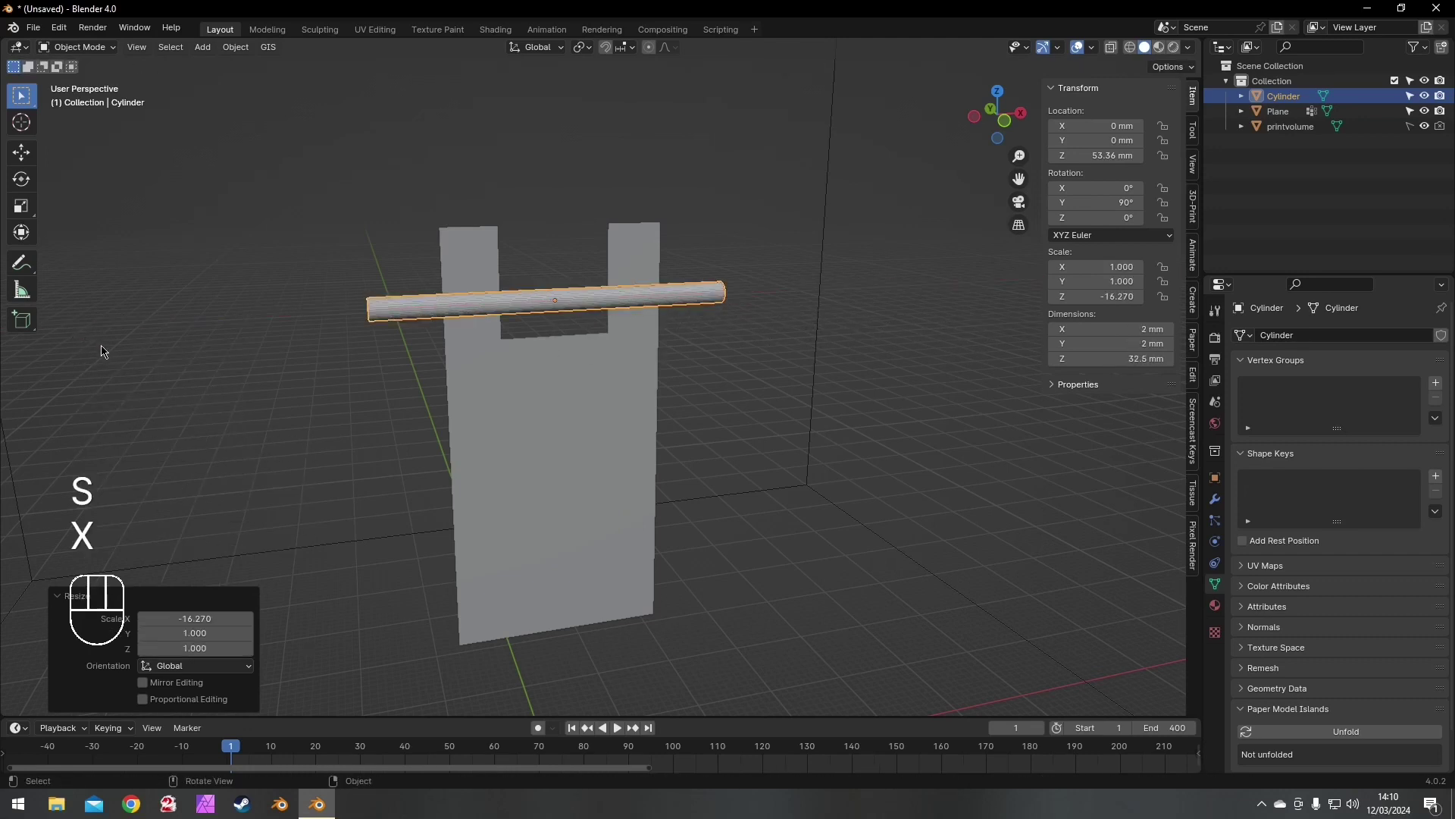
middle_click_drag(503, 333, 617, 334)
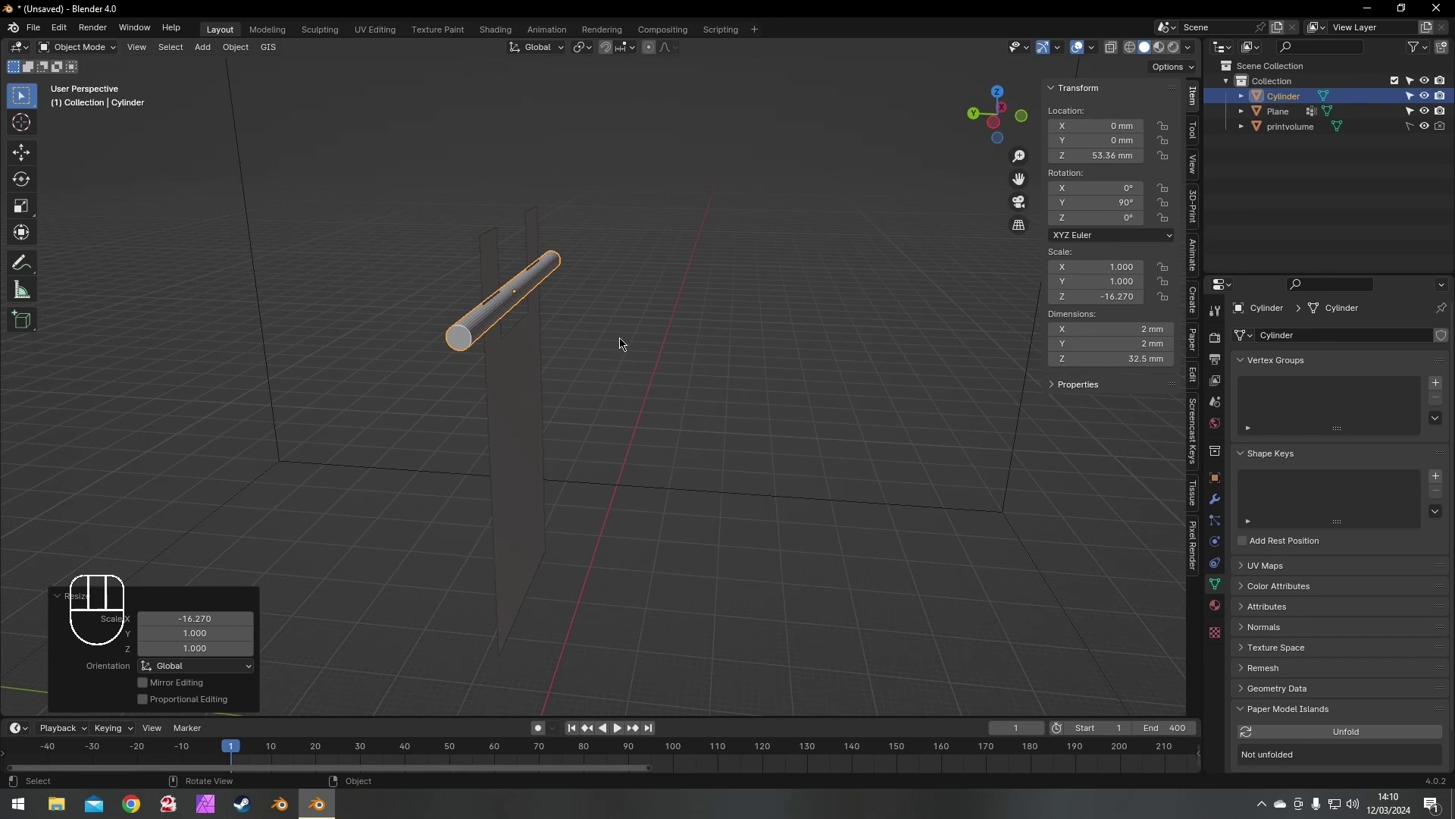
key("g")
key("x")
right_click(598, 322)
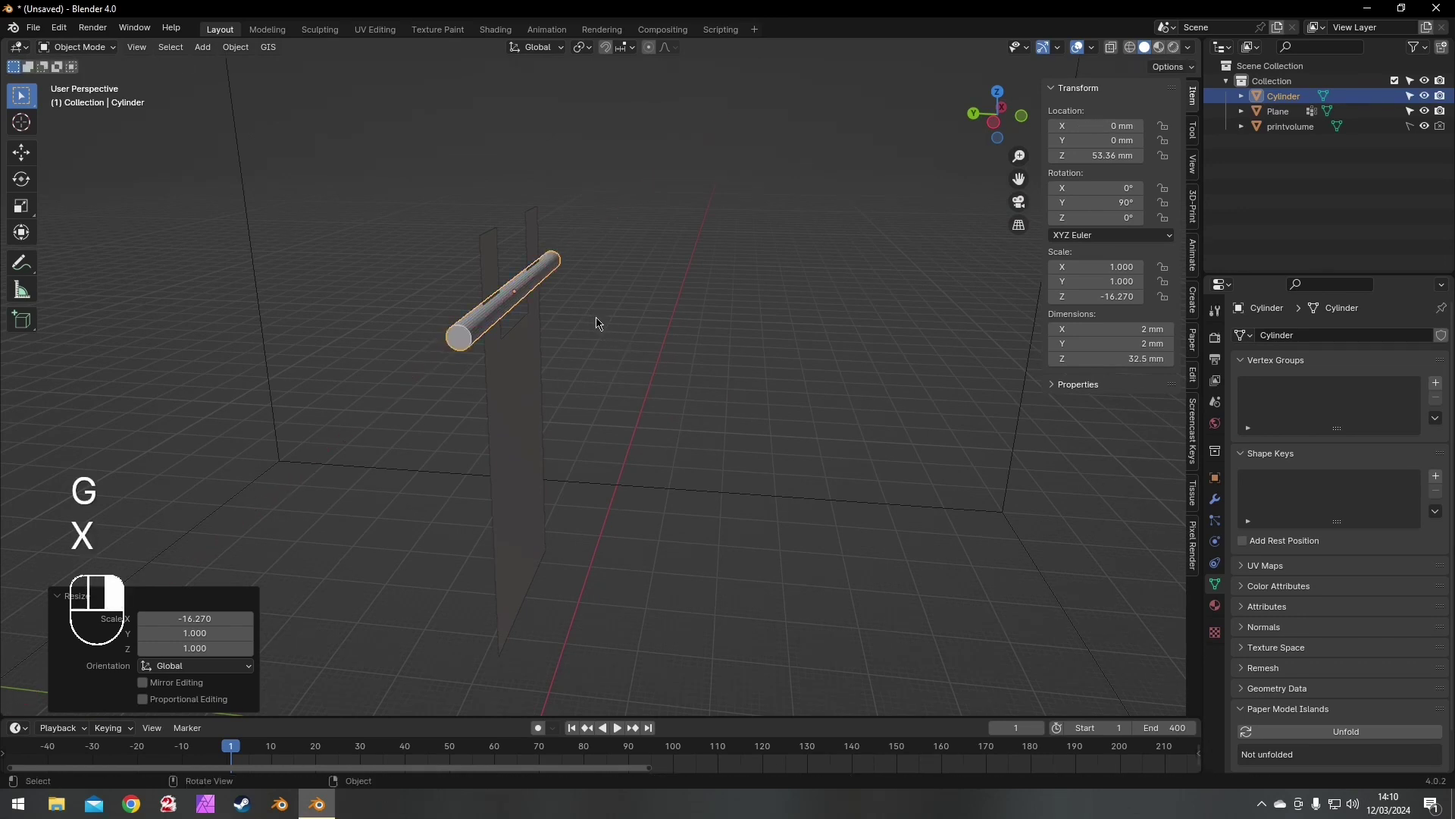
- Move the crossbar about 3.26 mm along Y so it sits clear of the banner plane
key("g")
key("y")
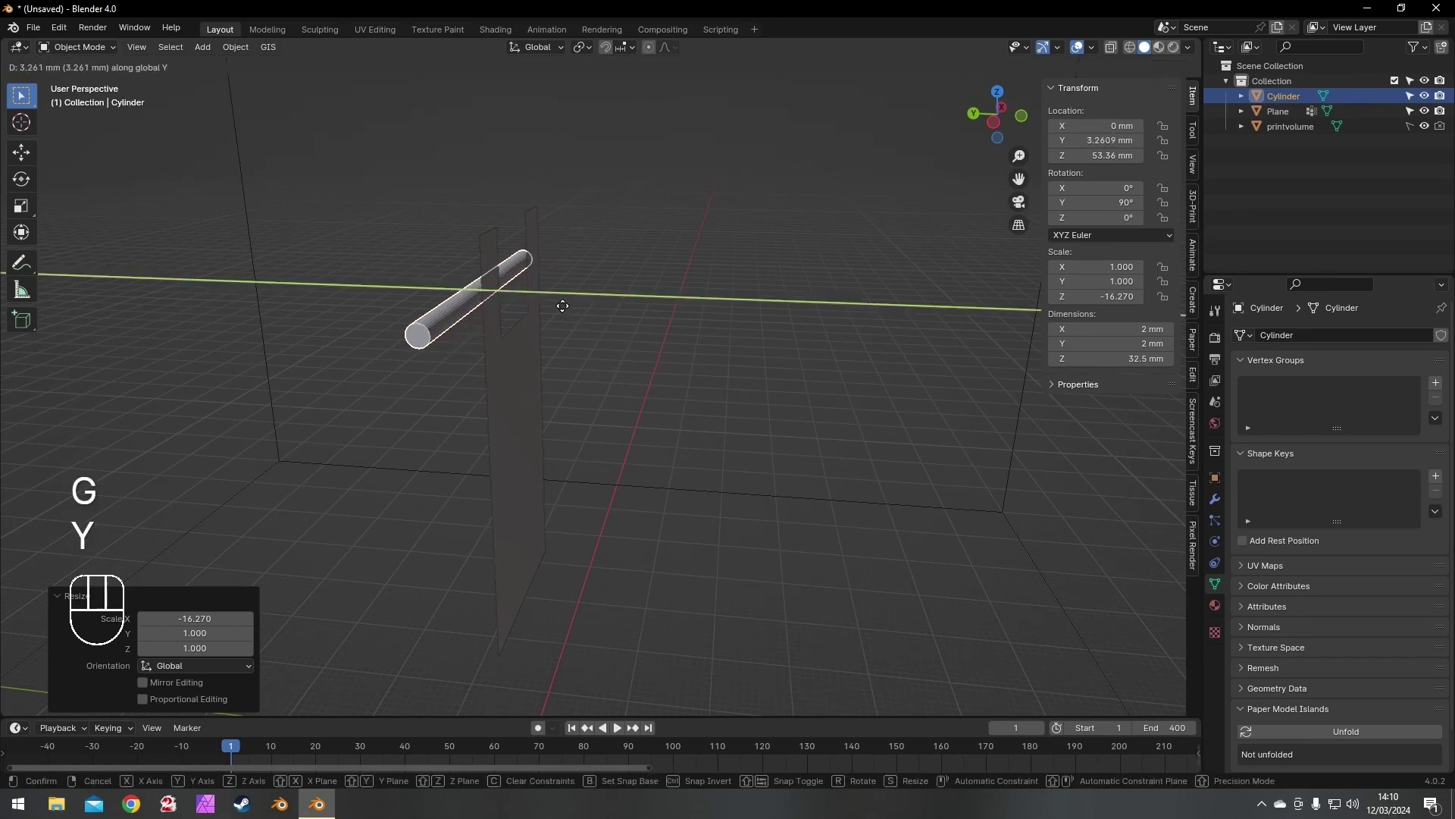
left_click(563, 311)
- Duplicate the crossbar in place and rotate the copy 90° about Y to make a vertical pole
middle_click_drag(563, 312, 458, 317)
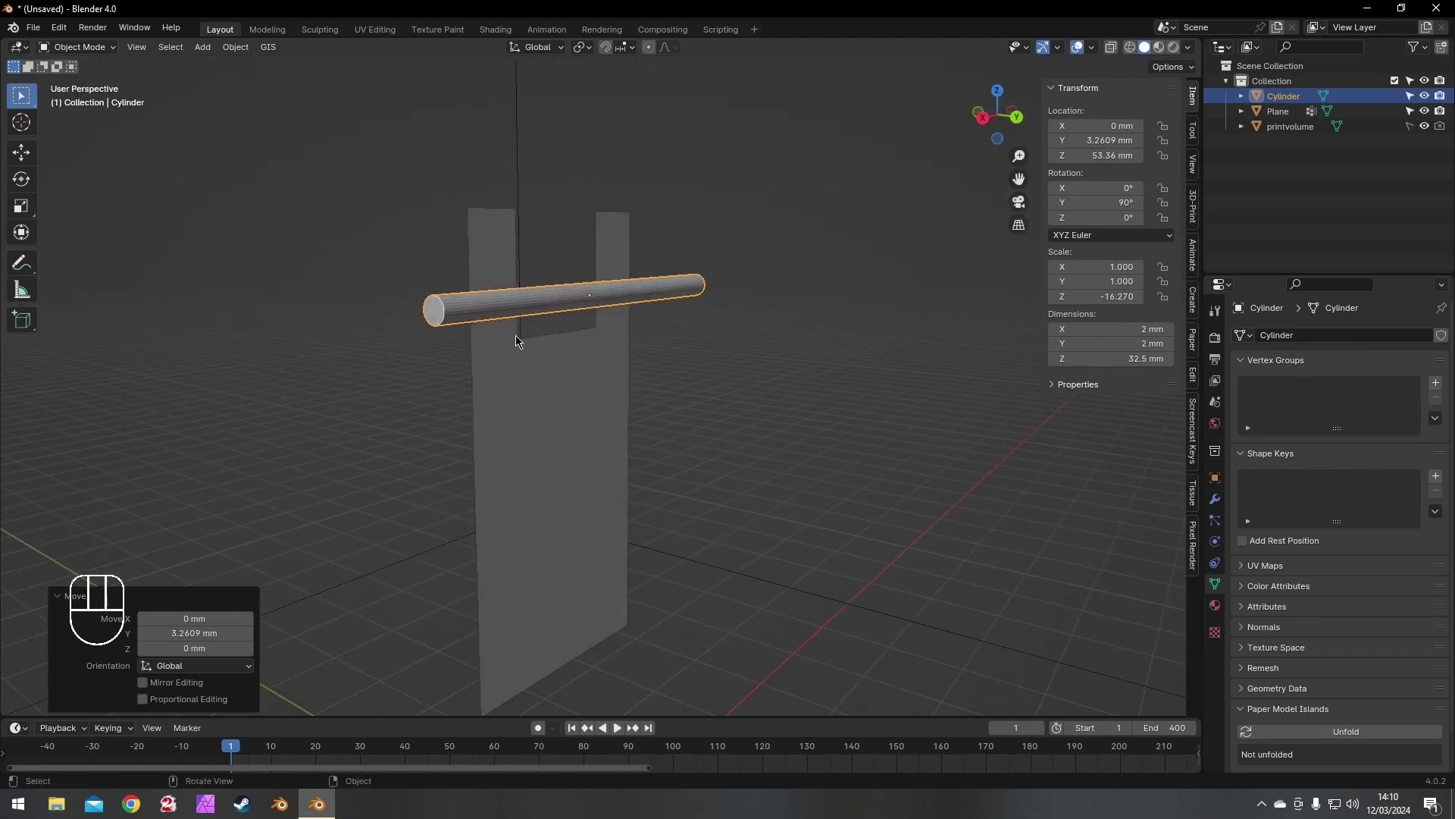
key("shift+d")
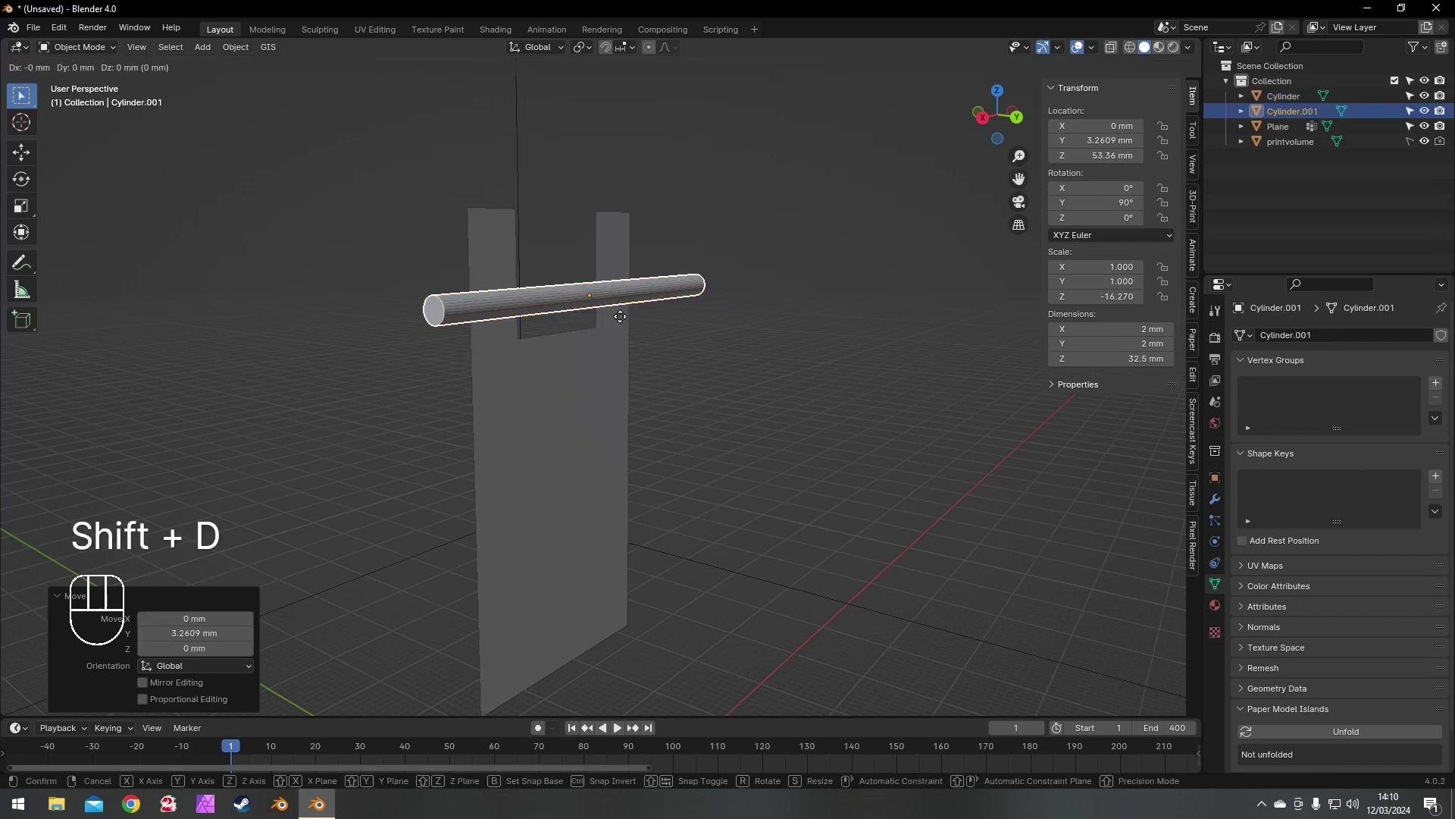
key("r")
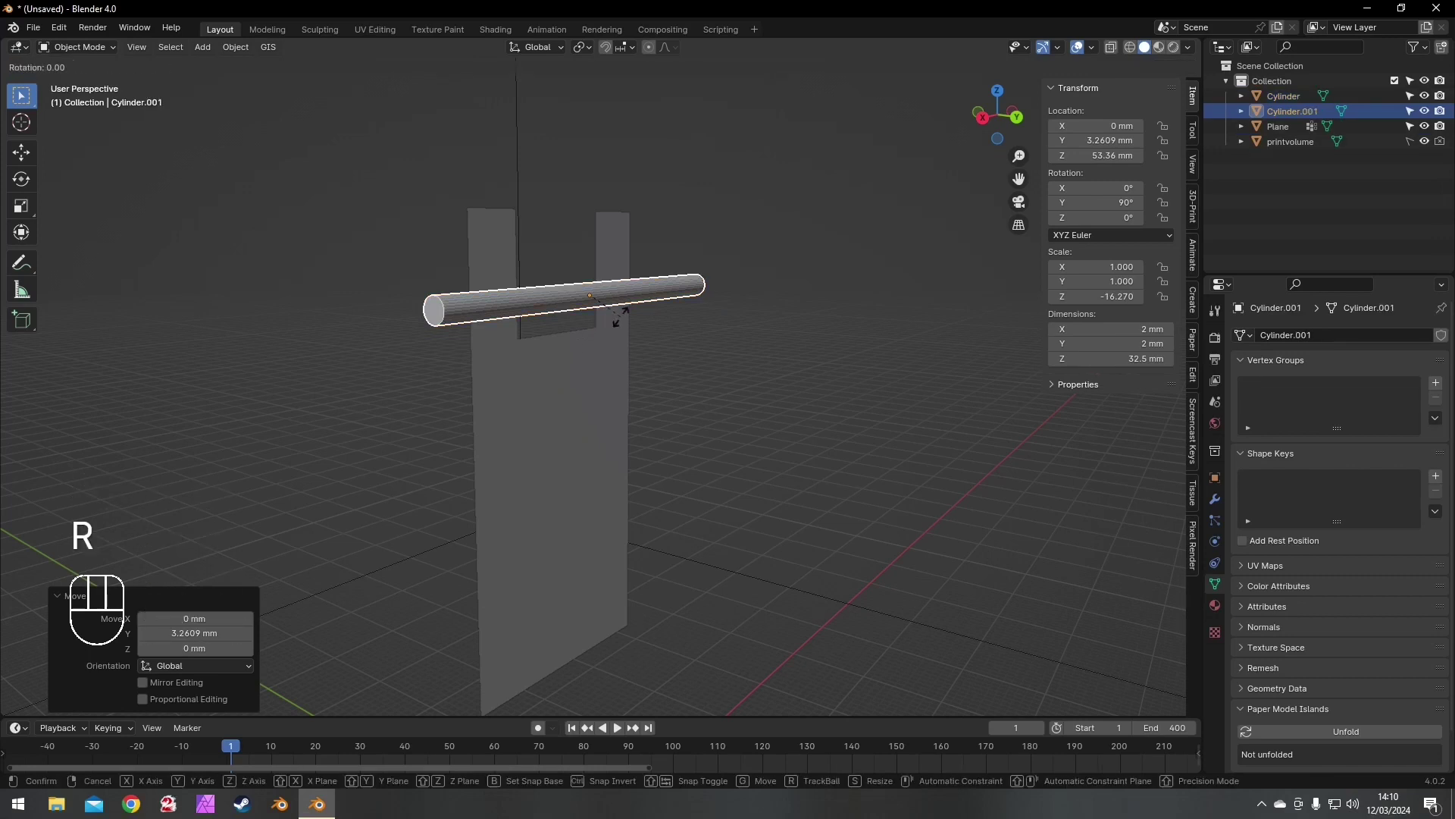
key("y")
key("KP_9")
key("KP_0")
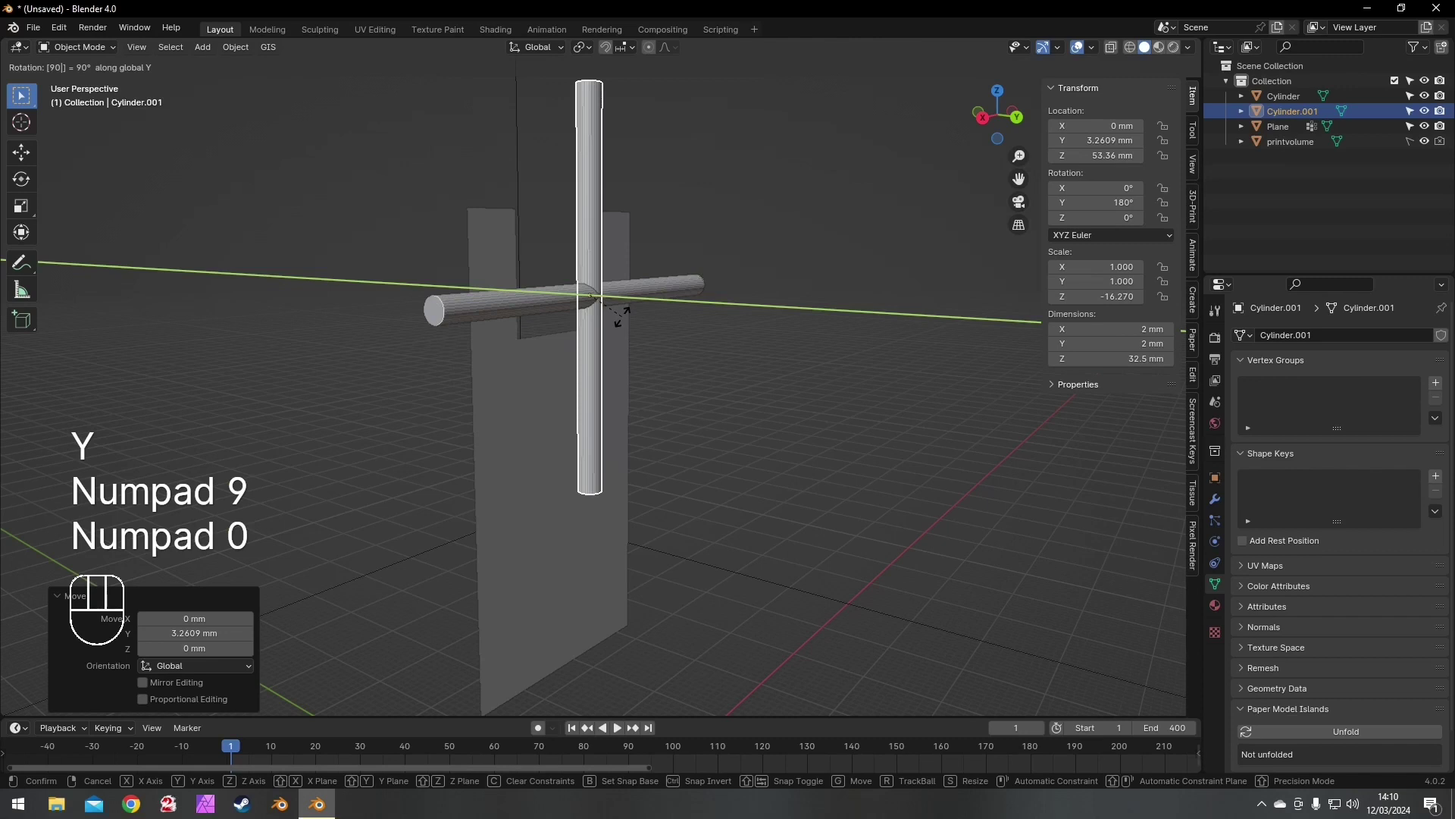
key("KP_Enter")
- Lower the vertical pole about 13.87 mm along Z and stretch it along Z to about 53.1 mm long
key("g")
key("z")
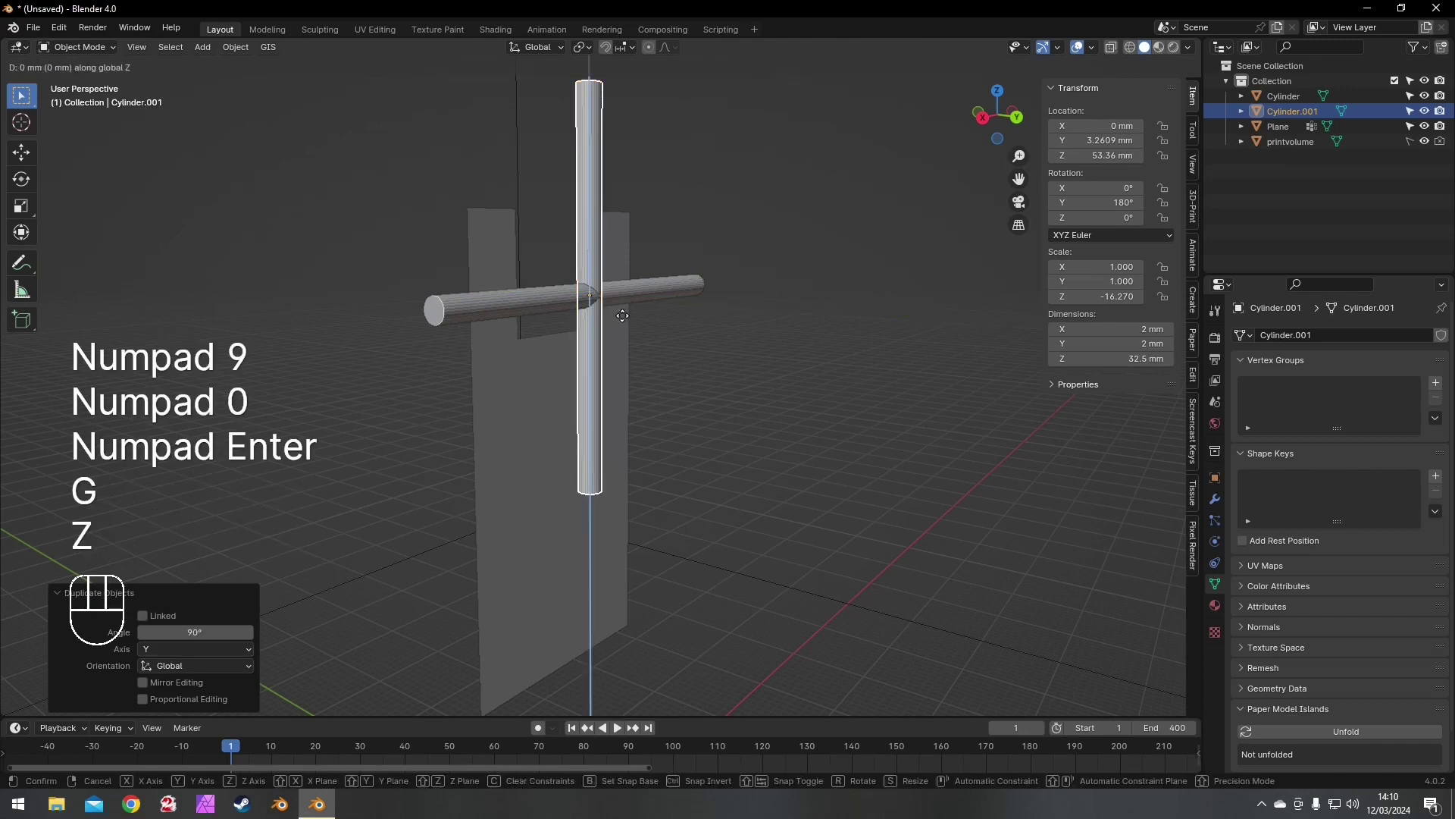
left_click(631, 447)
mouse_move(632, 448)
middle_mouse_down()
mouse_move(475, 429)
mouse_move(578, 432)
mouse_move(481, 435)
mouse_move(489, 499)
middle_mouse_up()
key("s")
key("z")
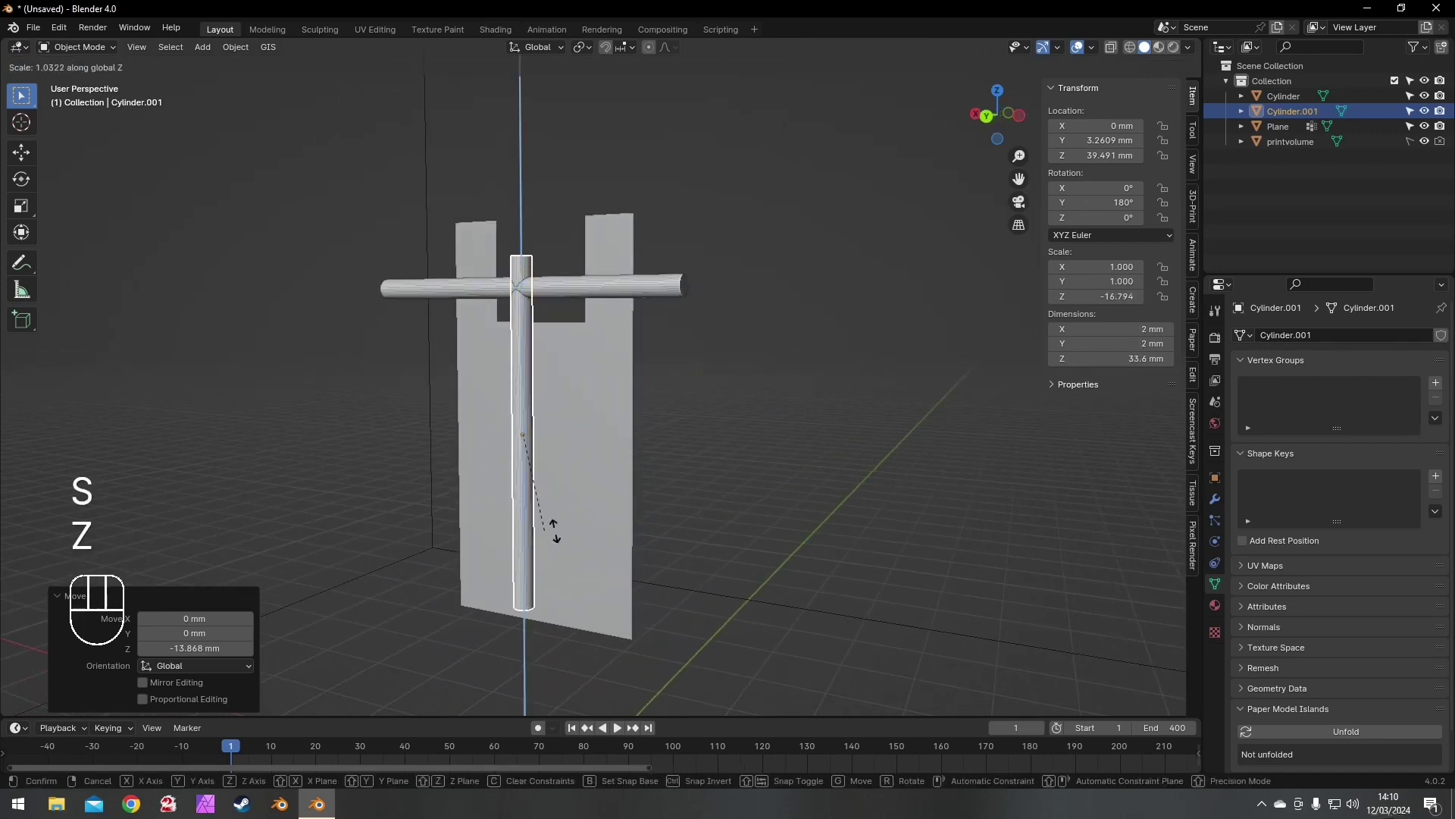
left_click(667, 491)
- Lower the pole along Z until its top ends just above the crossbar, and join it with the crossbar into one object
key("g")
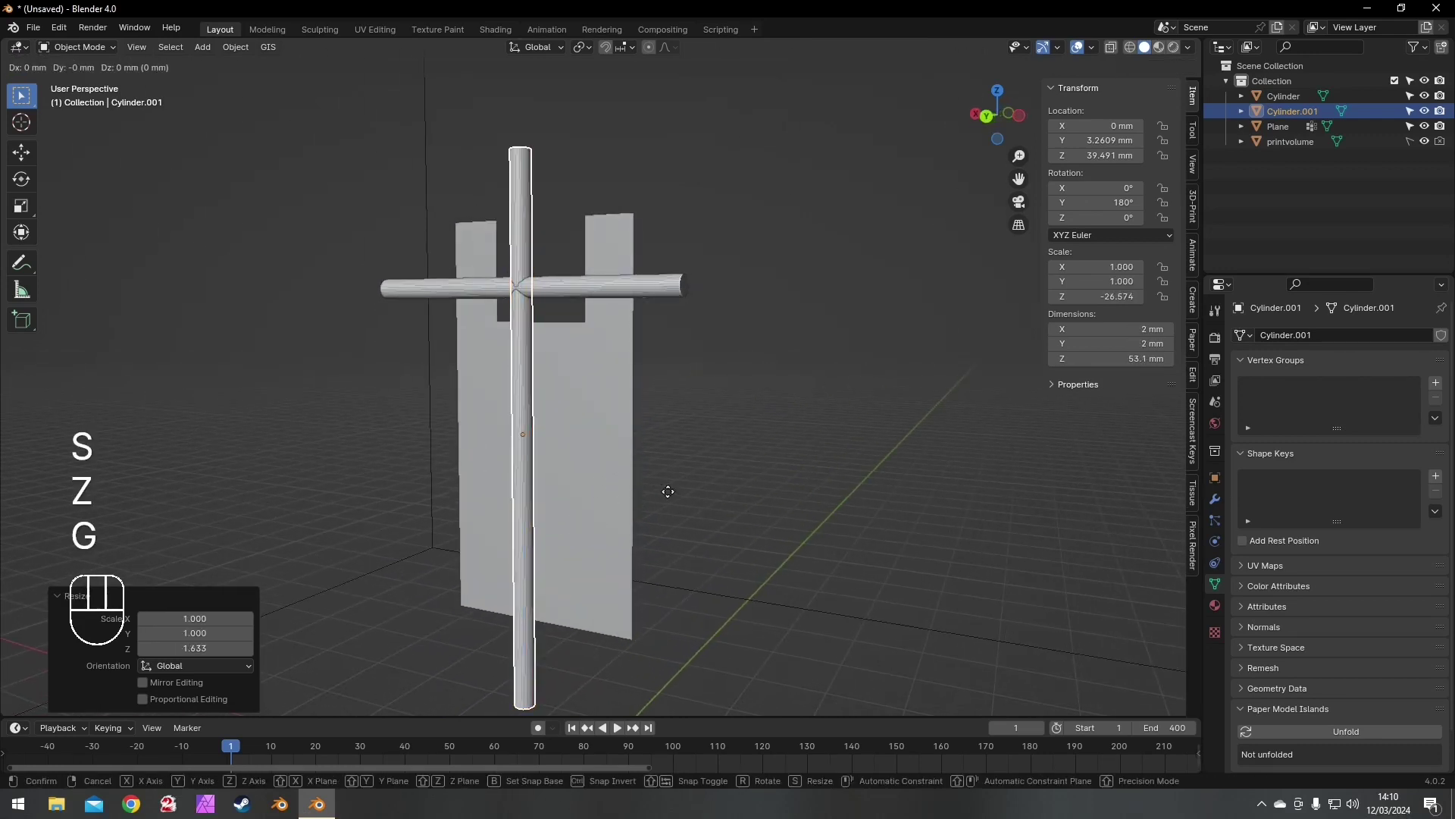
key("z")
left_click(684, 595)
left_click(648, 293, "shift")
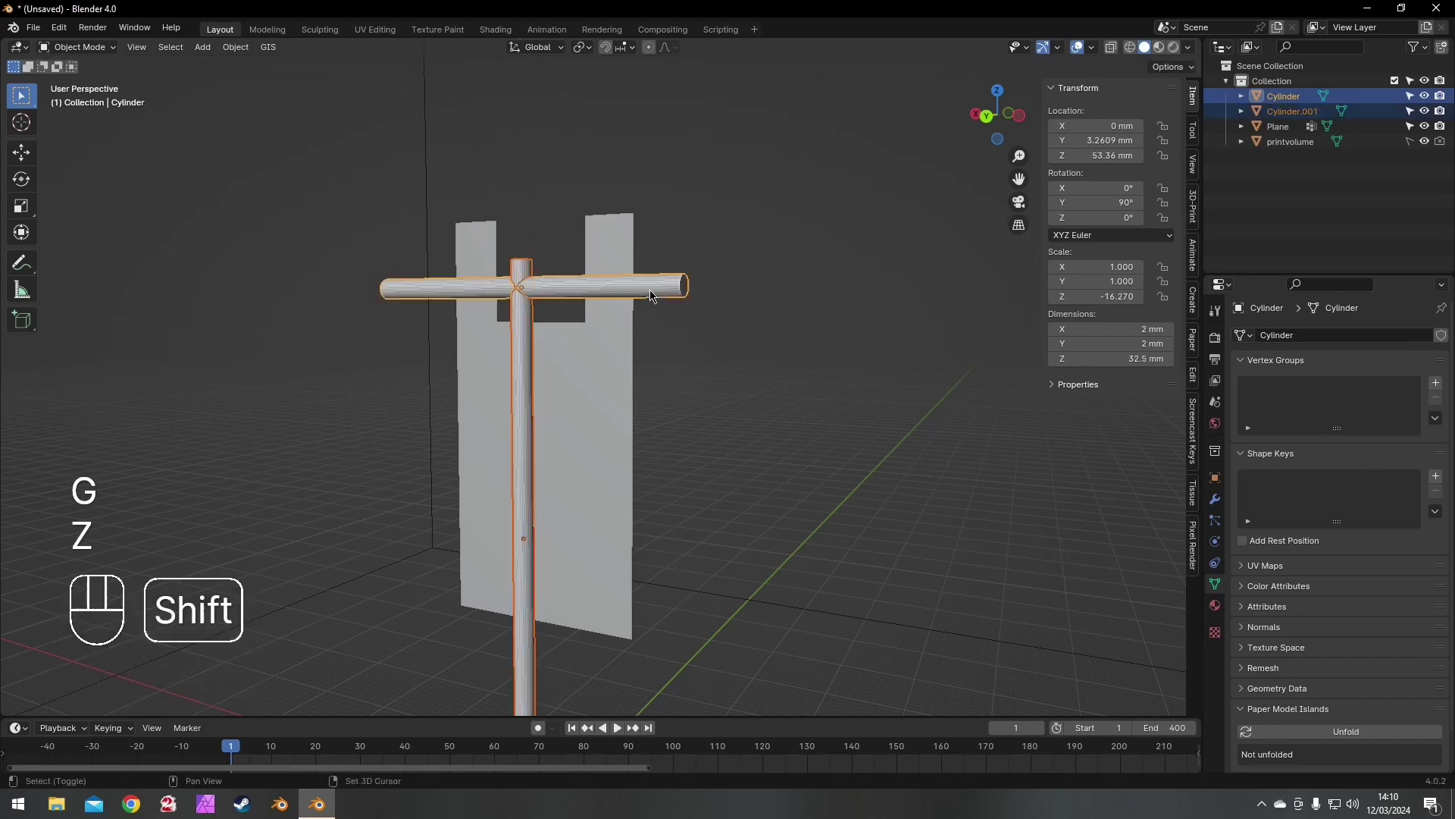
key("ctrl+j")
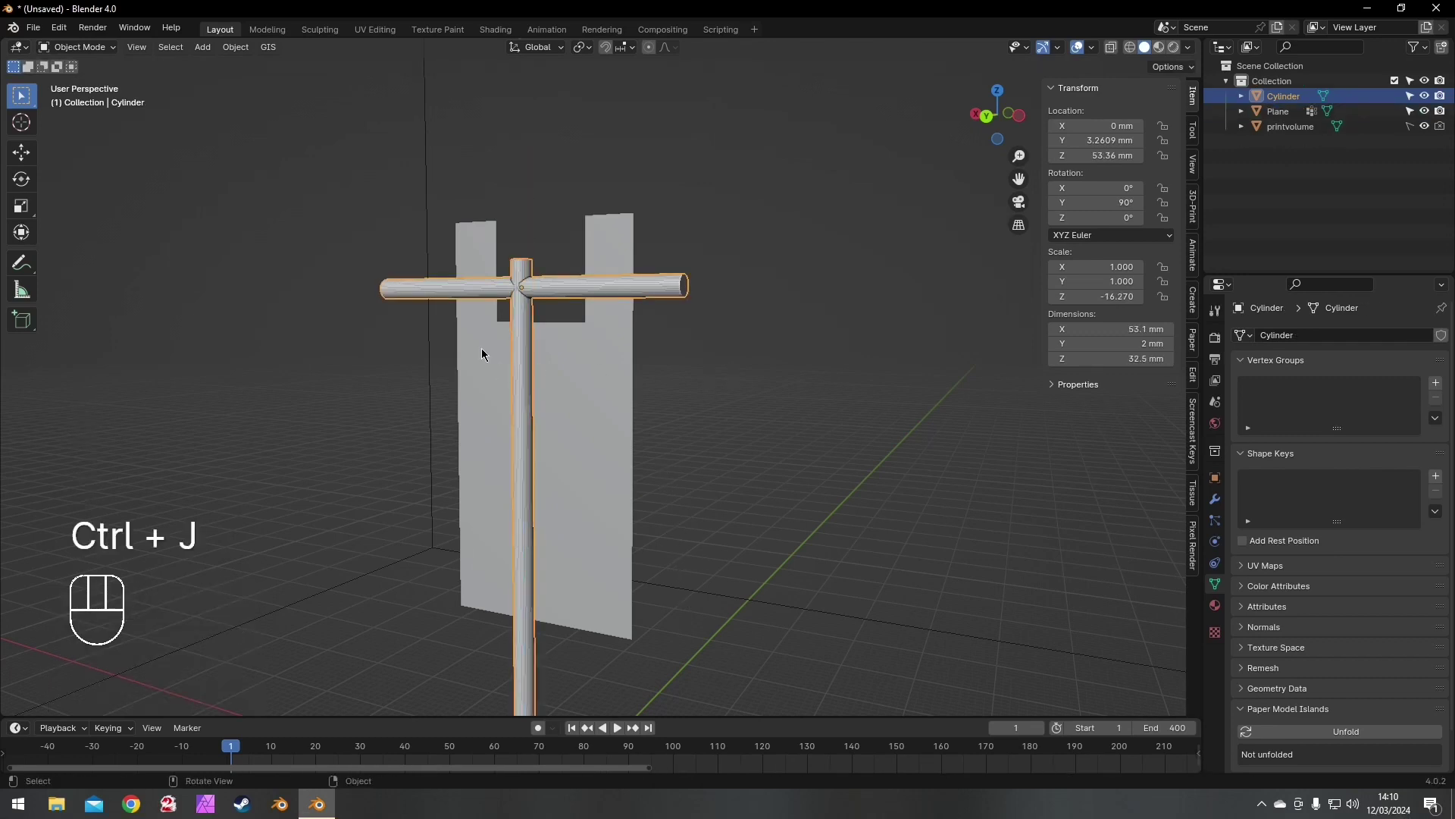
- Add Collision physics to the joined pole and crossbar
left_click(1215, 541)
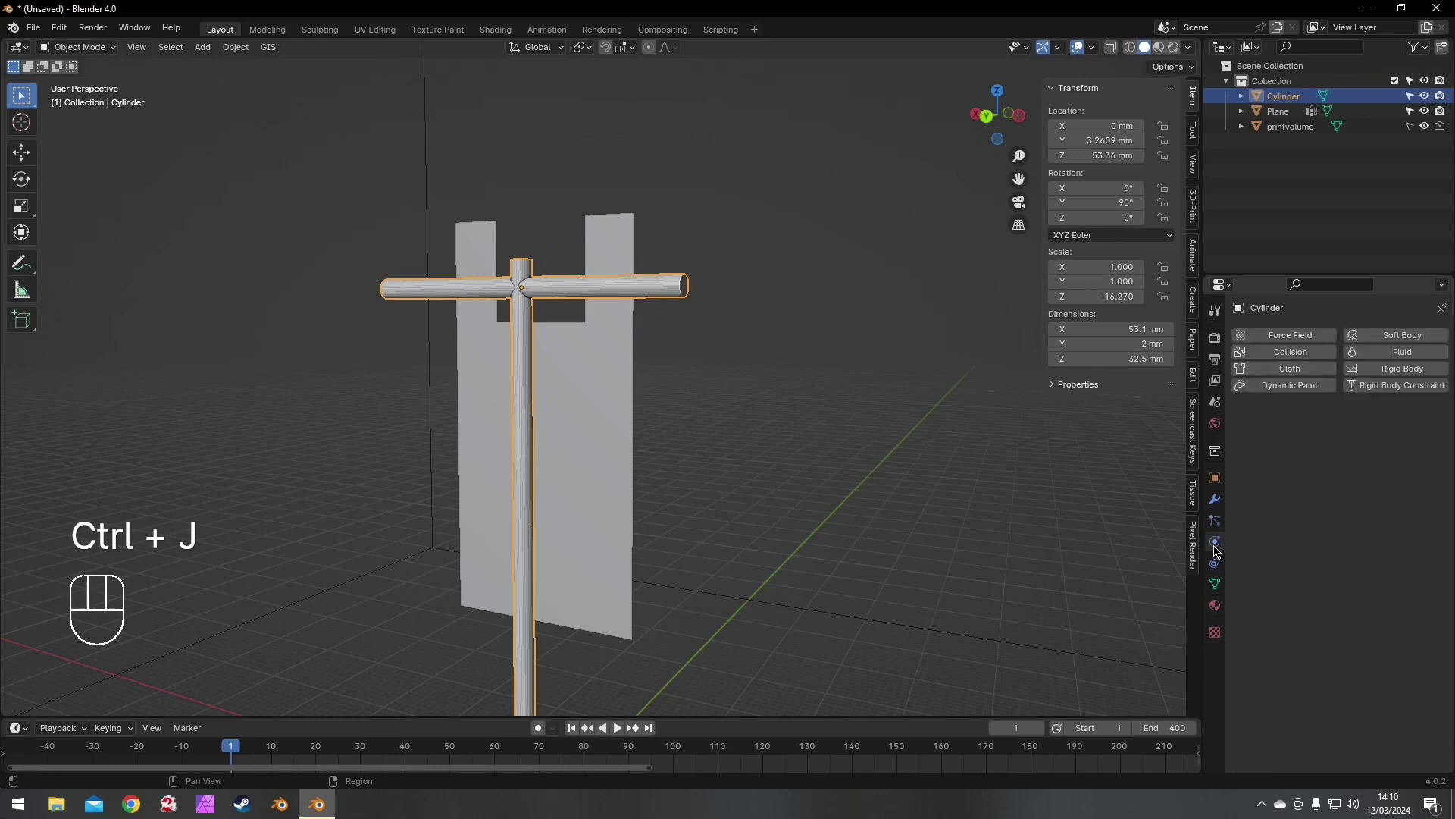
left_click(1287, 361)
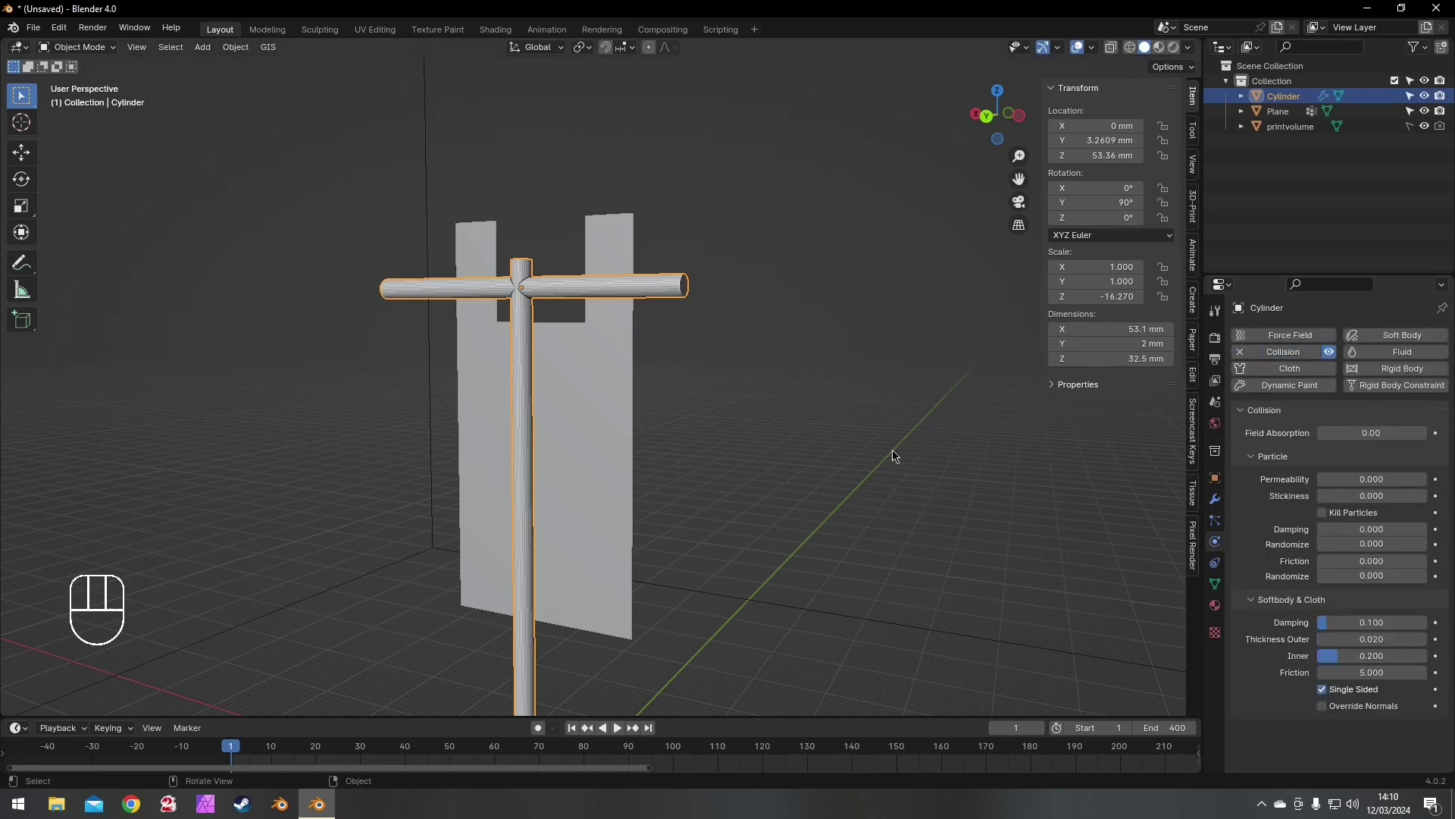
- Subdivide the banner's whole mesh once with a single cut
middle_click_drag(895, 456, 742, 443)
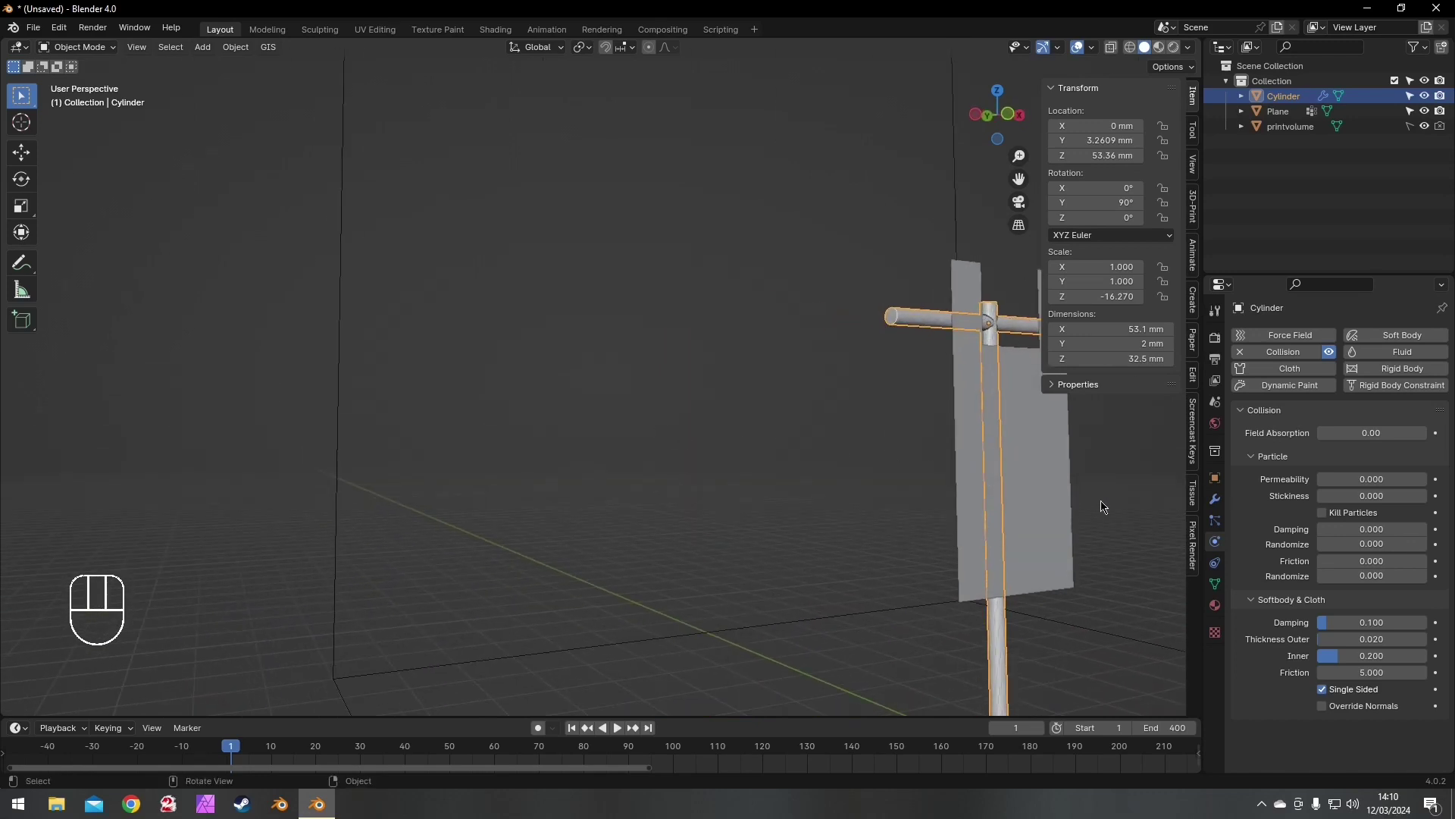
middle_click_drag(1103, 507, 677, 461, "shift")
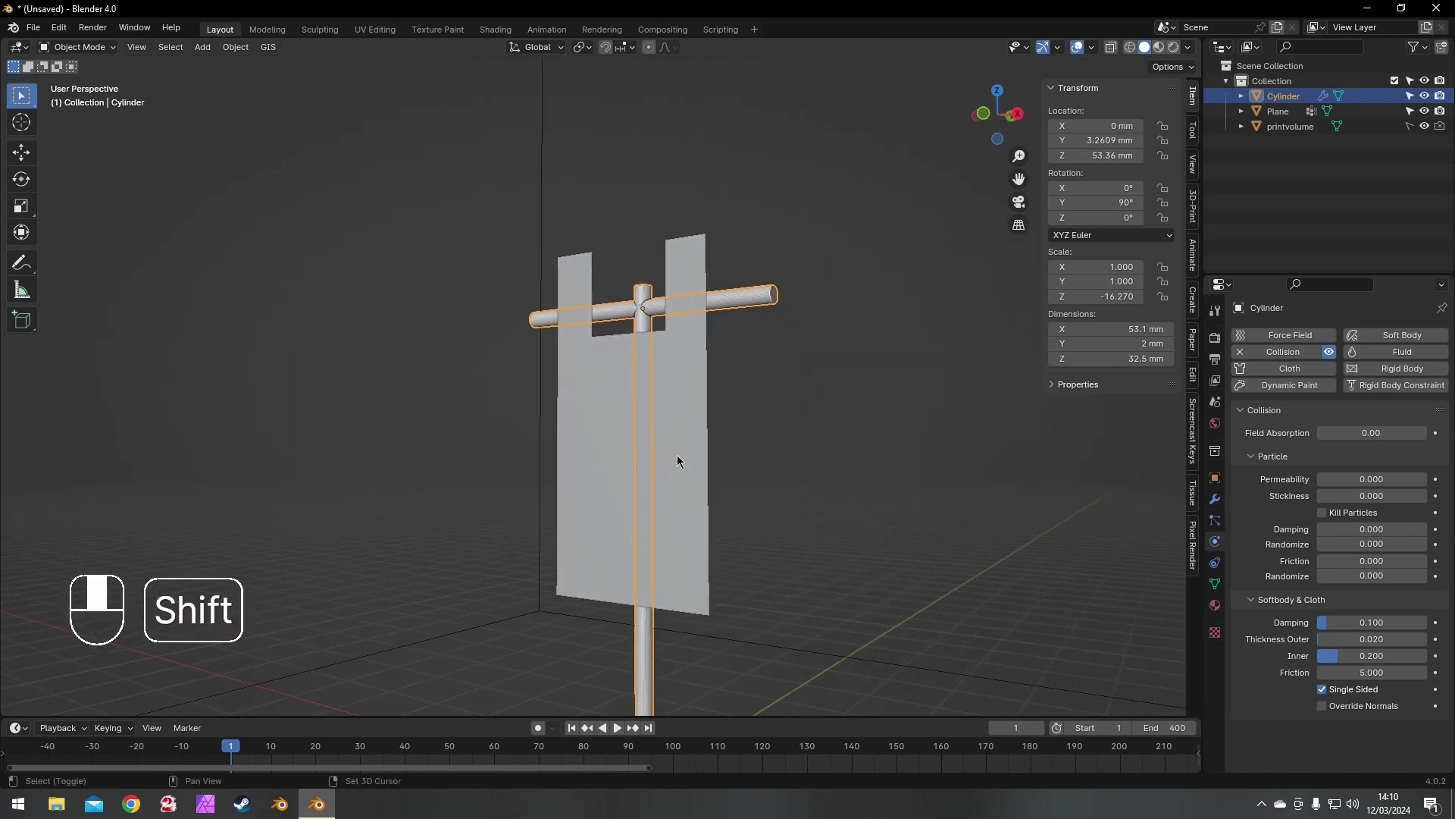
left_click(681, 421)
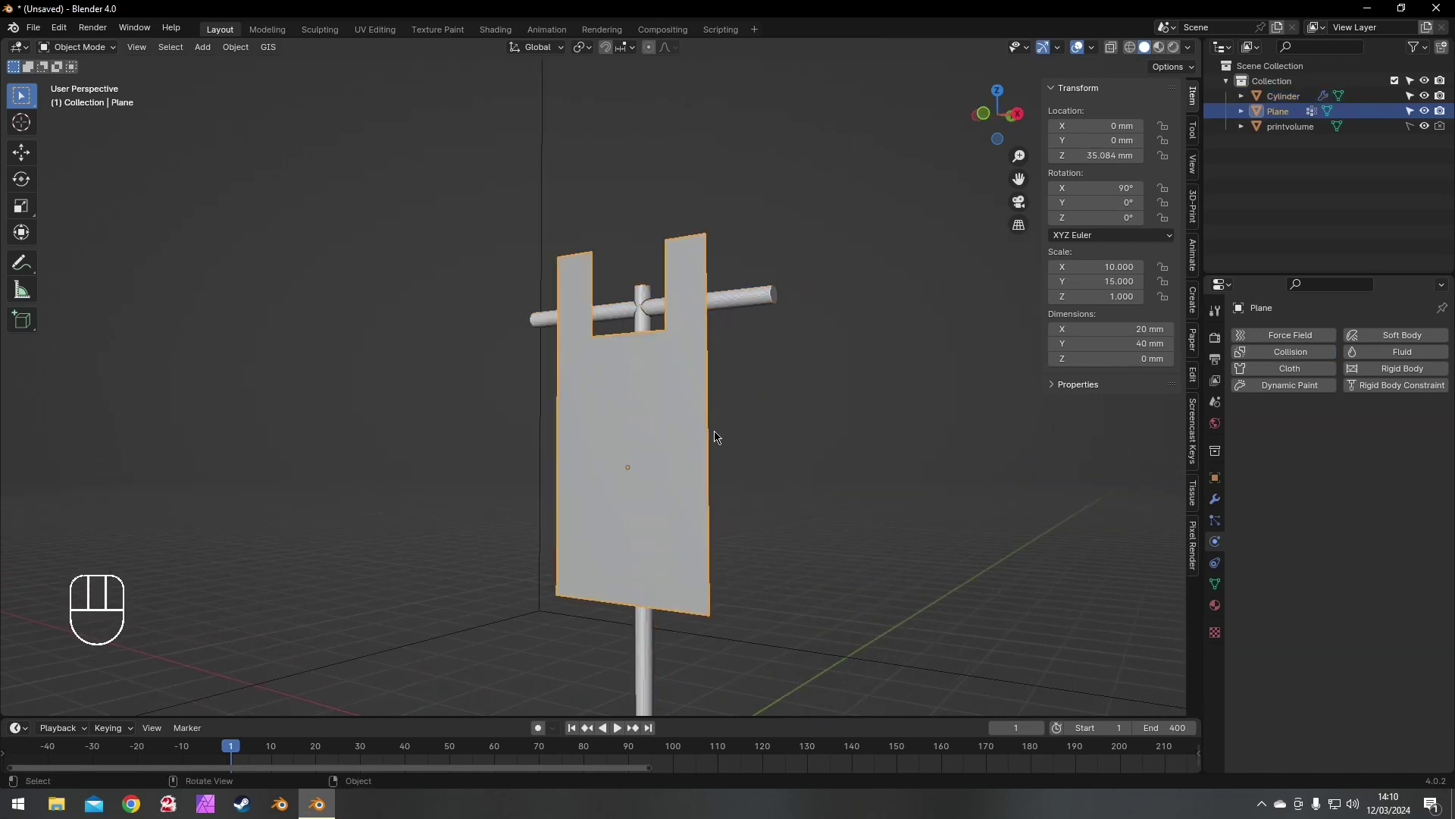
key("Tab")
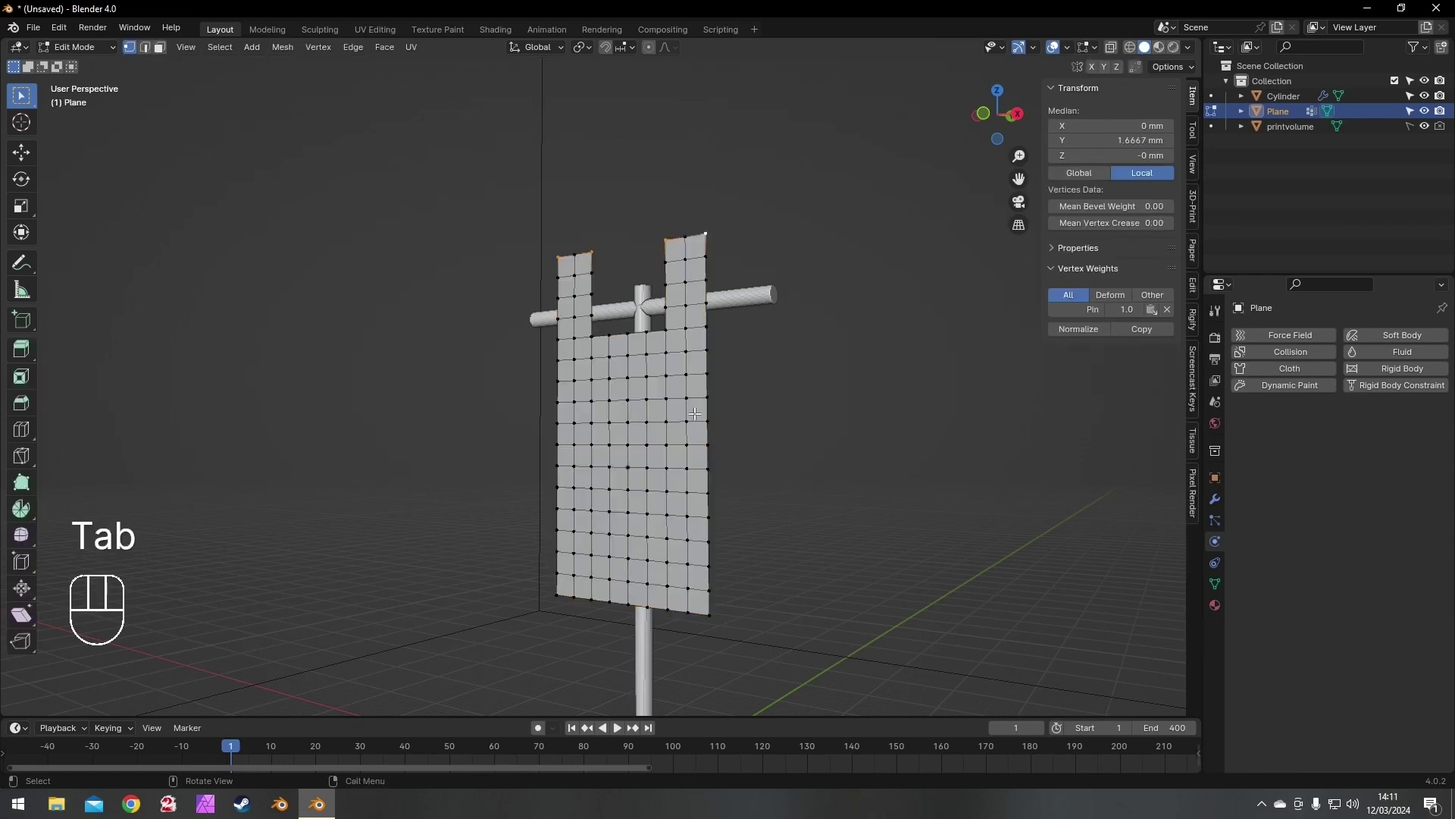
key("a")
right_click(569, 419)
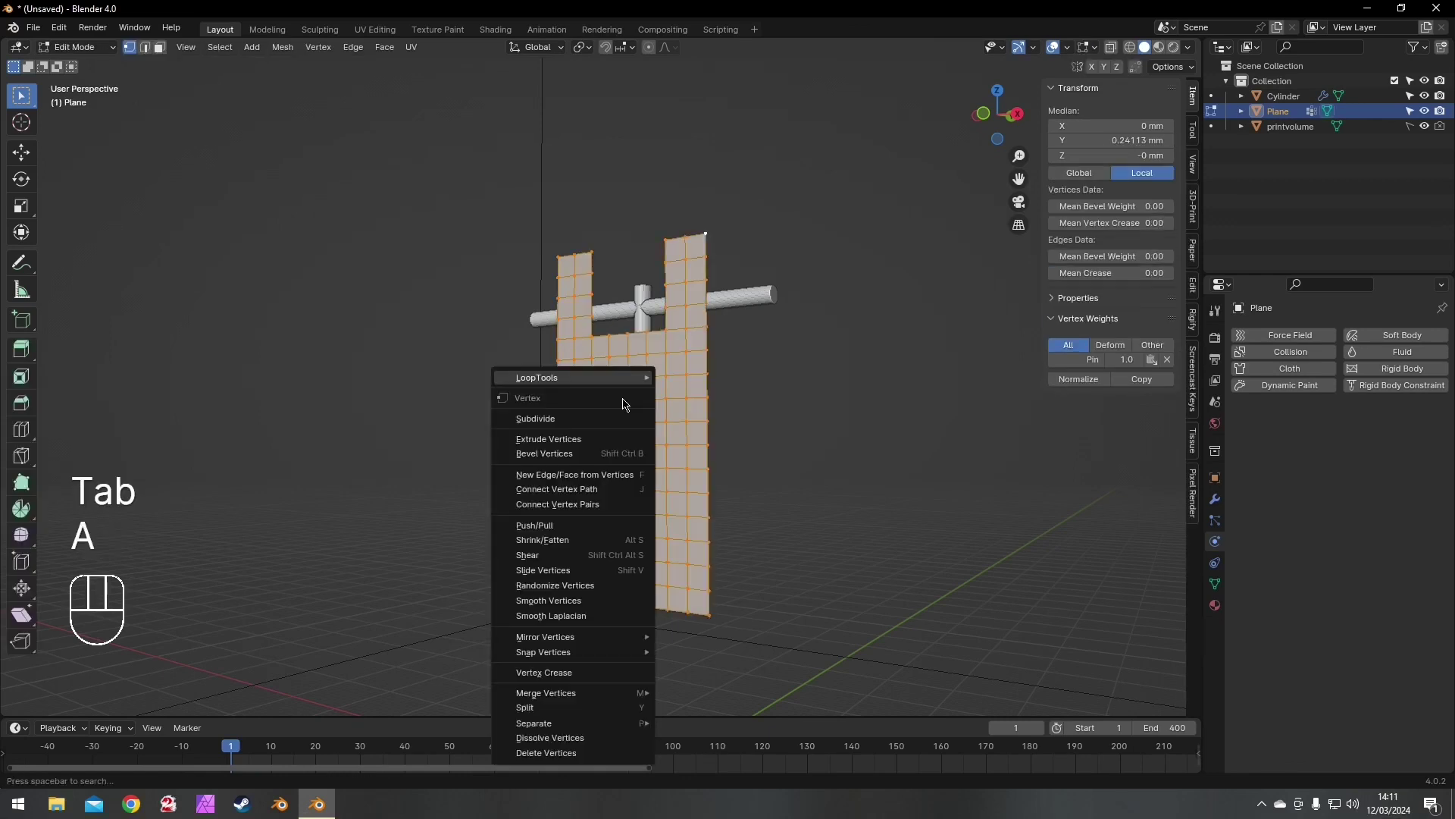
left_click(569, 419)
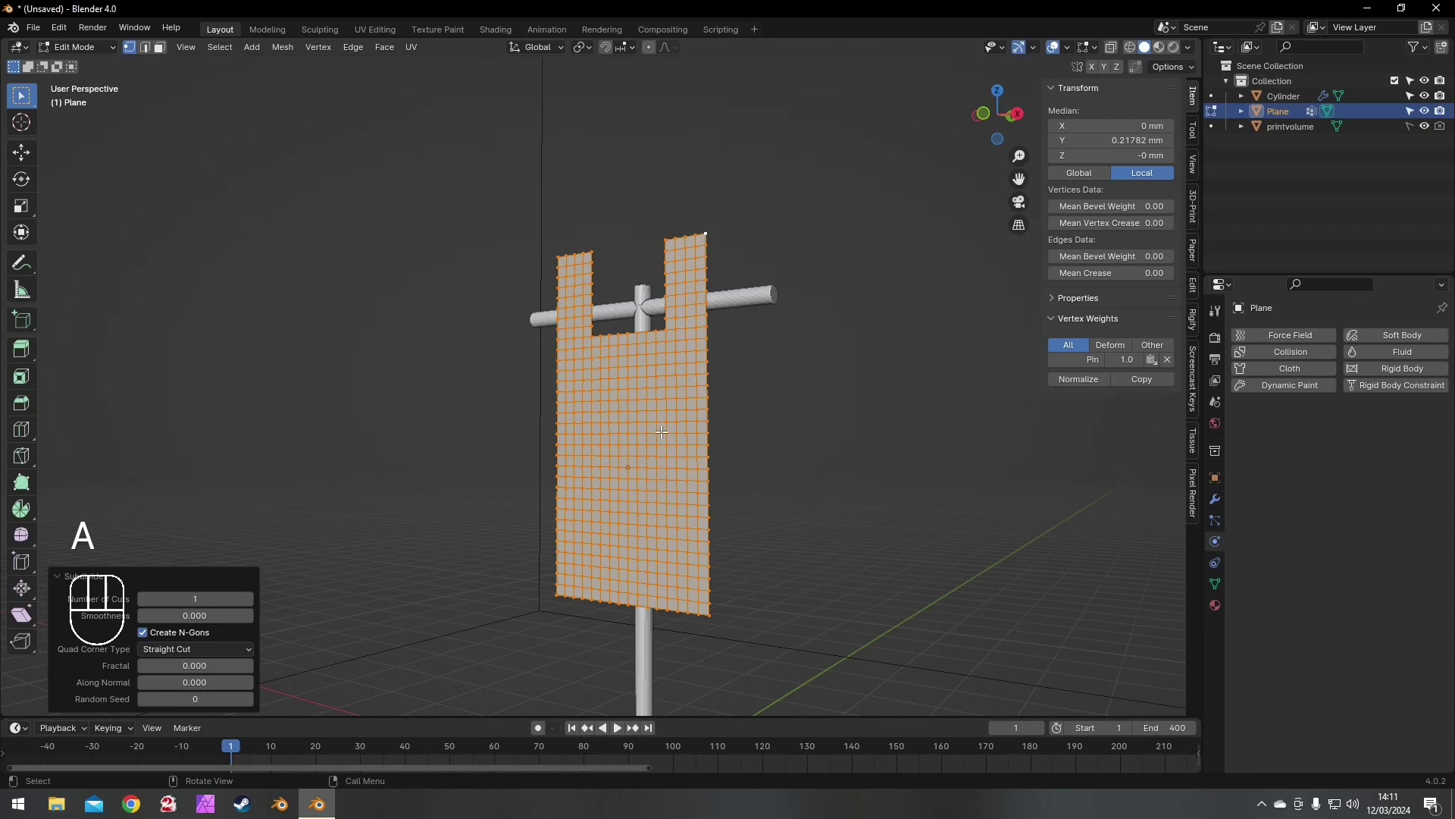
- Select the four faces around the banner's origin and grow the face selection six times
scroll(648, 432, "up", 2)
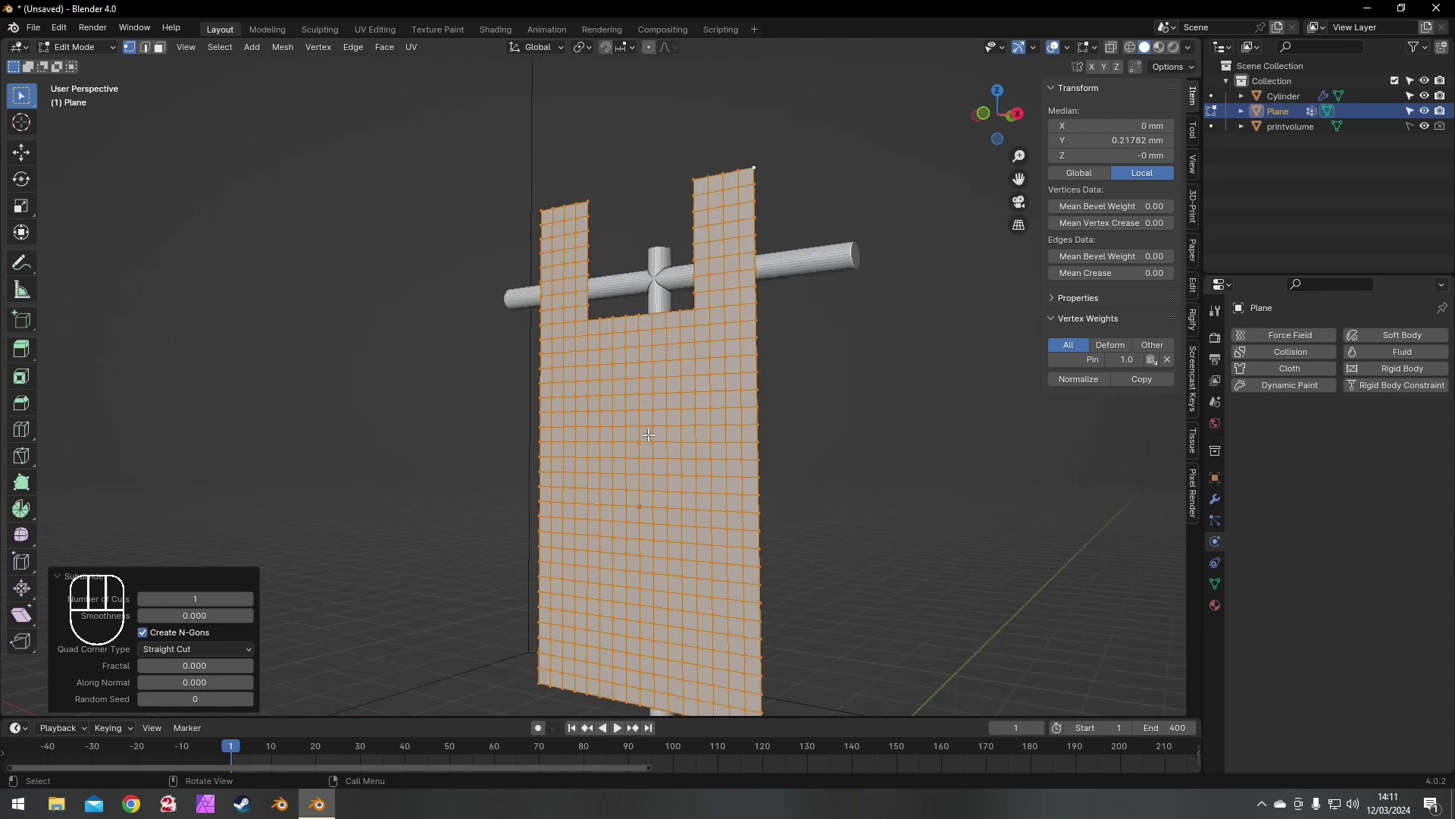
middle_click_drag(593, 428, 651, 434)
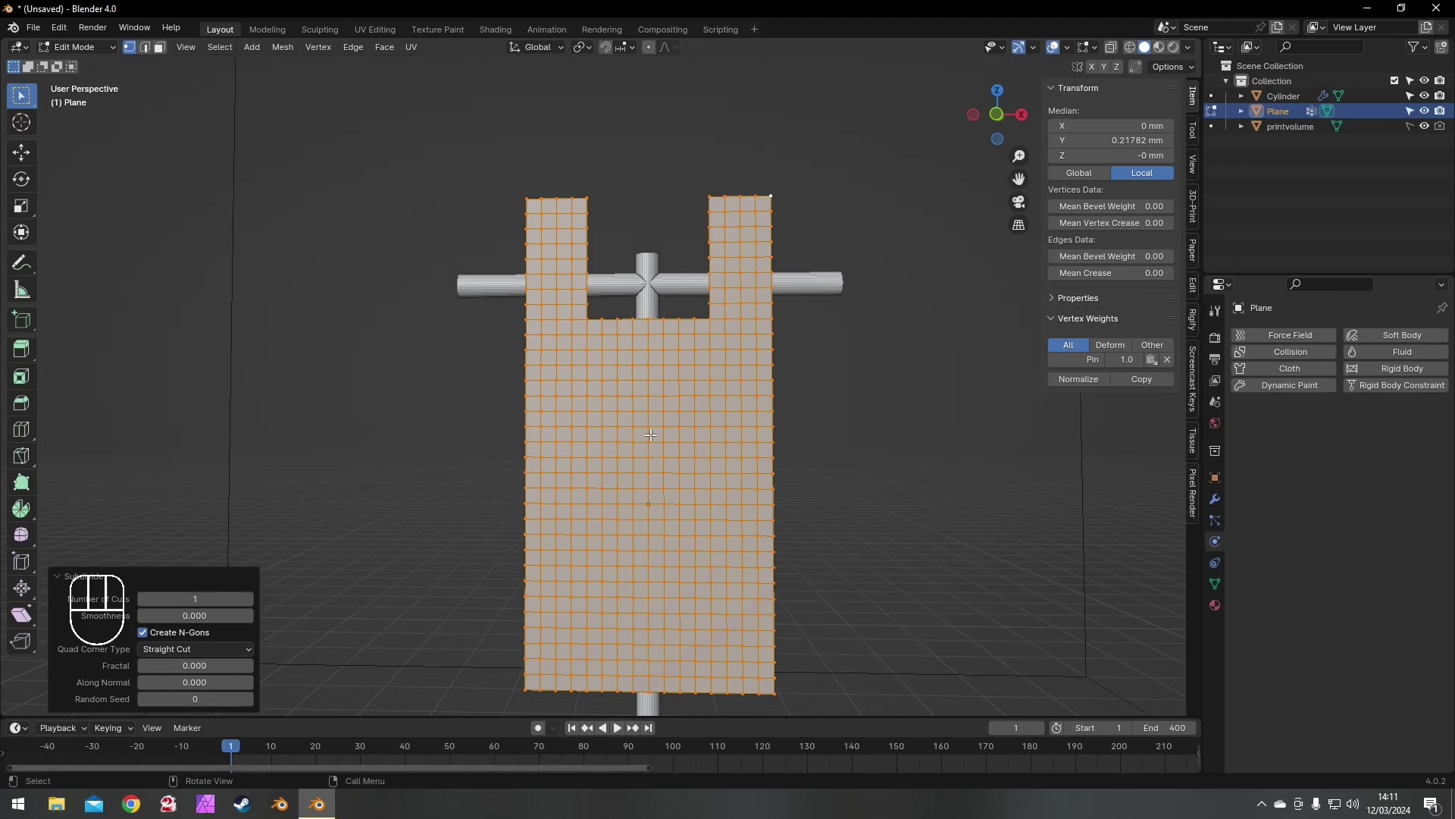
key("3")
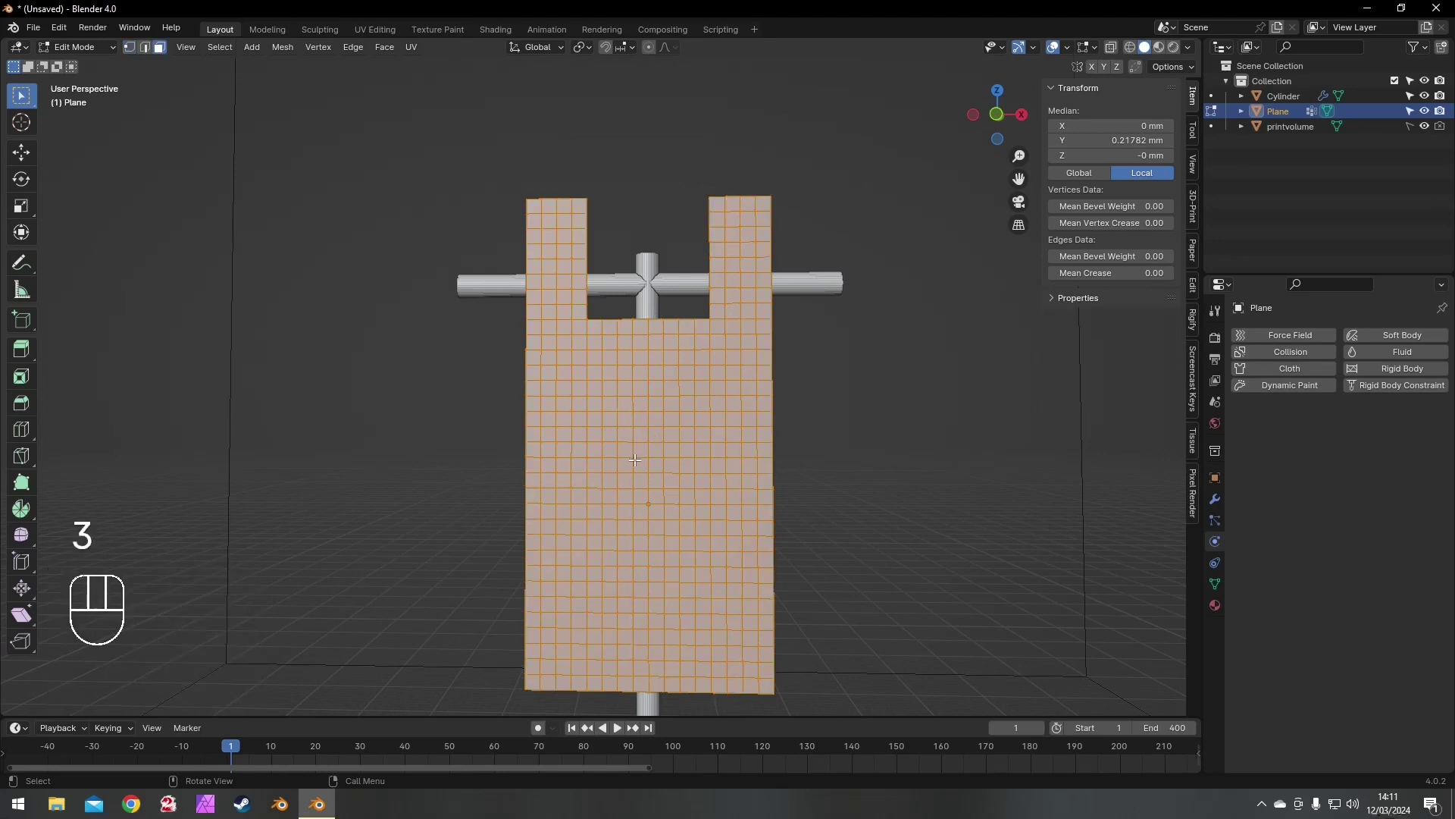
left_click(644, 498)
left_click(654, 497, "shift")
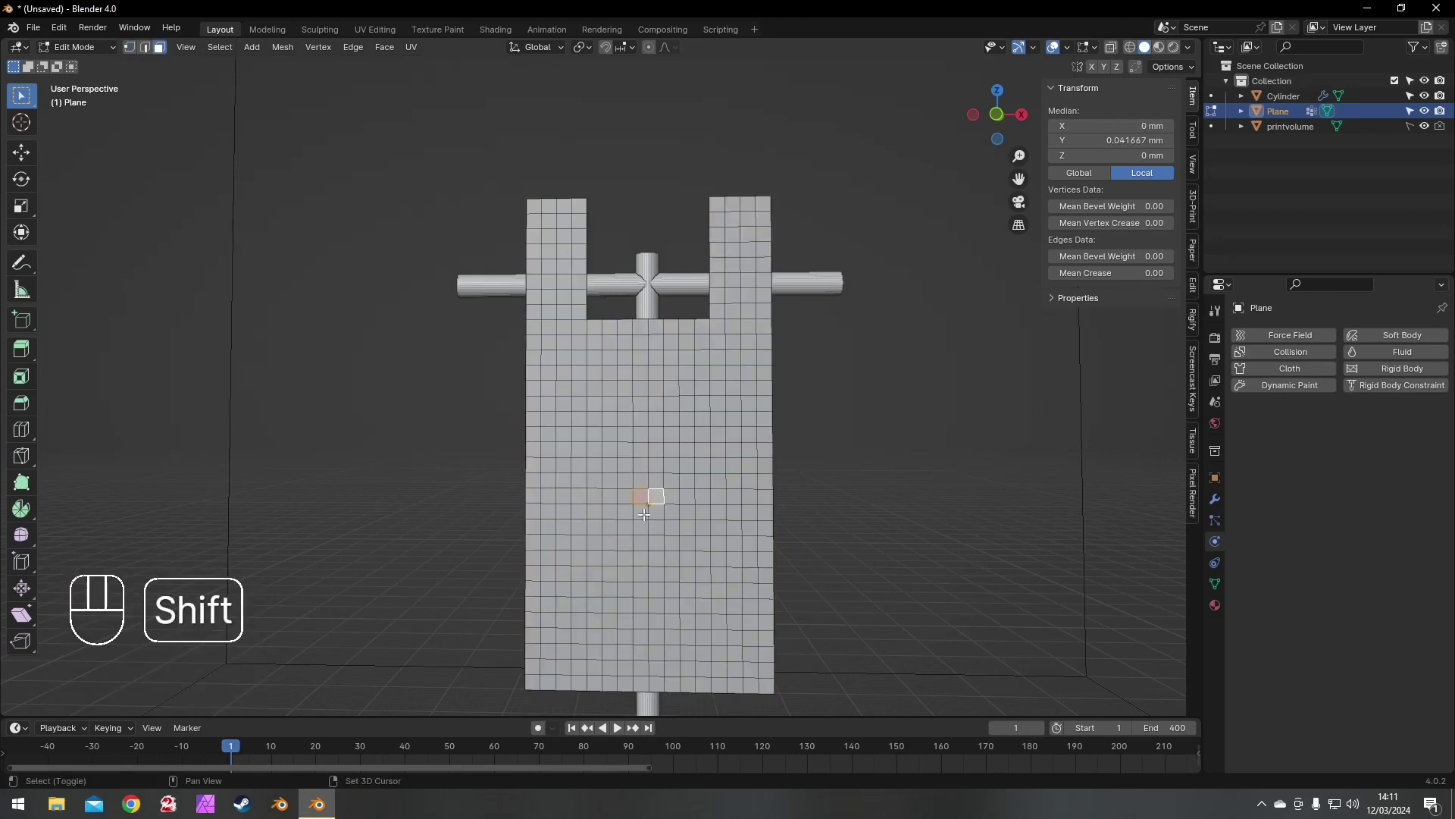
left_click(645, 512, "shift")
left_click(659, 513, "shift")
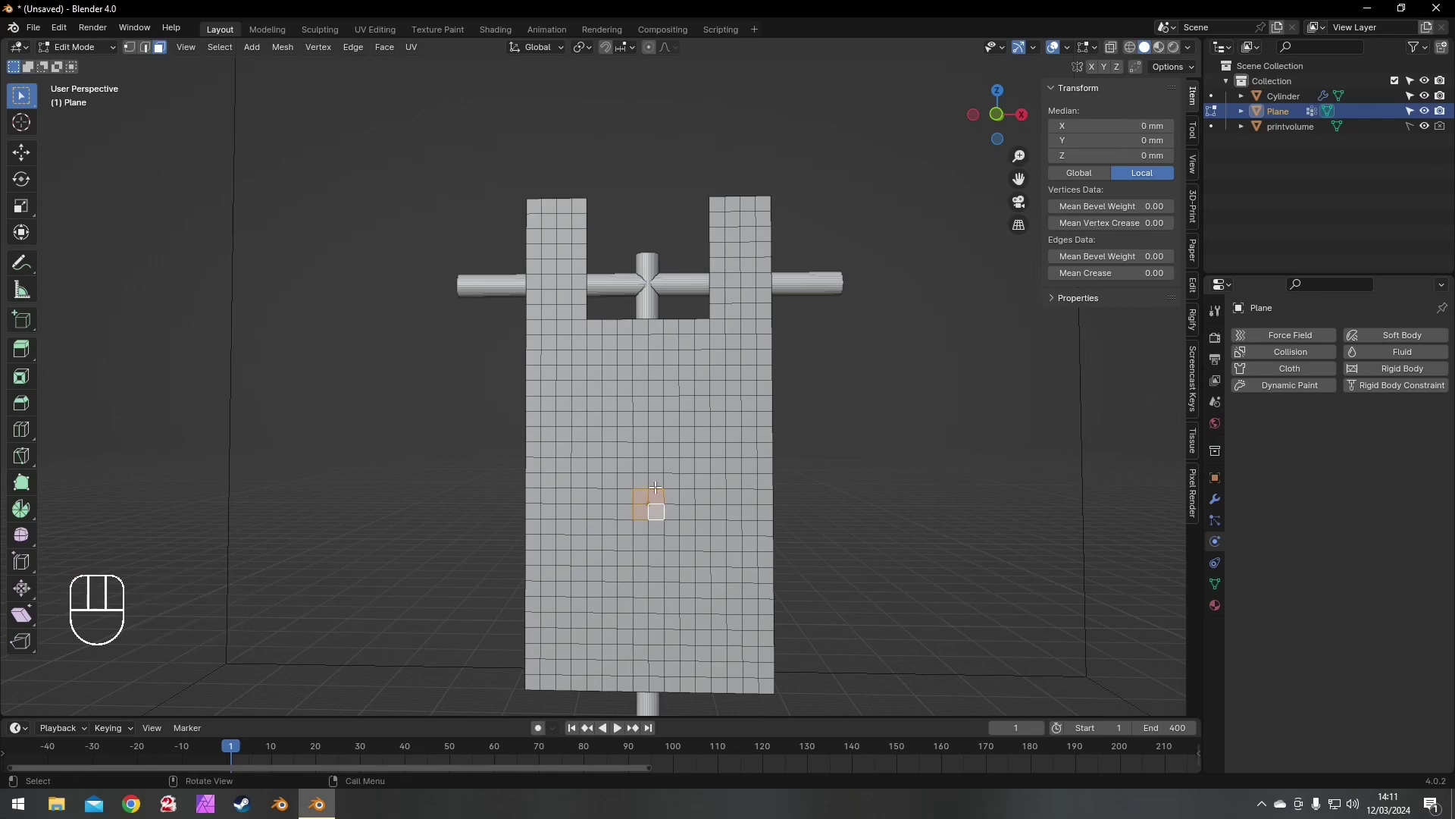
key("ctrl+KP_Add")
key("ctrl+KP_Add")
key("ctrl+KP_Add")
key("ctrl+KP_Add")
key("ctrl+KP_Add")
key("ctrl+KP_Add")
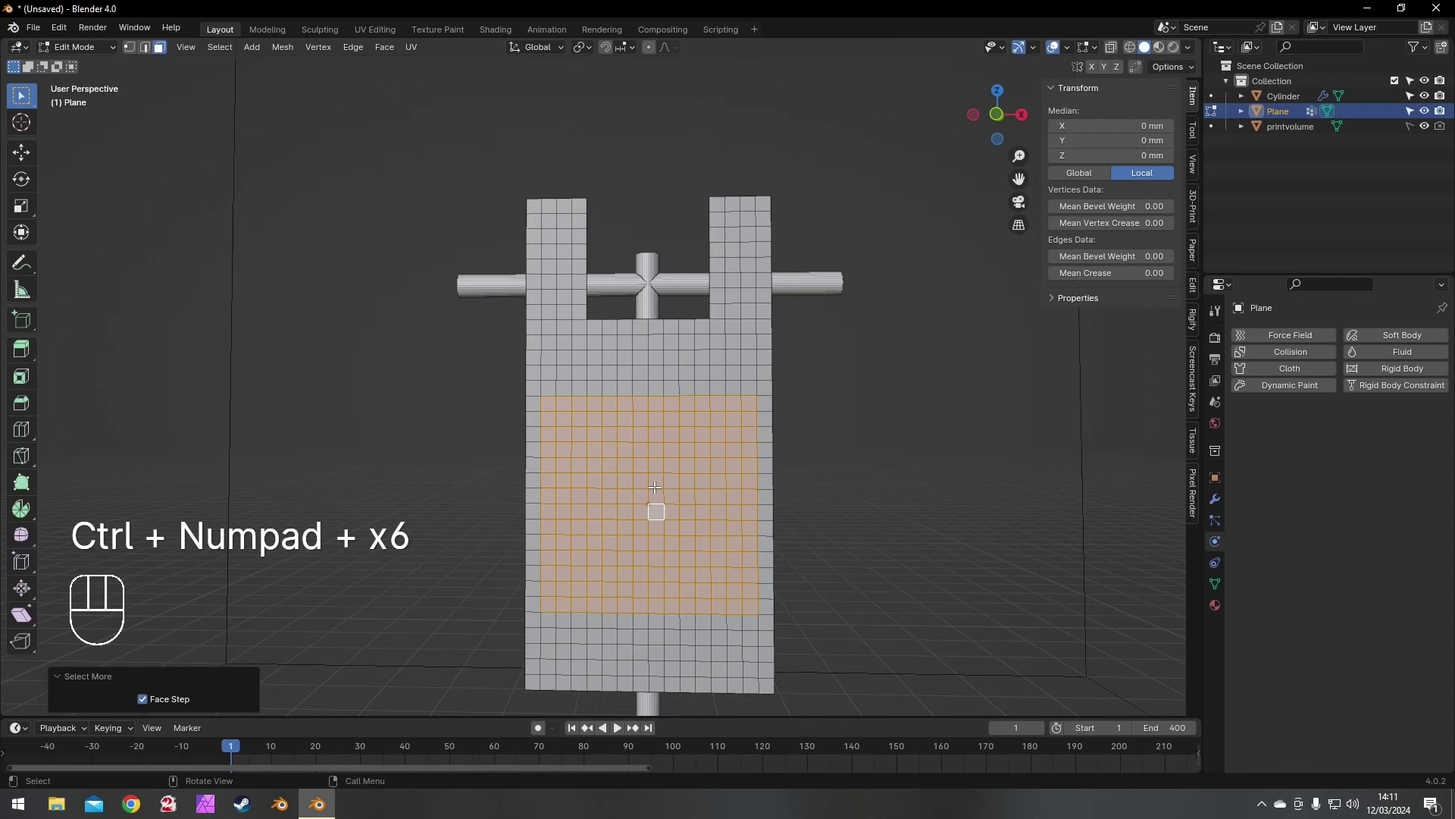
- Extend the selection with Circle Select to all faces of the banner's main body except a one-face border, excluding the straps
key("c")
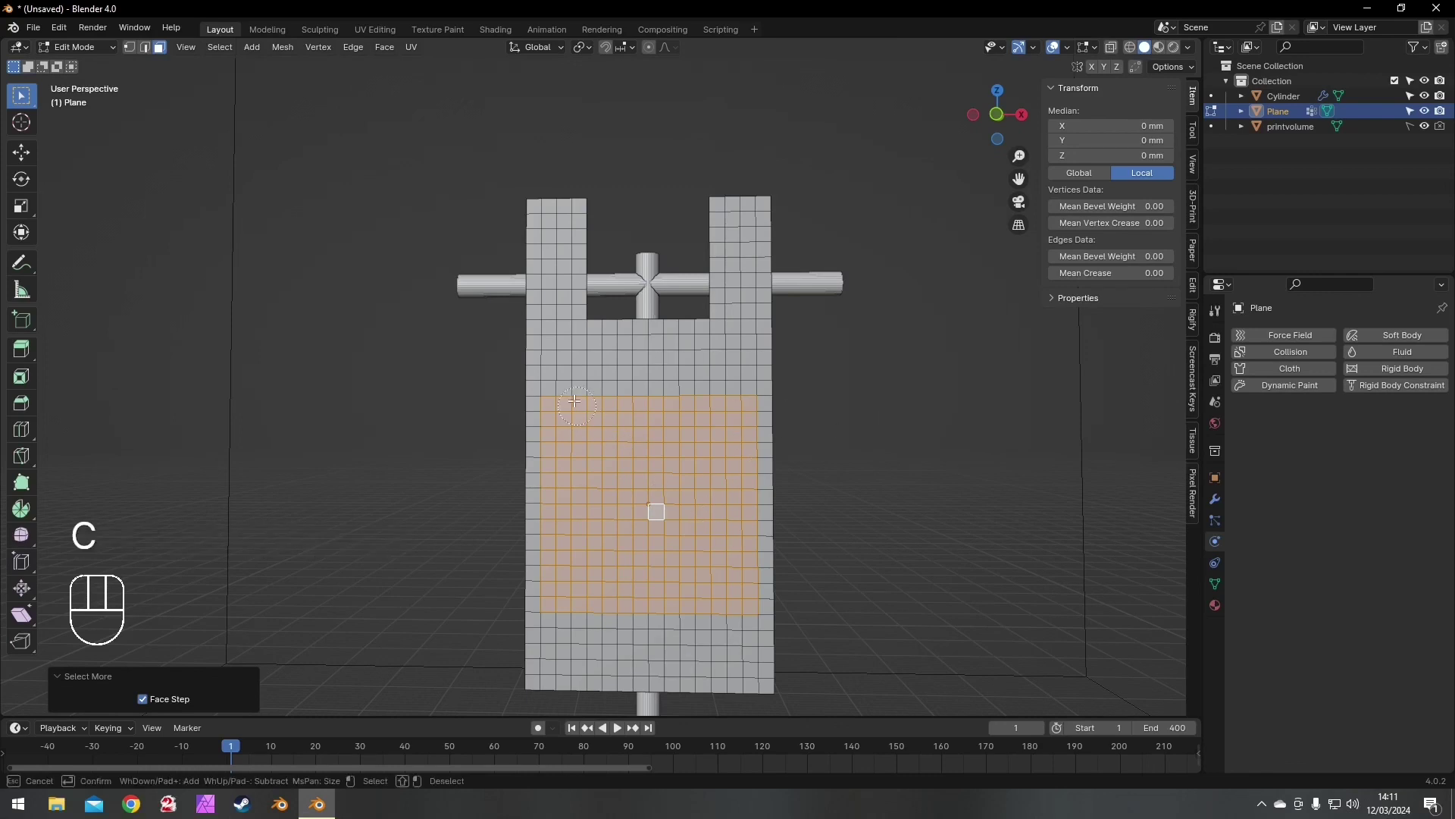
mouse_move(565, 355)
left_mouse_down()
mouse_move(747, 362)
mouse_move(642, 390)
mouse_move(592, 617)
mouse_move(564, 663)
mouse_move(621, 648)
mouse_move(728, 653)
left_mouse_up()
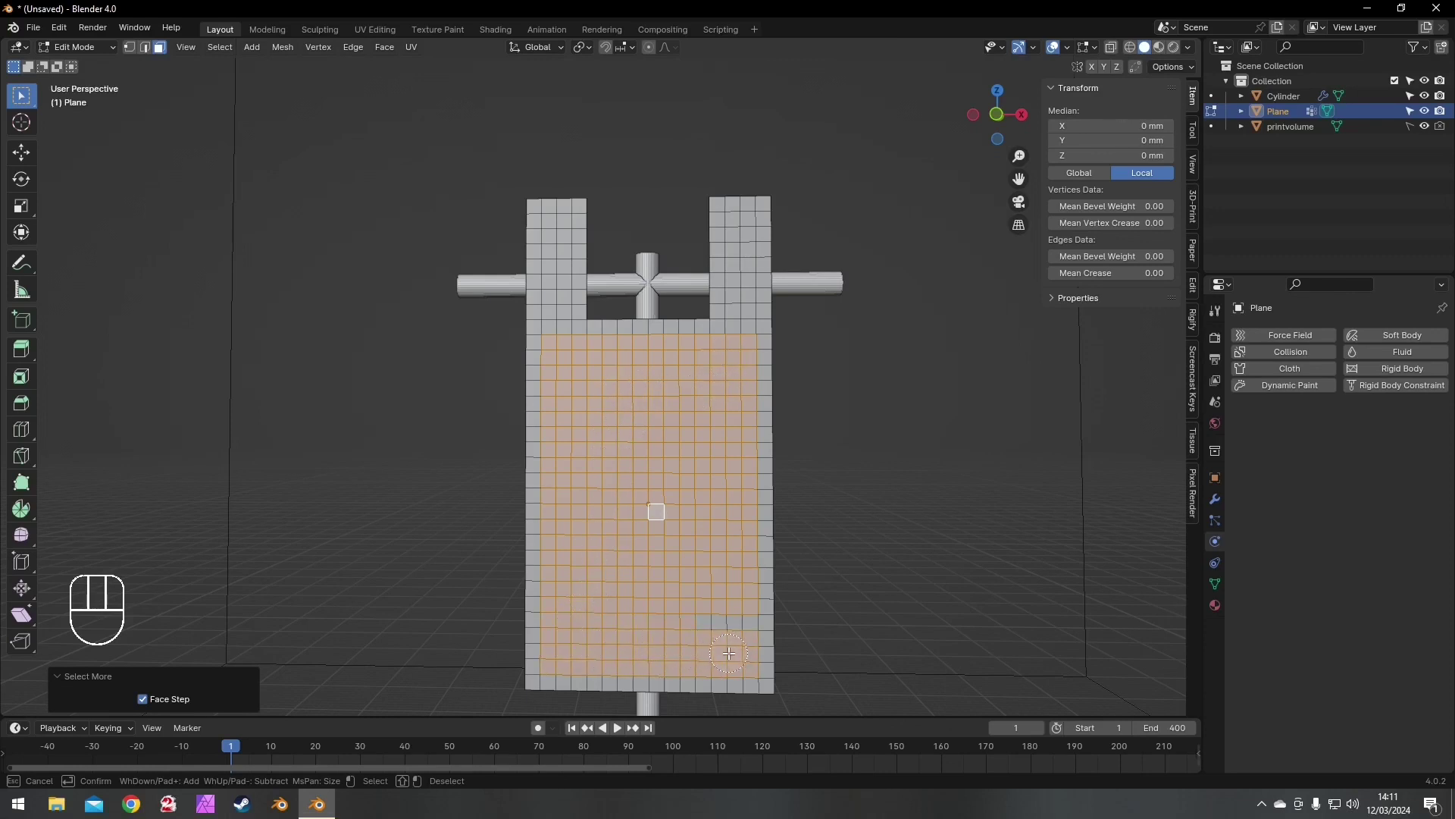
key("Escape")
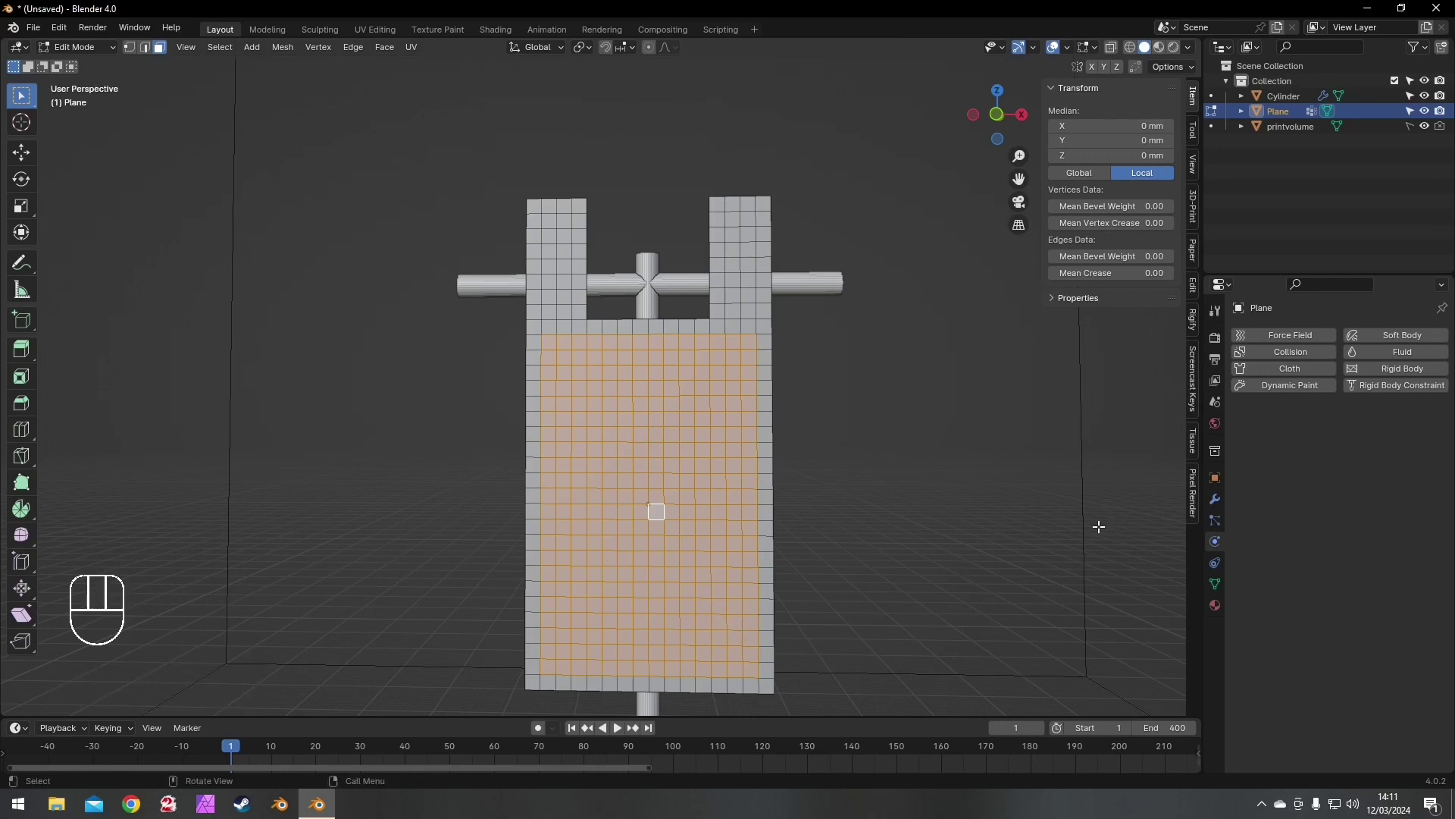
- Create a vertex group named Pattern, assign the selected faces to it, and return to Object Mode
left_click(1215, 584)
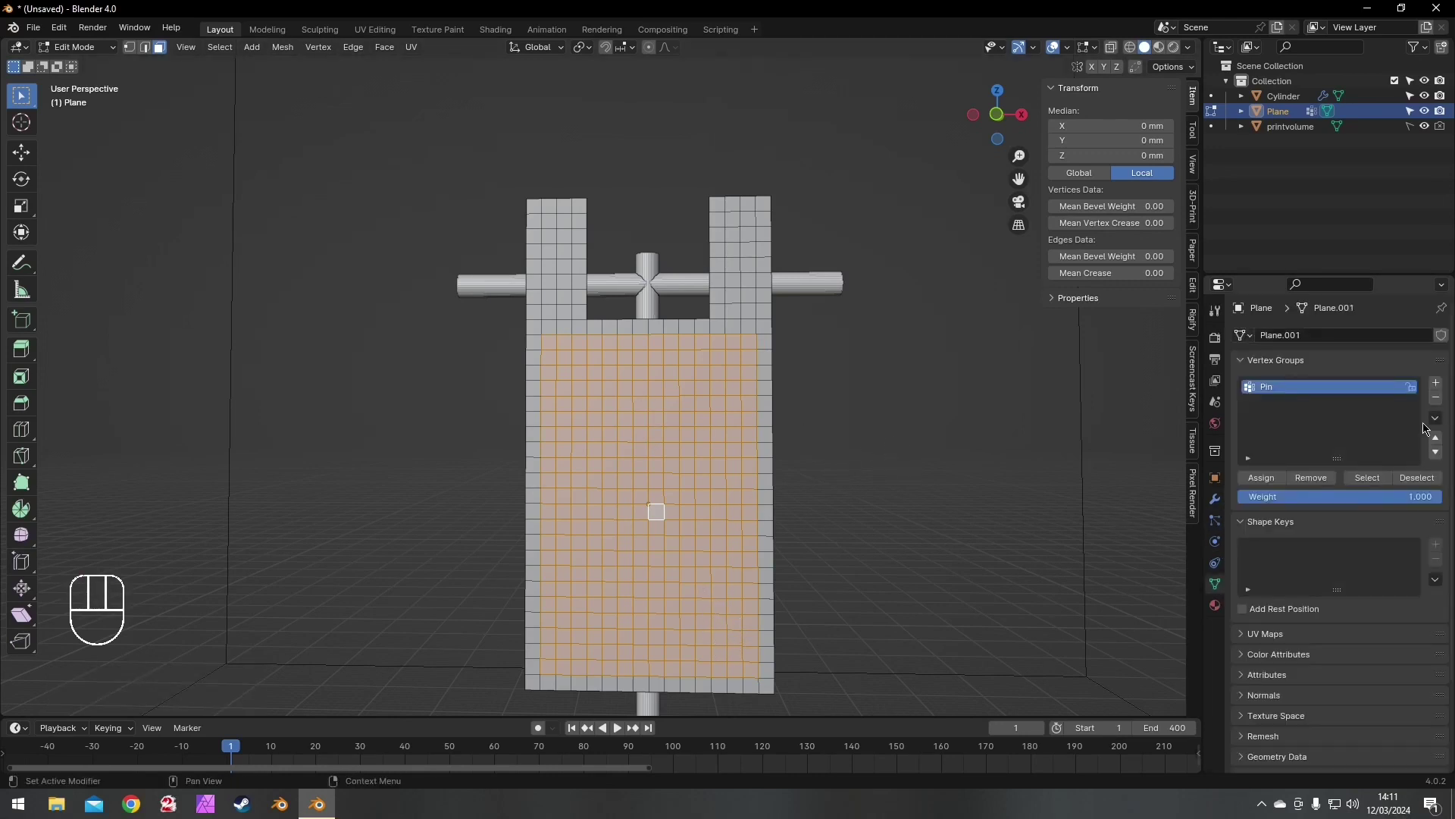
left_click(1437, 385)
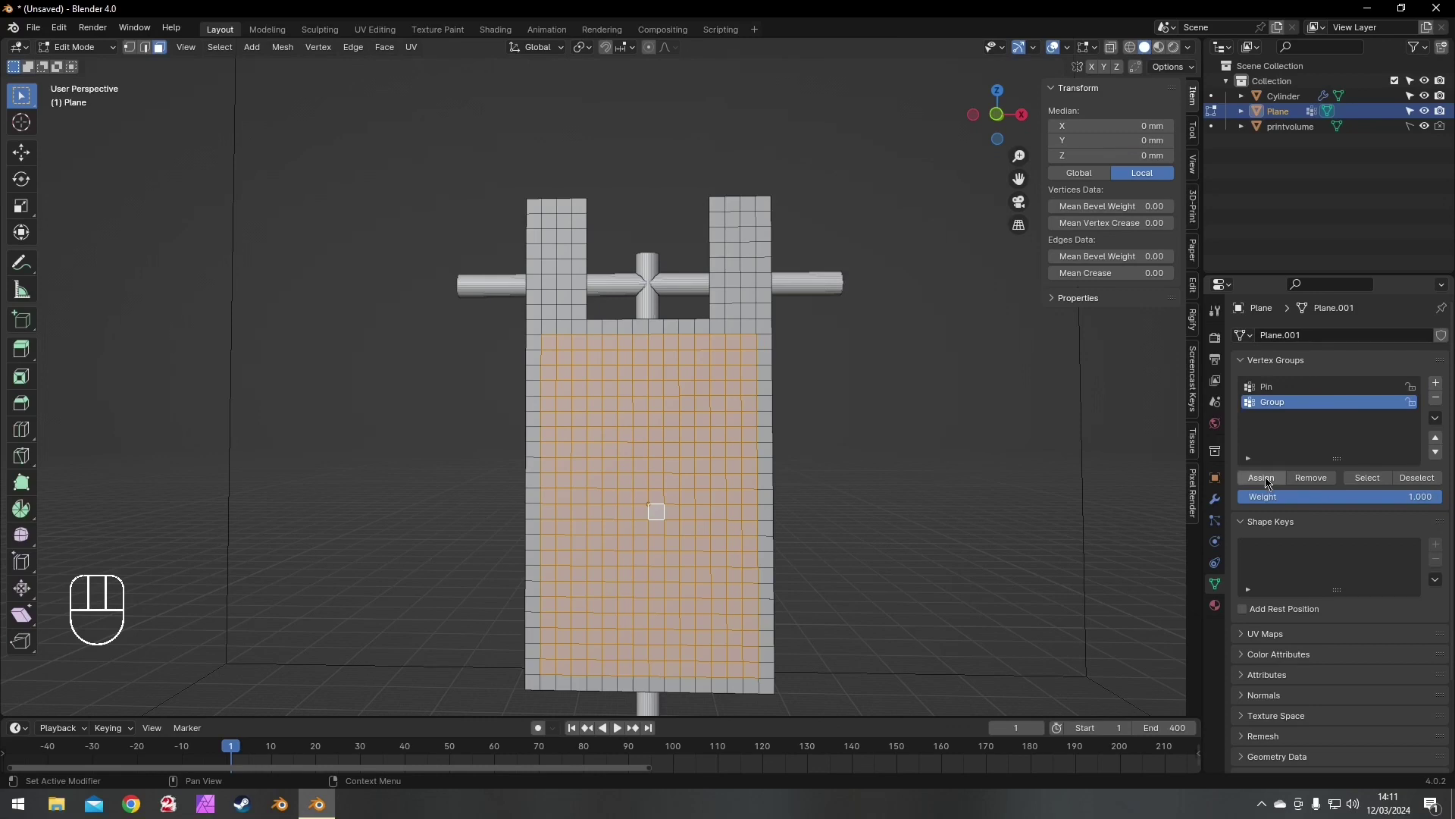
left_click(1281, 407)
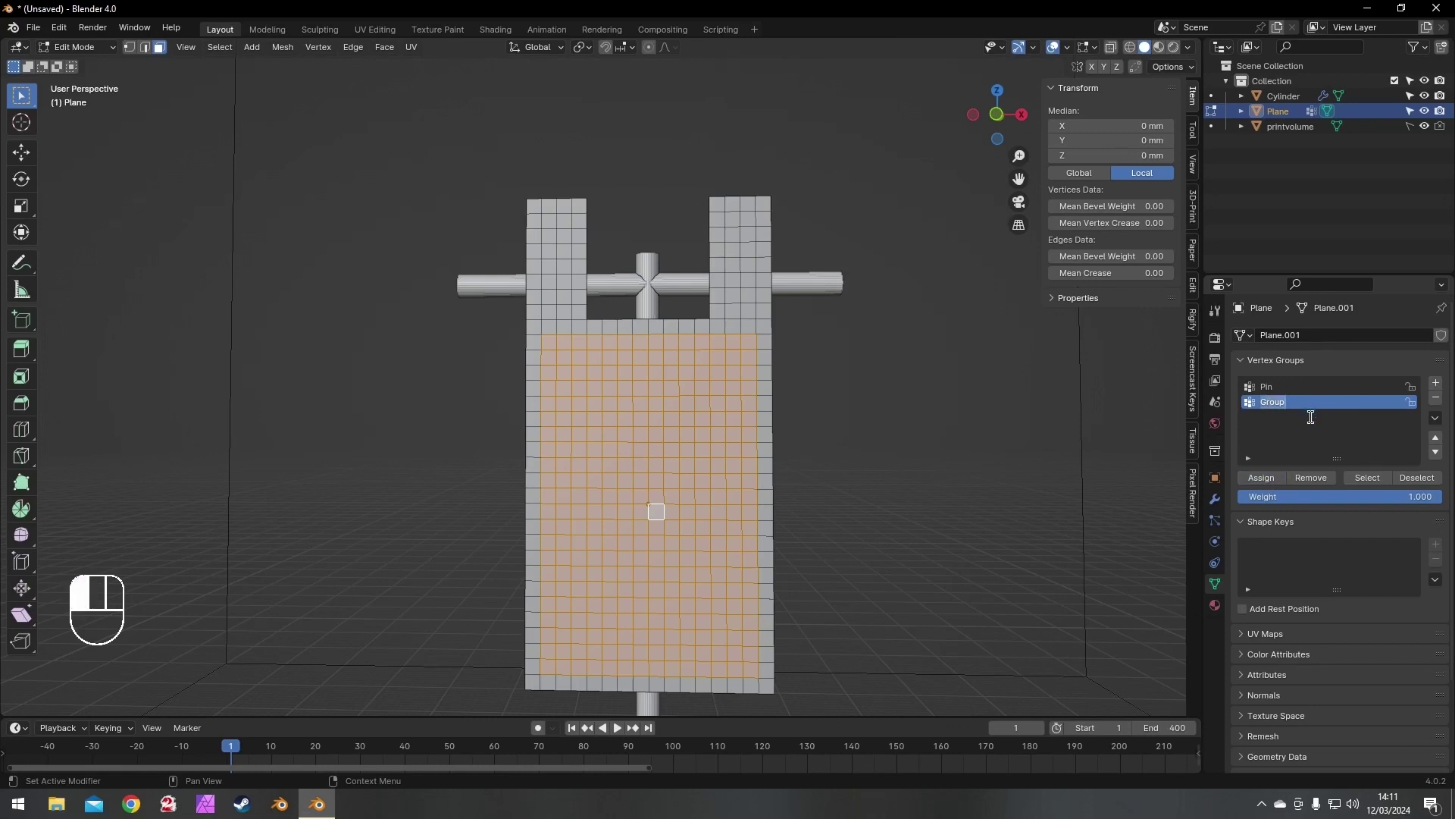
type("Pattern")
left_click(1272, 484)
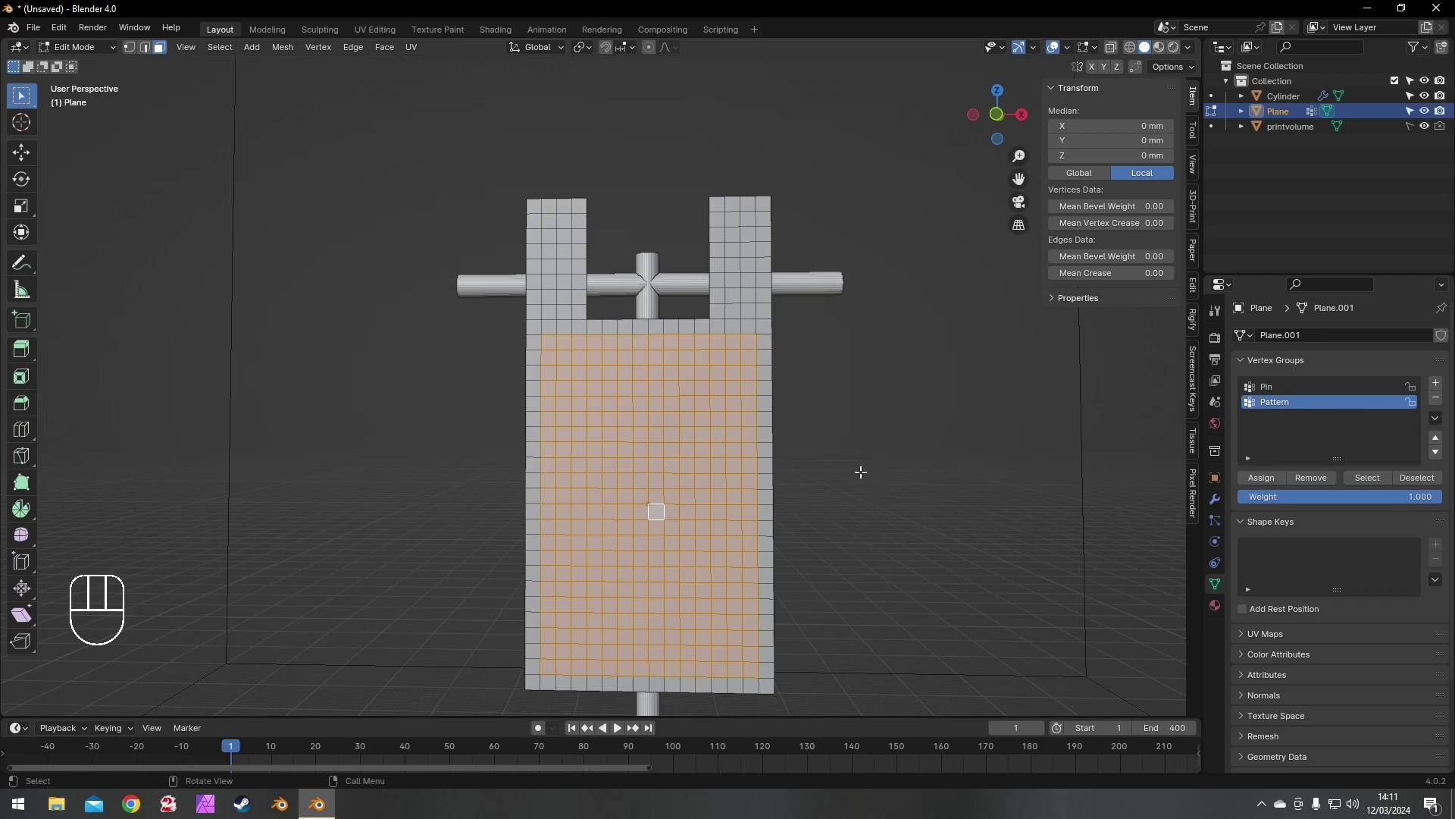
key("Tab")
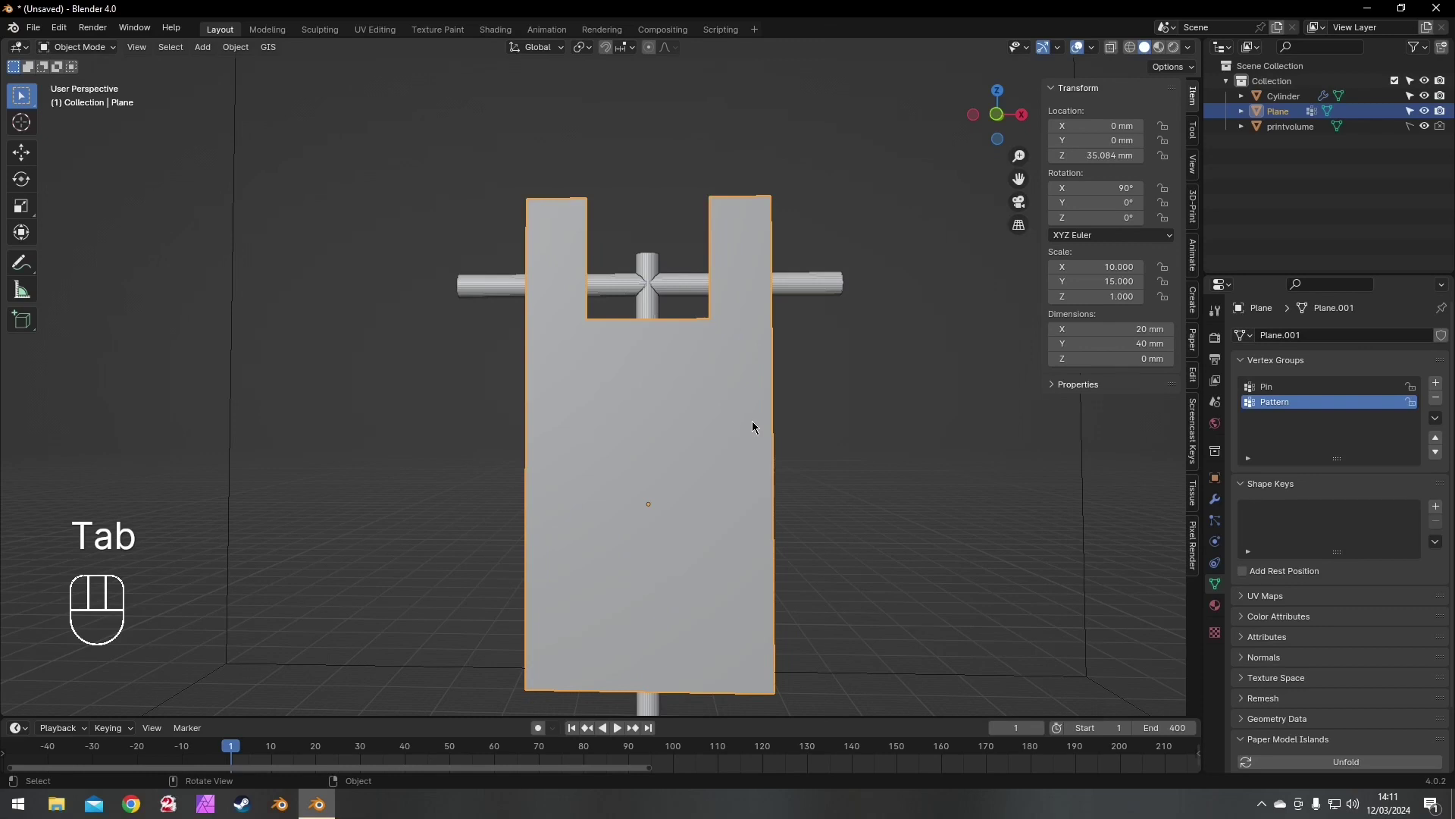
- Add Cloth physics to the banner and apply the Silk preset
left_click(1215, 521)
left_click(1215, 541)
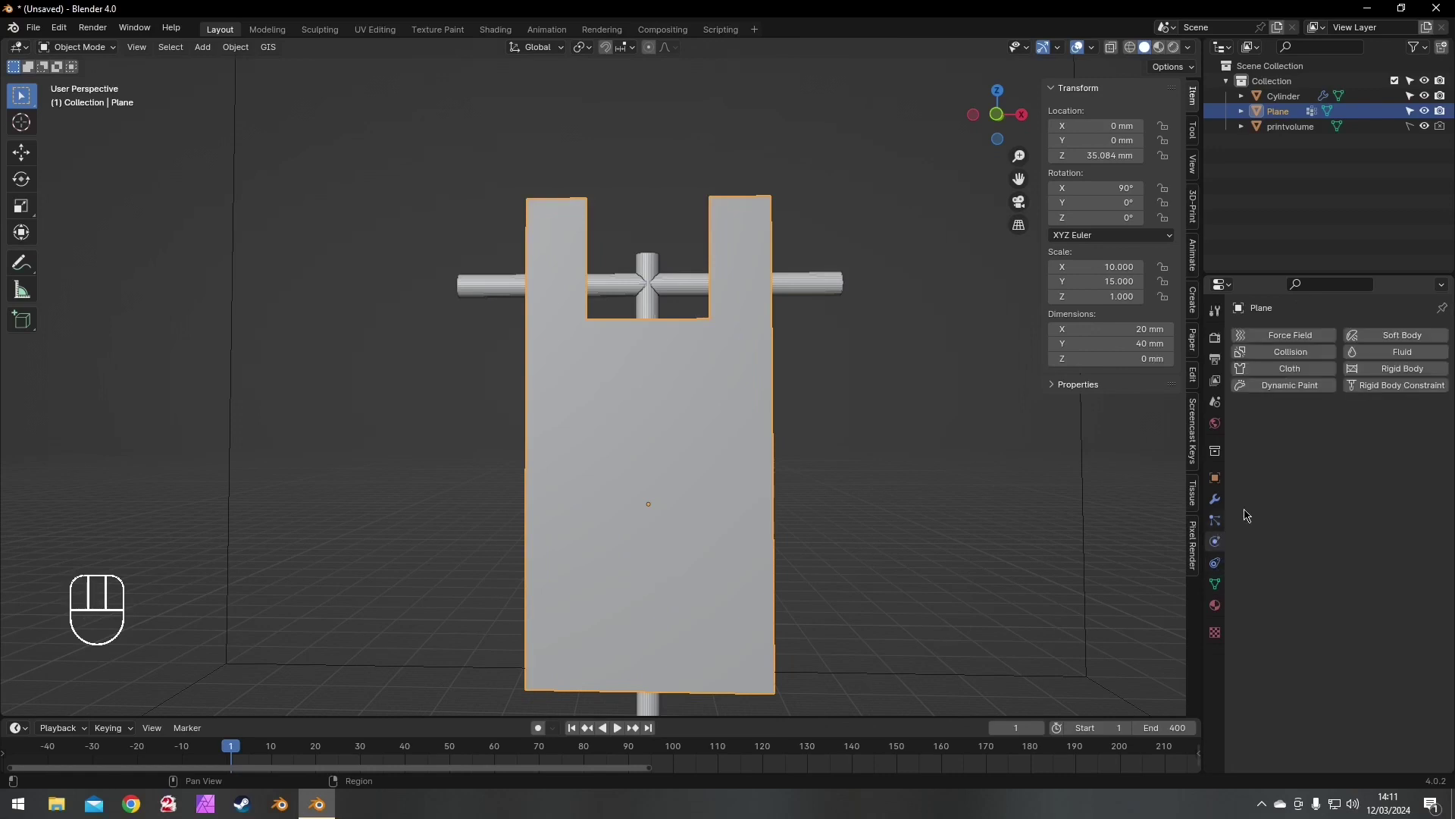
left_click(1286, 370)
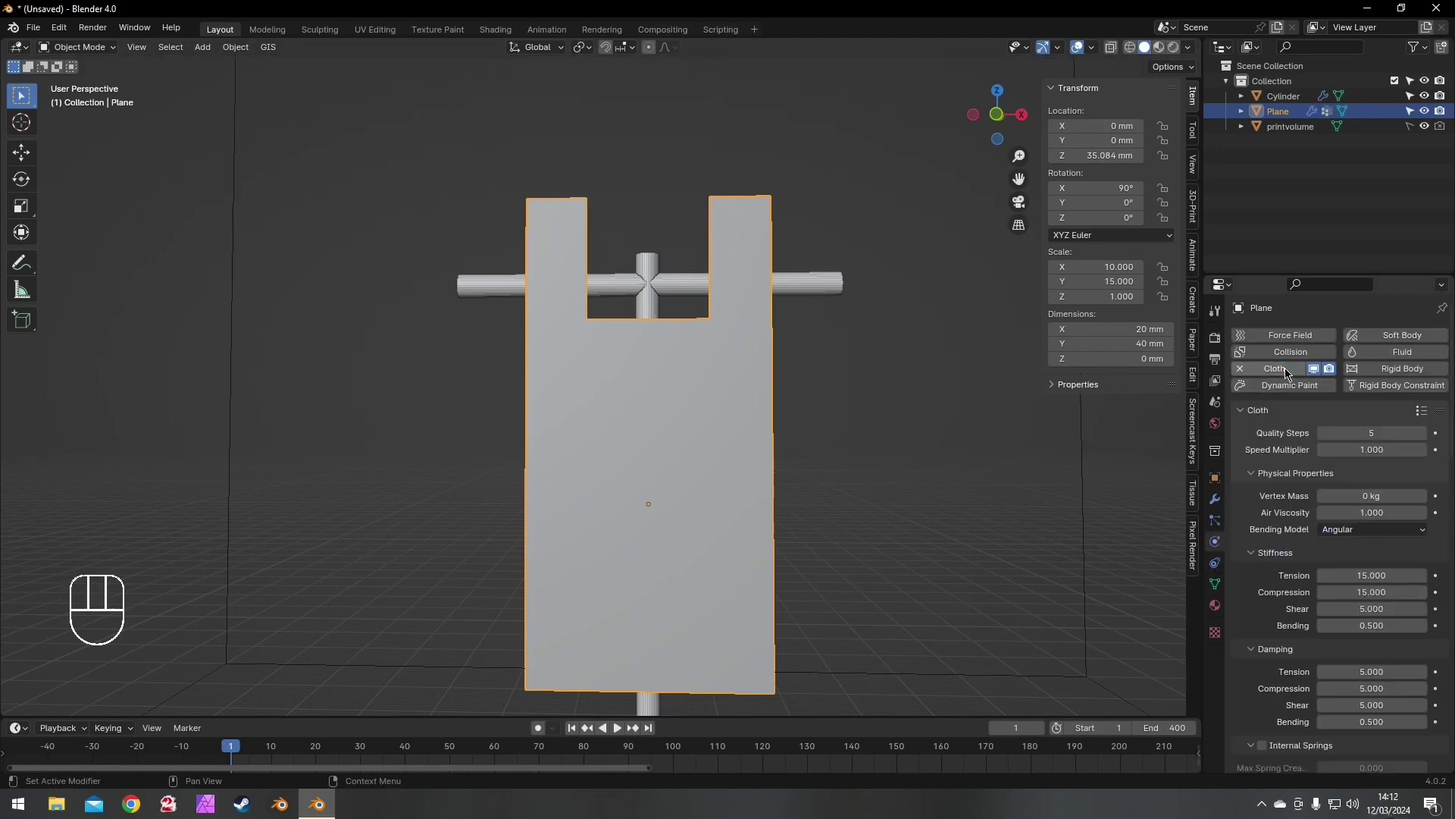
left_click(1423, 411)
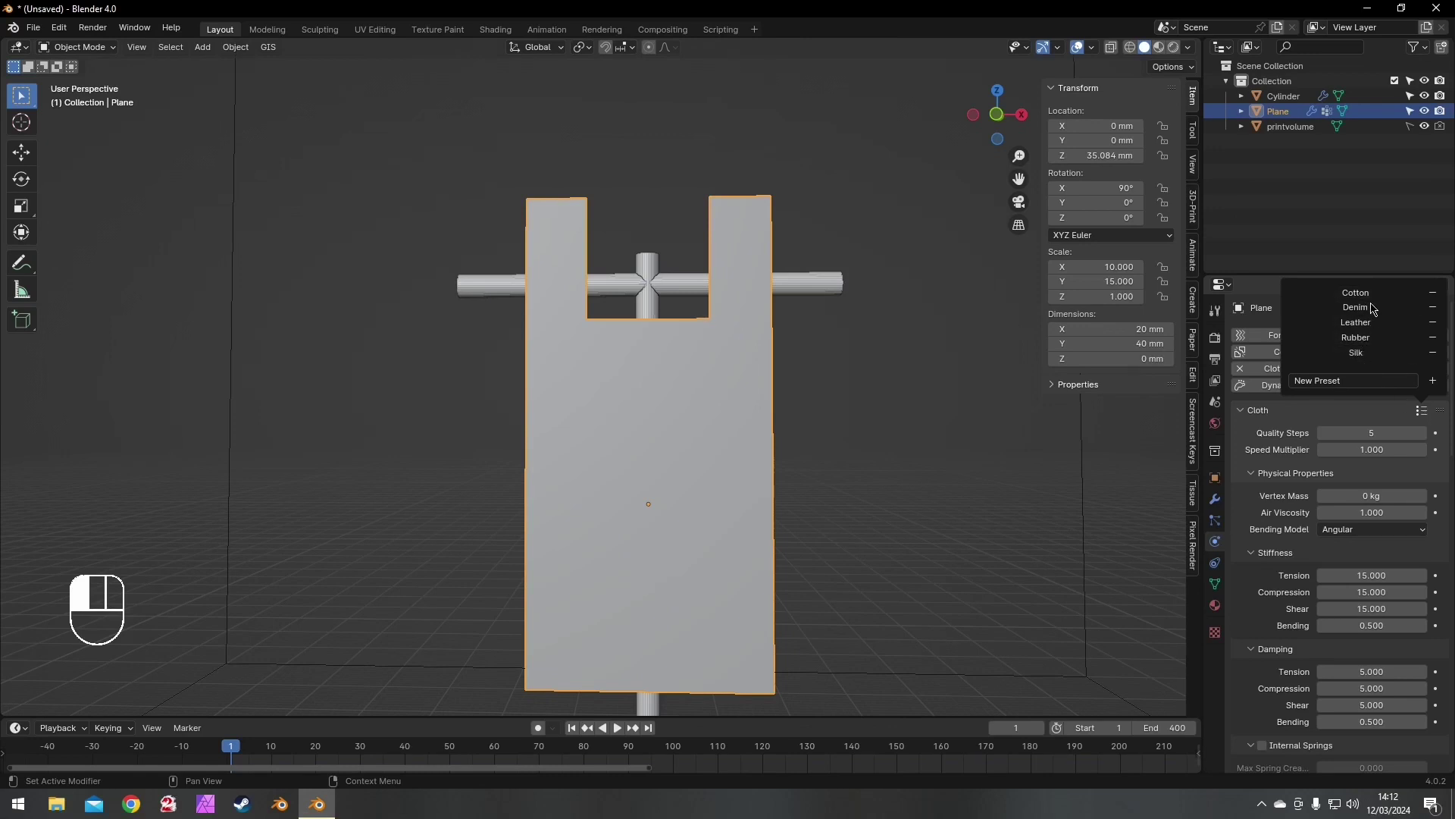
left_click(1356, 353)
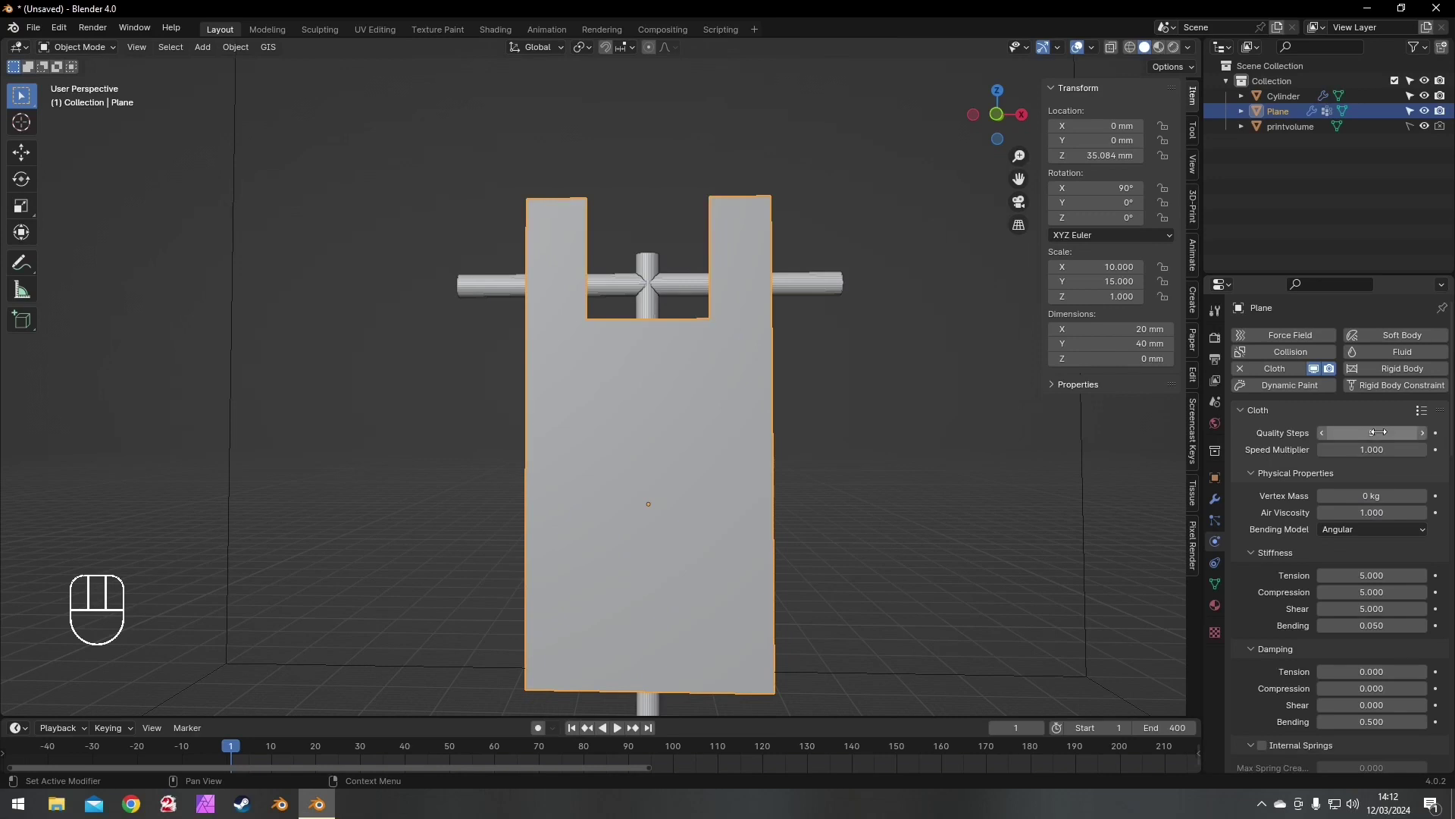
- Set the banner cloth's Pin Group to the Pin vertex group
scroll(1335, 515, "down", 15)
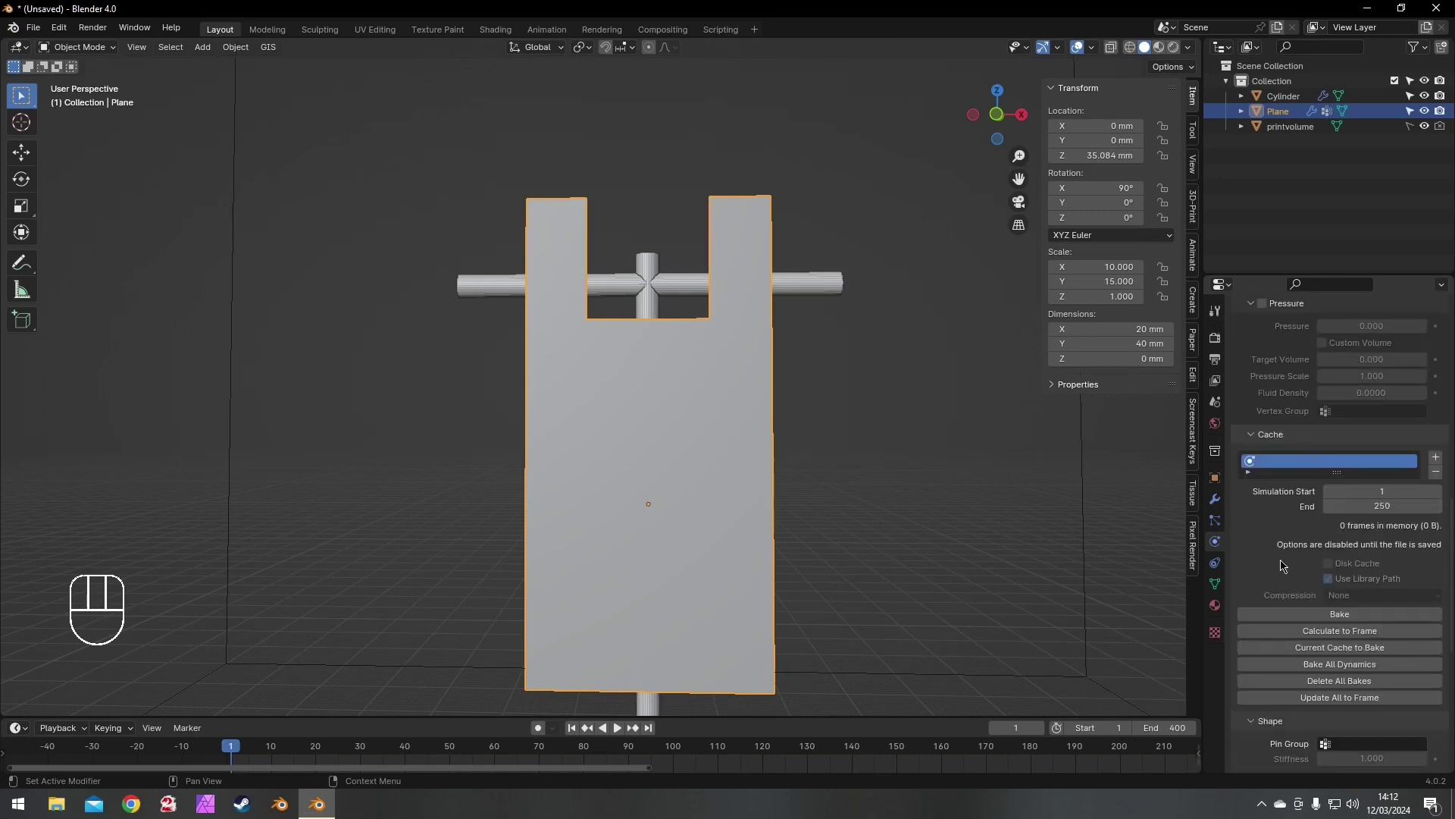
scroll(1280, 568, "down", 6)
left_click(1342, 566)
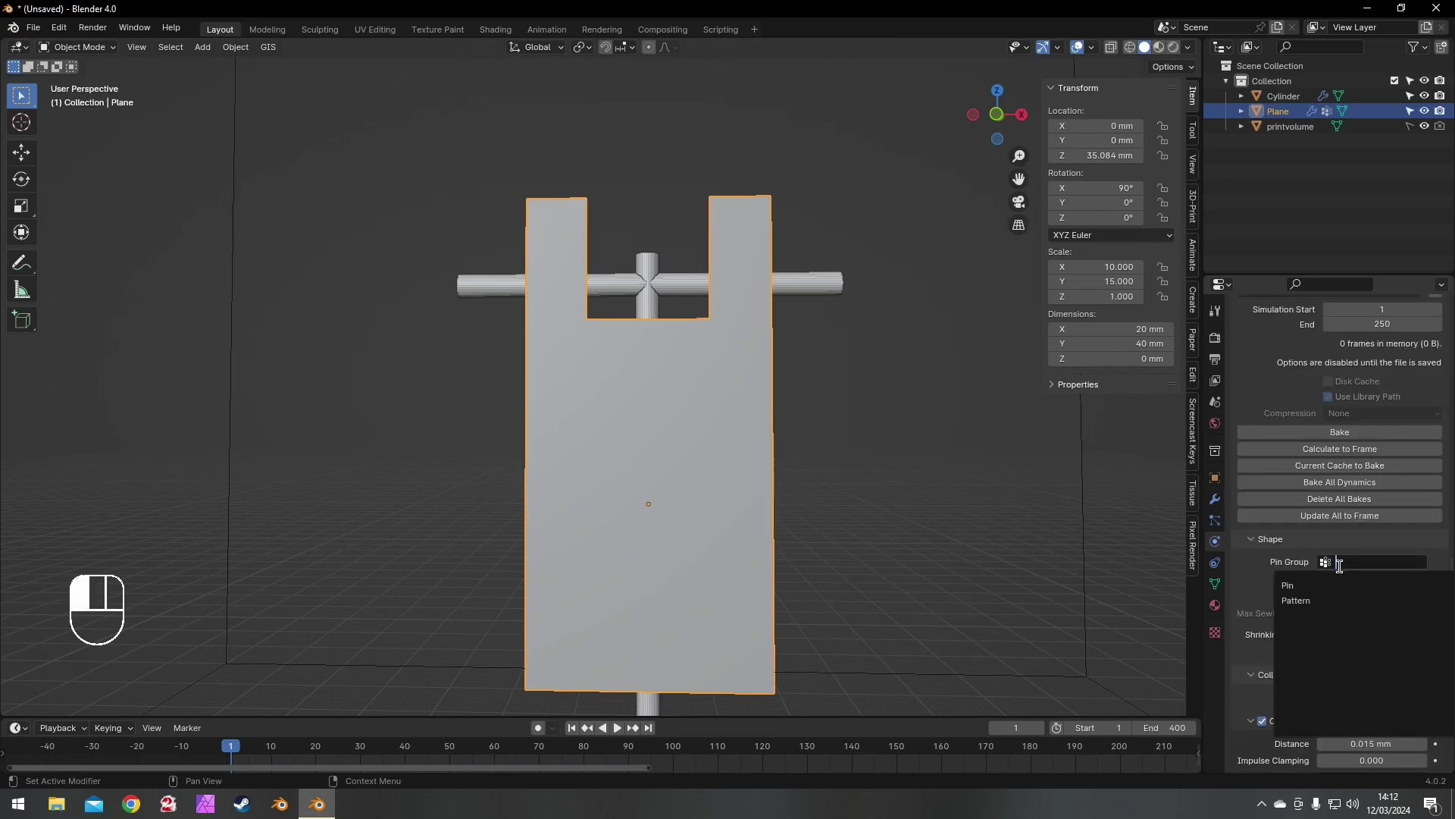
left_click(1288, 585)
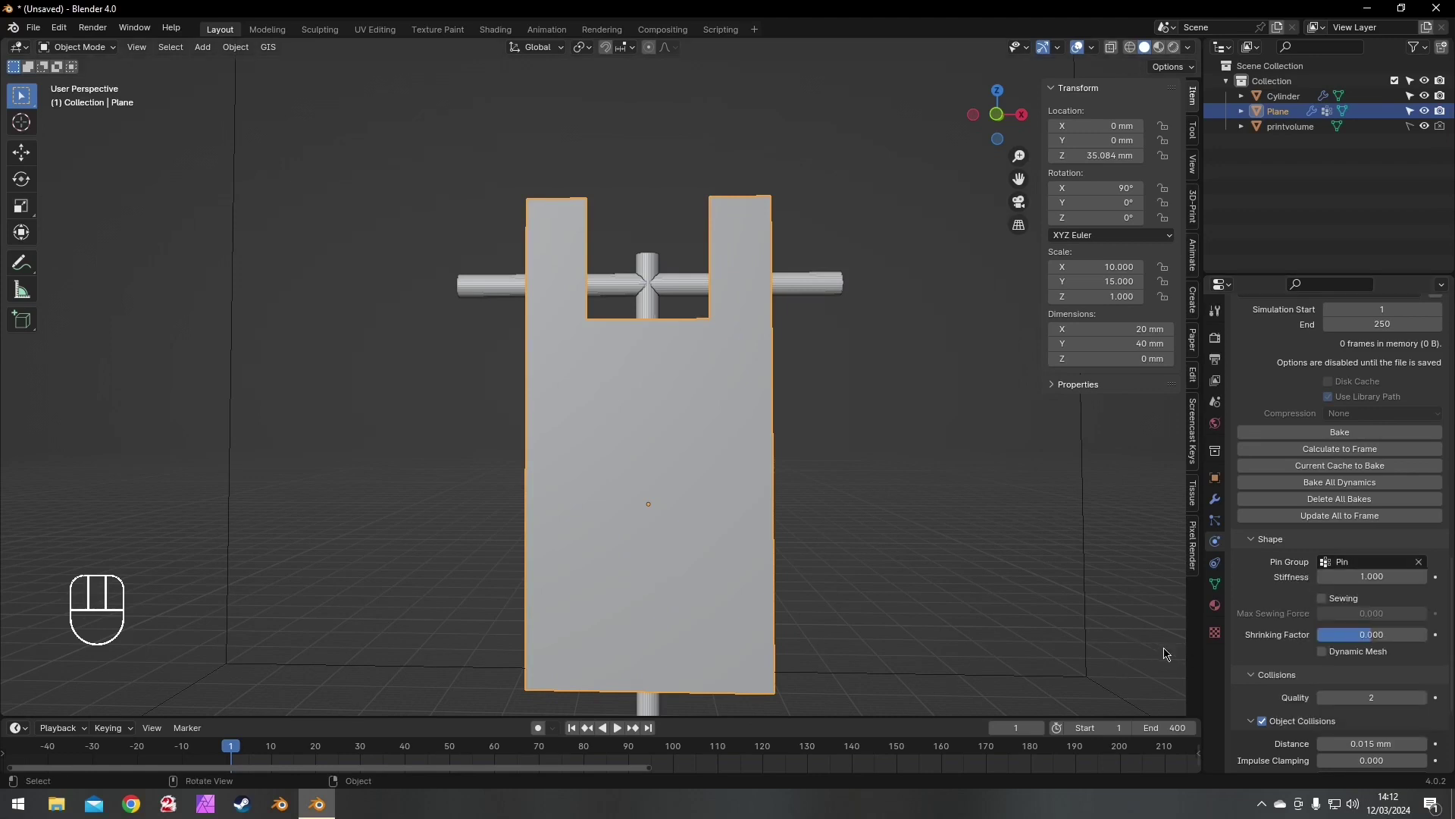
scroll(1280, 653, "down", 5)
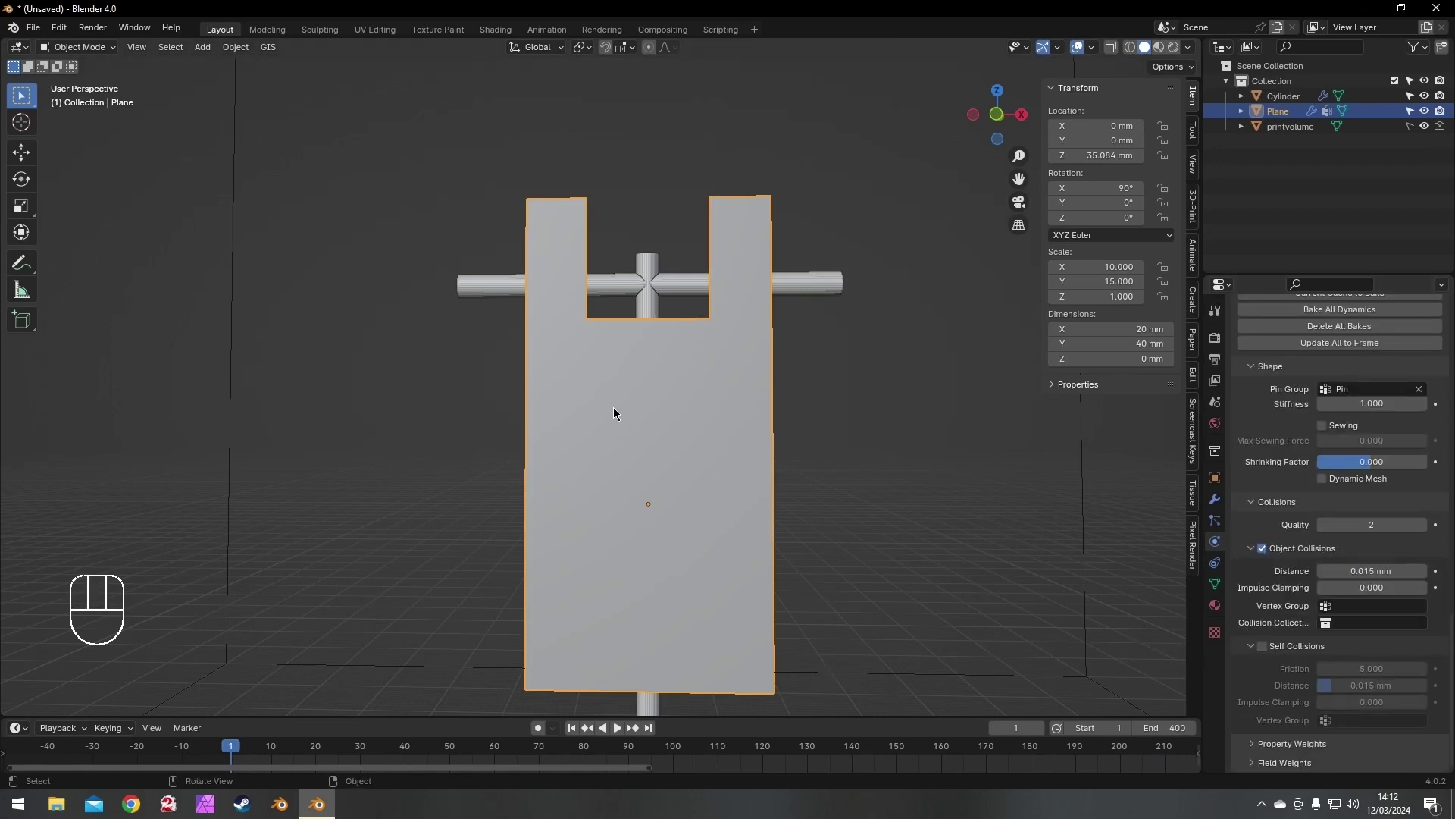
- Select the joined pole and crossbar and keyframe their location at frame 1
left_click(652, 290)
key("KP_3")
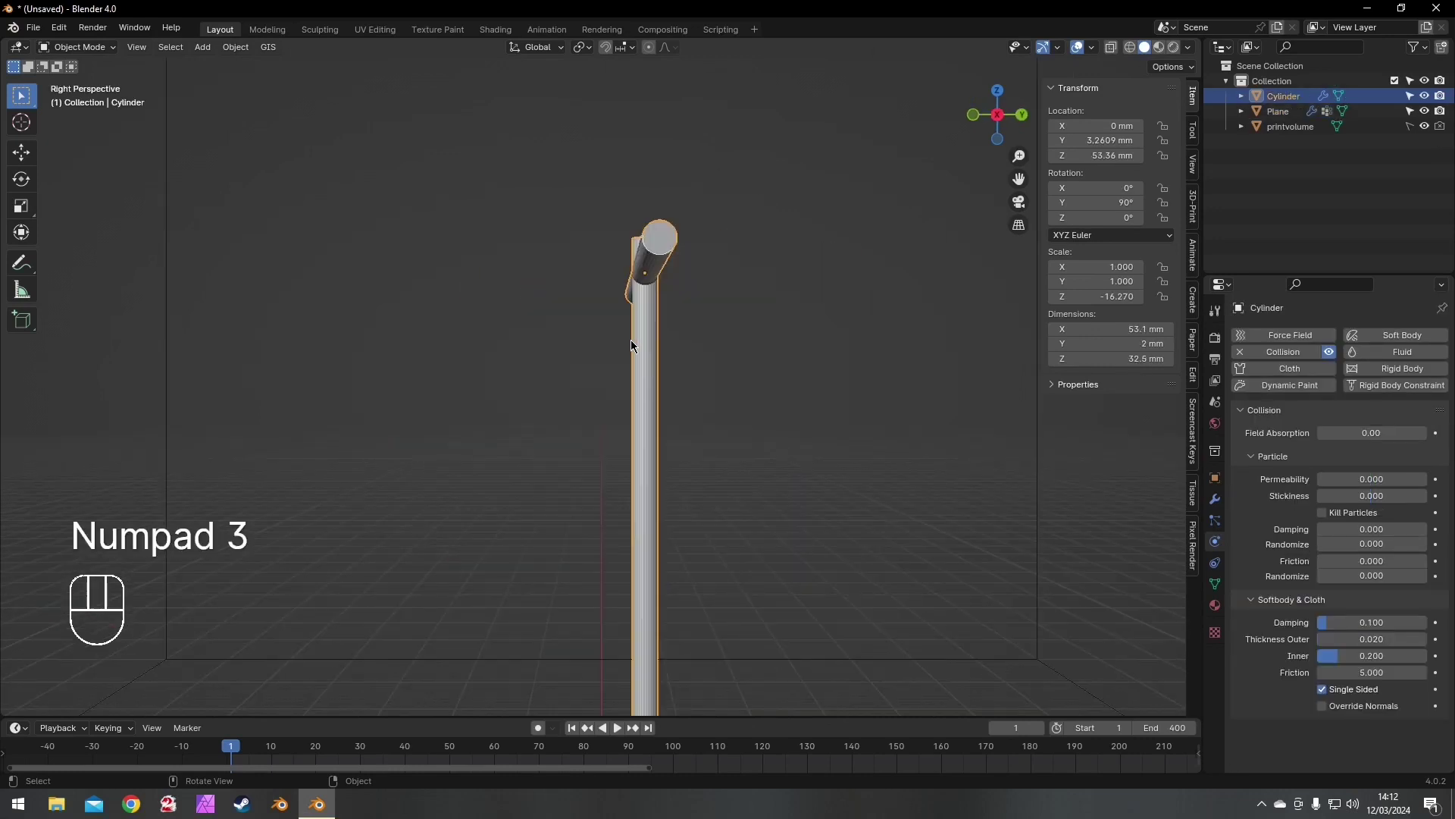
key("KP_5")
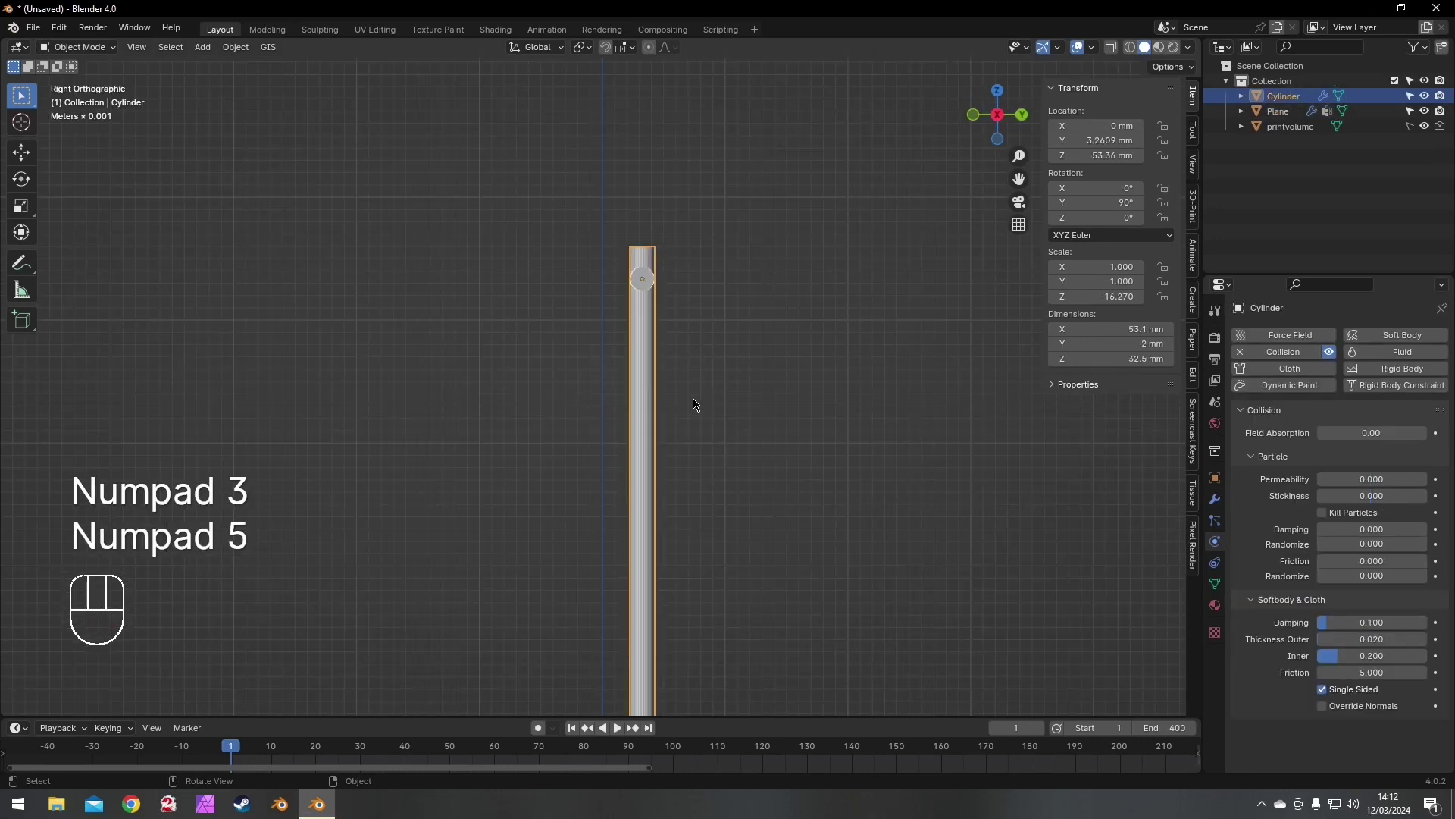
middle_click_drag(696, 401, 723, 390)
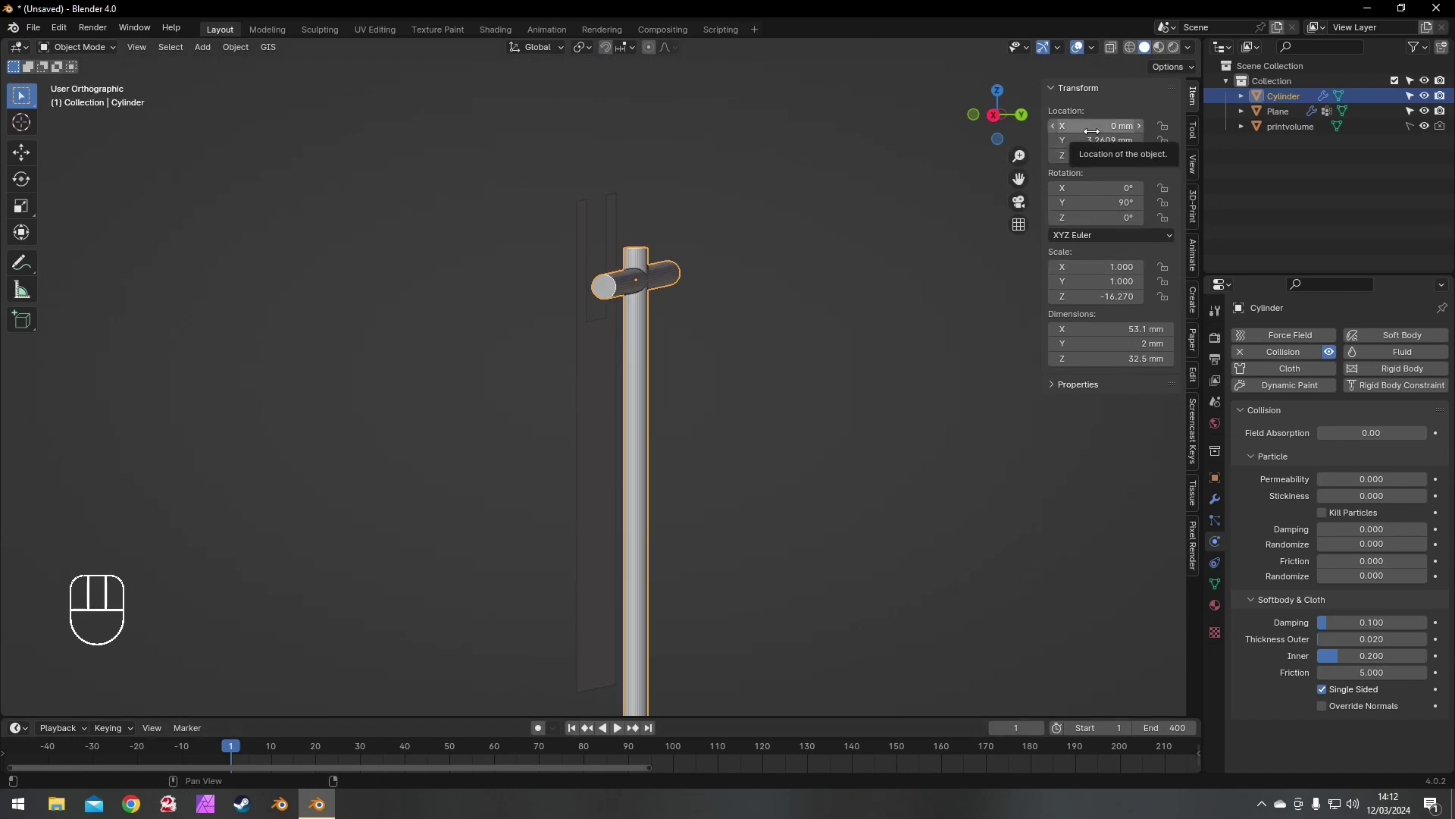
key("i")
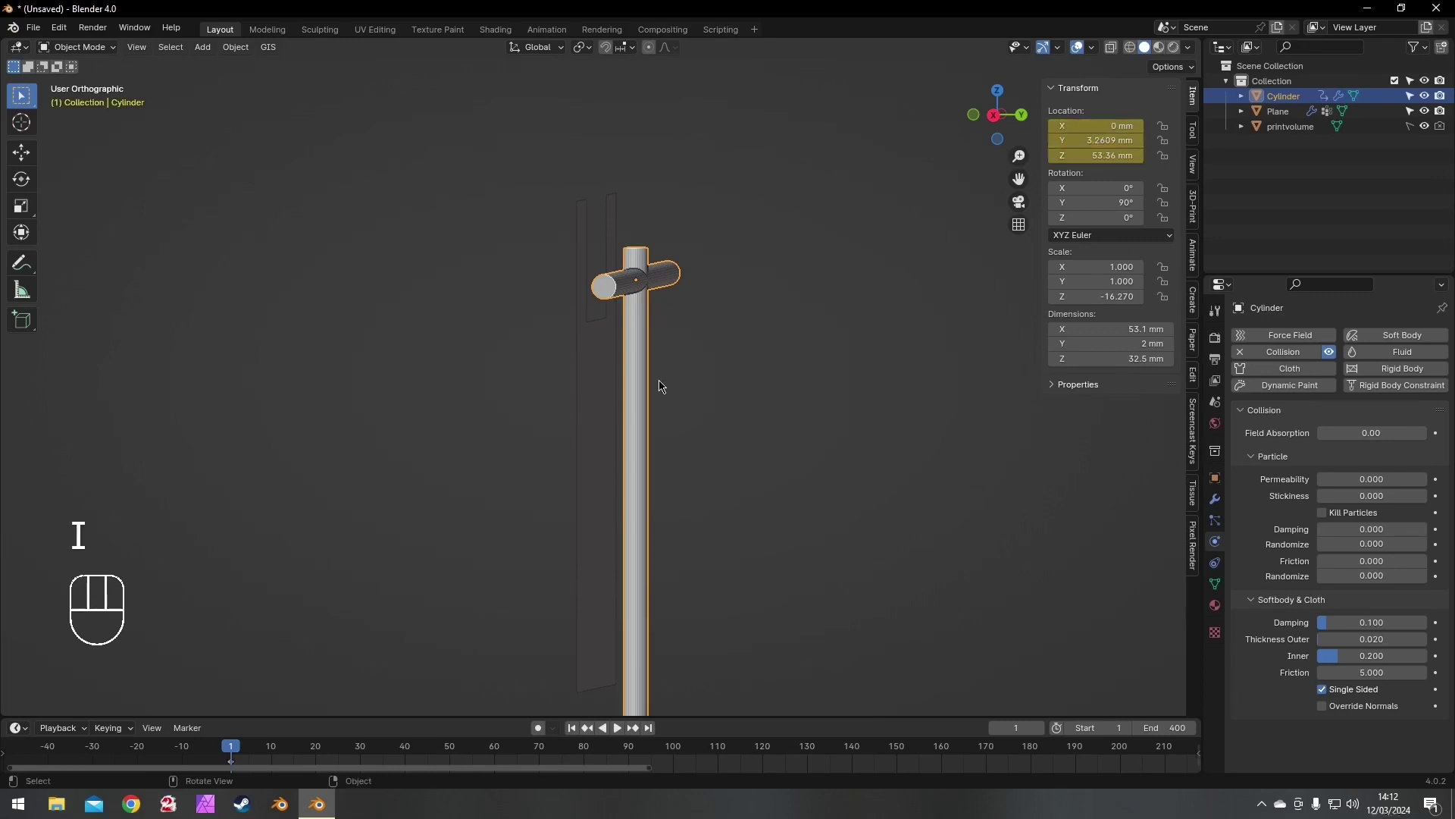
- At frame 80, move the pole and crossbar about -5.25 mm along Y and 7.72 mm up in Z, and keyframe their location
left_click_drag(239, 752, 586, 745)
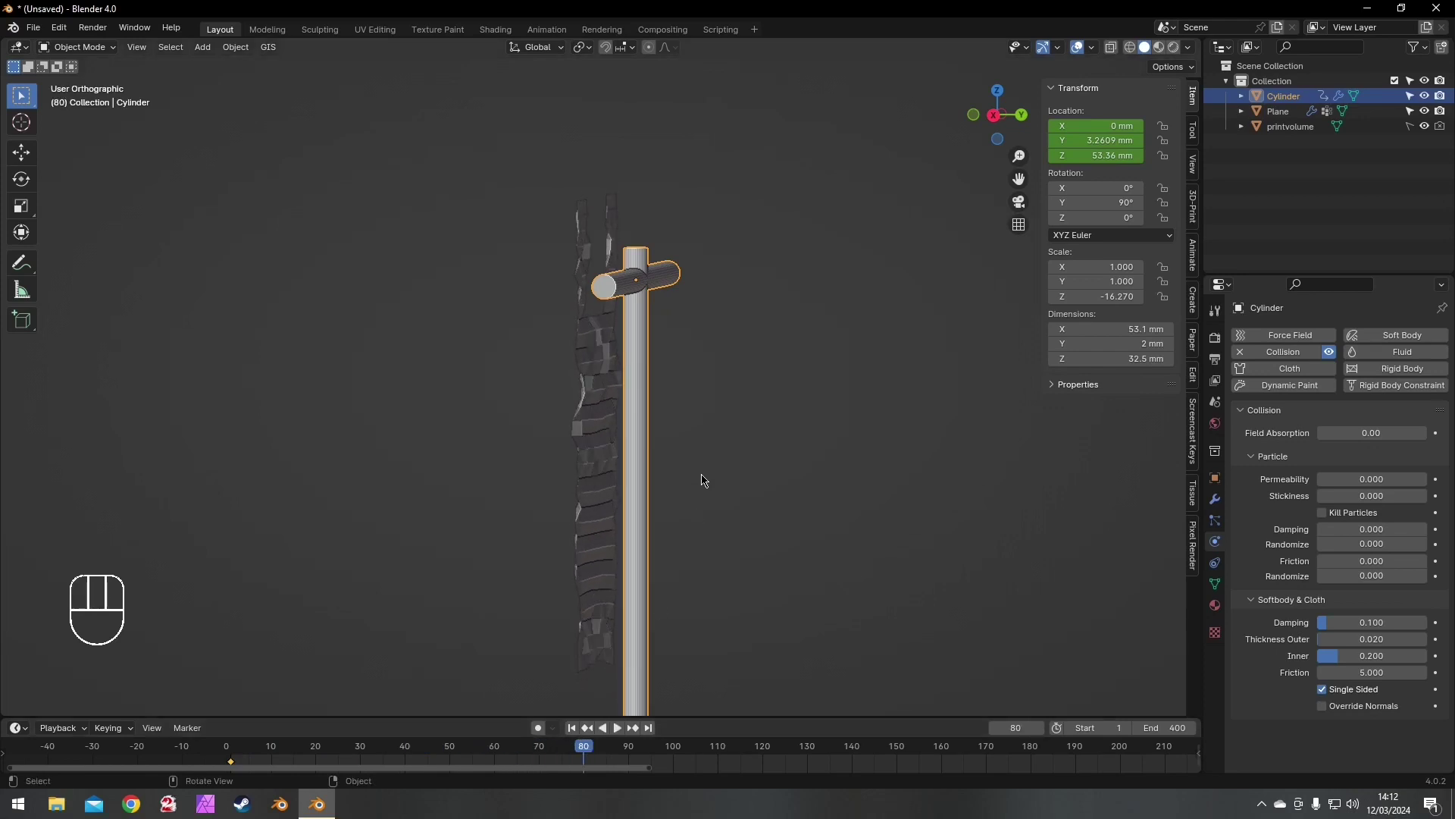
key("g")
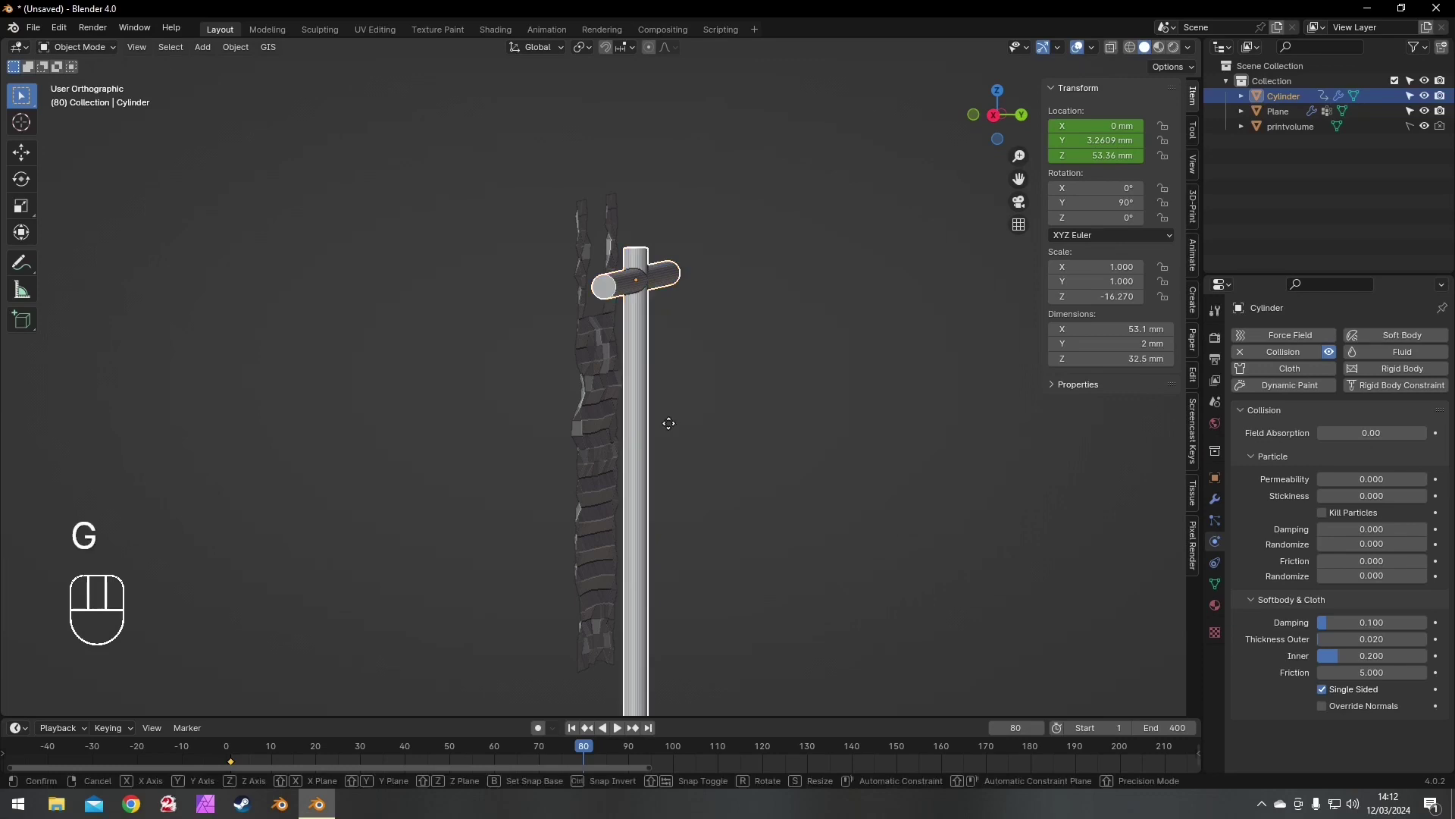
key("x")
key("y")
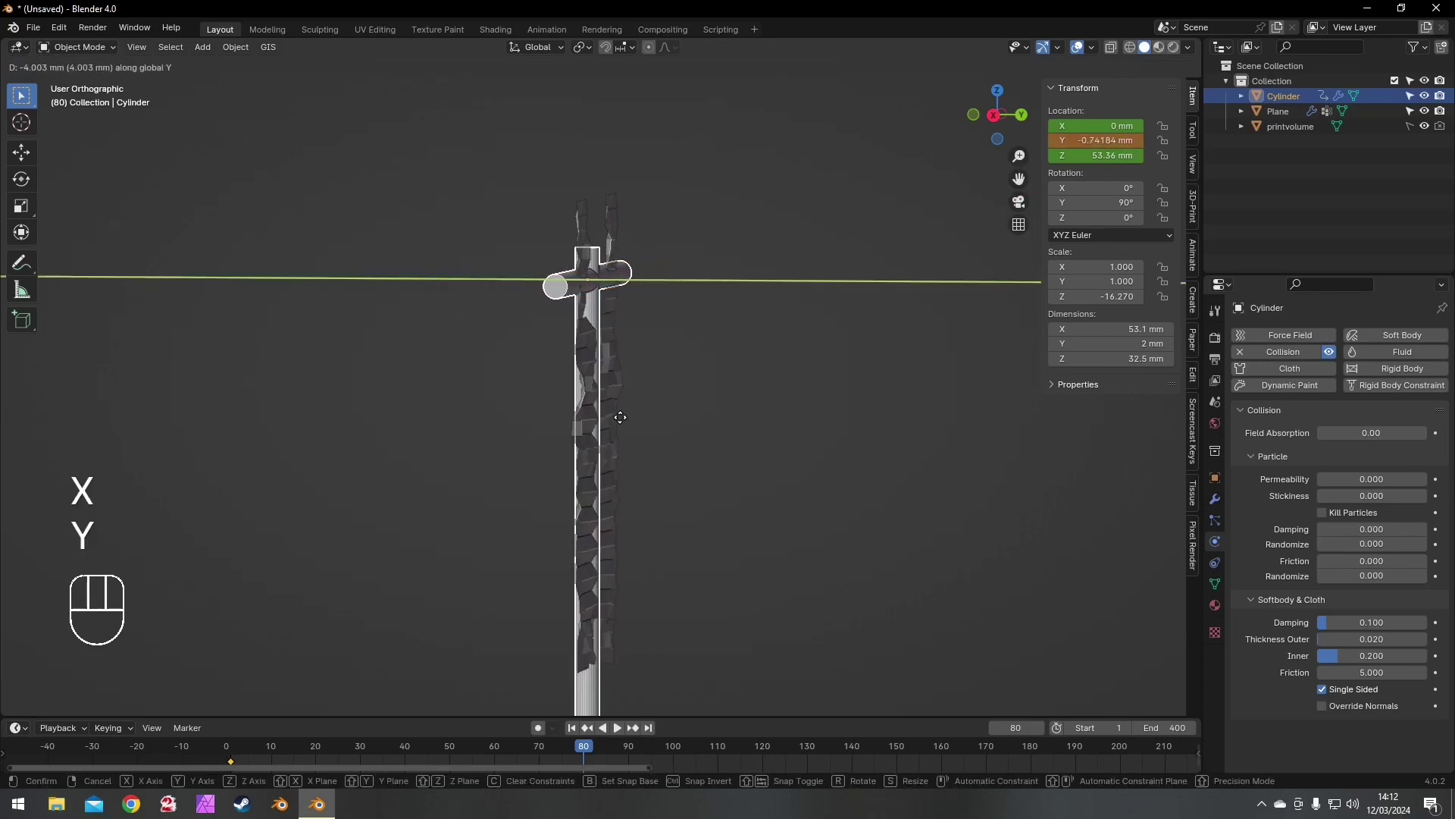
left_click(606, 423)
key("g")
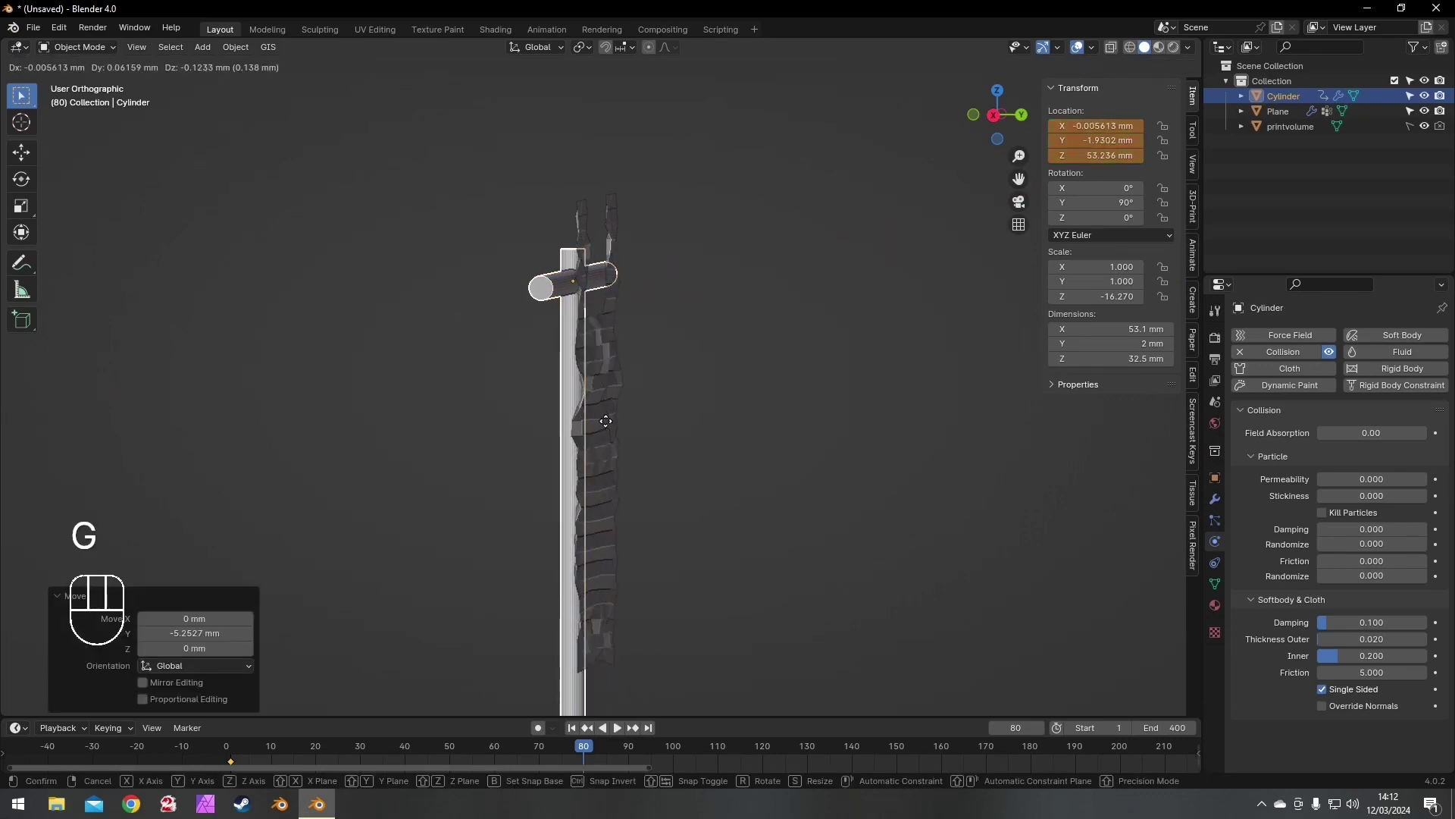
key("z")
left_click(617, 330)
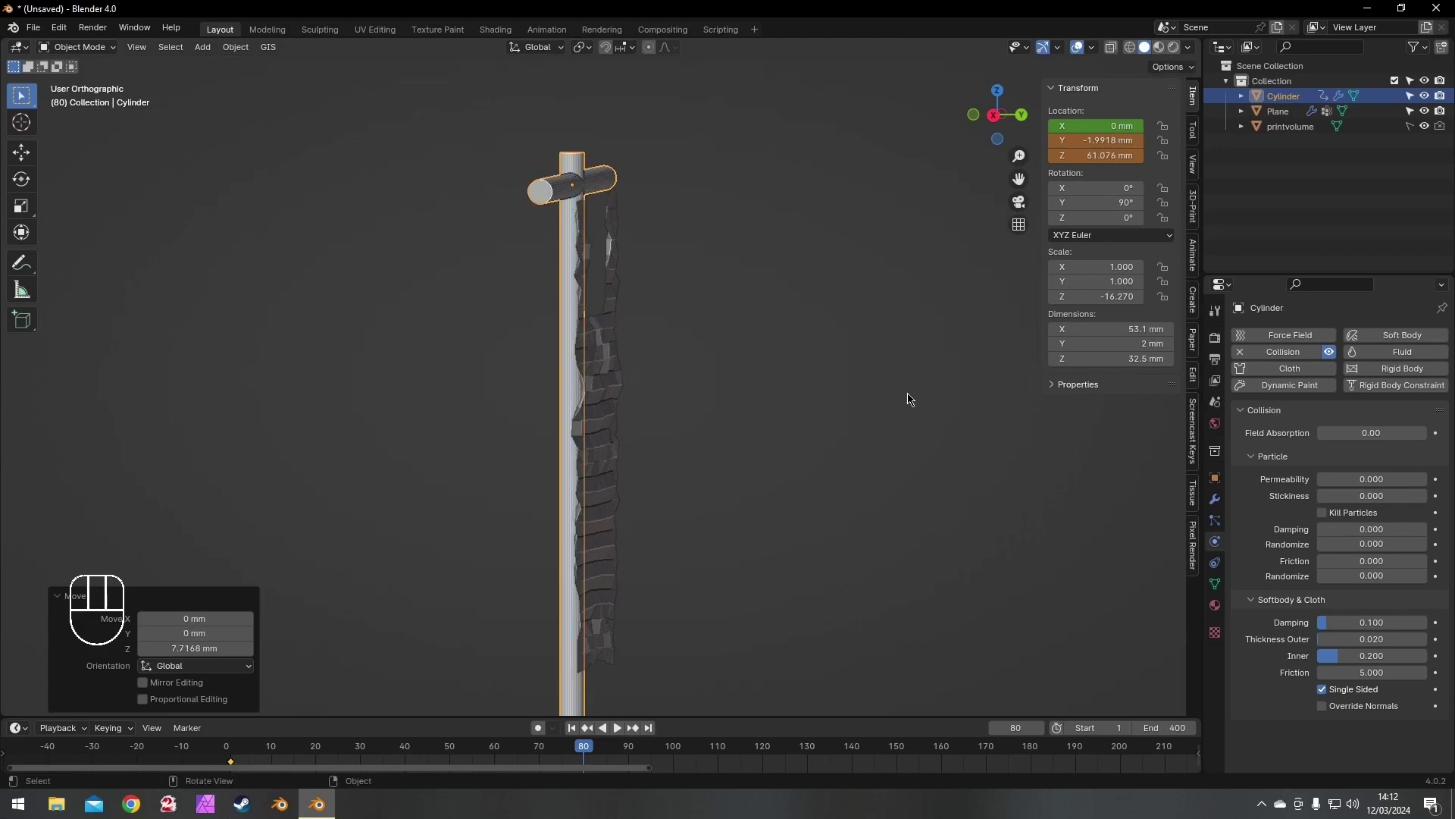
key("i")
- Play the animation from frame 1, check how the cloth catches on the crossbar, and return to the first frame
left_click(572, 727)
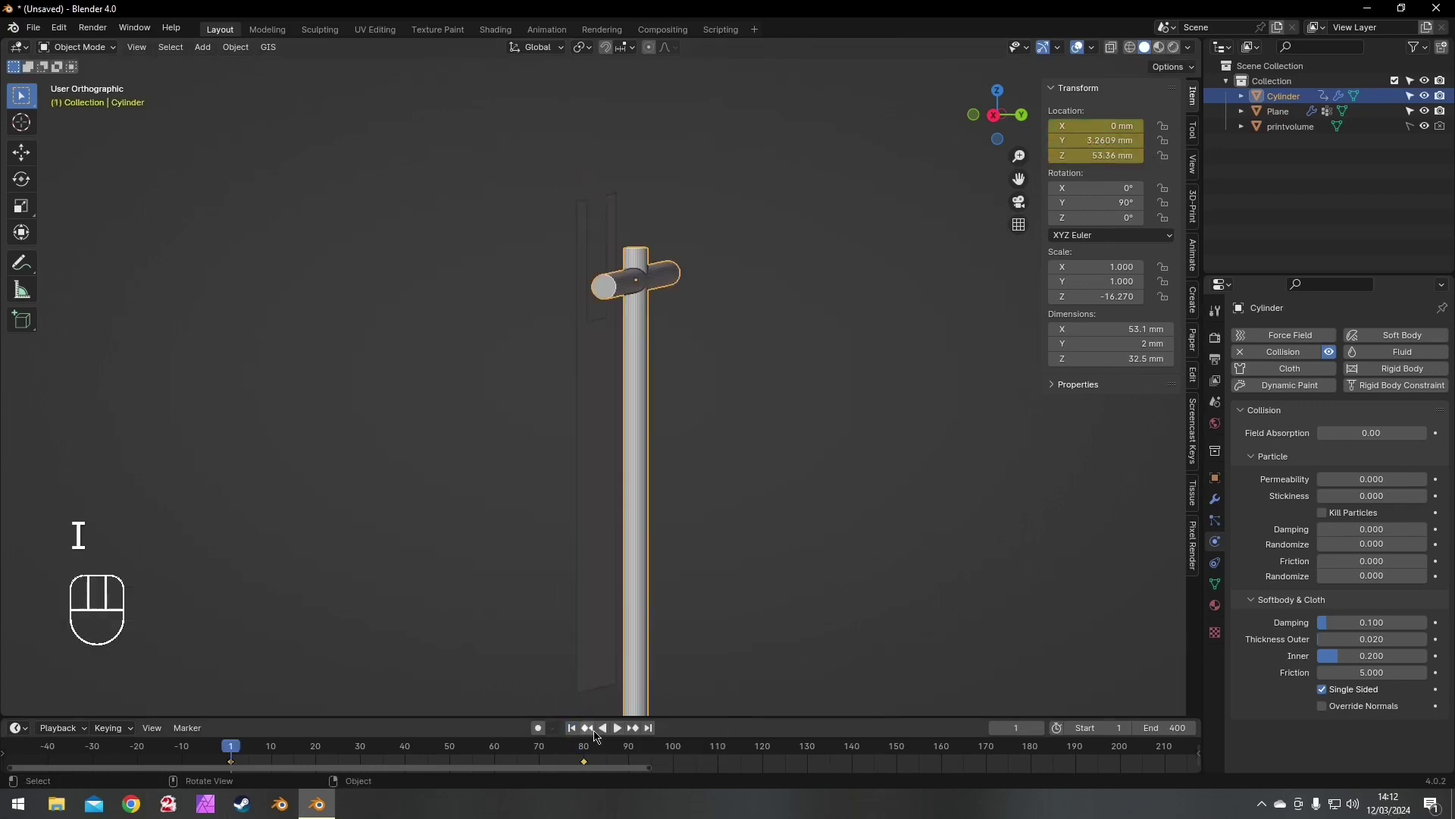
left_click(616, 727)
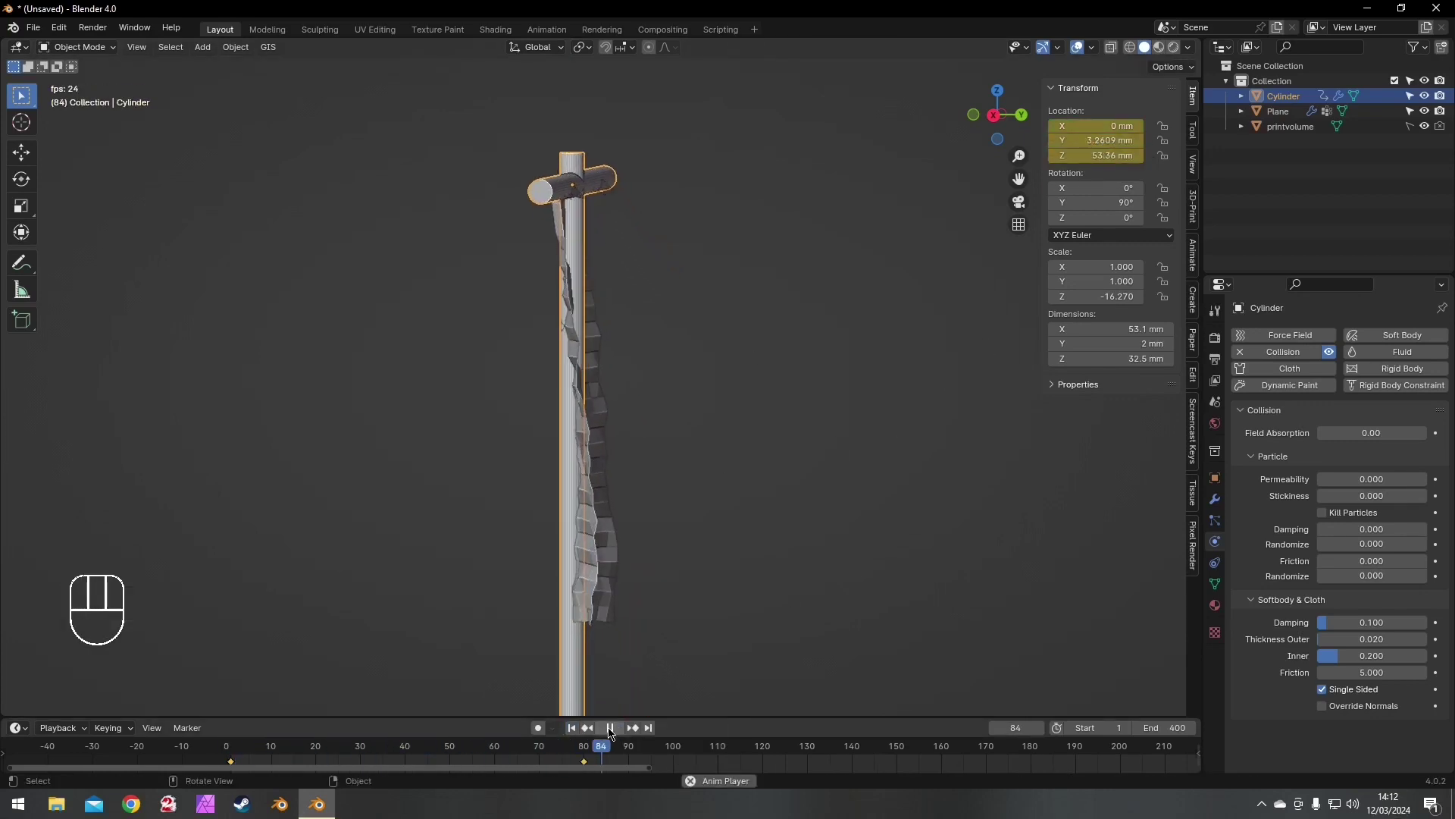
left_click(616, 727)
middle_click_drag(682, 454, 834, 454)
left_click(573, 728)
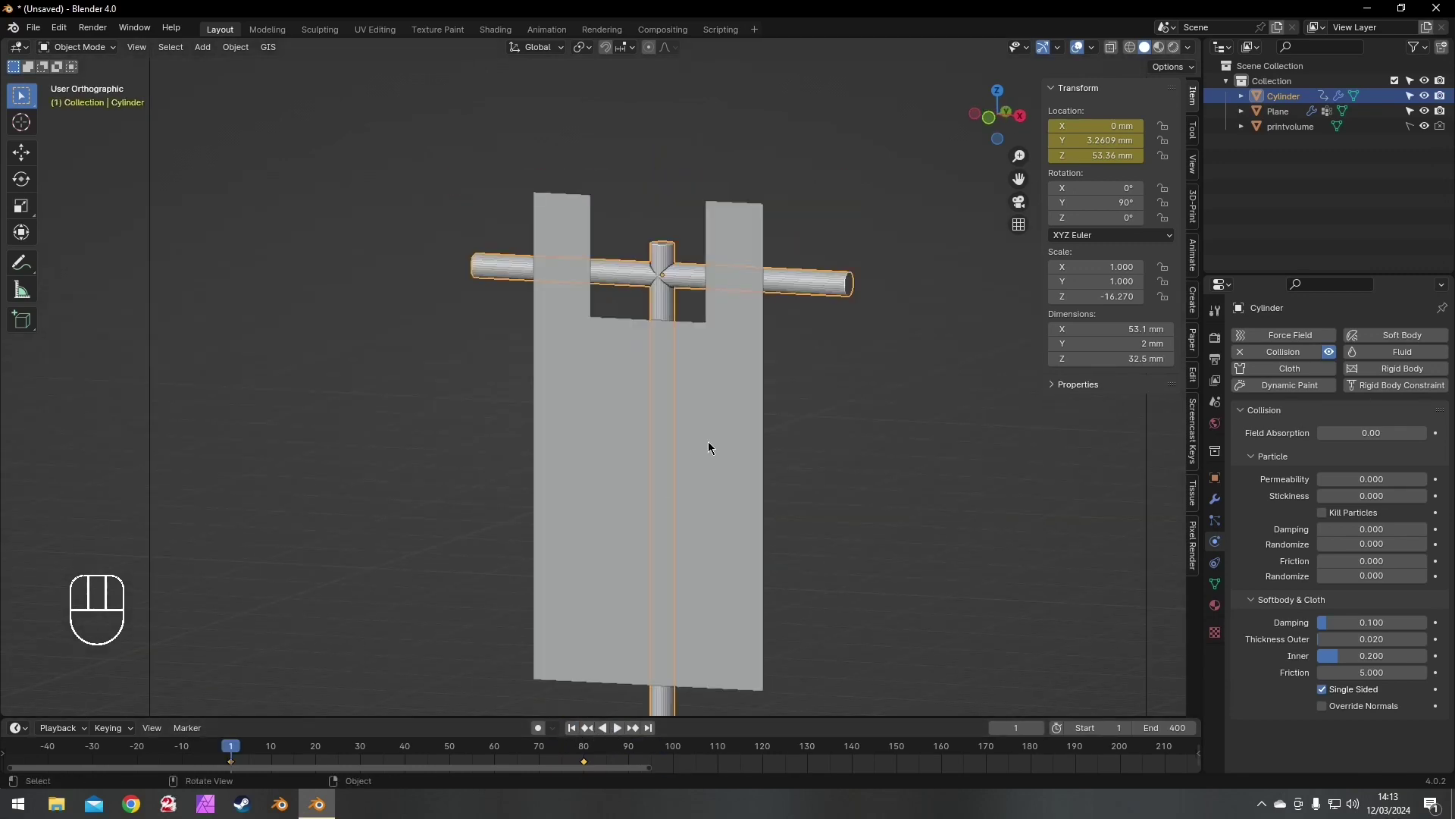
- Subdivide the banner's entire mesh twice, with one cut each time
left_click(758, 488)
key("Tab")
key("a")
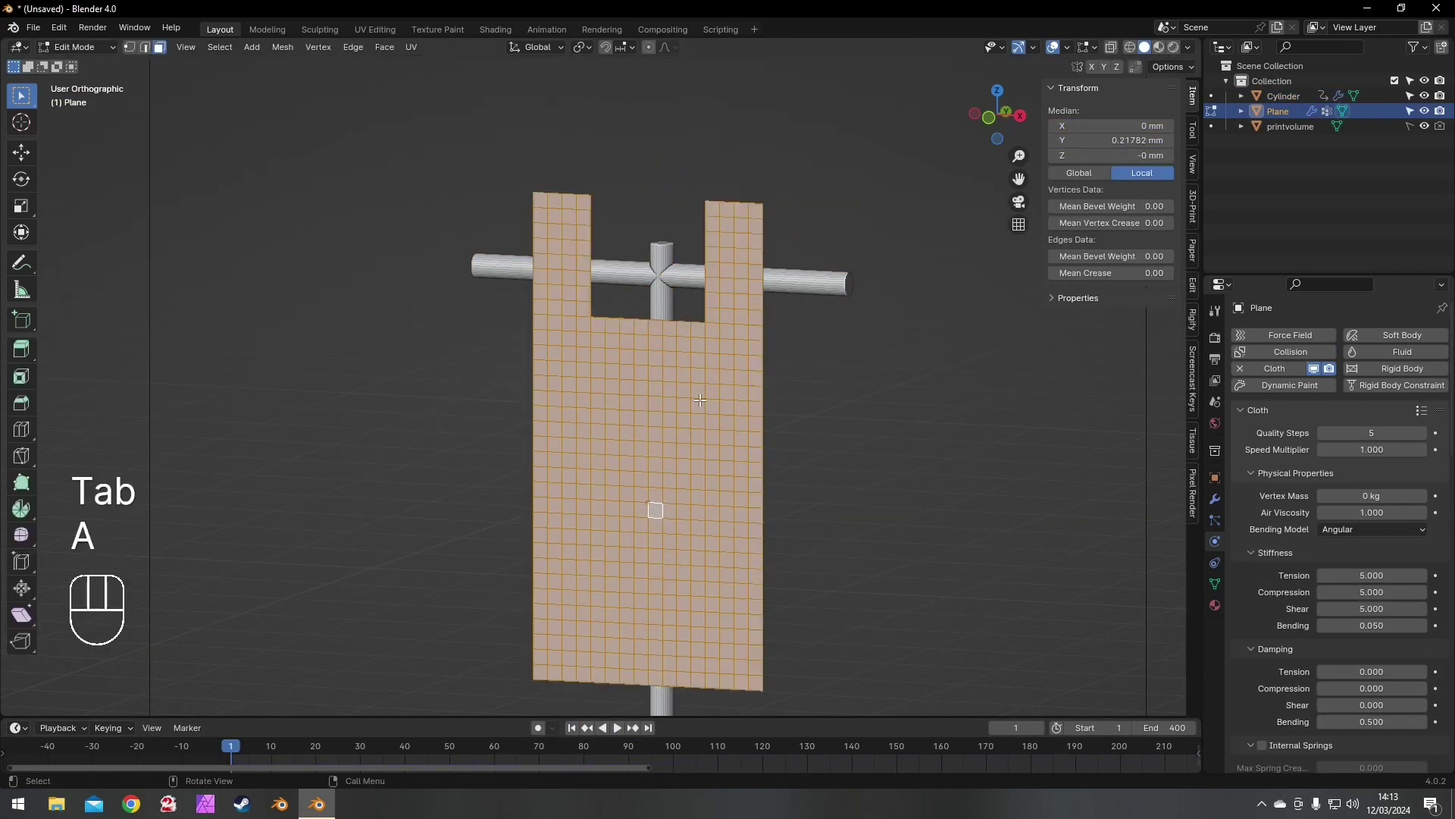
right_click(702, 402)
left_click(702, 400)
right_click(704, 405)
left_click(702, 402)
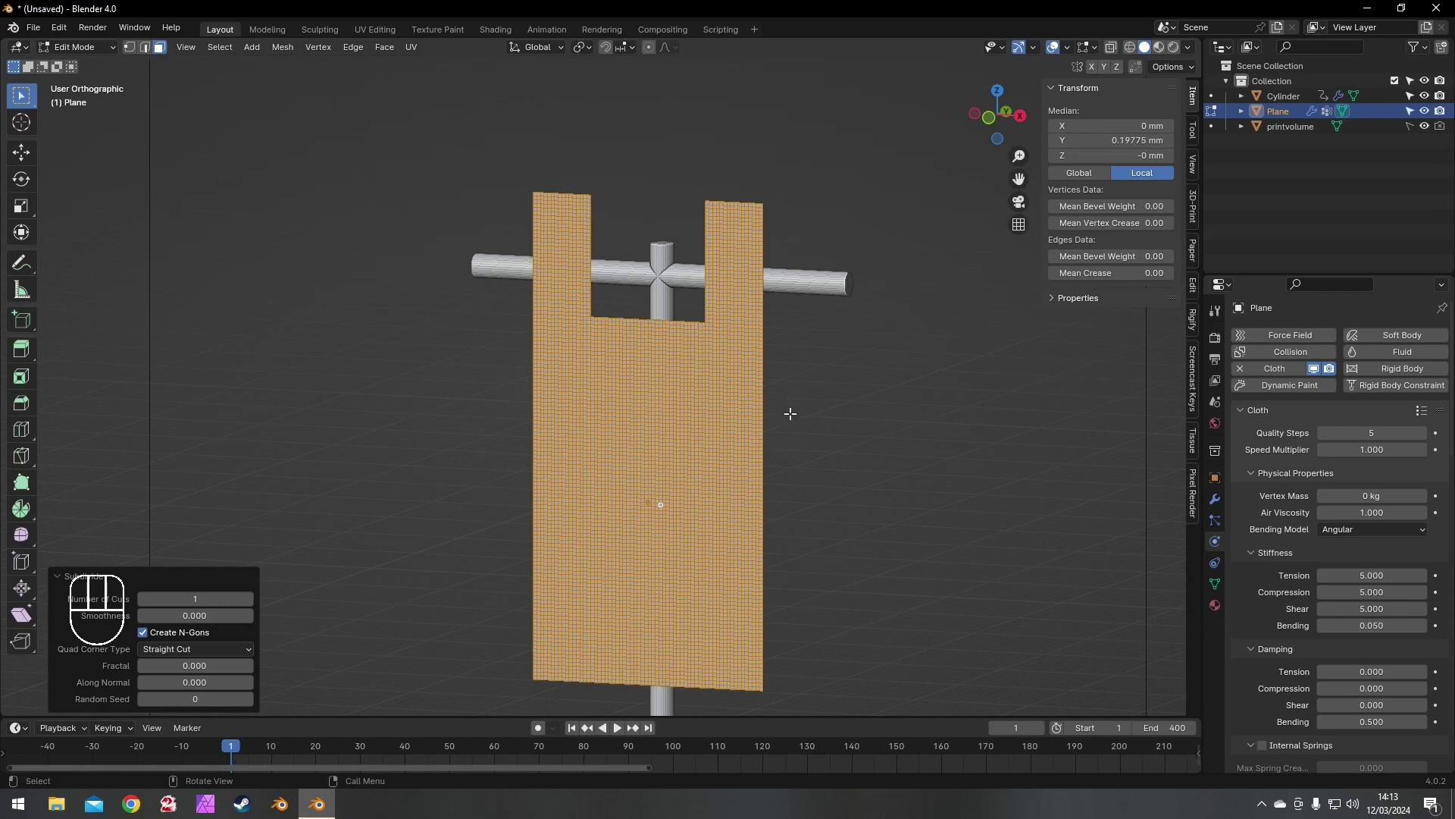
- Return the banner to Object Mode and bake its cloth simulation
key("Tab")
scroll(1326, 546, "down", 15)
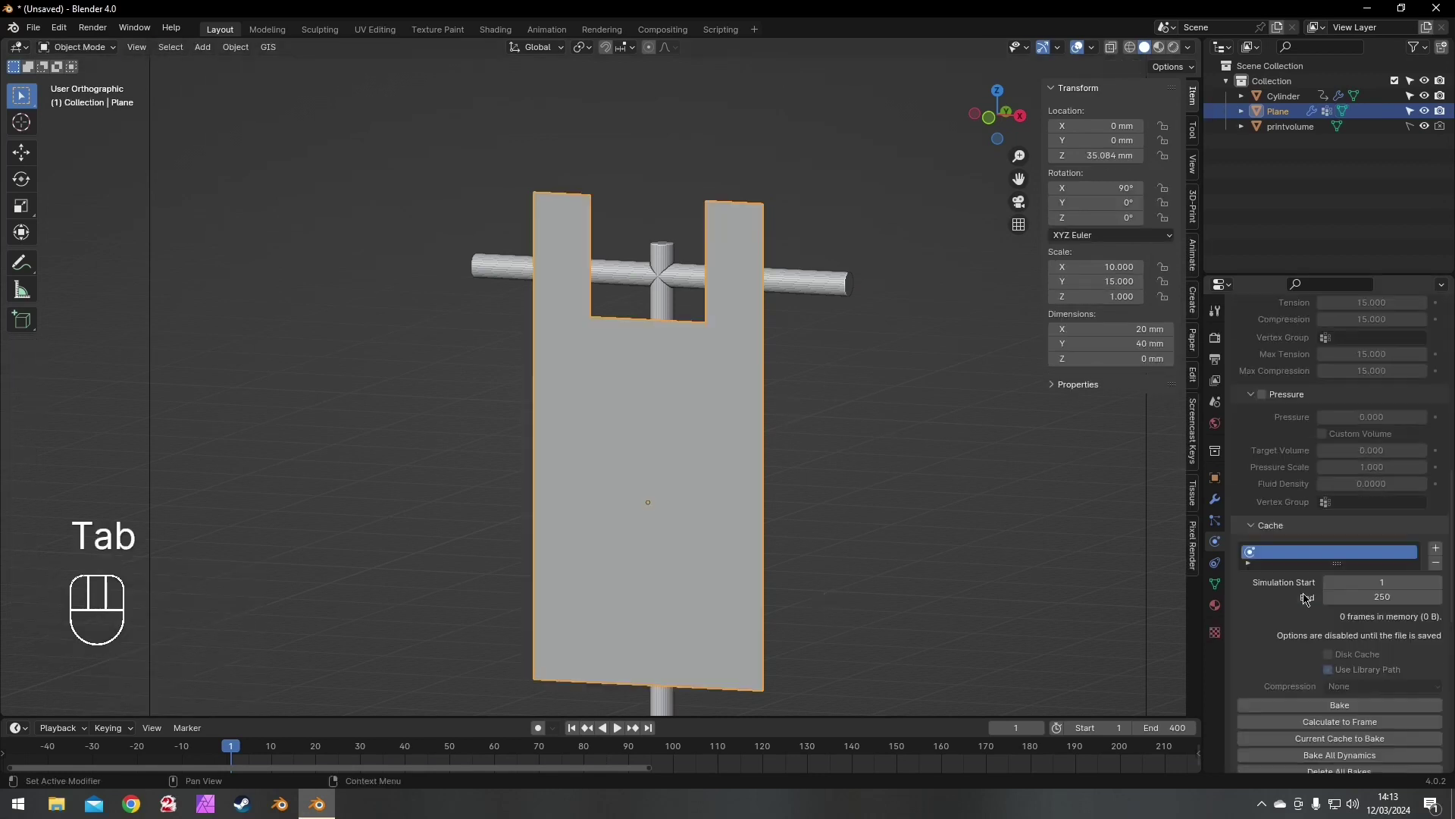
left_click(1312, 552)
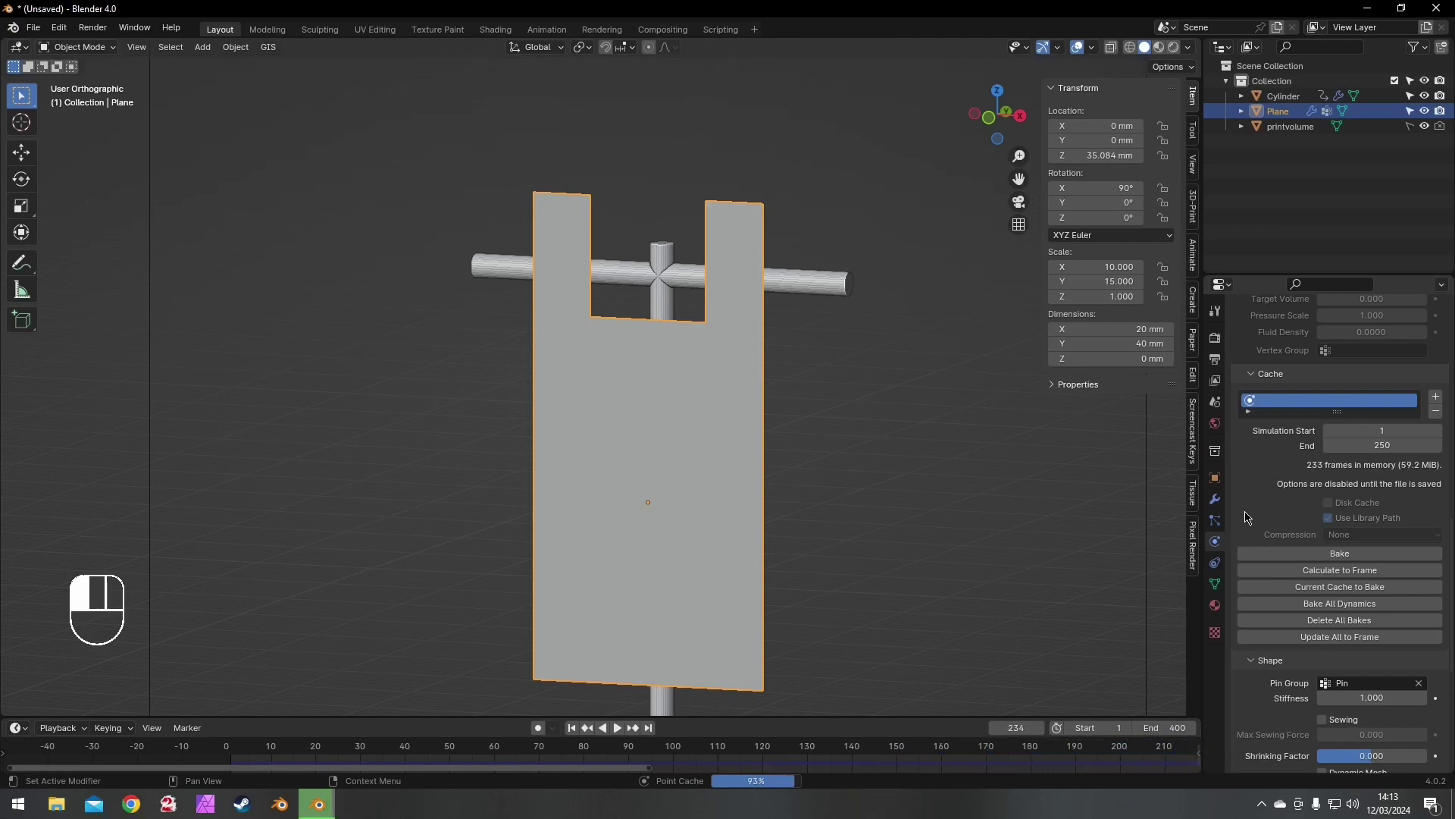
- Save the project to the Desktop as banner
left_click(34, 27)
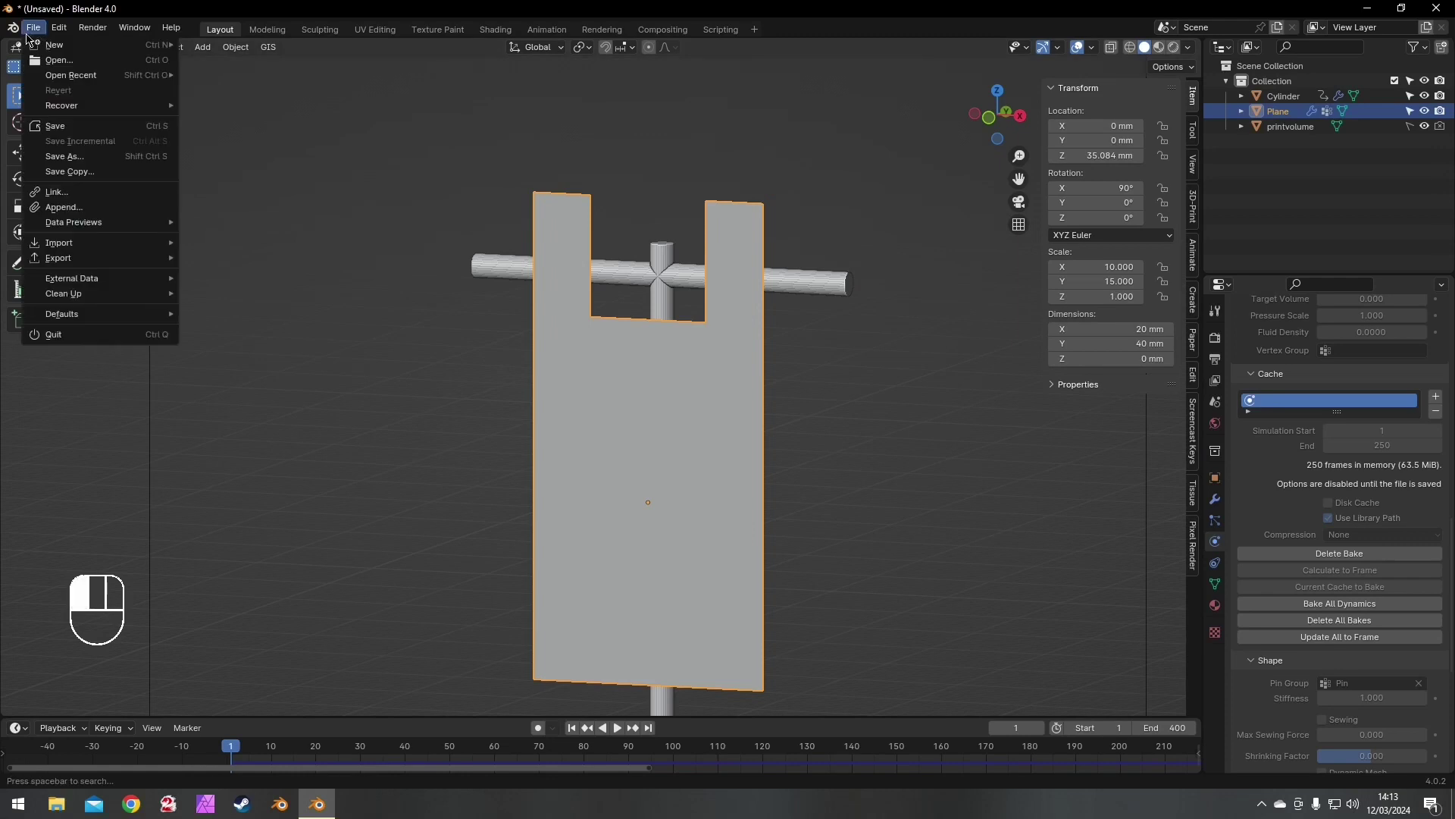
left_click(65, 156)
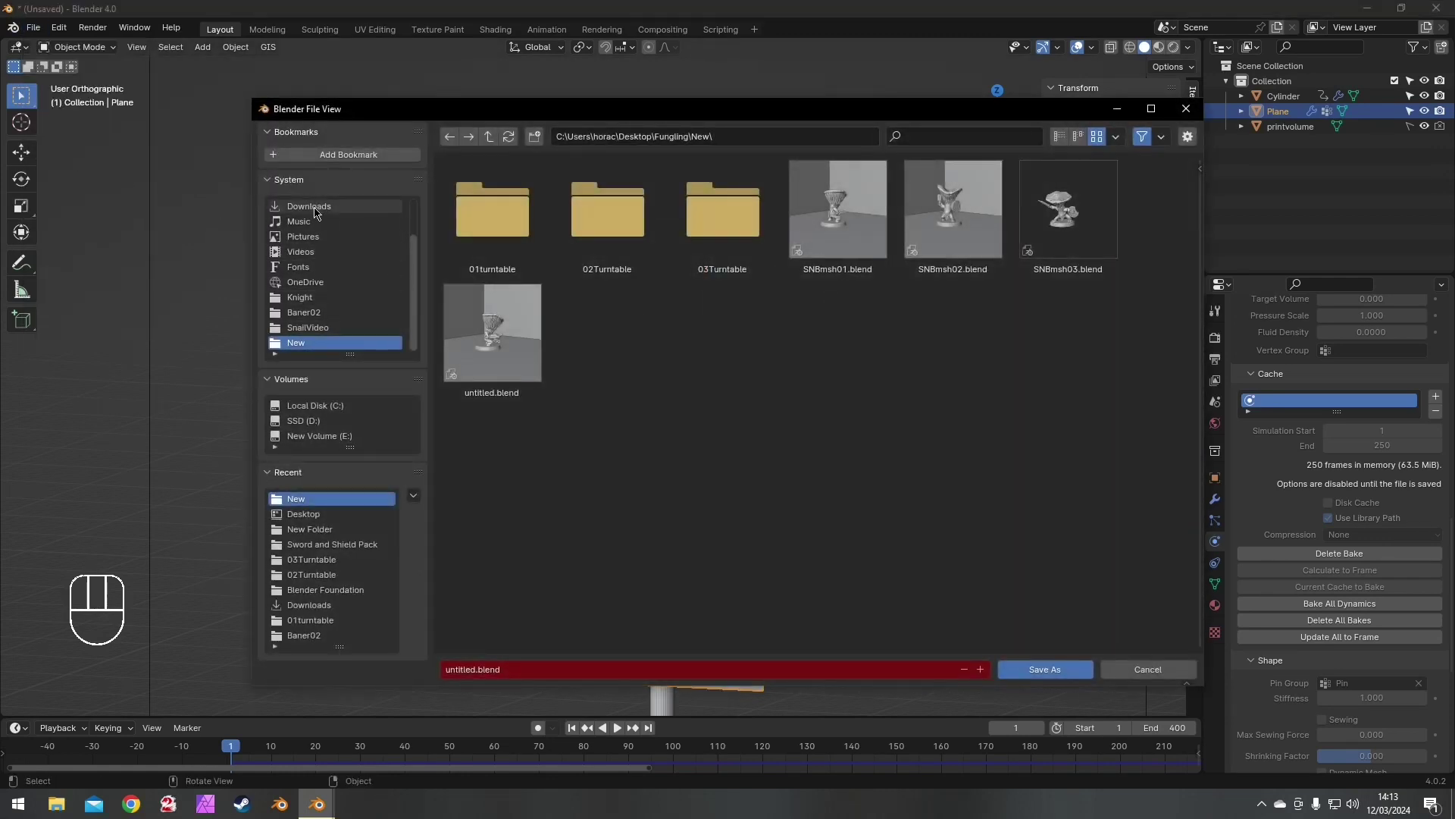
scroll(290, 243, "up", 3)
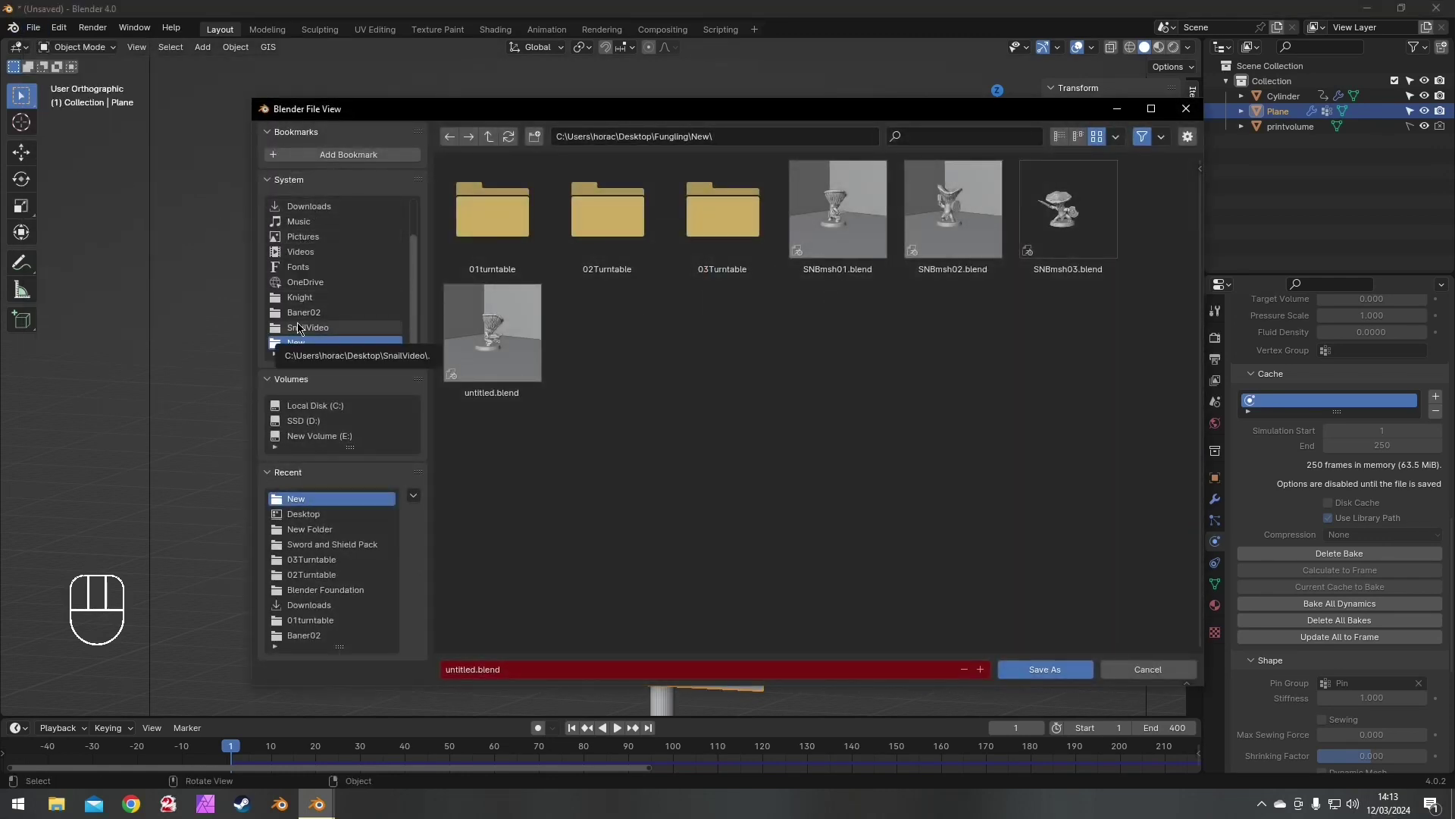
left_click(302, 221)
left_click(522, 669)
type("banner")
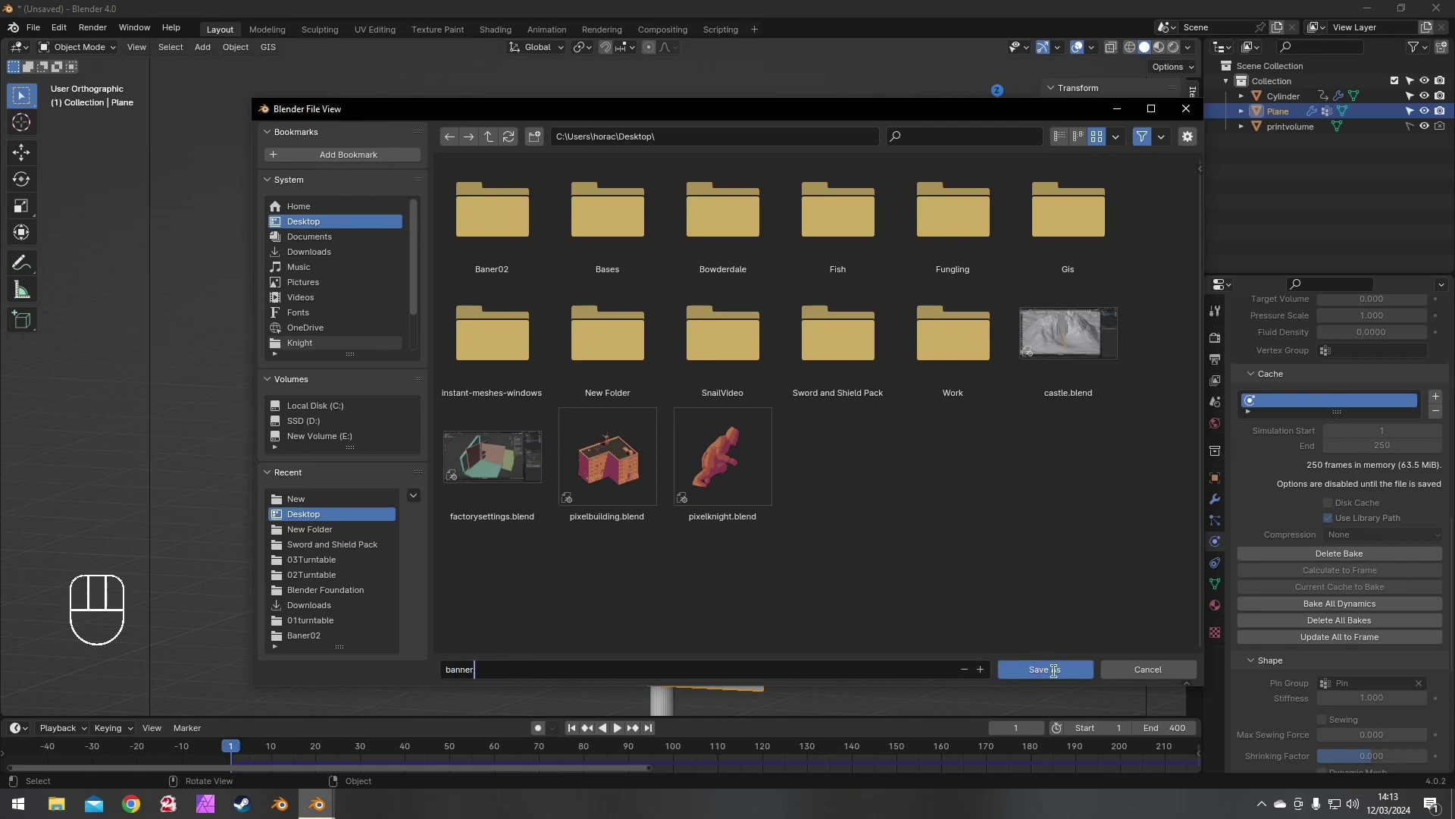
left_click(1054, 670)
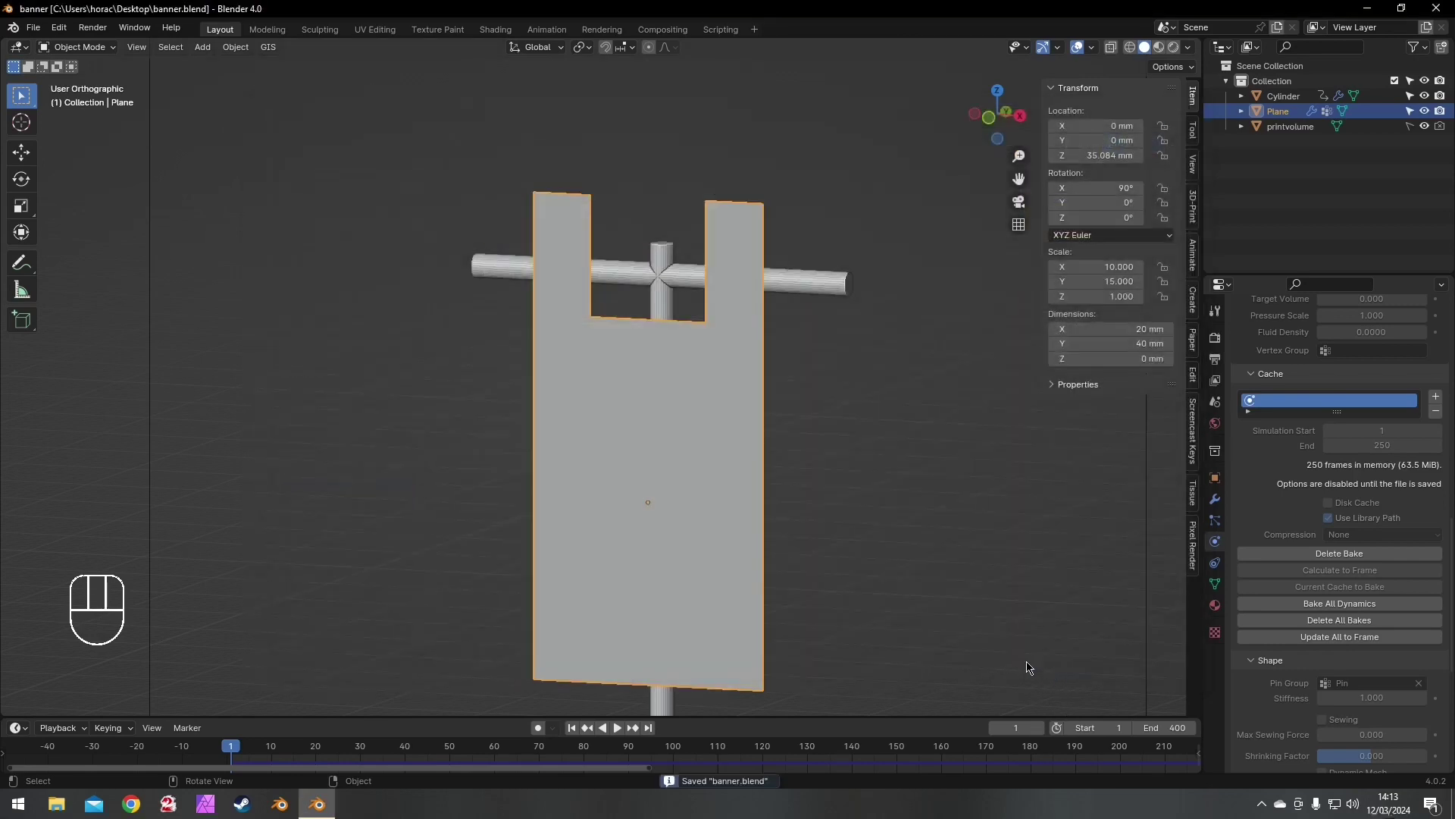
- Play the baked simulation, inspect the banner's drape from the side, and return to frame 1
left_click(616, 728)
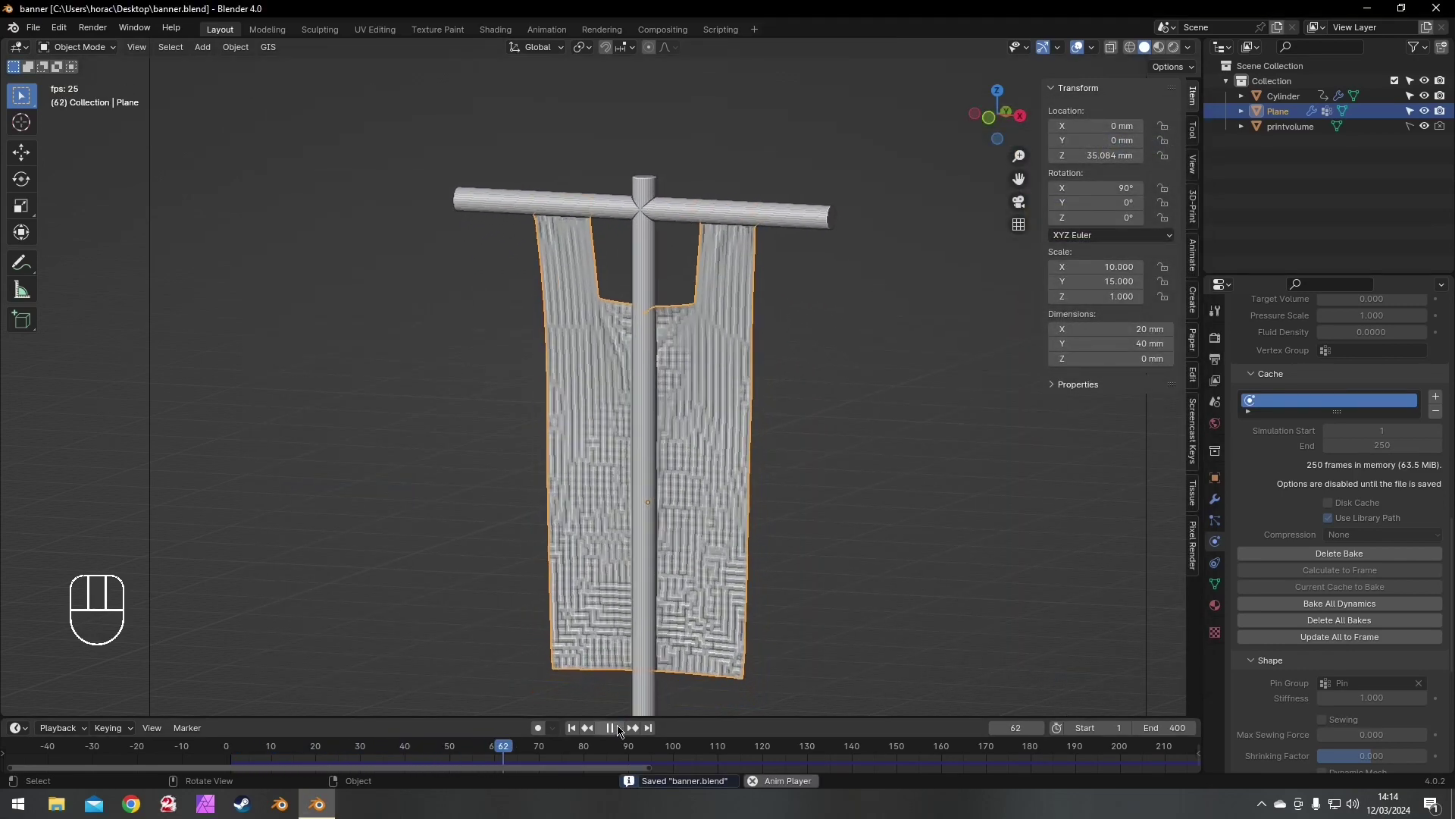
left_click(614, 729)
middle_click_drag(629, 493, 606, 530)
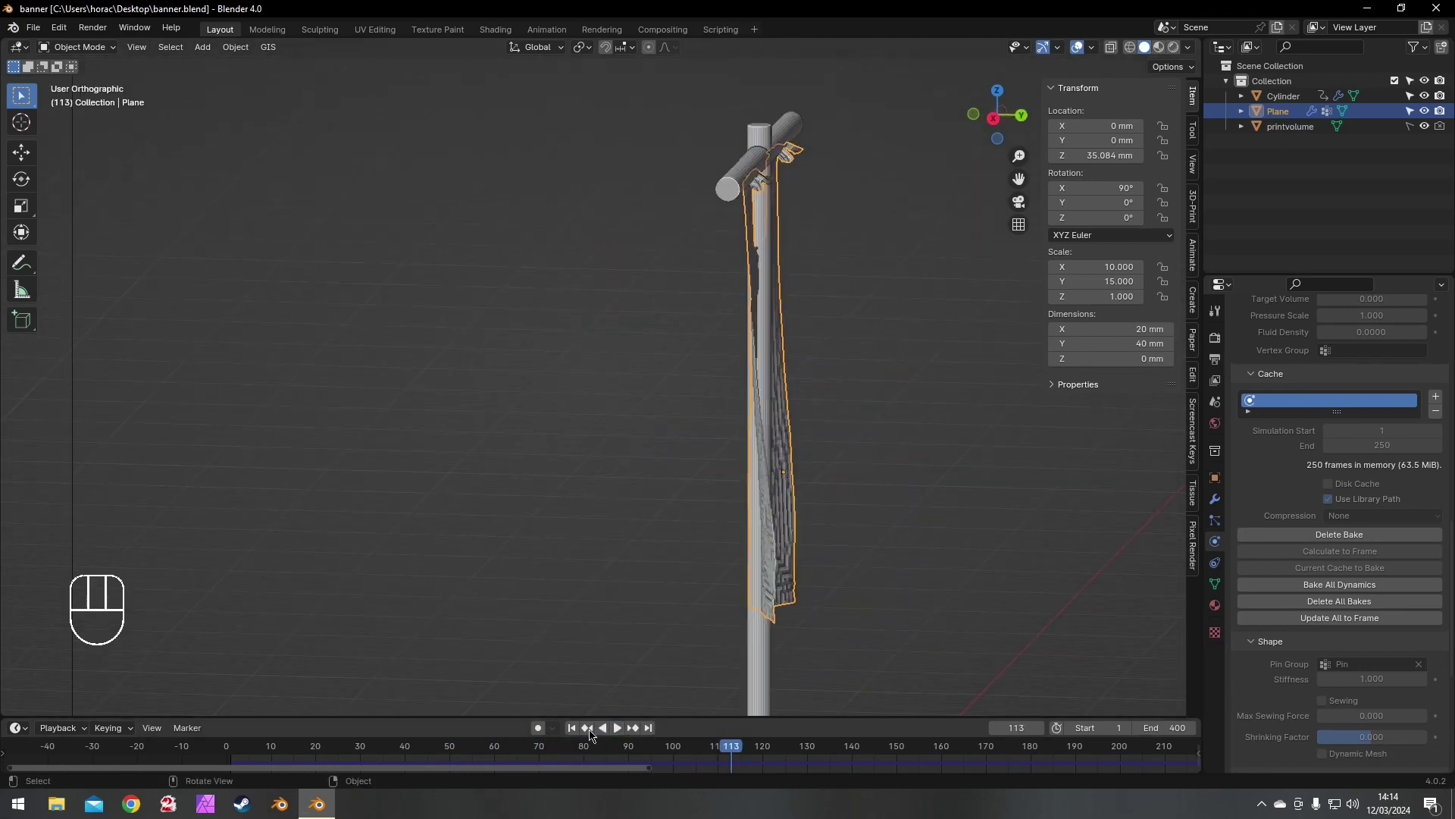
left_click(574, 728)
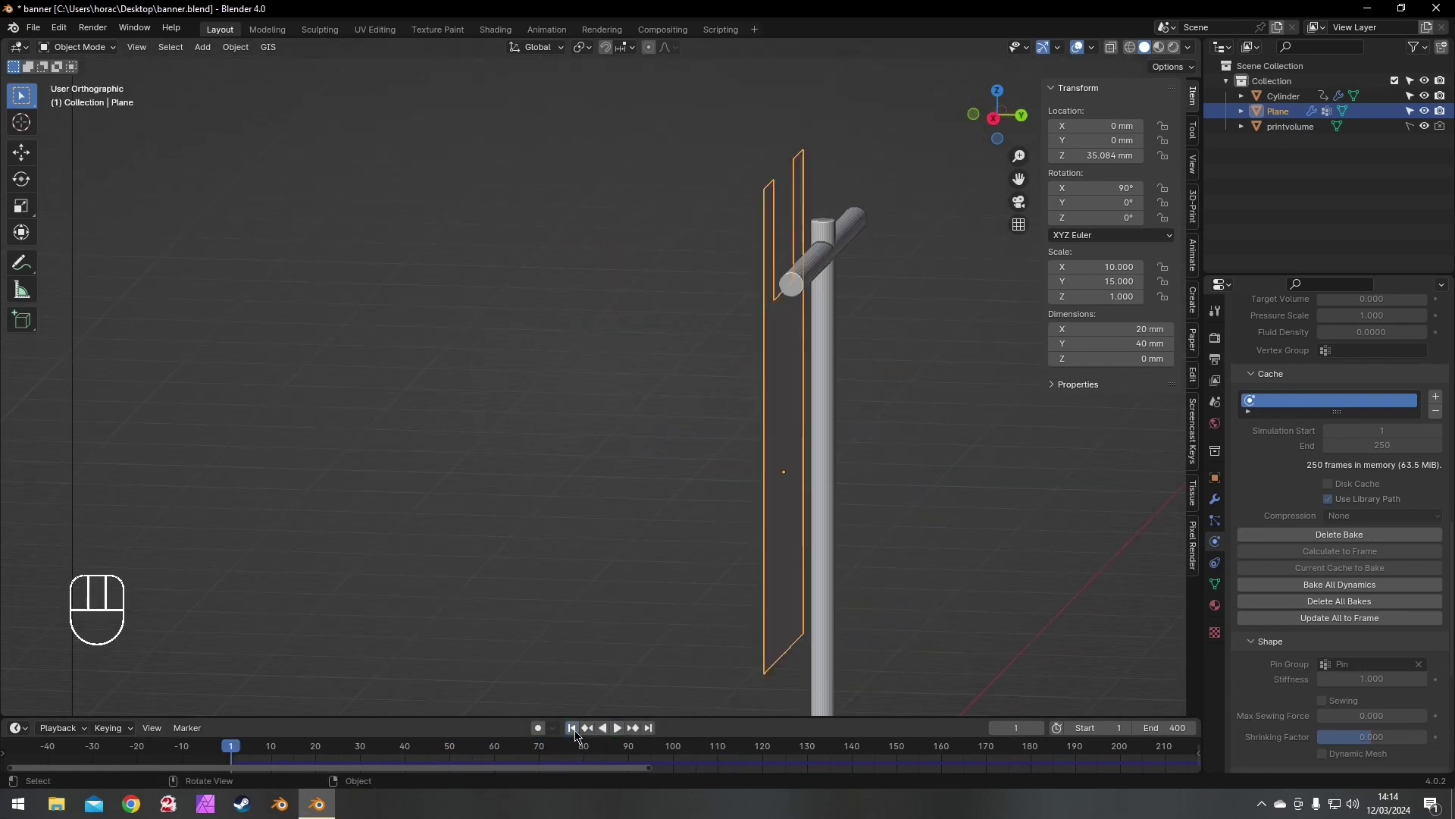
- Delete the banner's cloth bake and review the collision settings of the pole and the banner
left_click(1340, 534)
scroll(1339, 534, "down", 5)
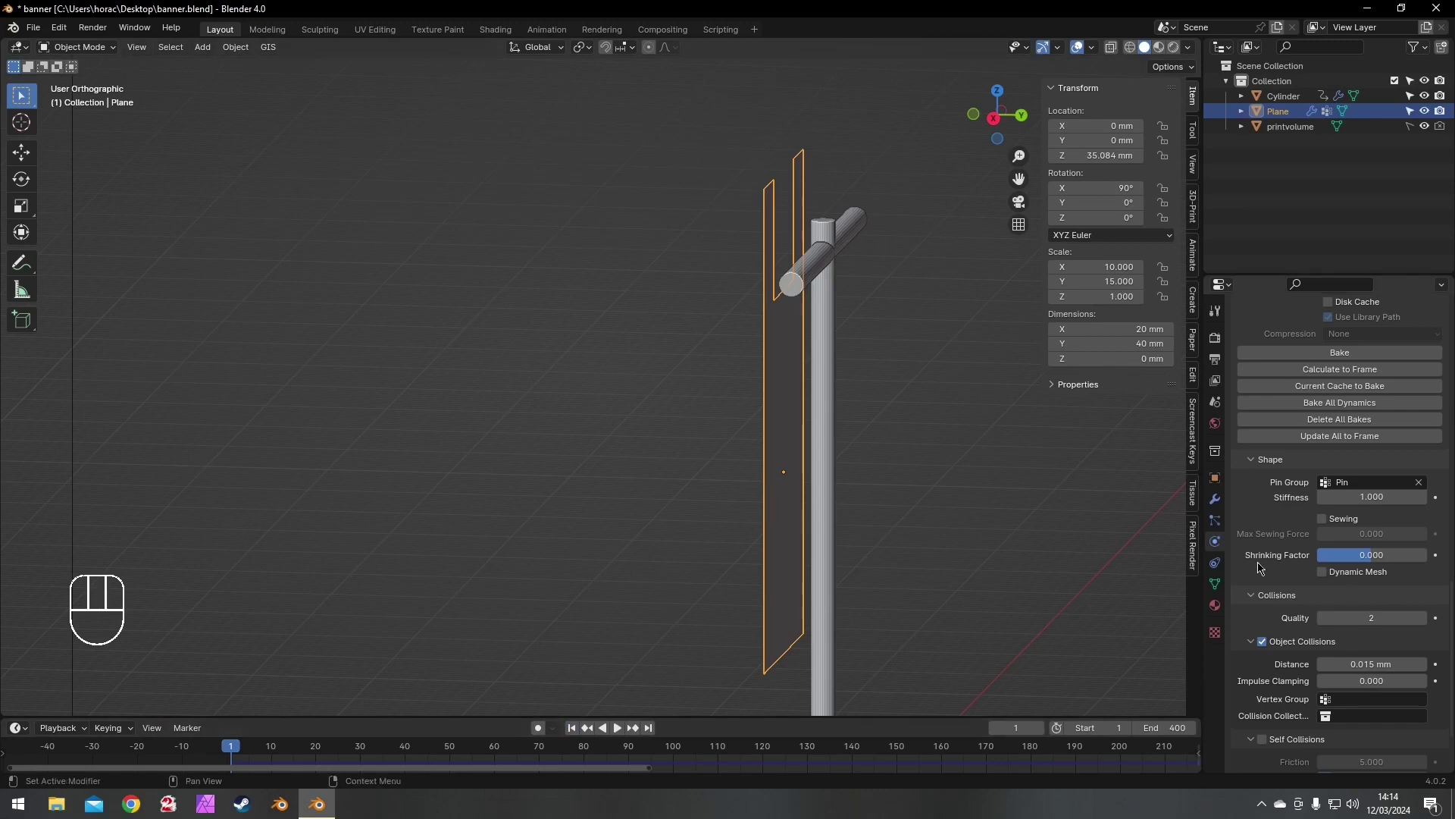
left_click(825, 351)
left_click(773, 406)
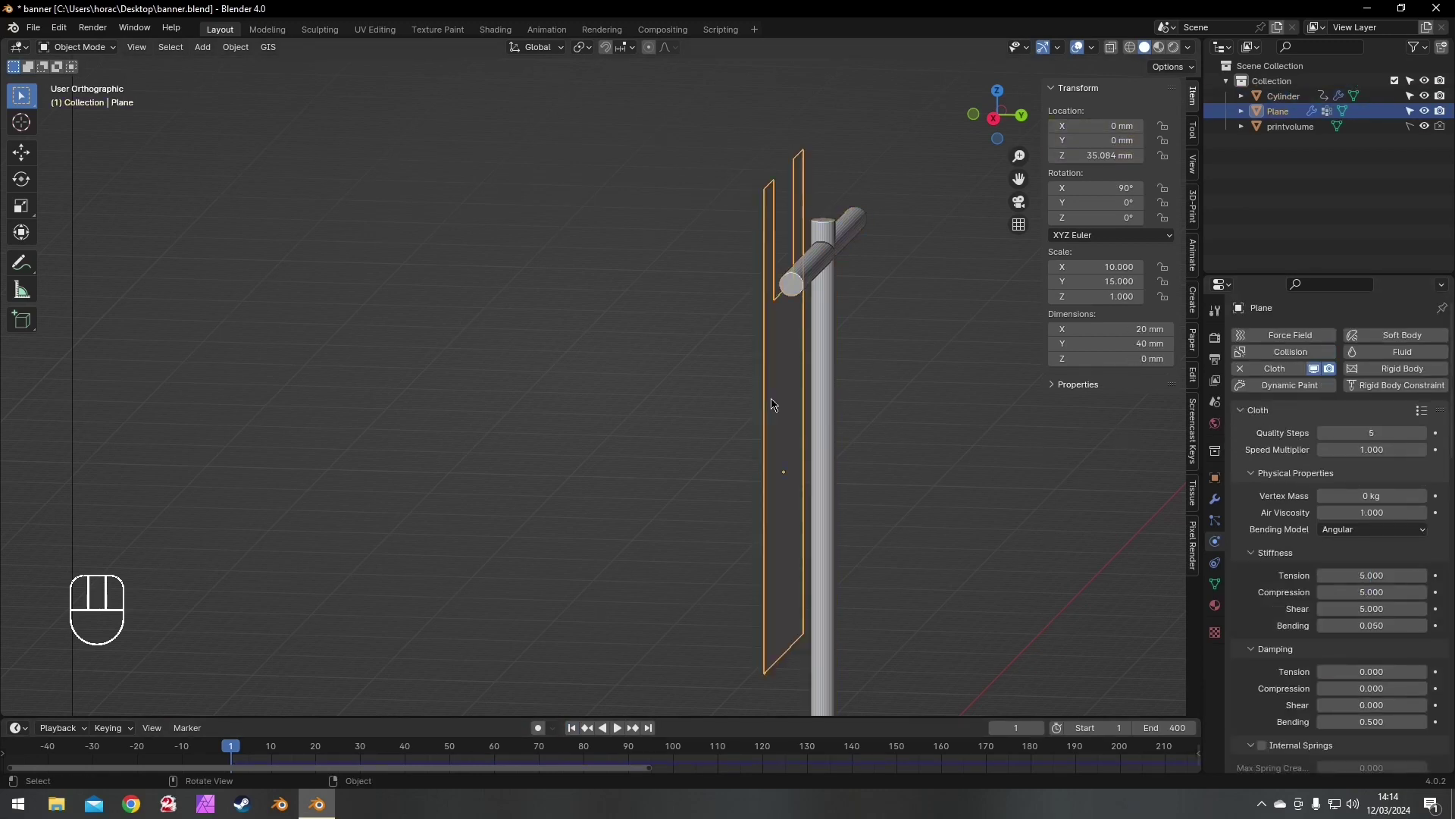
scroll(1323, 485, "up", 5)
scroll(1306, 567, "down", 5)
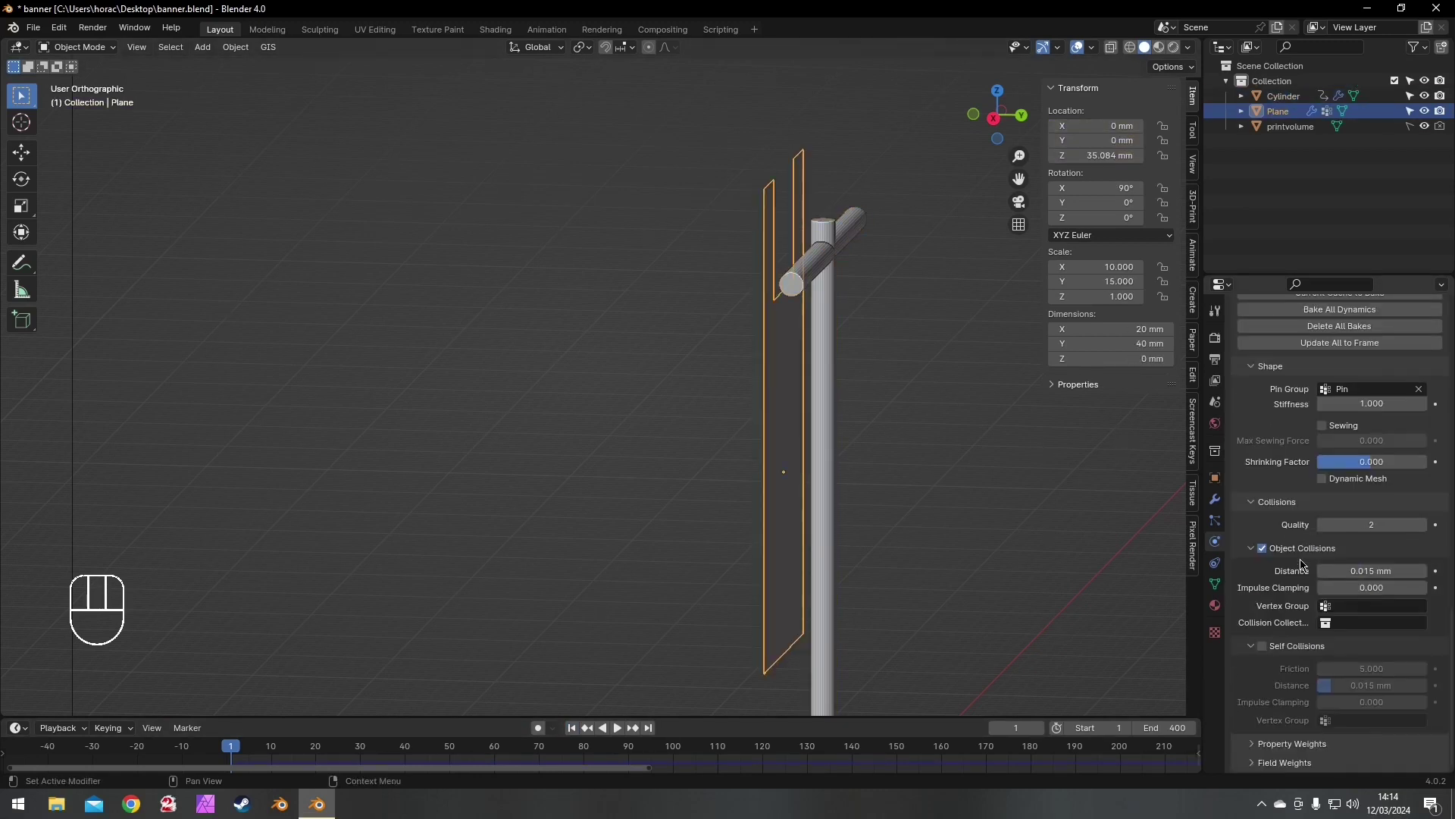
- Enable Self Collisions on the banner's cloth and set its object collision distance to 0.001 mm
left_click(1262, 646)
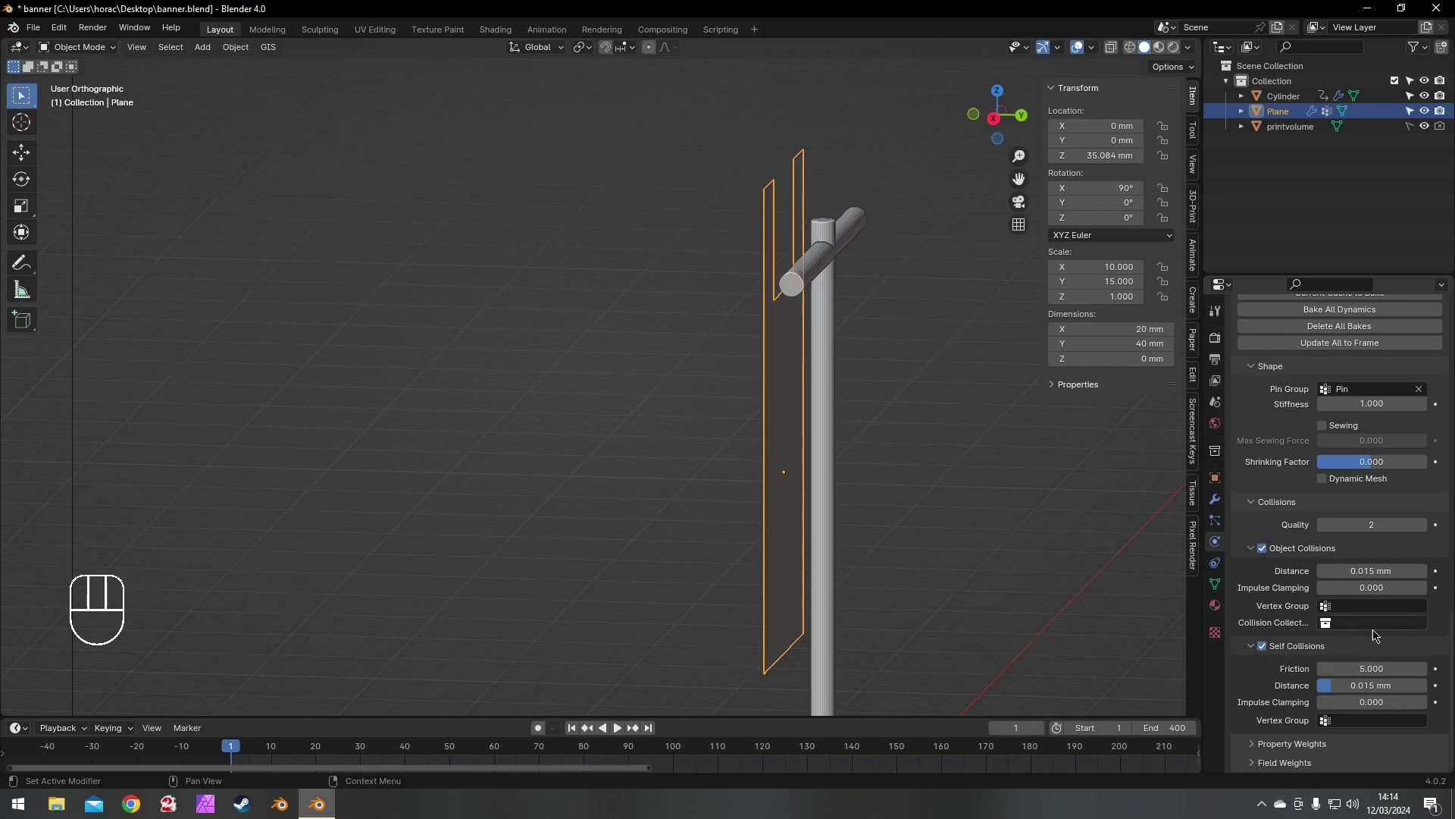
left_click(1377, 571)
type("0.001")
key("Return")
- Bake the banner's cloth simulation again and play it back, examining the drape from the pole side
scroll(1339, 485, "up", 5)
left_click(1340, 441)
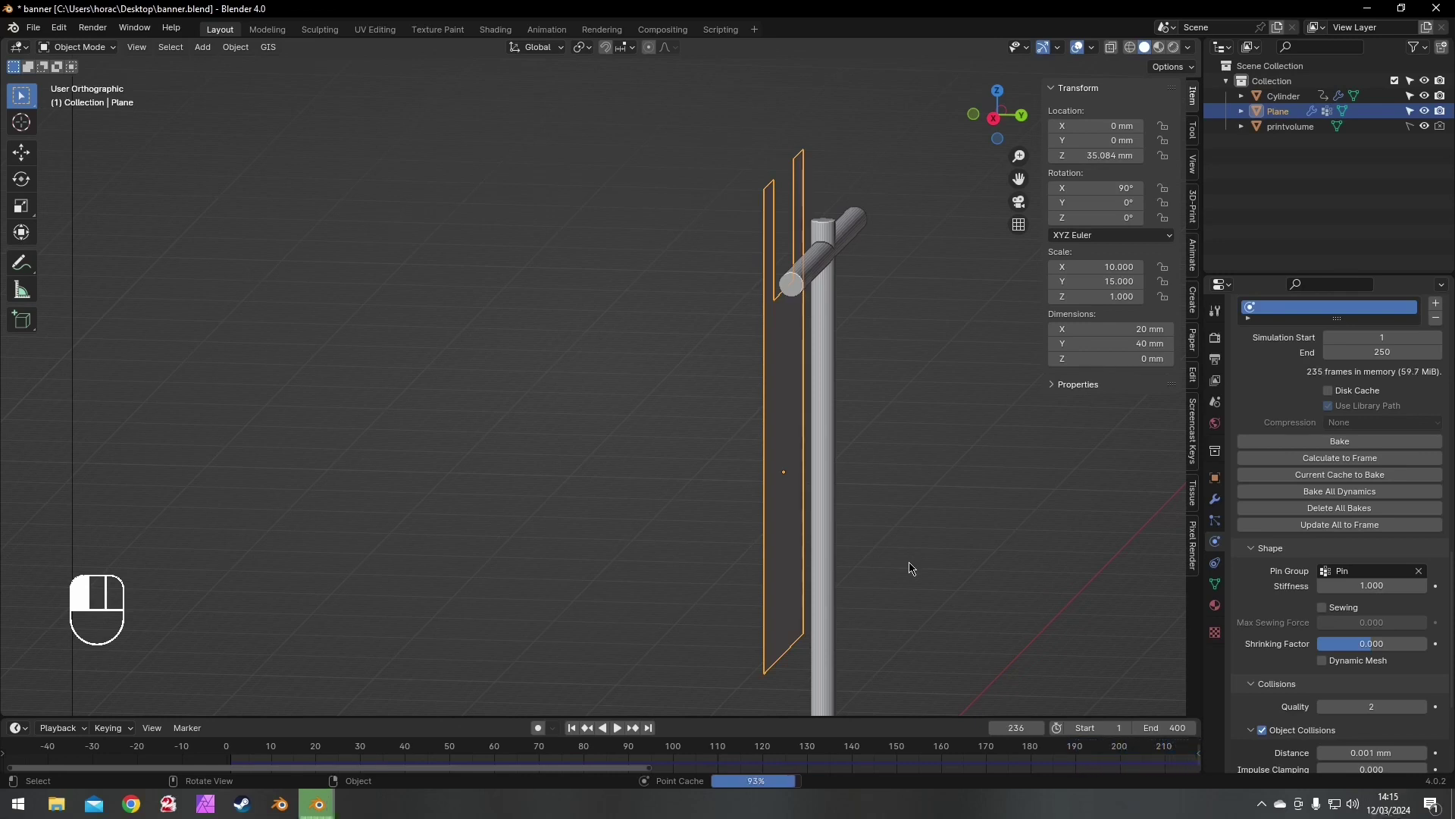
left_click(617, 728)
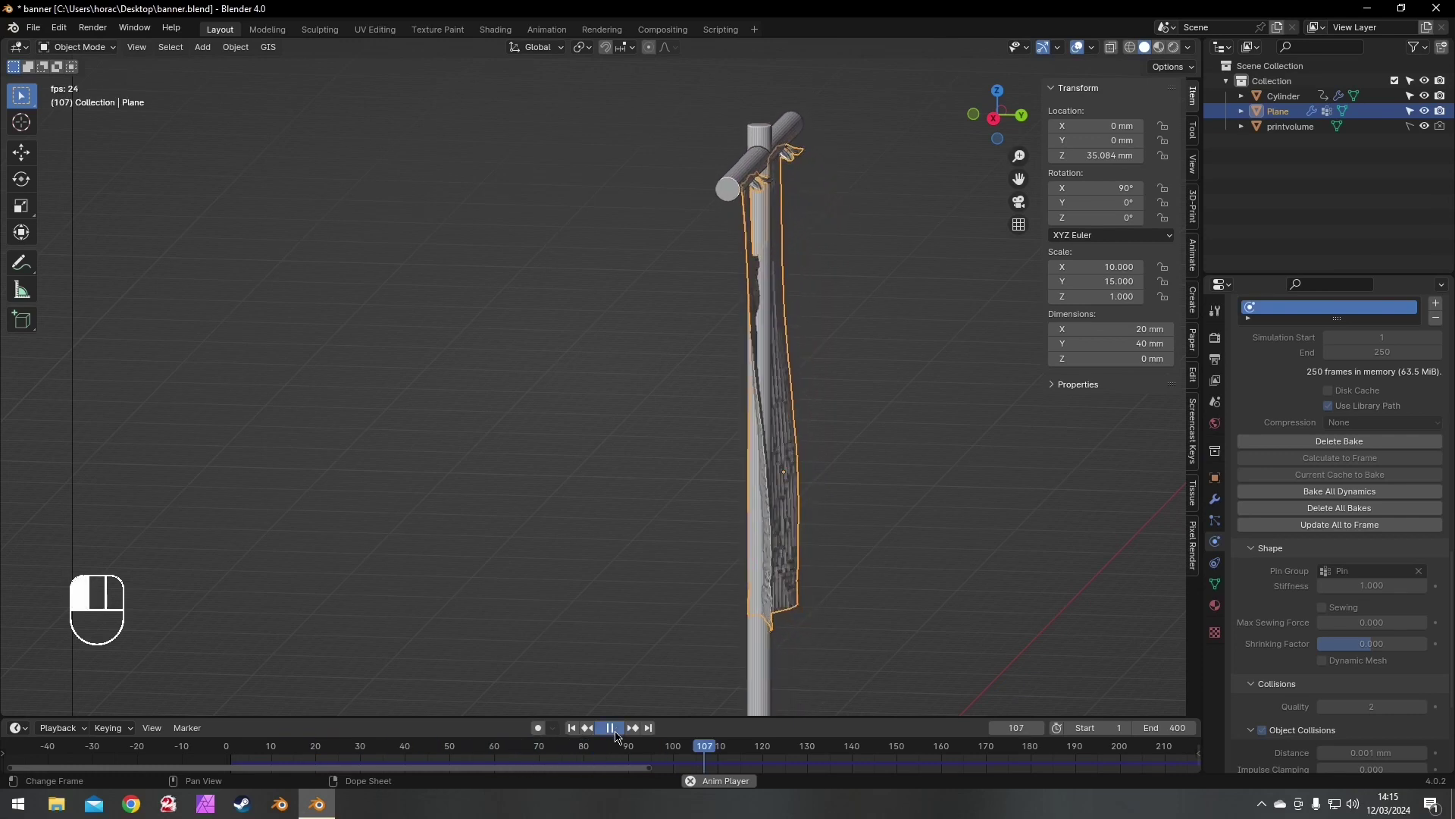
middle_click_drag(531, 455, 854, 508)
left_click(564, 234)
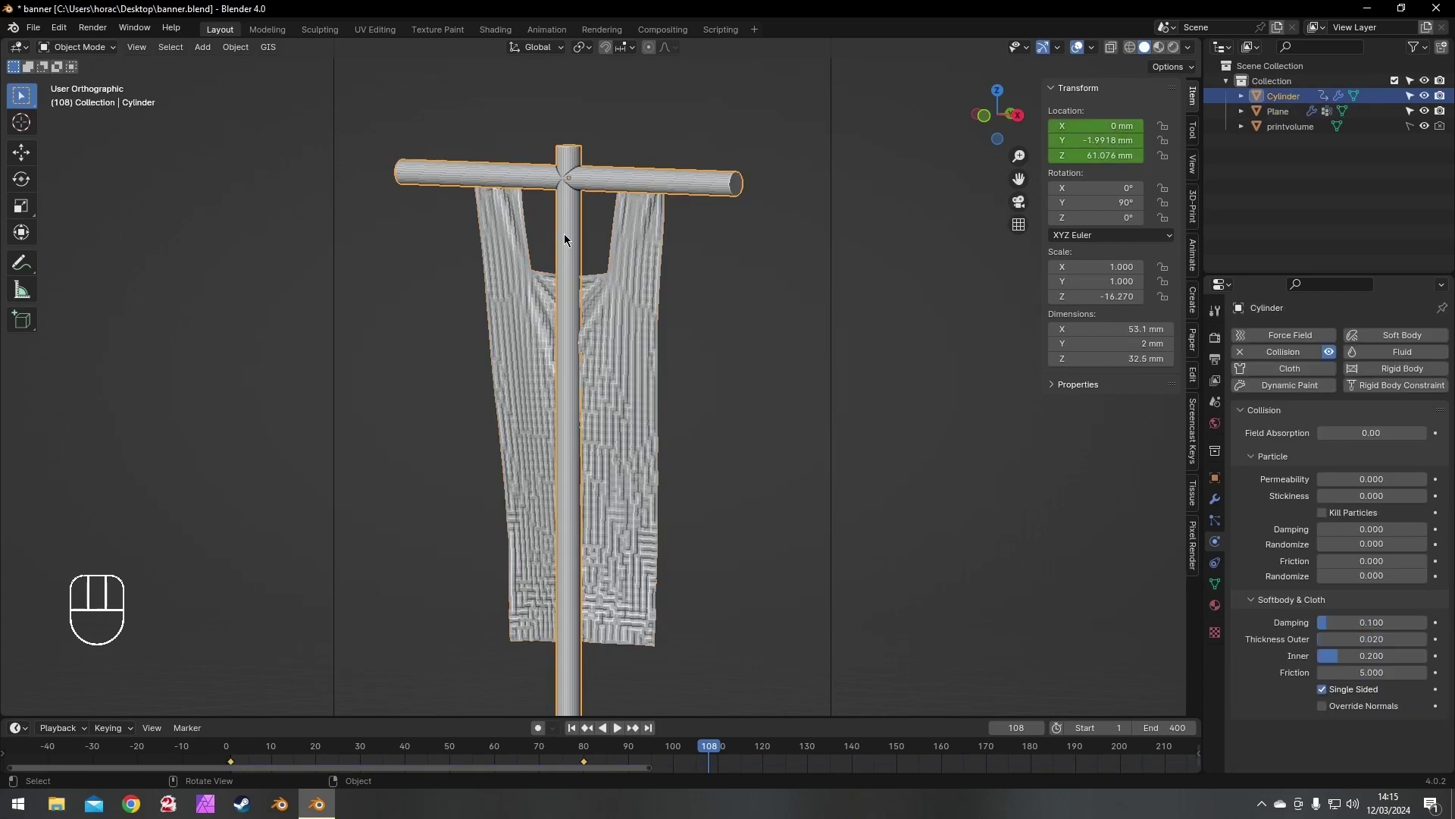
key("KP_Divide")
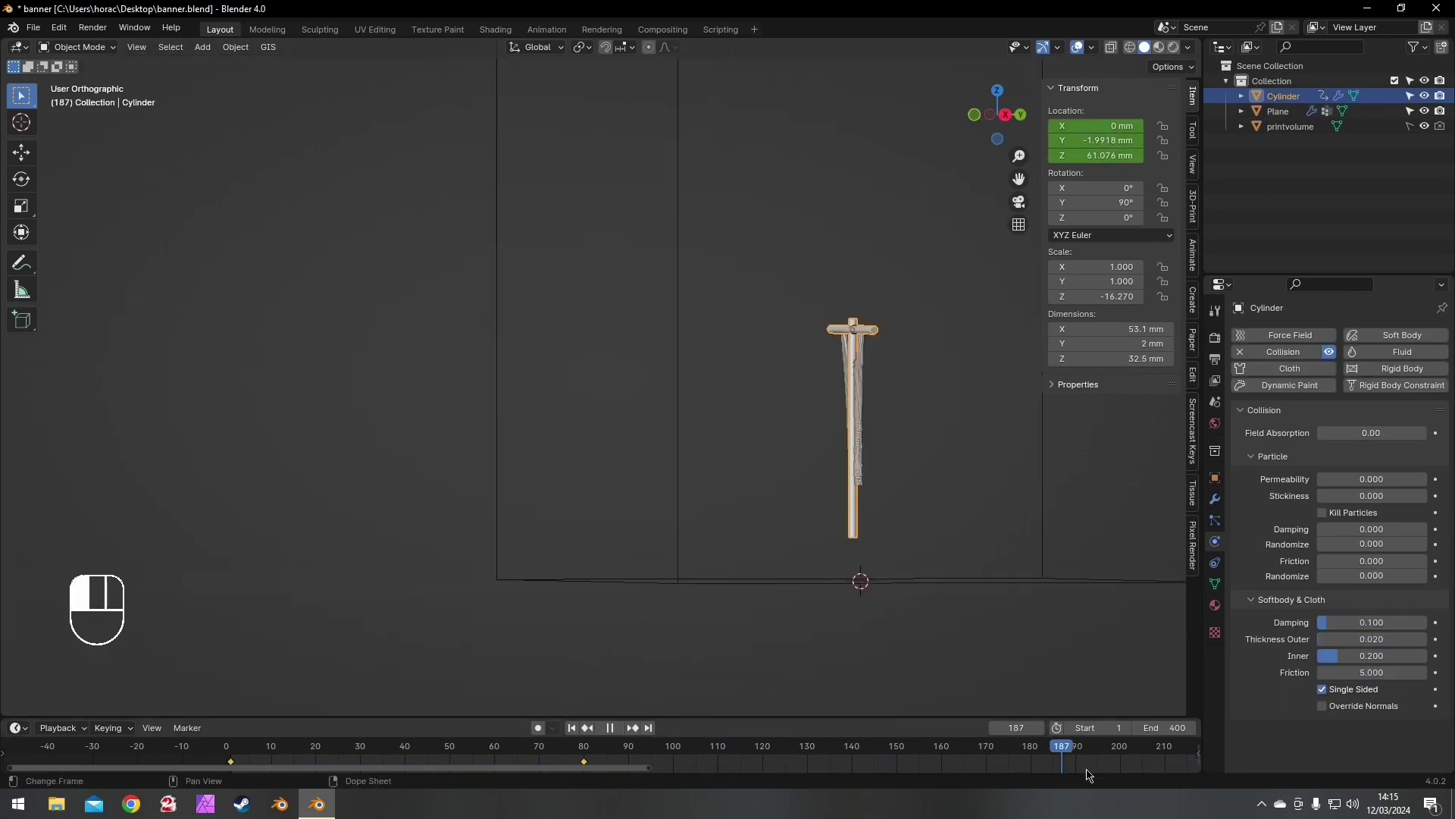
scroll(981, 437, "up", 4)
middle_click_drag(981, 437, 422, 348)
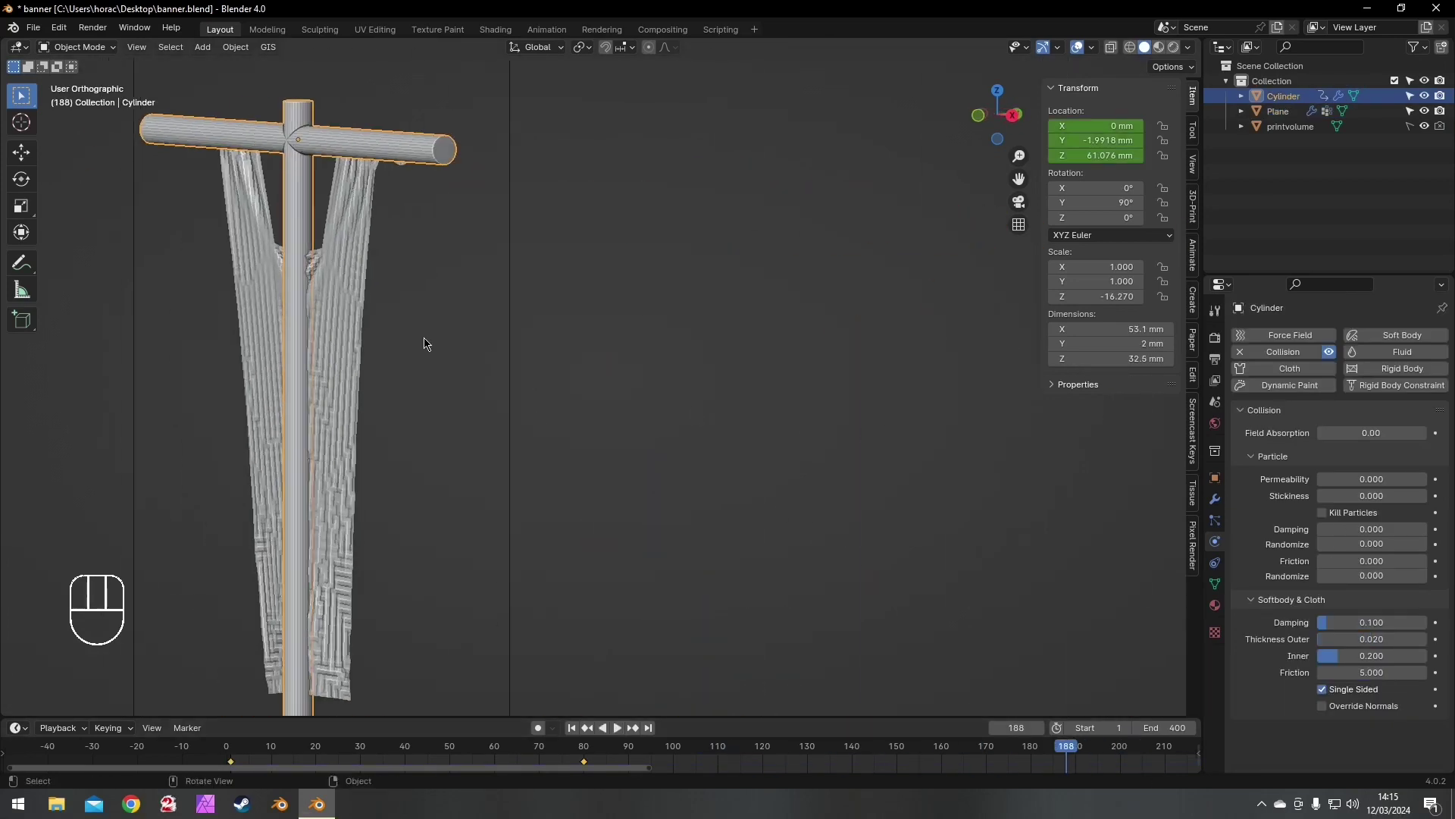
- Return to frame 1 and, in the banner's Edit Mode, select only the vertices of the Pin vertex group
left_click(343, 344)
left_click(572, 728)
key("Tab")
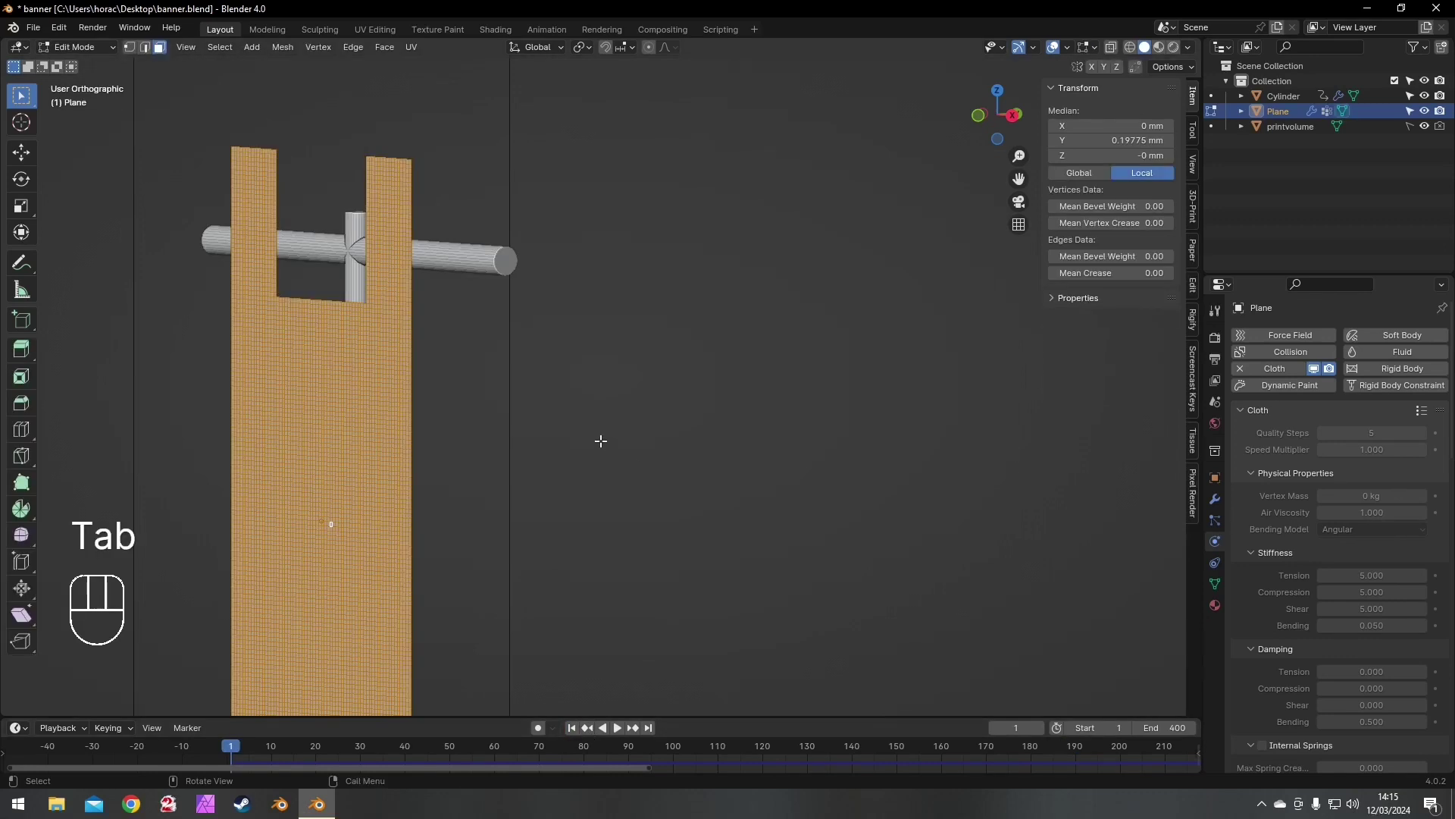
key("a")
key("a")
left_click(1215, 583)
left_click(1288, 387)
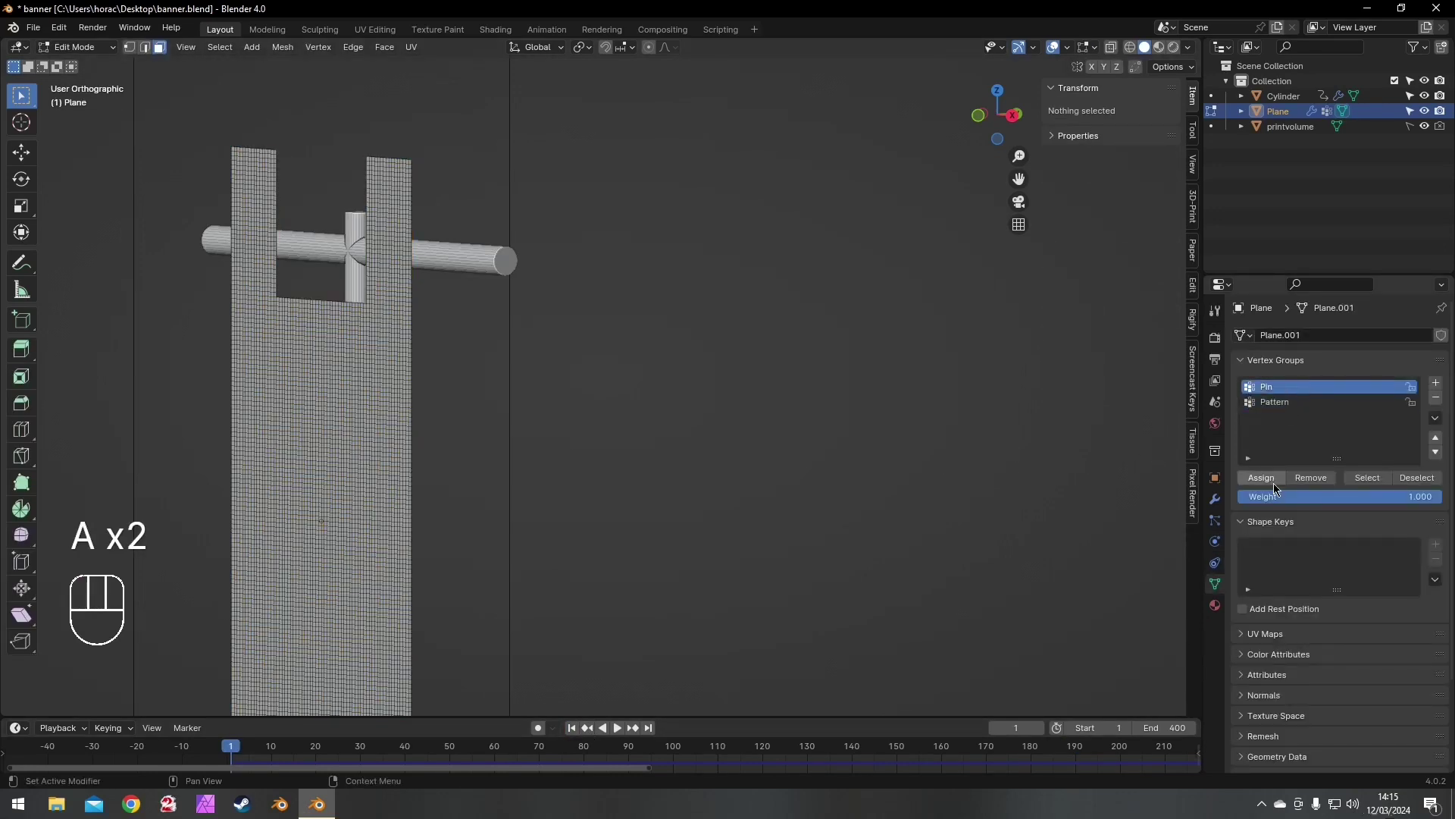
left_click(1368, 477)
- Switch to vertex selection and remove all of the banner's vertices from the Pin vertex group
scroll(462, 299, "up", 5)
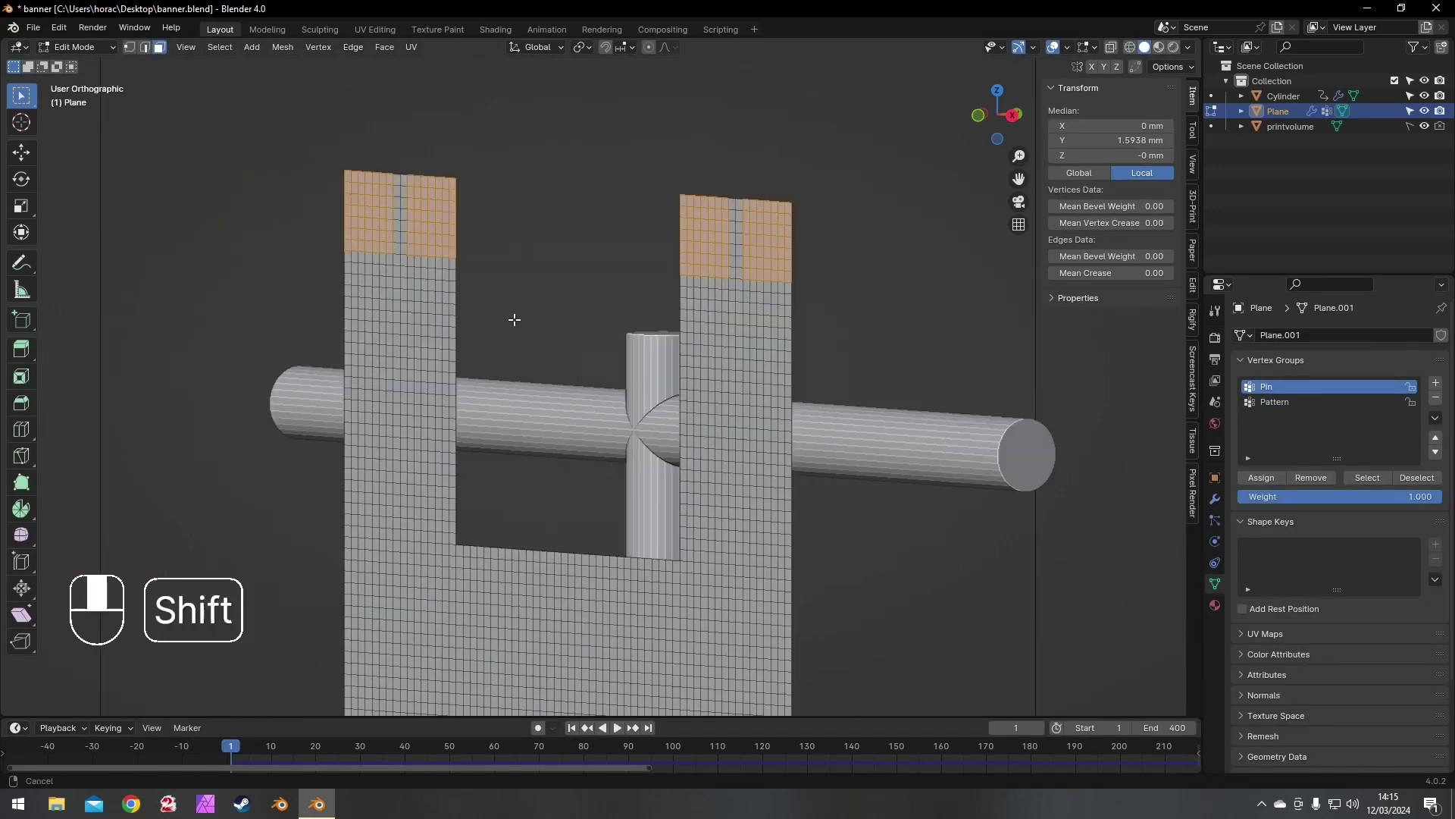
middle_click_drag(510, 318, 562, 344, "shift")
key("c")
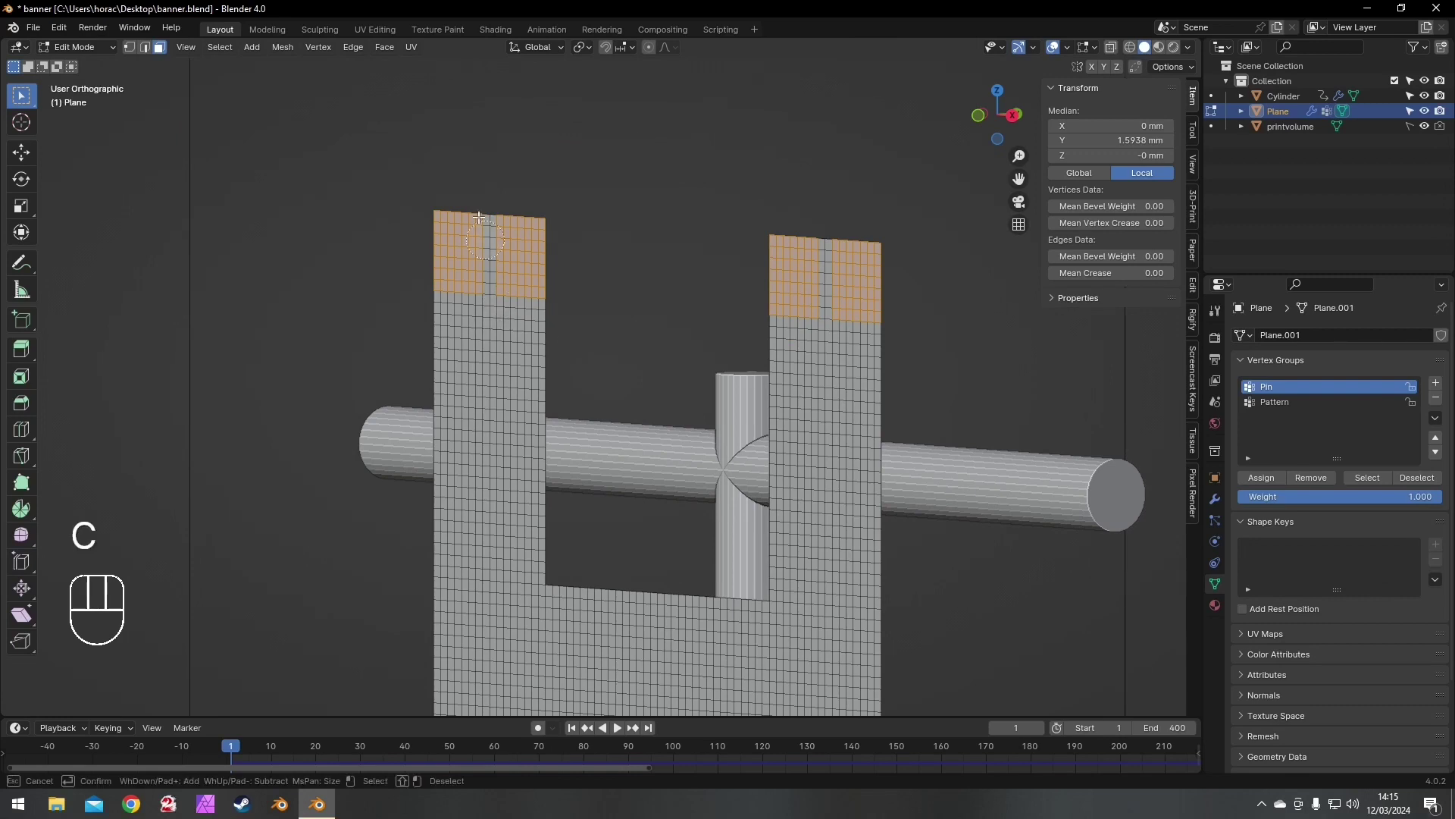
key("Escape")
key("1")
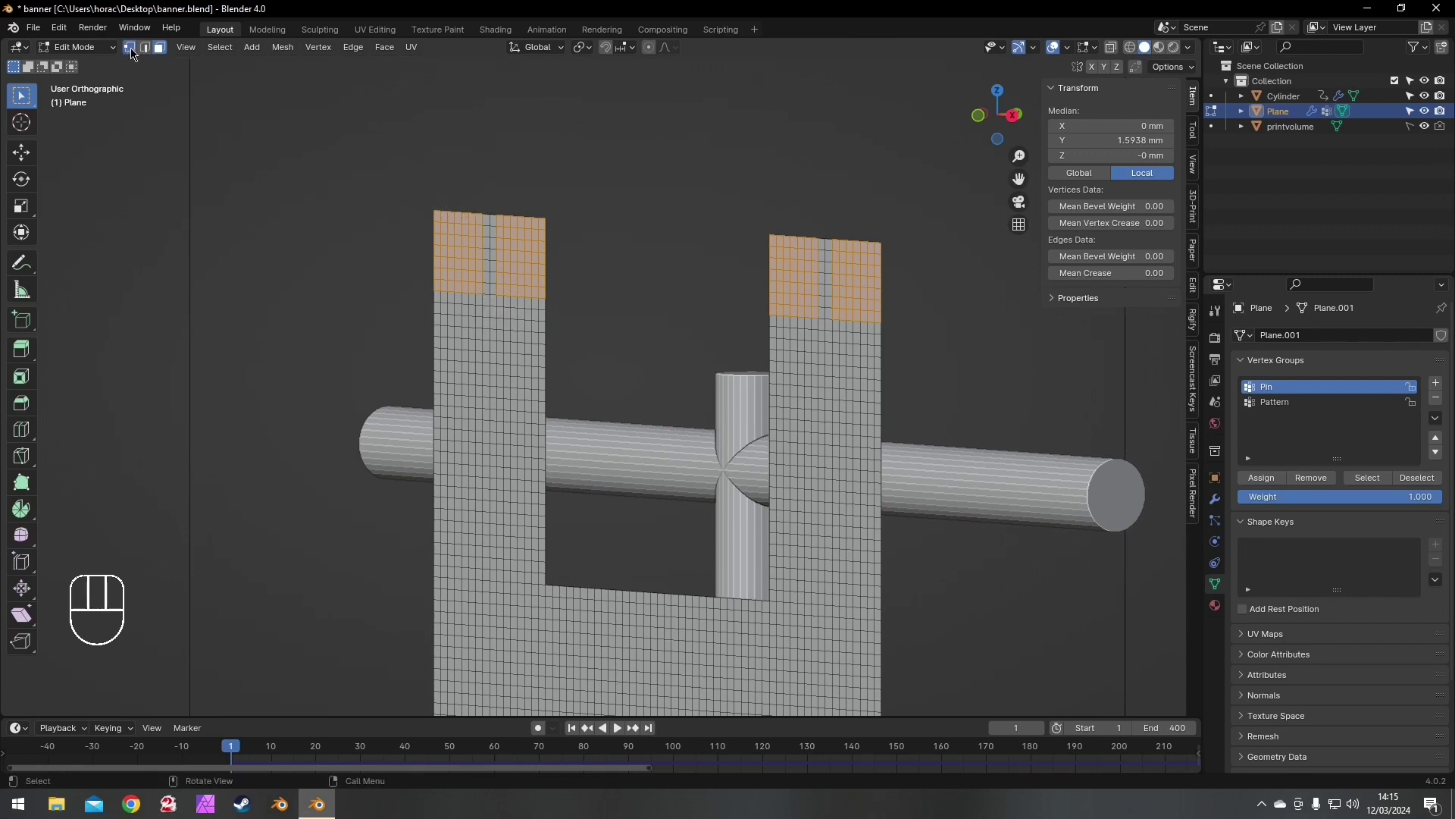
key("c")
mouse_move(469, 215)
left_mouse_down()
mouse_move(467, 242)
mouse_move(522, 300)
mouse_move(502, 229)
mouse_move(459, 290)
mouse_move(531, 300)
left_mouse_up()
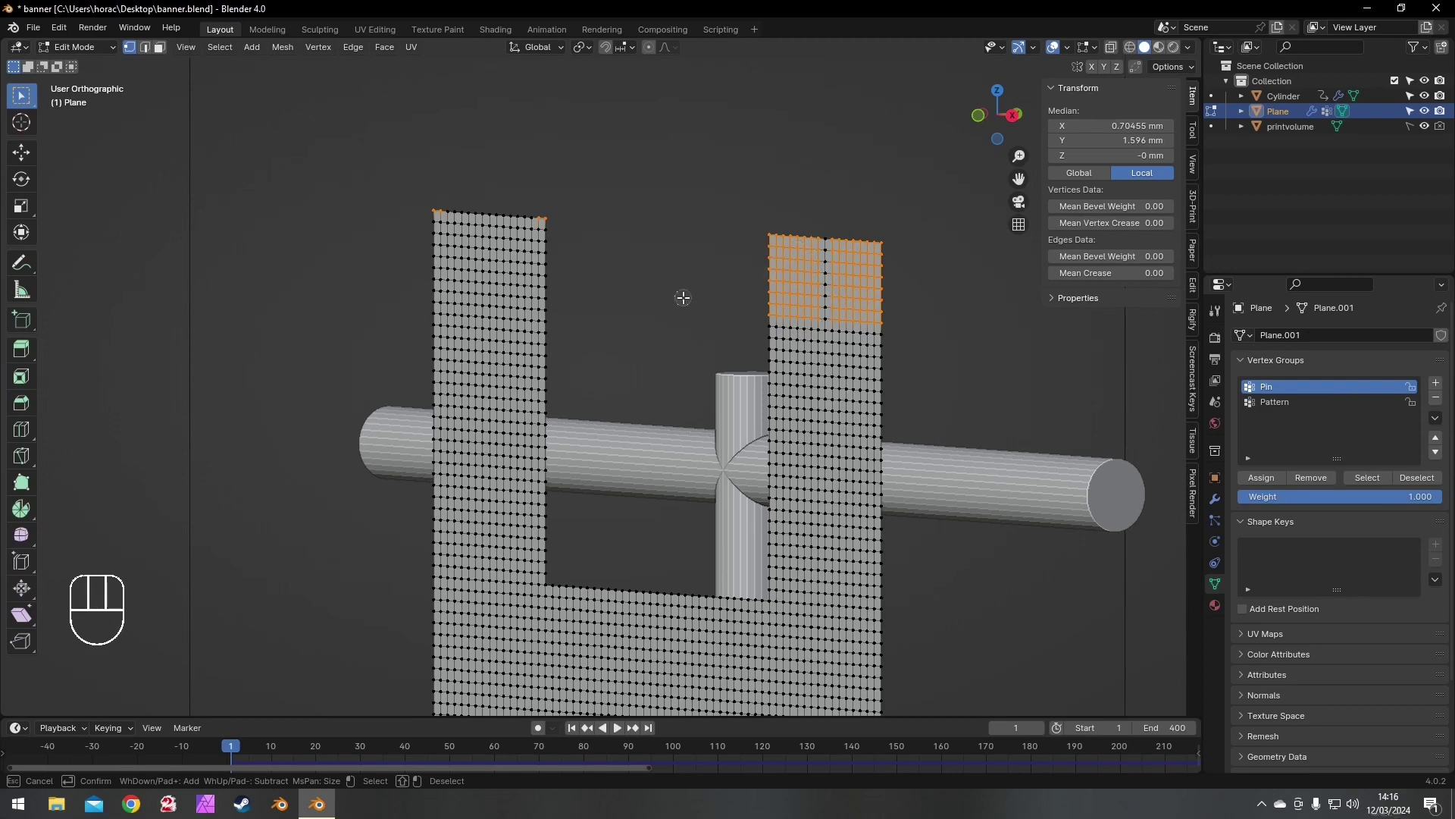
key("a")
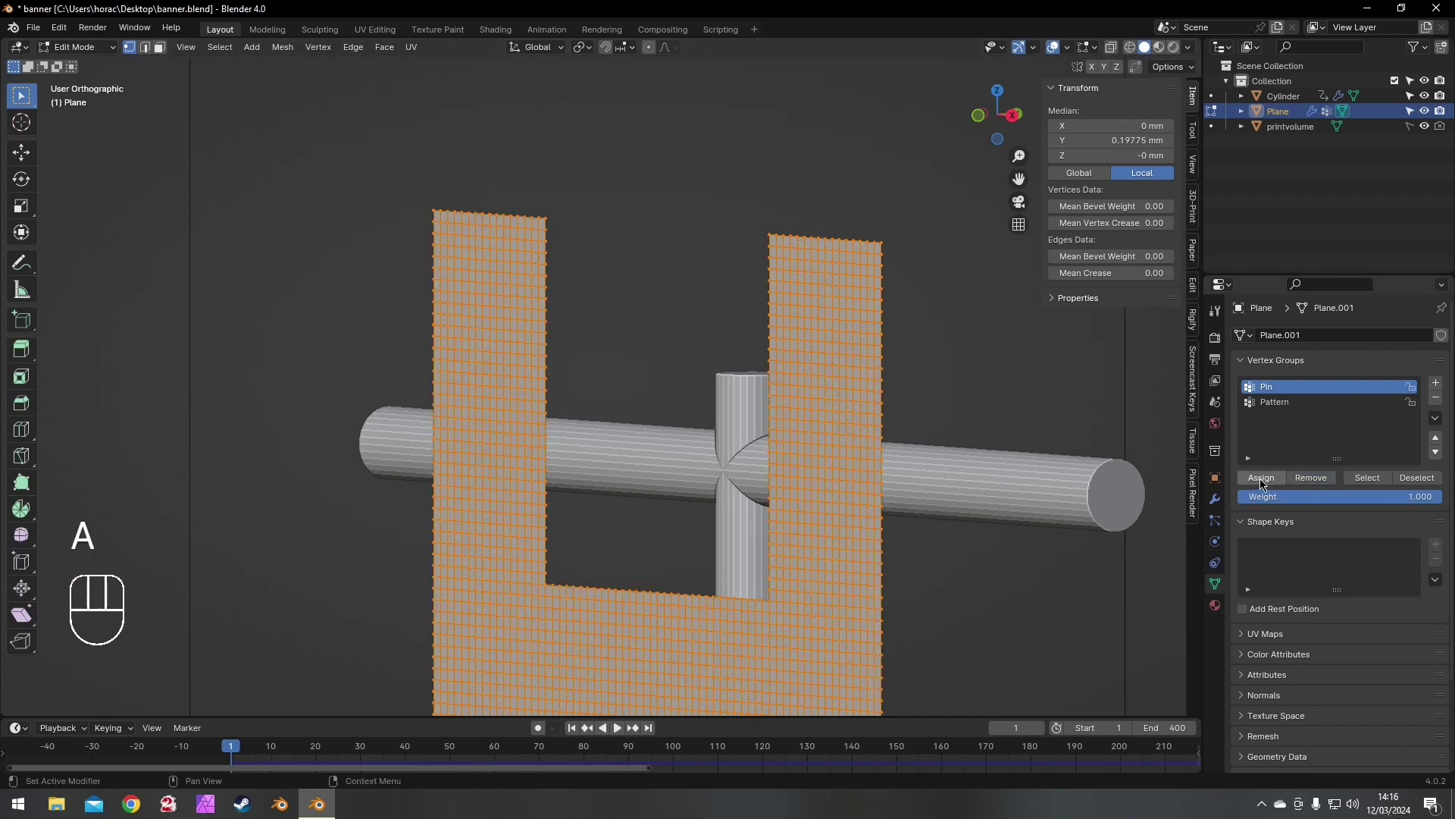
key("a")
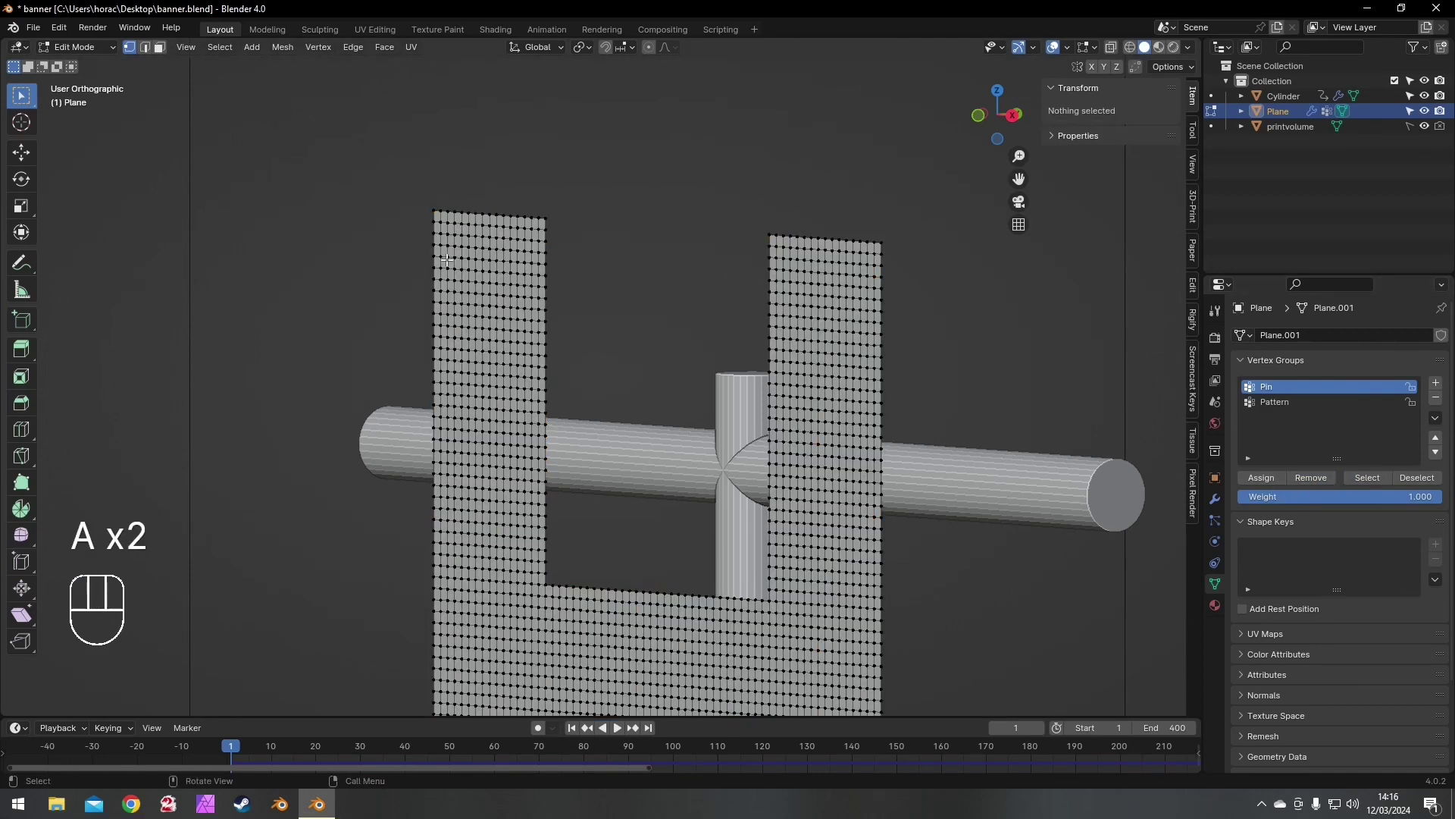
- Circle-select the top corner vertices of both banner tabs, assign them to Pin, check the group's selection and return to Object Mode
key("c")
left_click(433, 212)
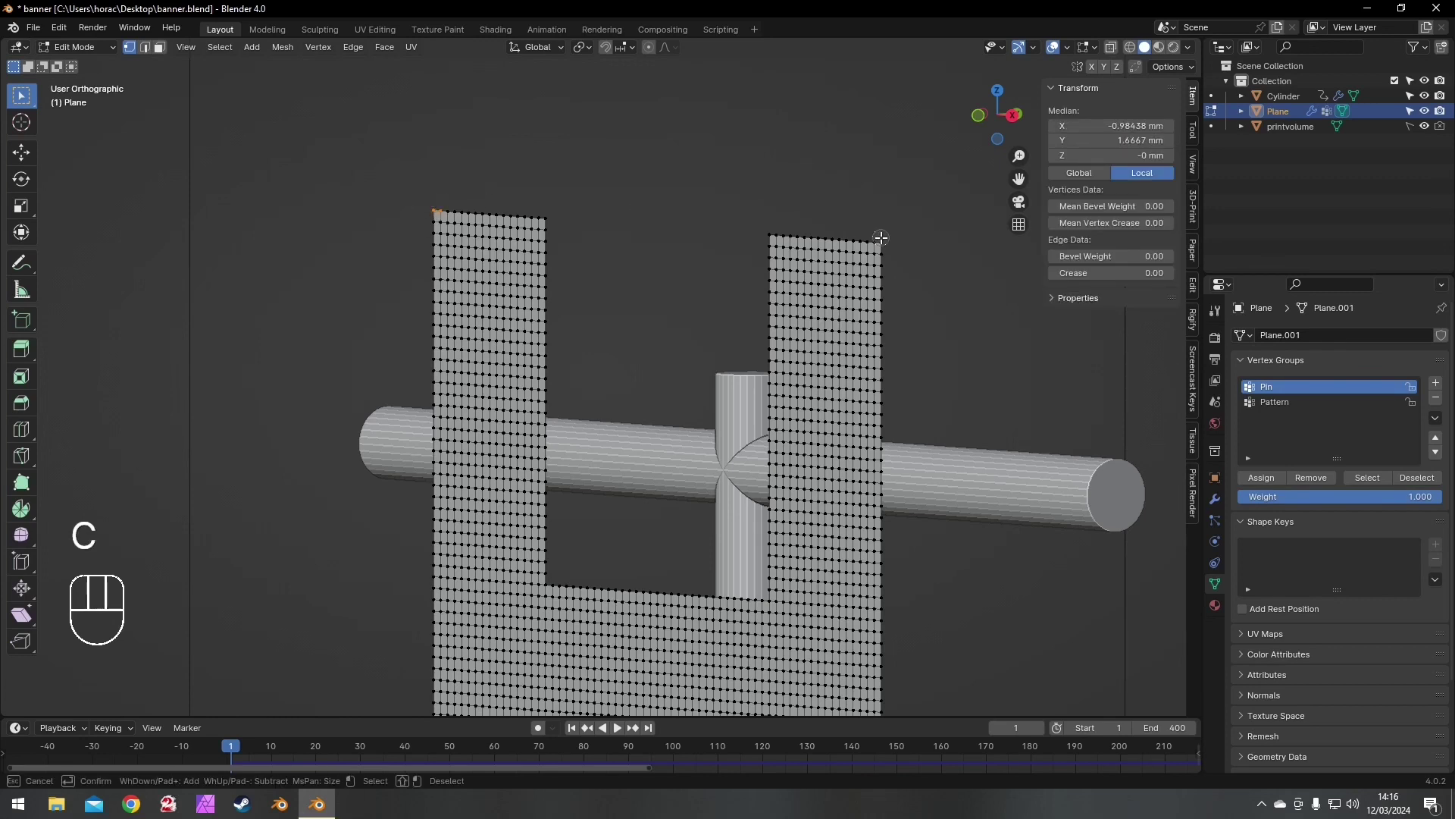
left_click(770, 236)
right_click(546, 207)
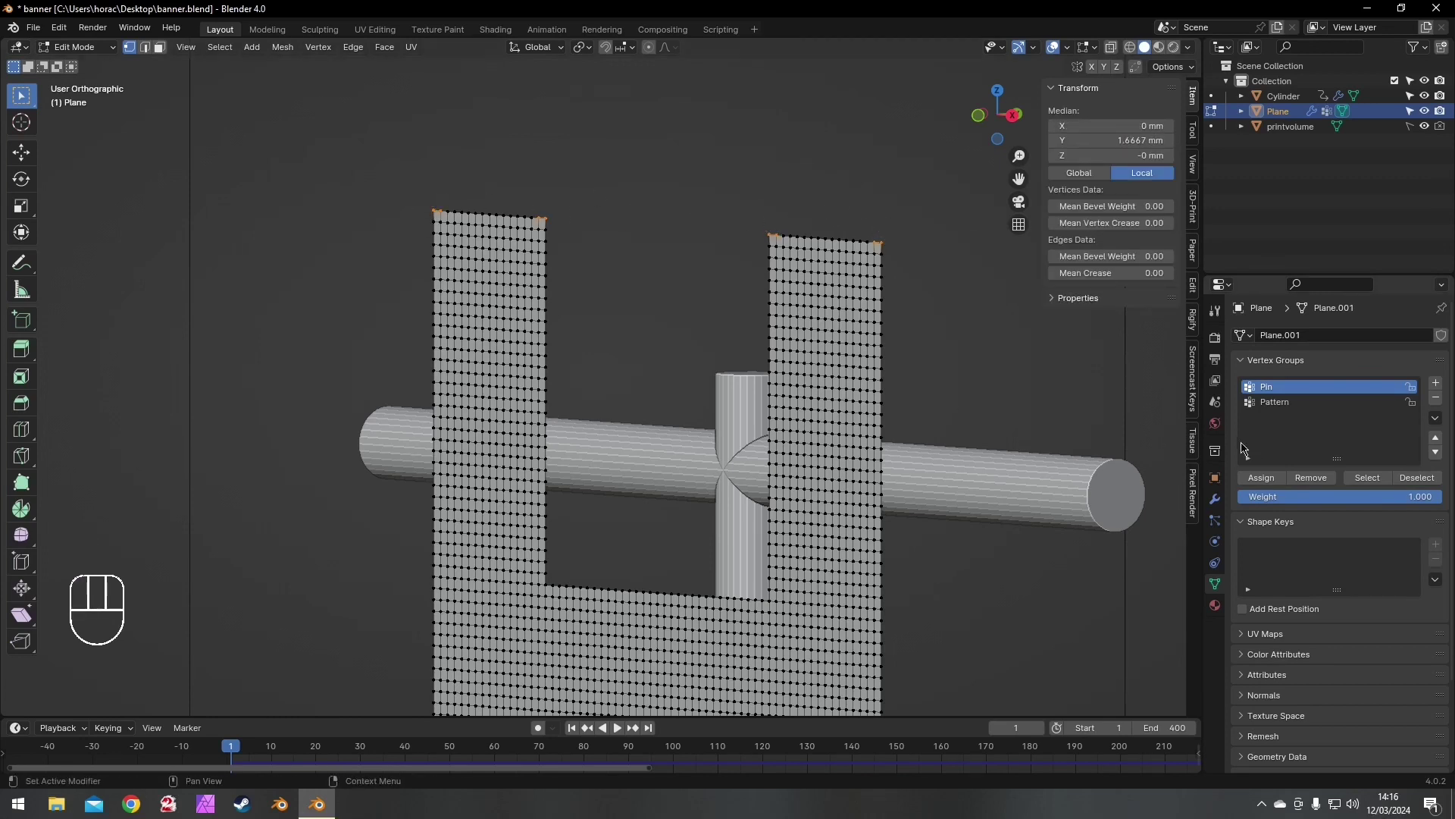
left_click(1367, 478)
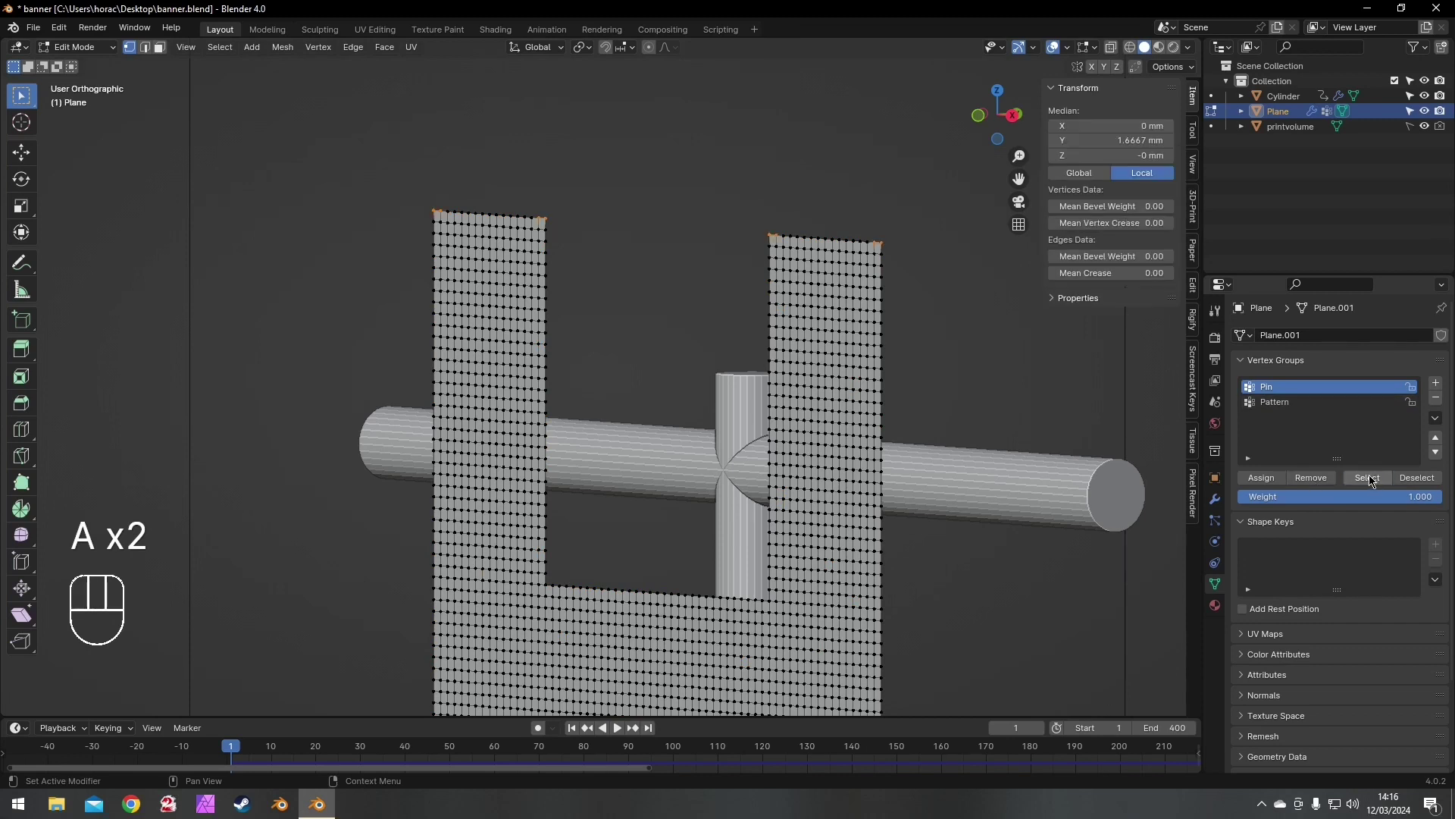
key("a")
key("Tab")
- Partially bake the banner's cloth with the reduced Pin group, play it back over the pole and return to frame 1
left_click(1215, 500)
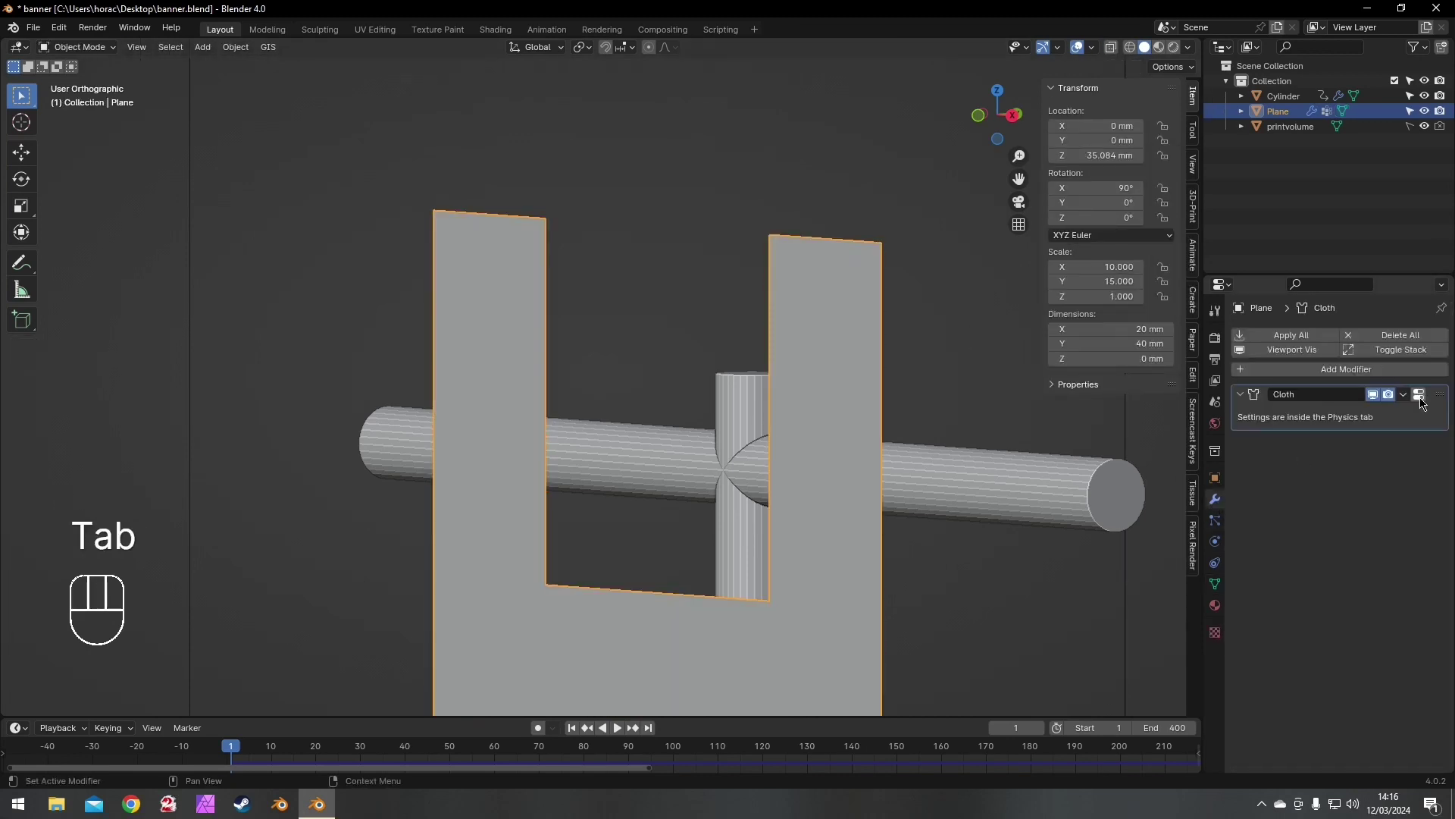
left_click(1215, 541)
scroll(1334, 454, "down", 5)
left_click(1340, 504)
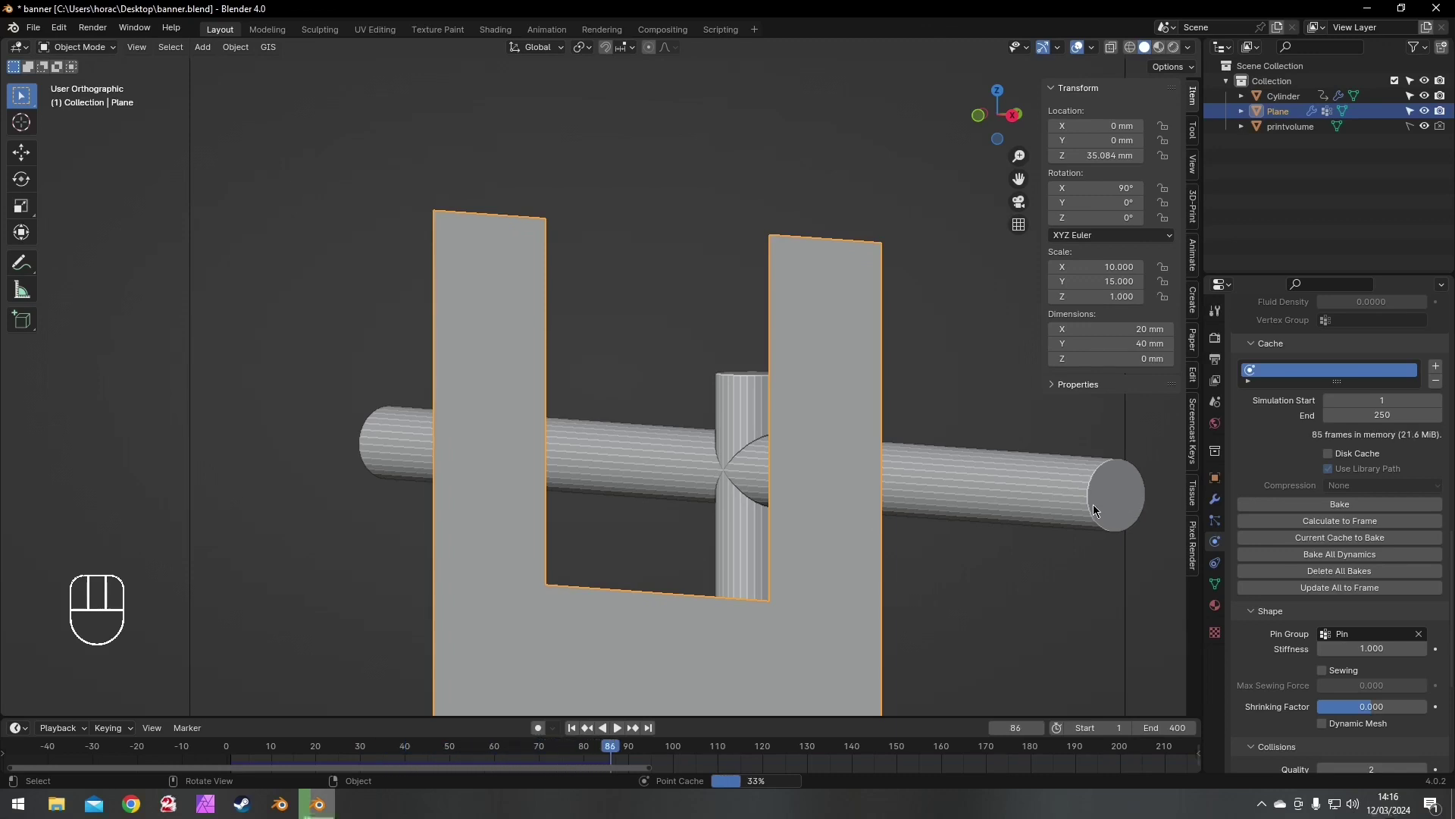
key("Escape")
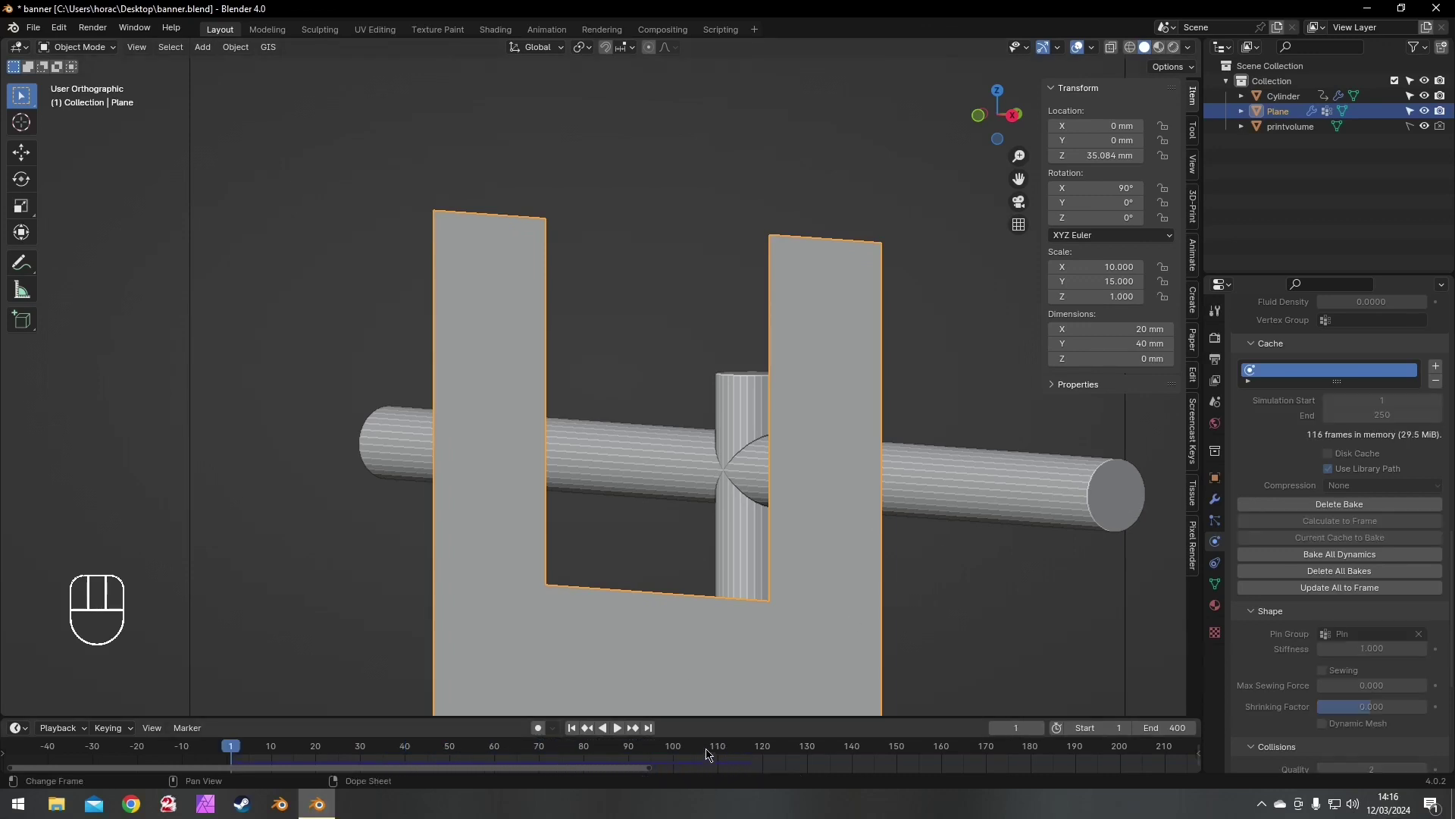
left_click(617, 729)
left_click(614, 731)
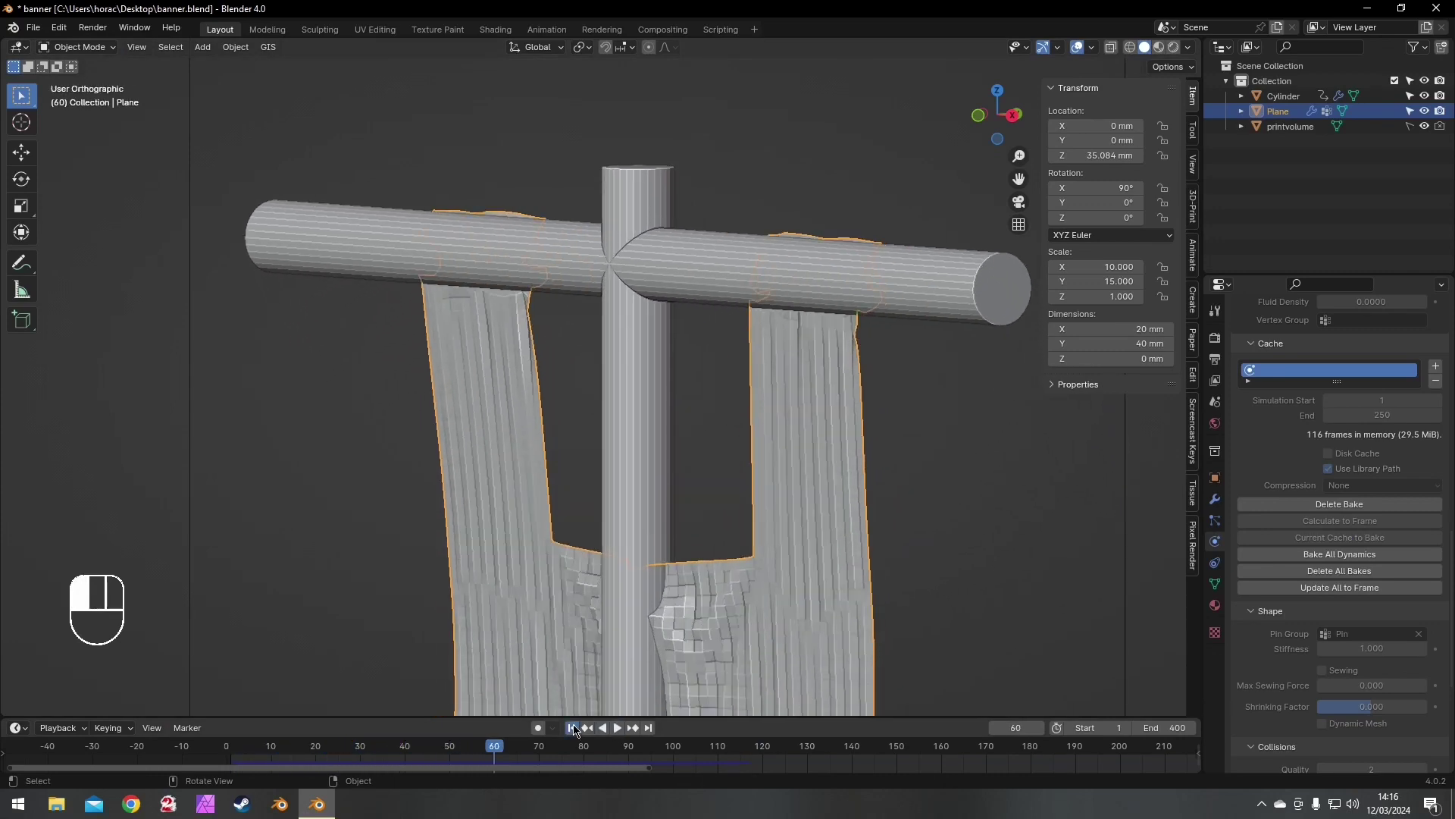
left_click(573, 729)
- Apply the rotation and scale of both the pole and the banner
key("ctrl+a")
left_click(746, 602)
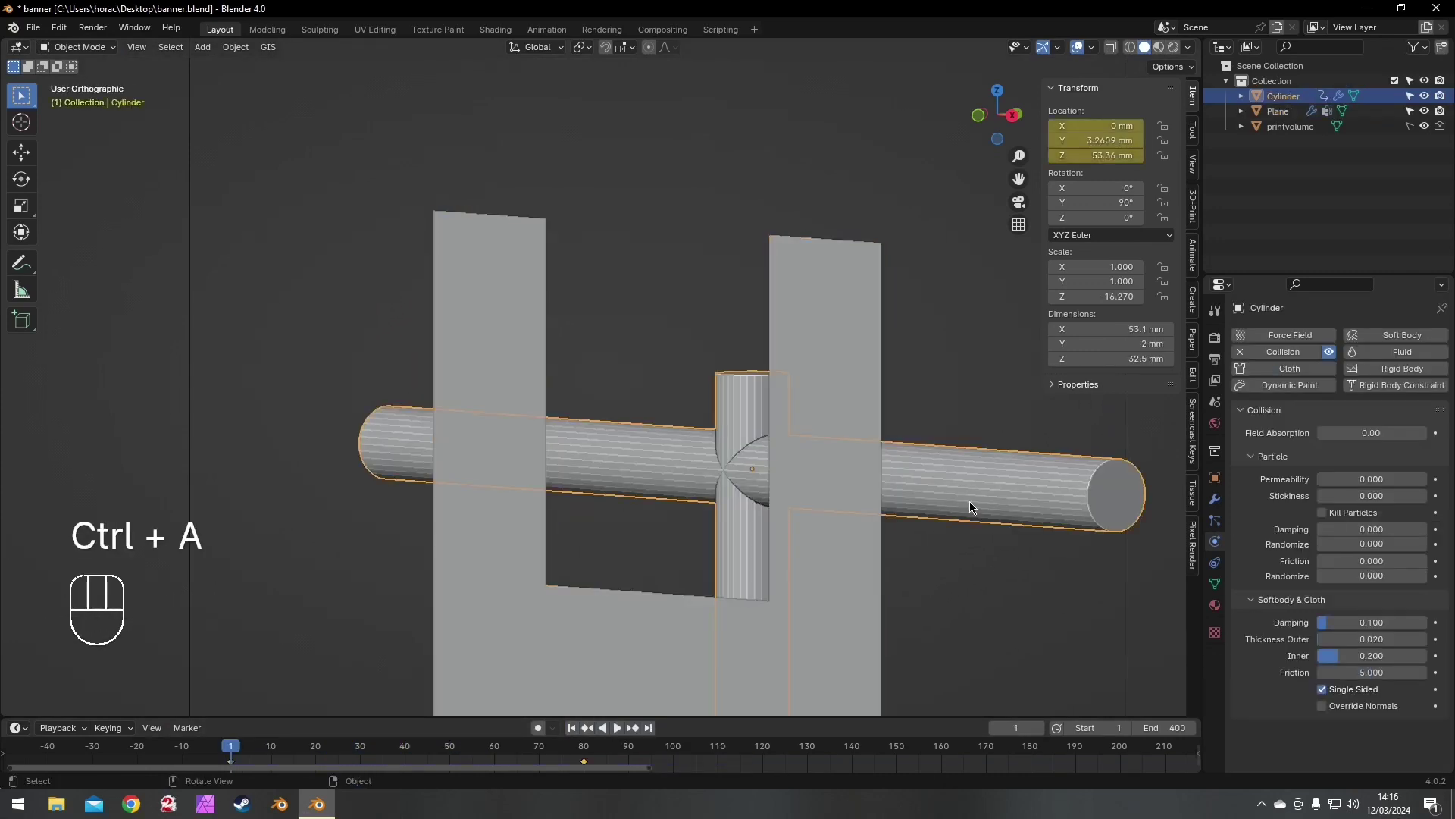
key("ctrl+a")
left_click(974, 510)
- Delete the banner's old cloth bake, partially bake it again with the applied transforms and play back to frame 100
left_click(616, 728)
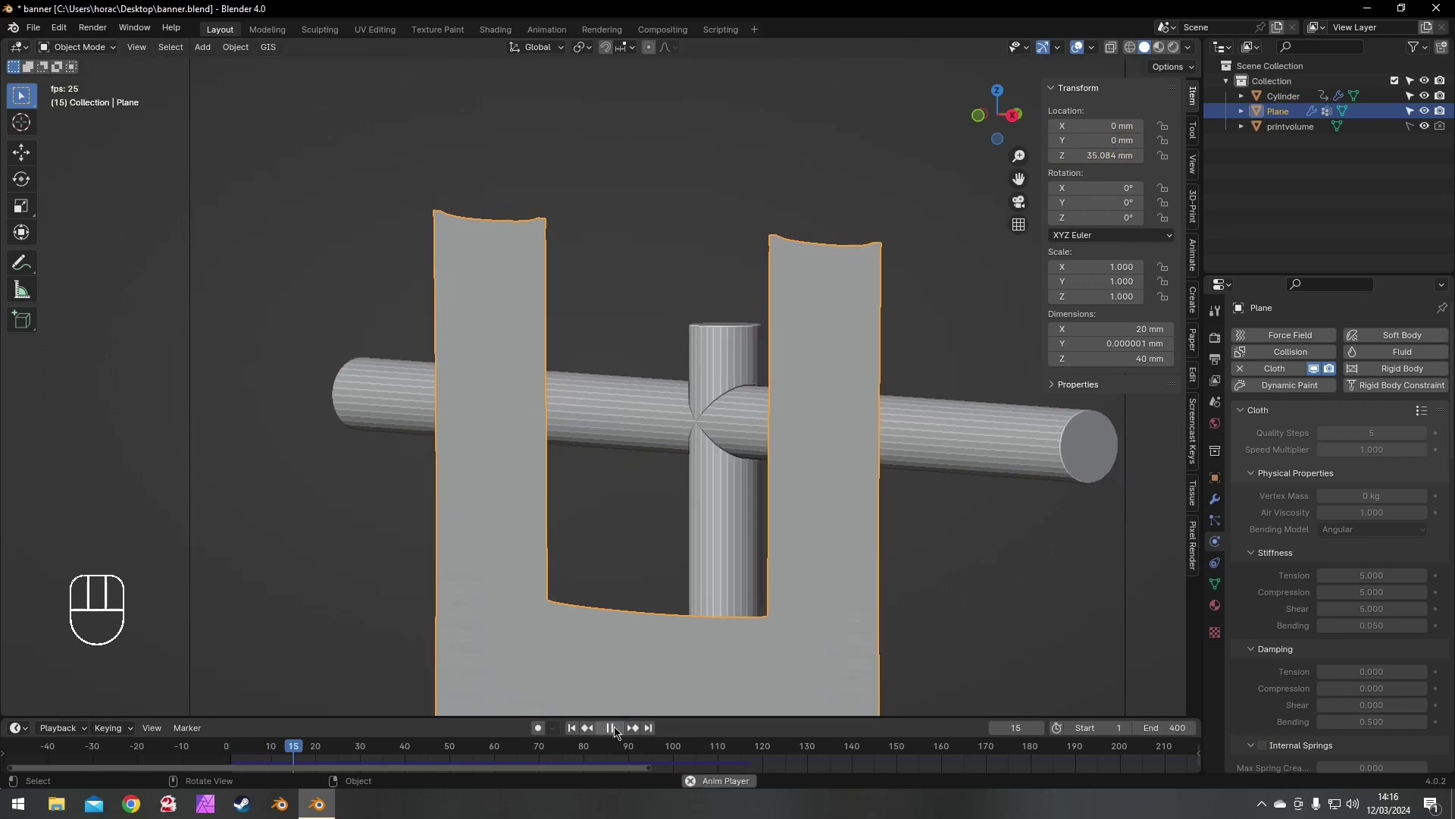
left_click(617, 729)
left_click(574, 728)
scroll(1322, 567, "down", 4)
scroll(1322, 567, "down", 10)
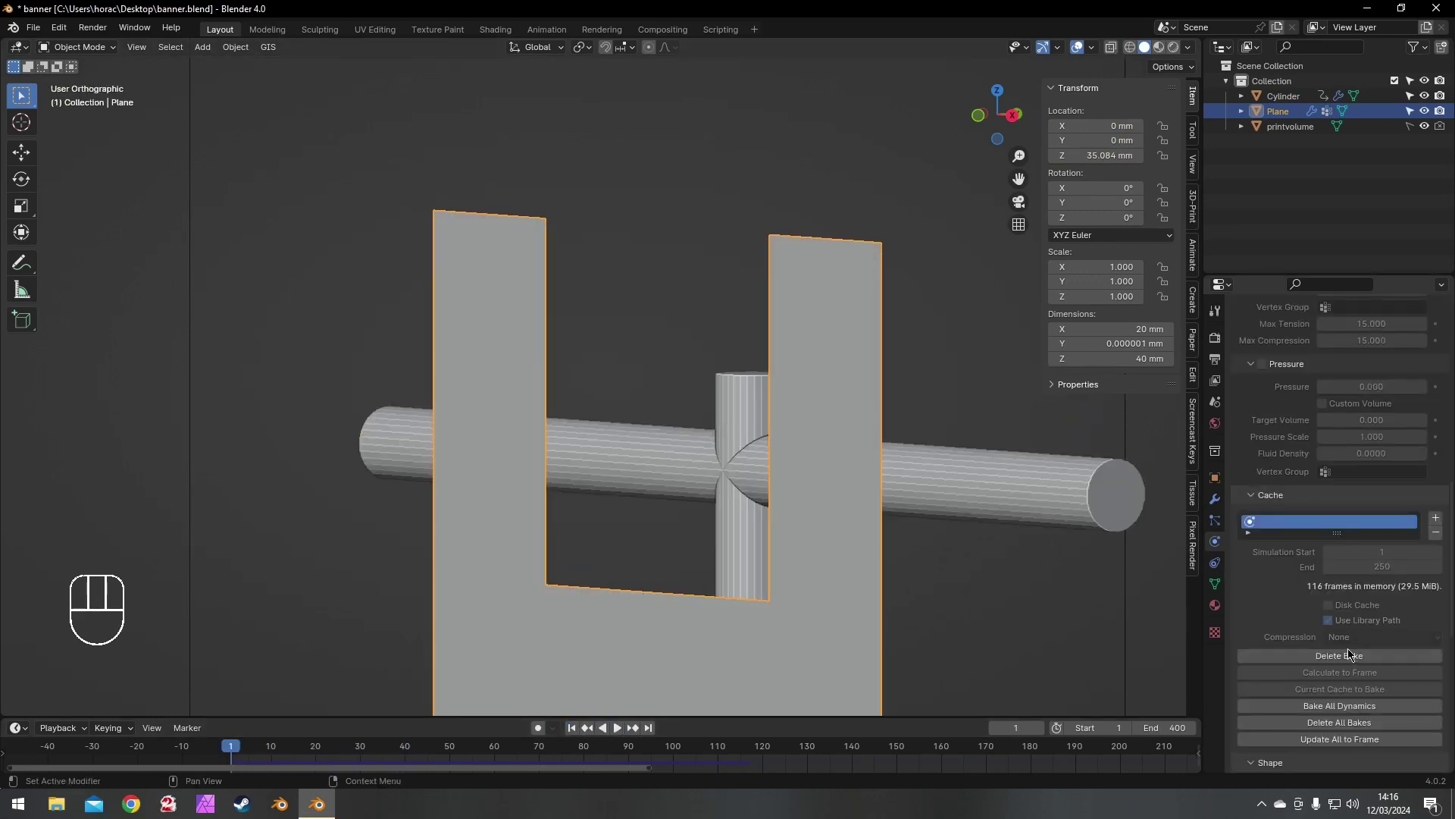
left_click(1289, 656)
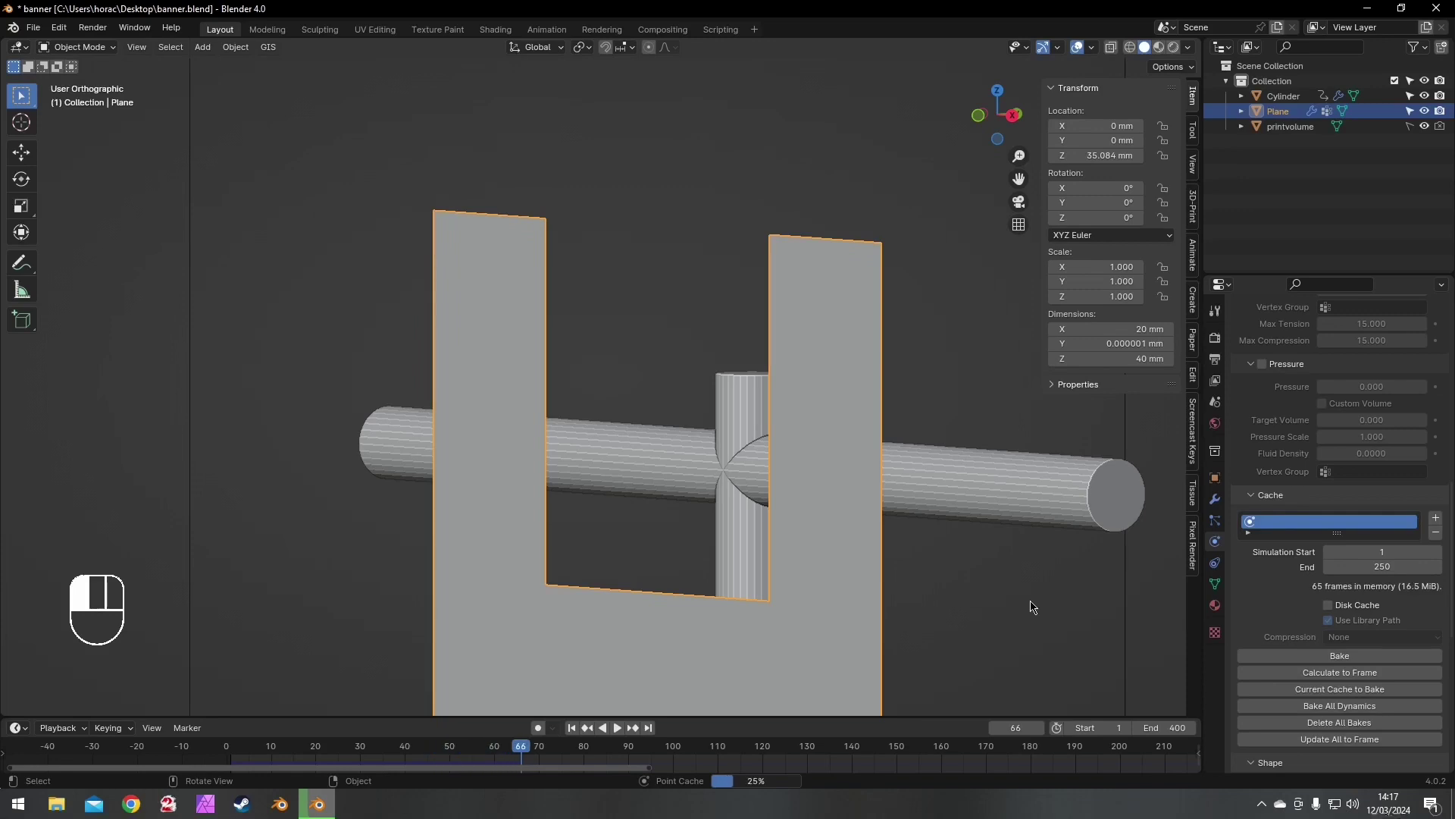
key("Escape")
left_click(617, 728)
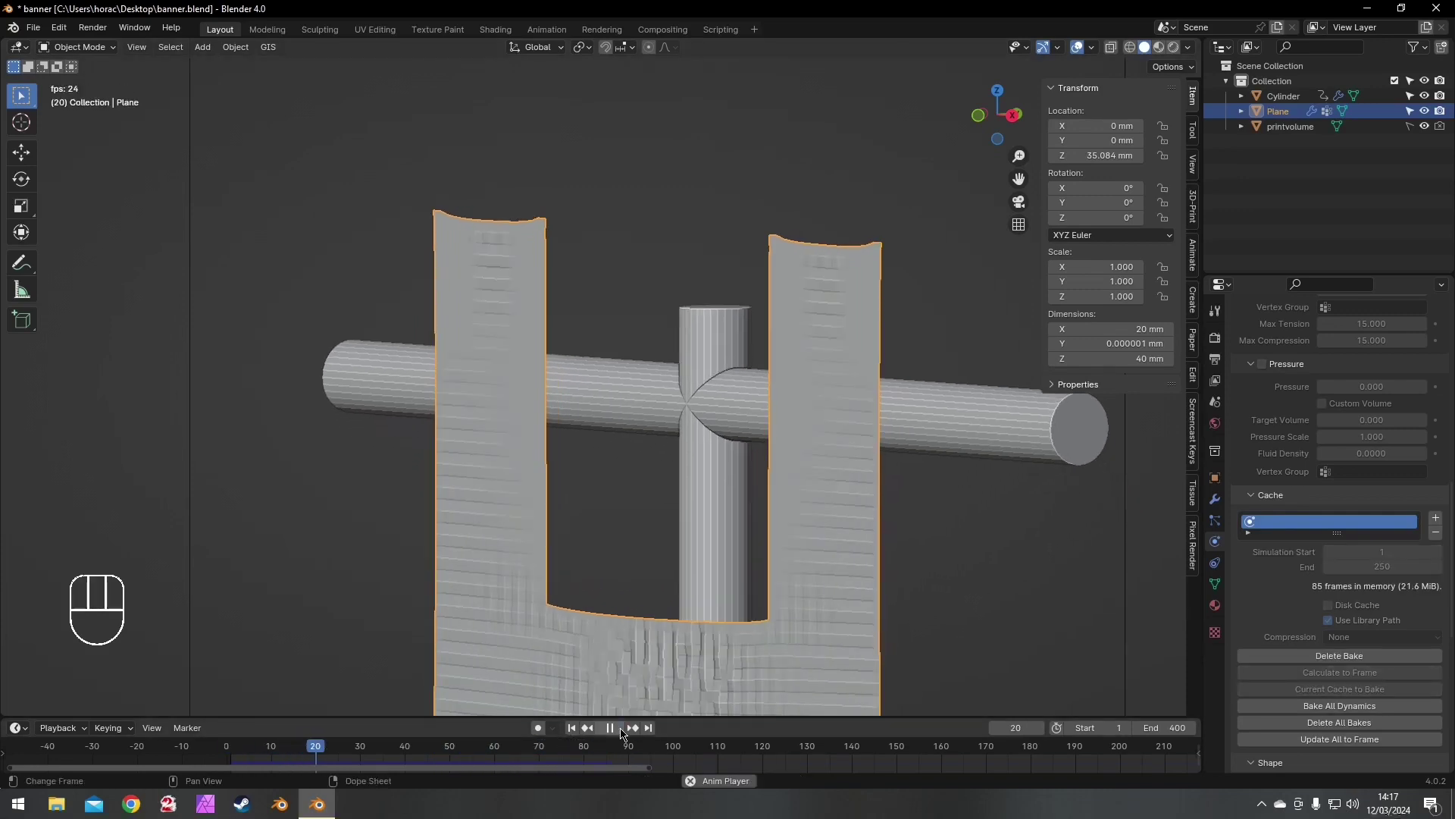
left_click(620, 729)
- Examine the drape at frame 100 from several sides of the pole and review the banner's cloth settings
scroll(912, 500, "down", 3)
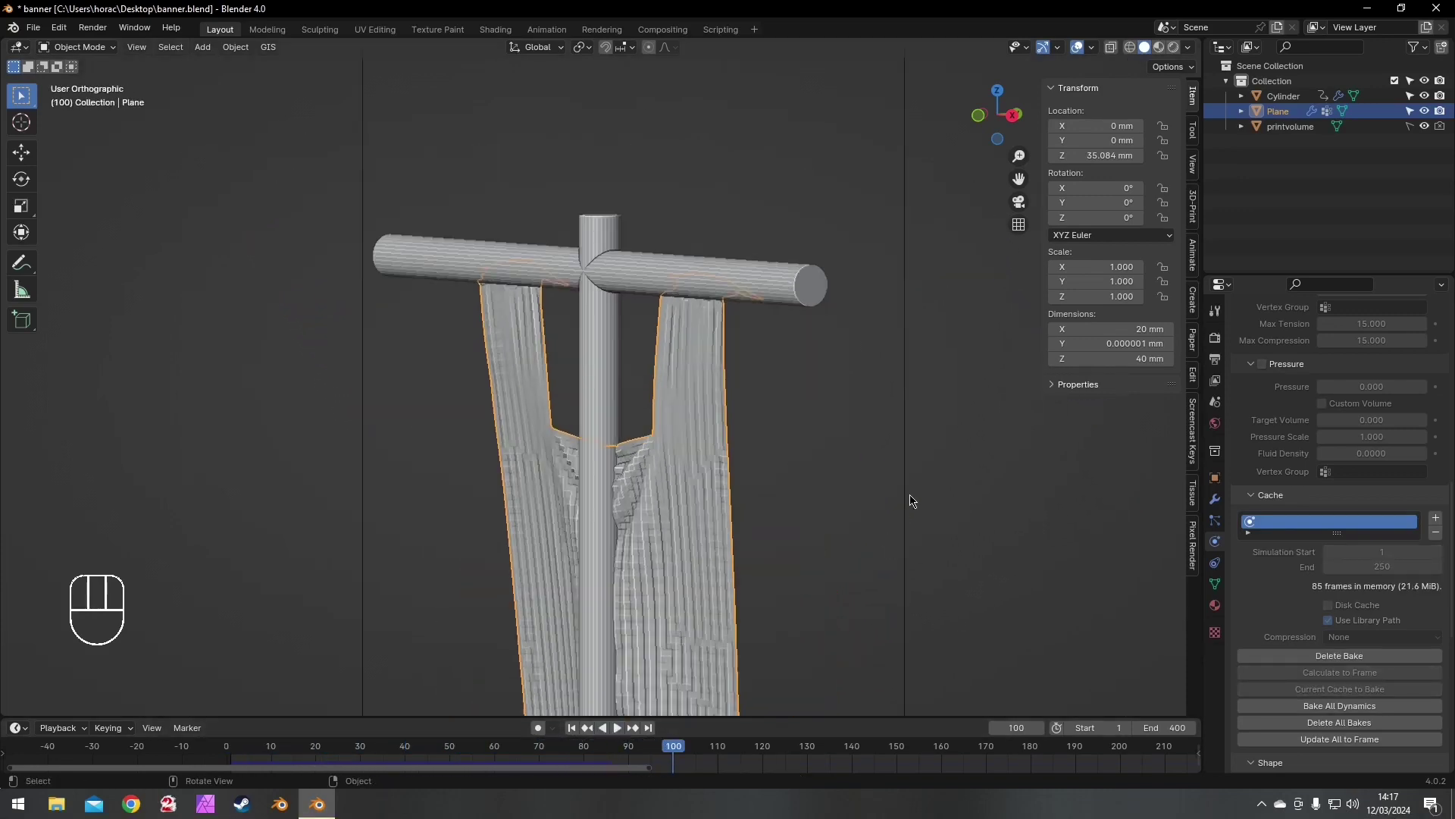
middle_click_drag(912, 500, 779, 494)
middle_click_drag(579, 508, 516, 68, "shift")
scroll(617, 468, "up", 2)
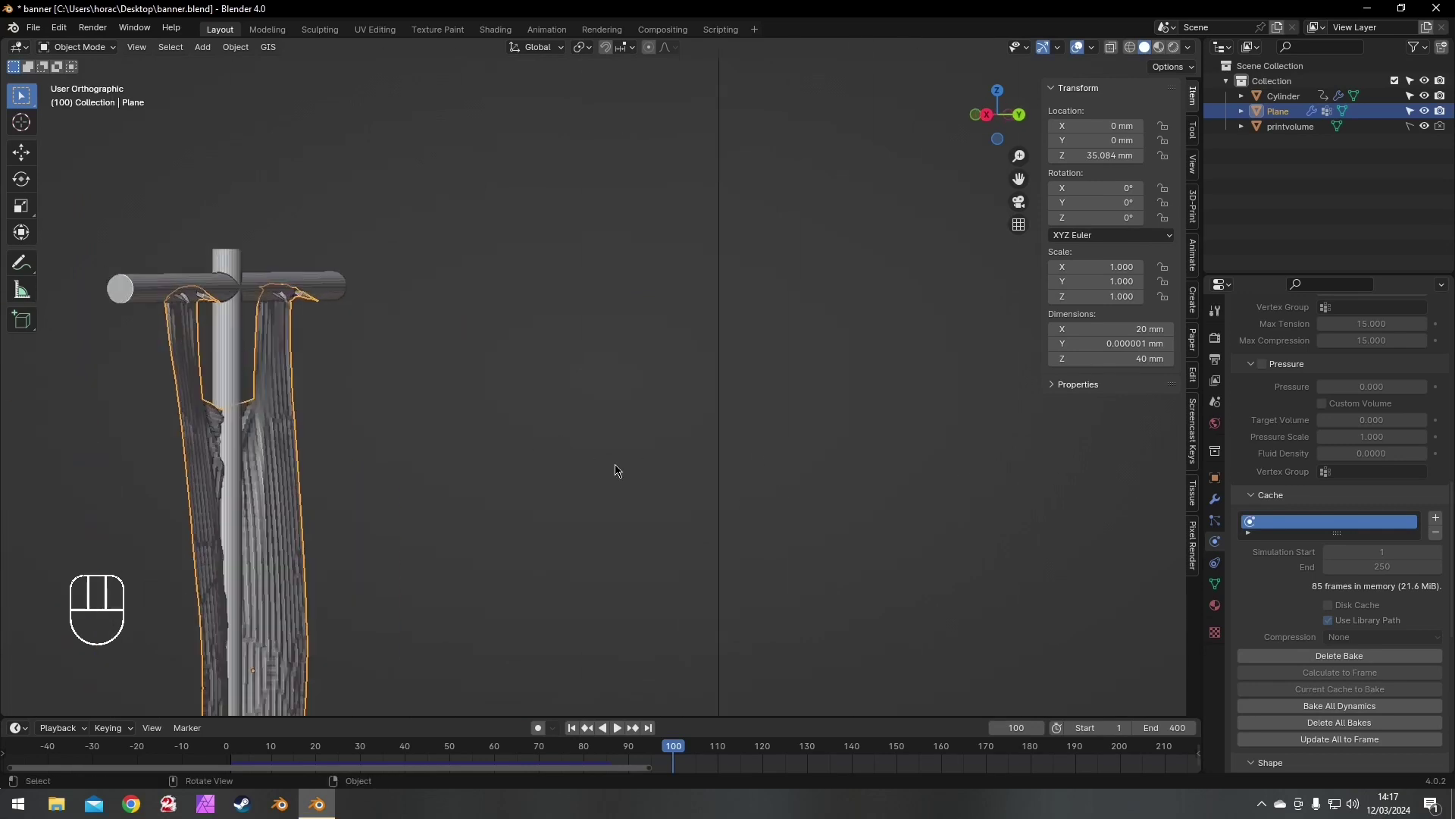
middle_click_drag(447, 448, 728, 334, "shift")
scroll(728, 335, "down", 2)
middle_click_drag(662, 389, 585, 393)
scroll(925, 383, "up", 2)
scroll(584, 393, "up", 2)
key("Tab")
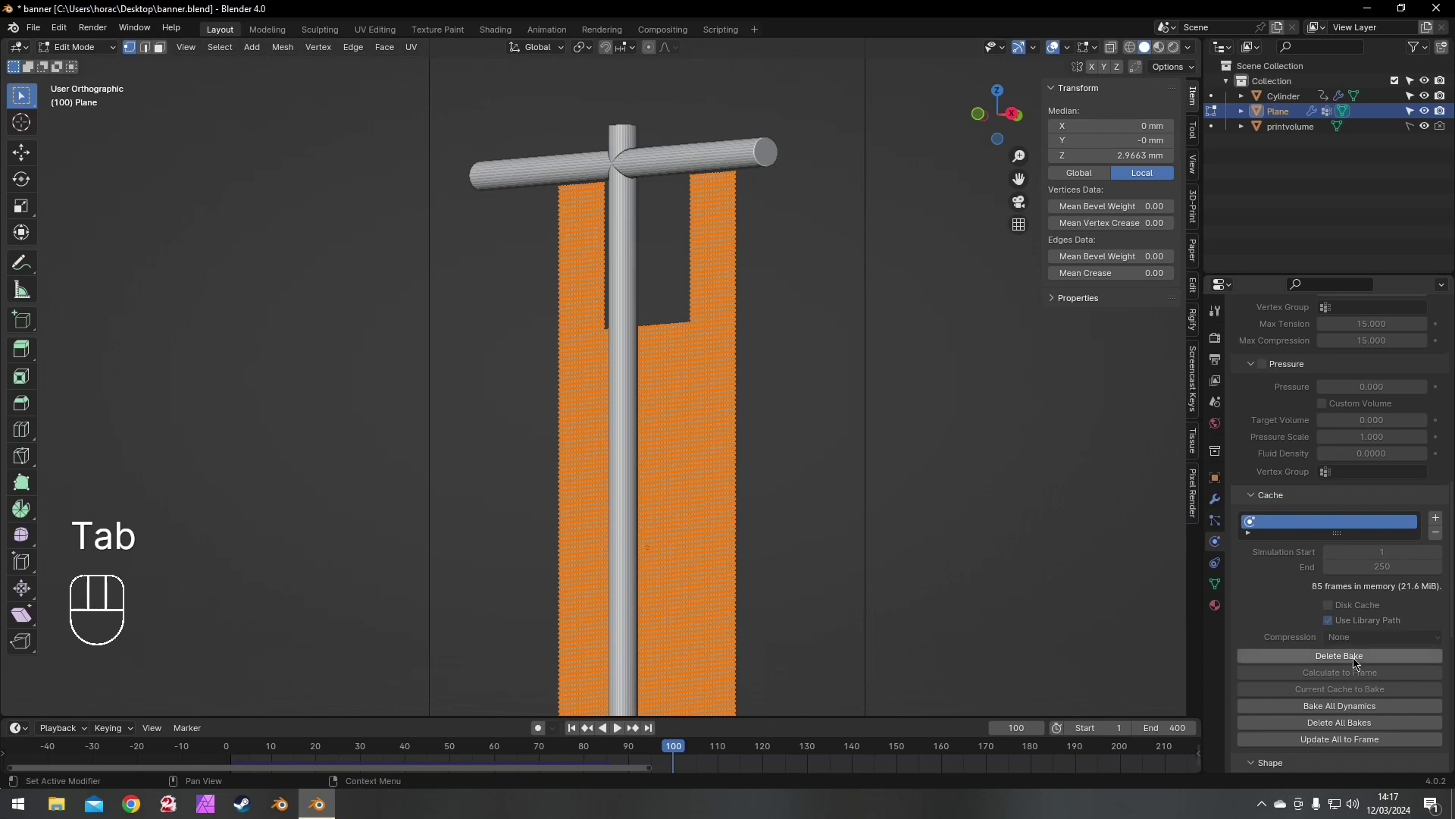
scroll(1302, 601, "up", 15)
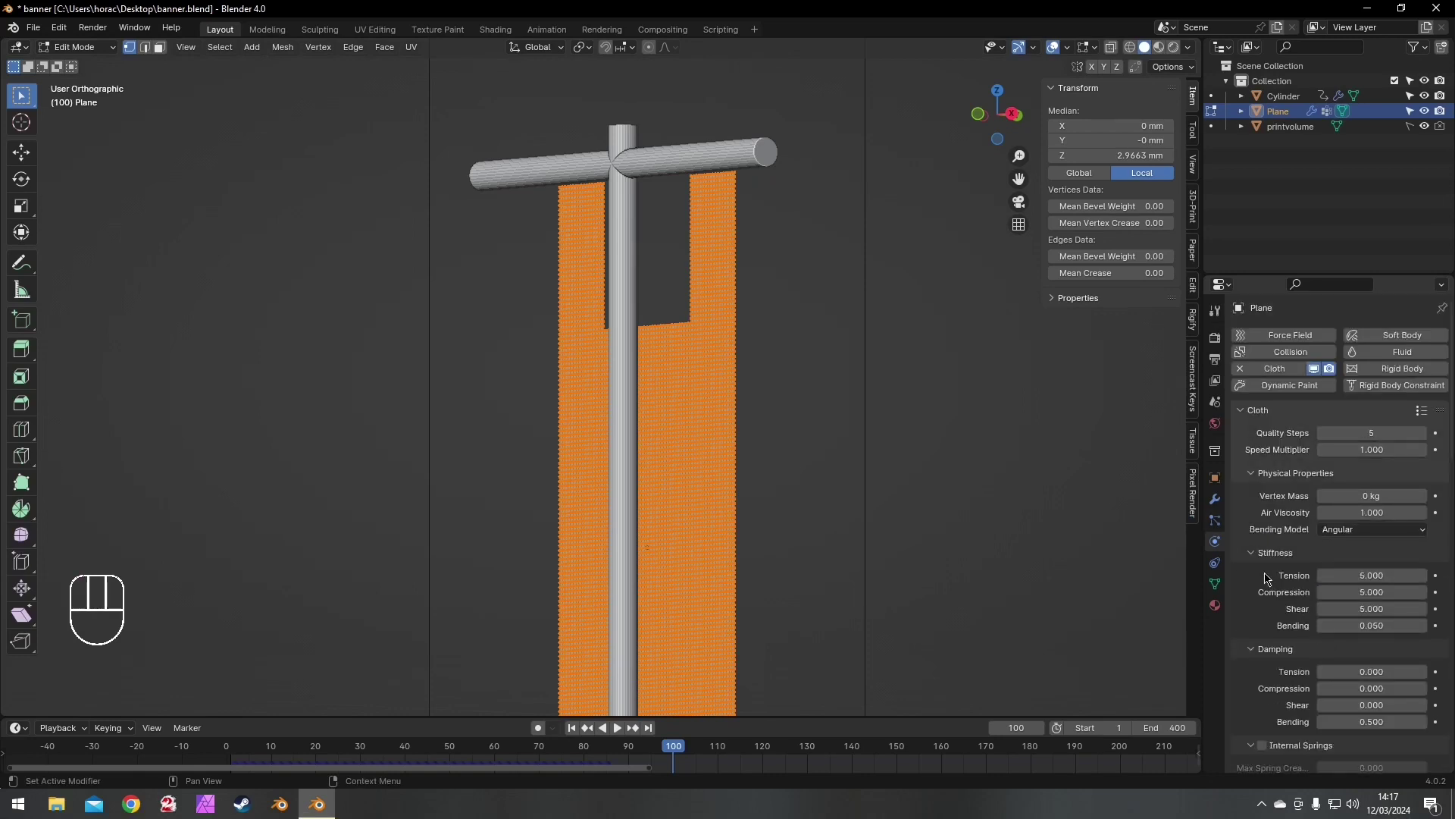
key("Tab")
- Replace the pole's Collision physics with an Active Rigid Body, test the playback and return to frame 1
left_click(724, 159)
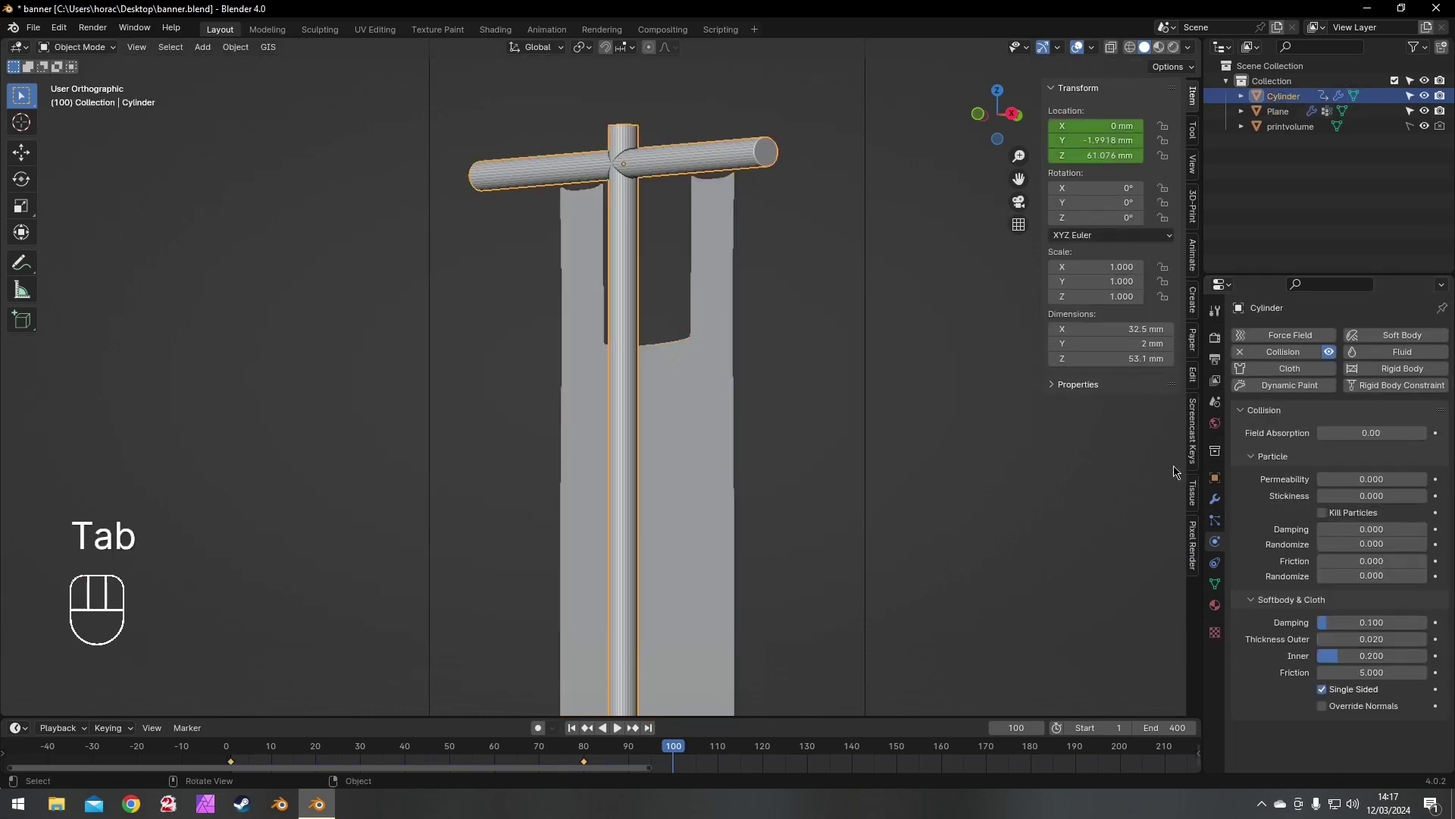
left_click(1384, 369)
left_click(1241, 351)
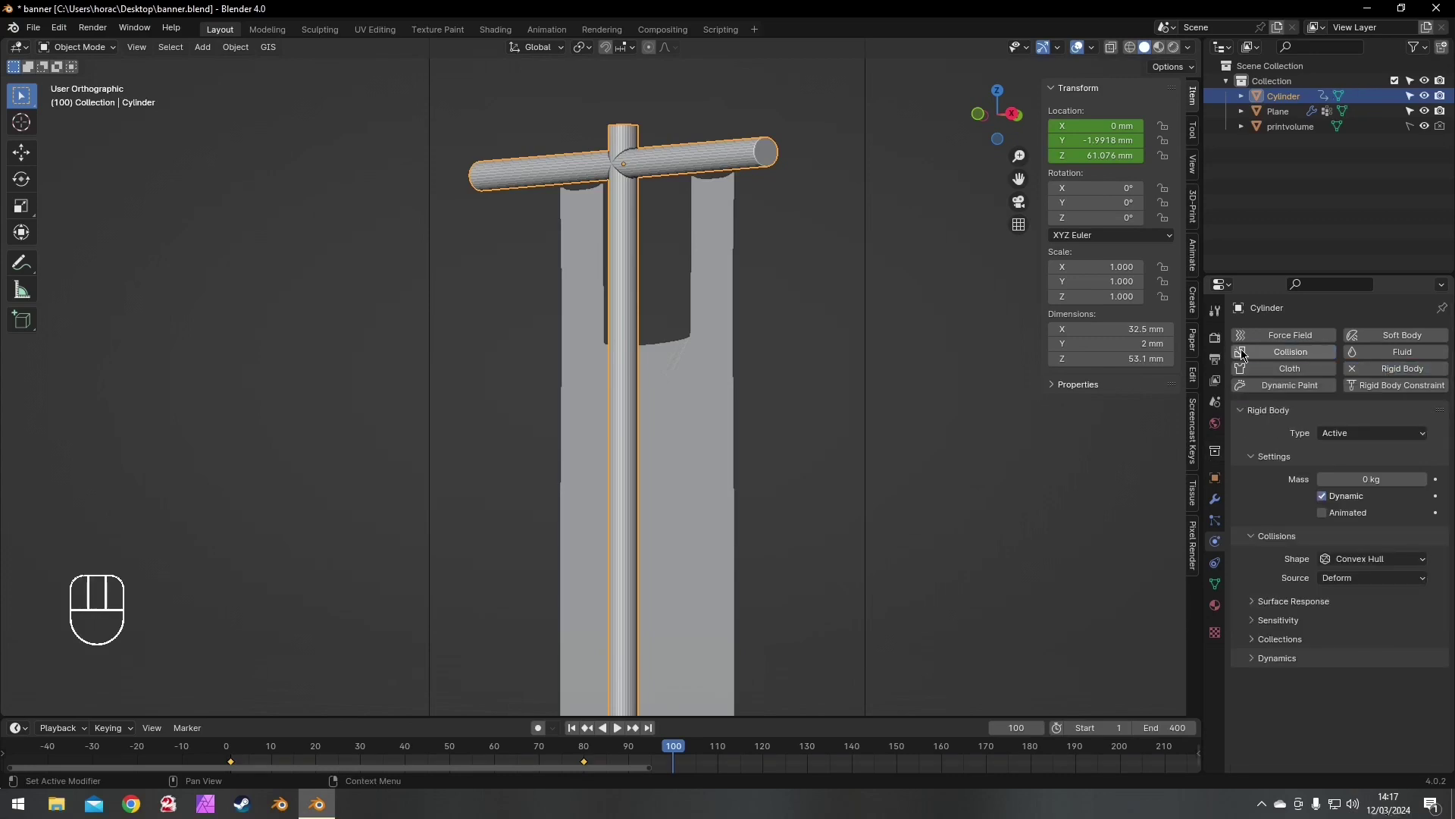
left_click(1372, 433)
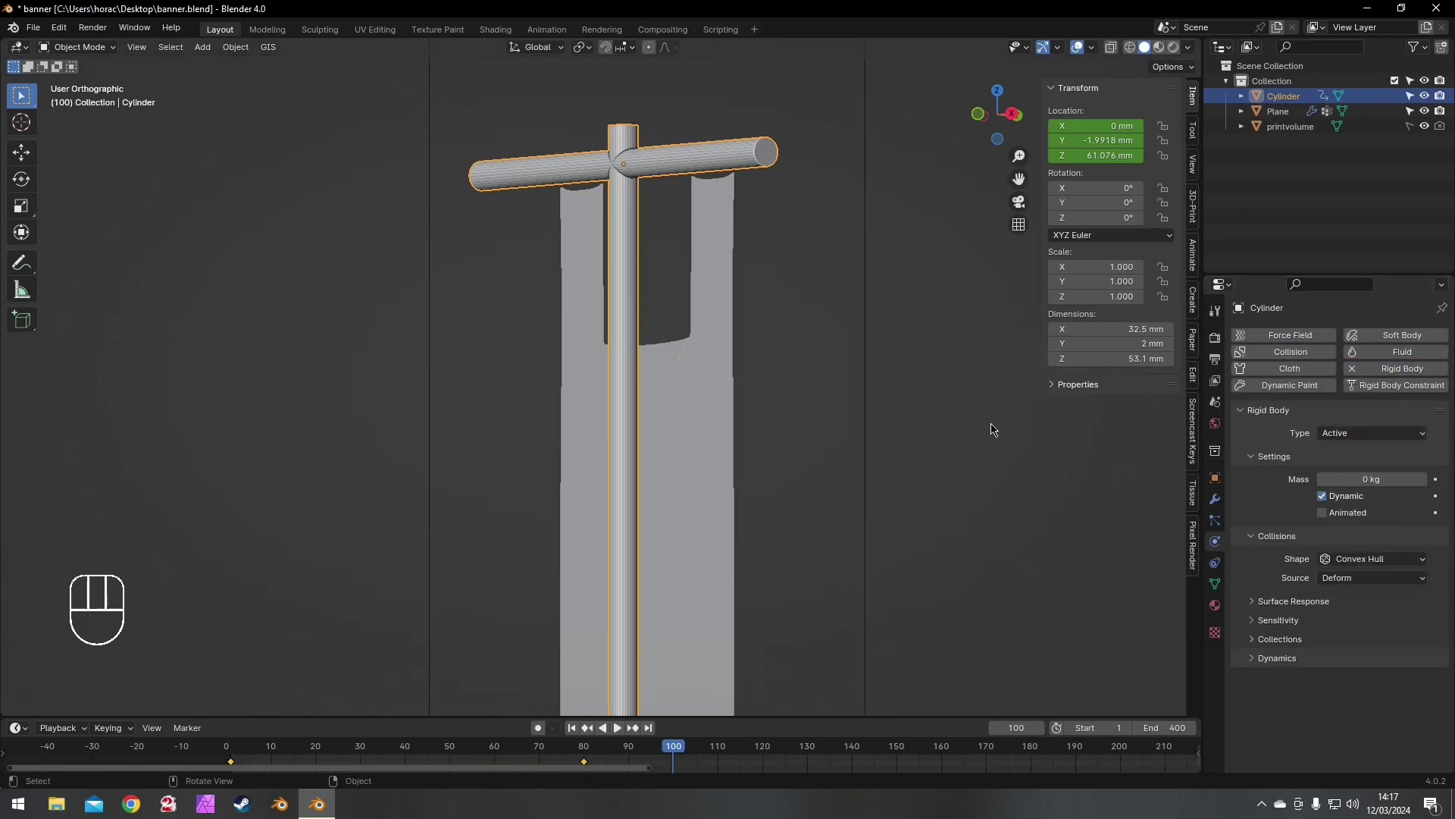
left_click(575, 728)
left_click(617, 728)
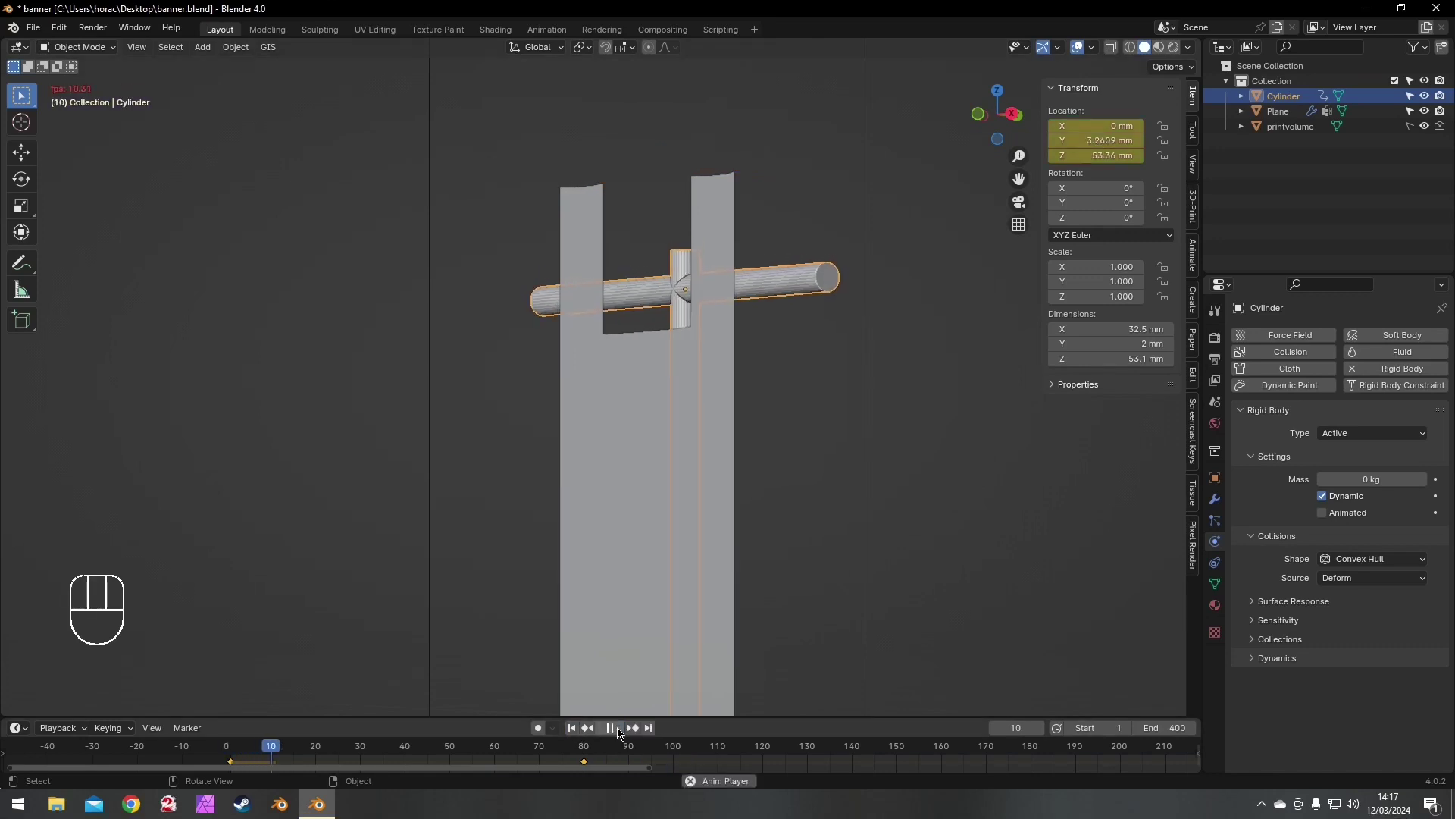
key("Escape")
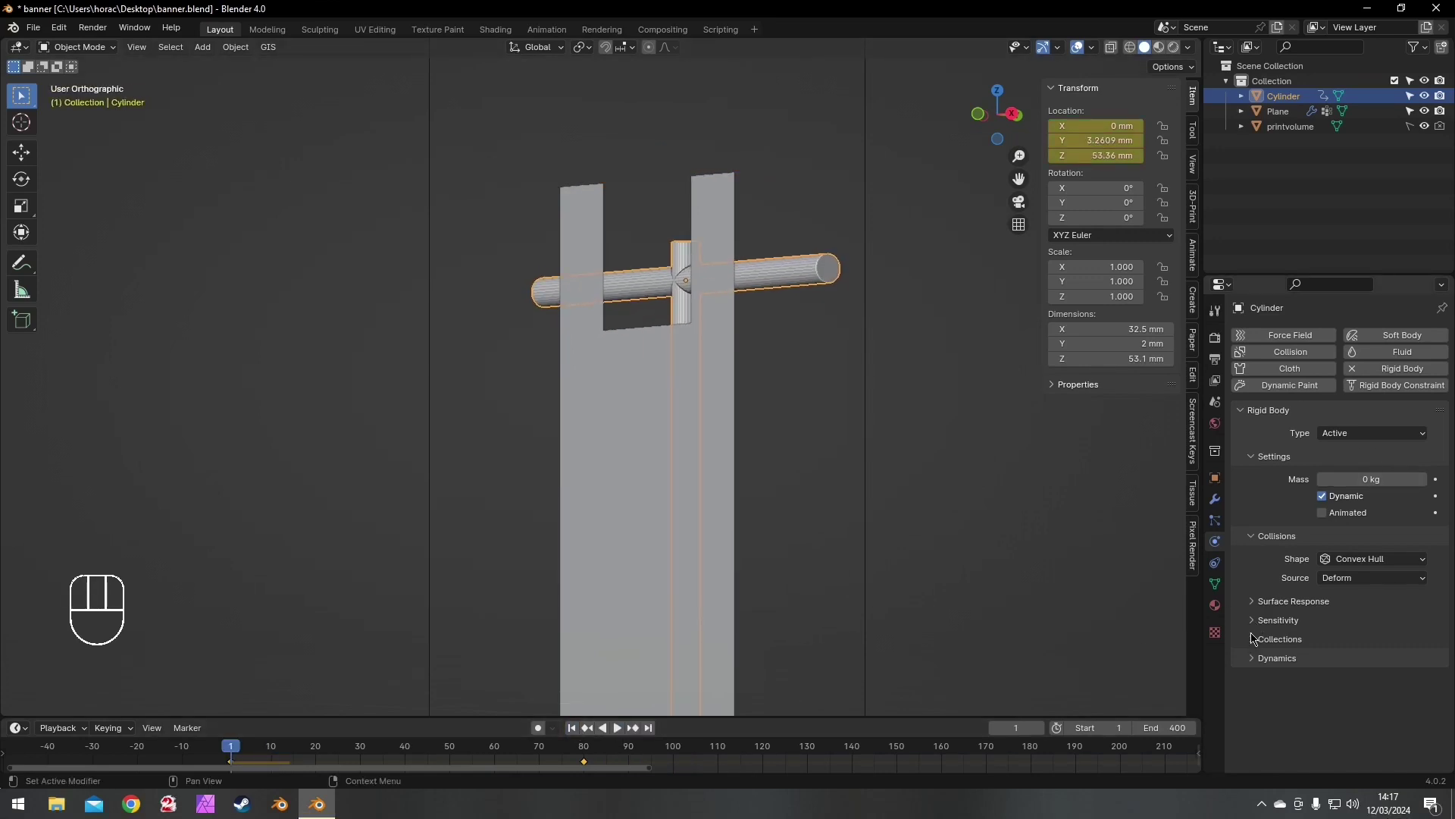
- Turn off Dynamic and enable Animated on the pole's rigid body, preview the simulation and return to frame 1
left_click(1252, 659)
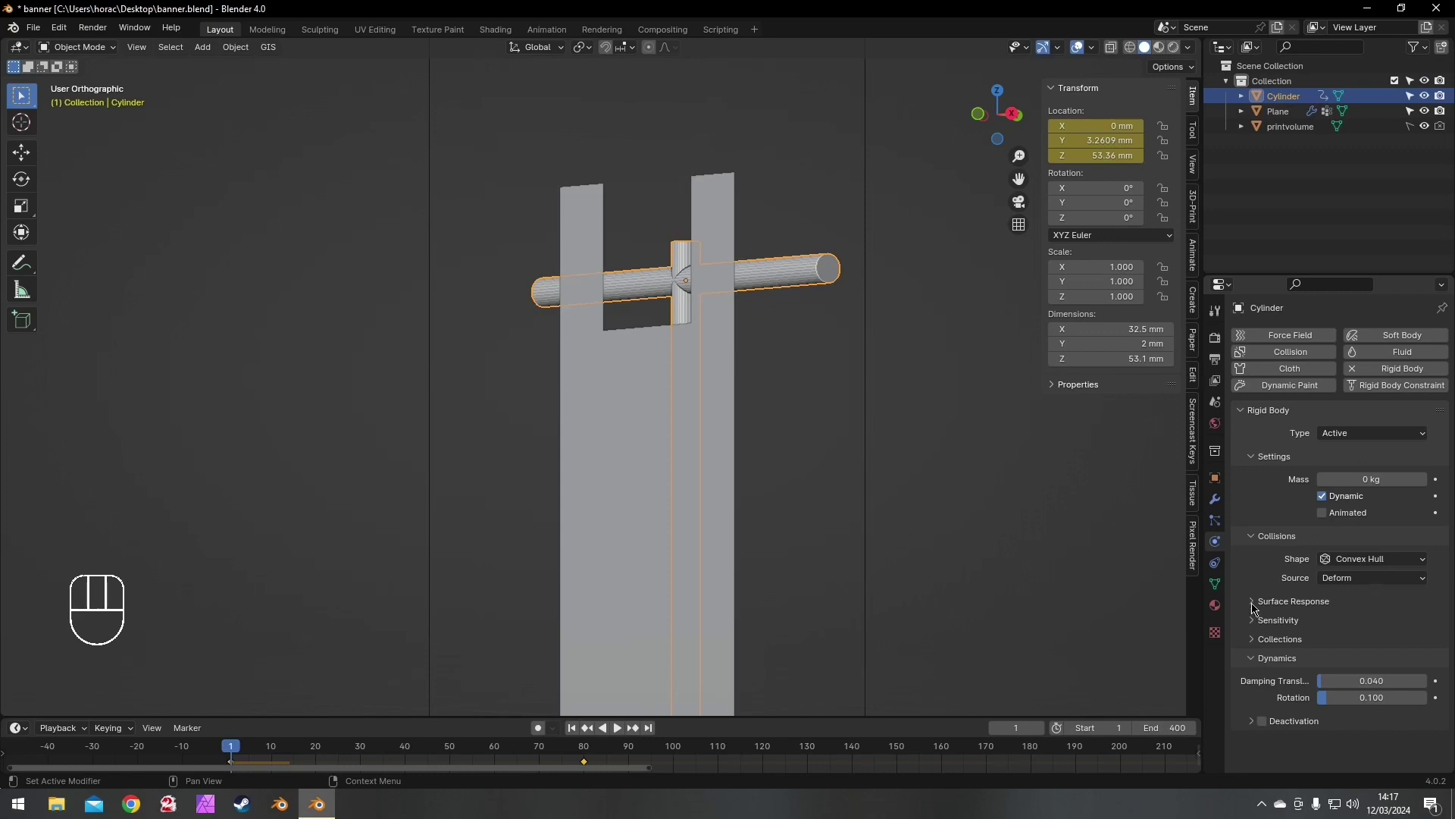
left_click(1323, 496)
left_click(1322, 514)
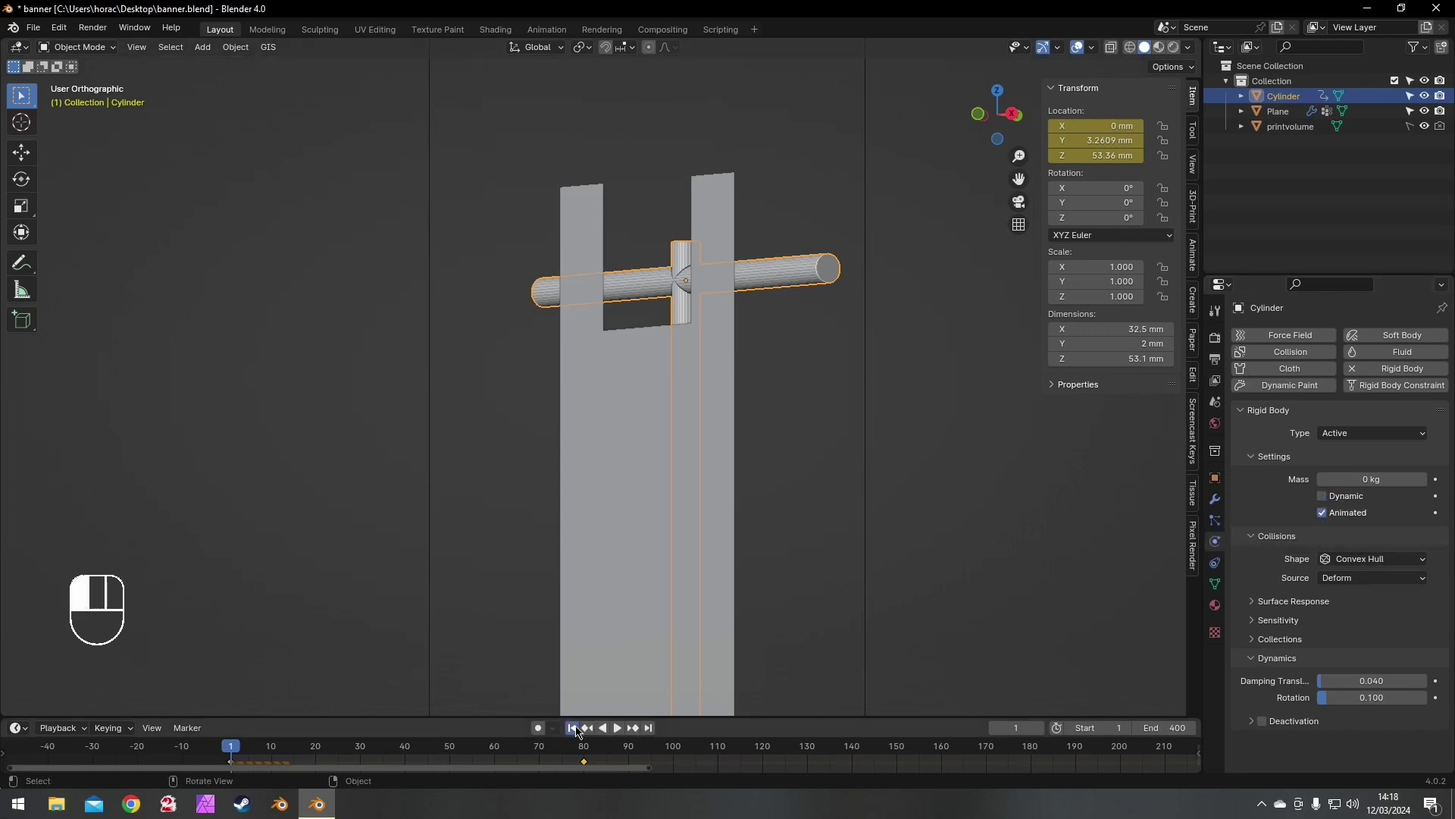
left_click(615, 728)
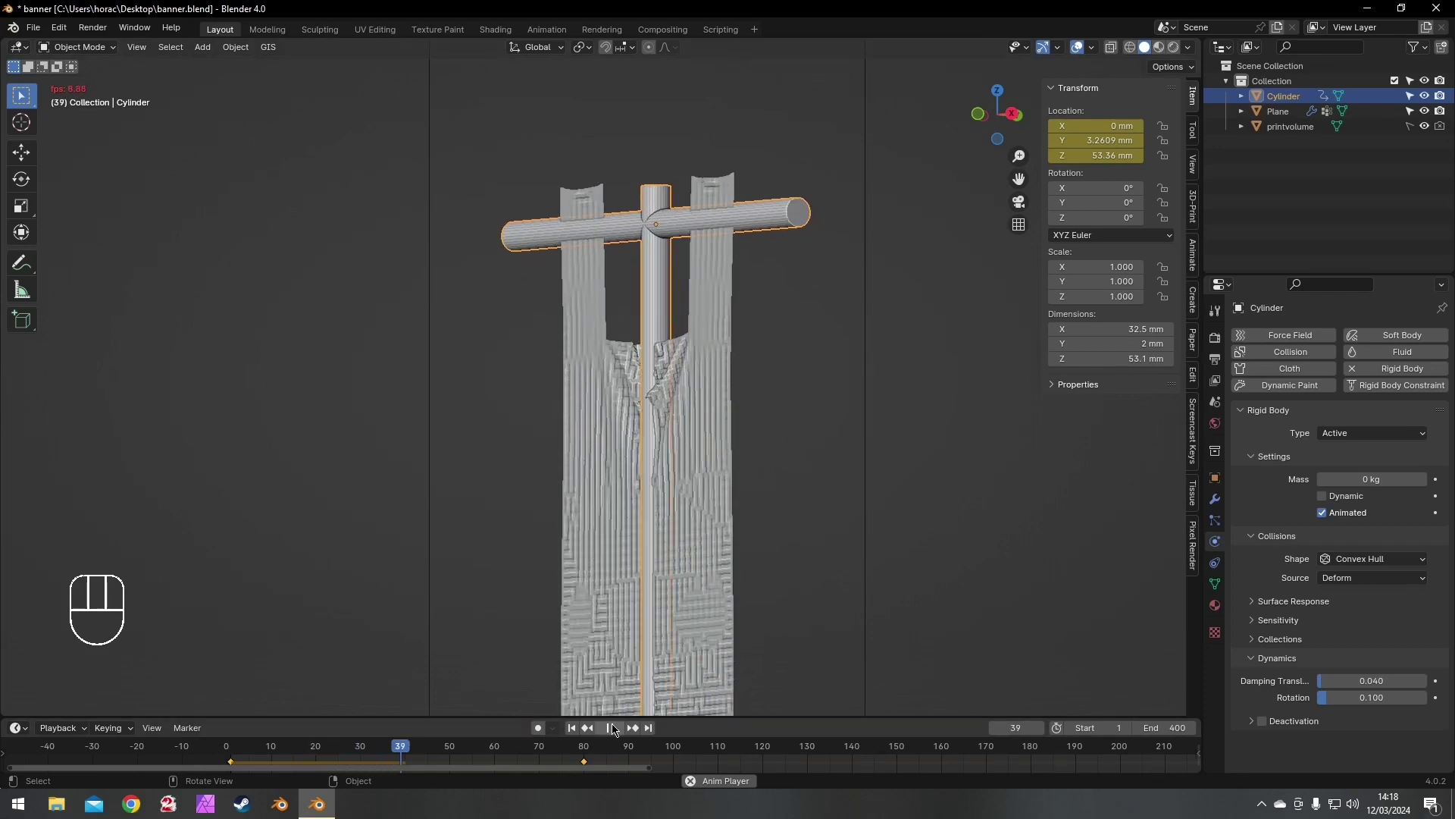
left_click(616, 728)
left_click(572, 728)
- Partially bake the banner's cloth against the rigid-body pole and play the result back
left_click(645, 667)
scroll(1336, 666, "down", 10)
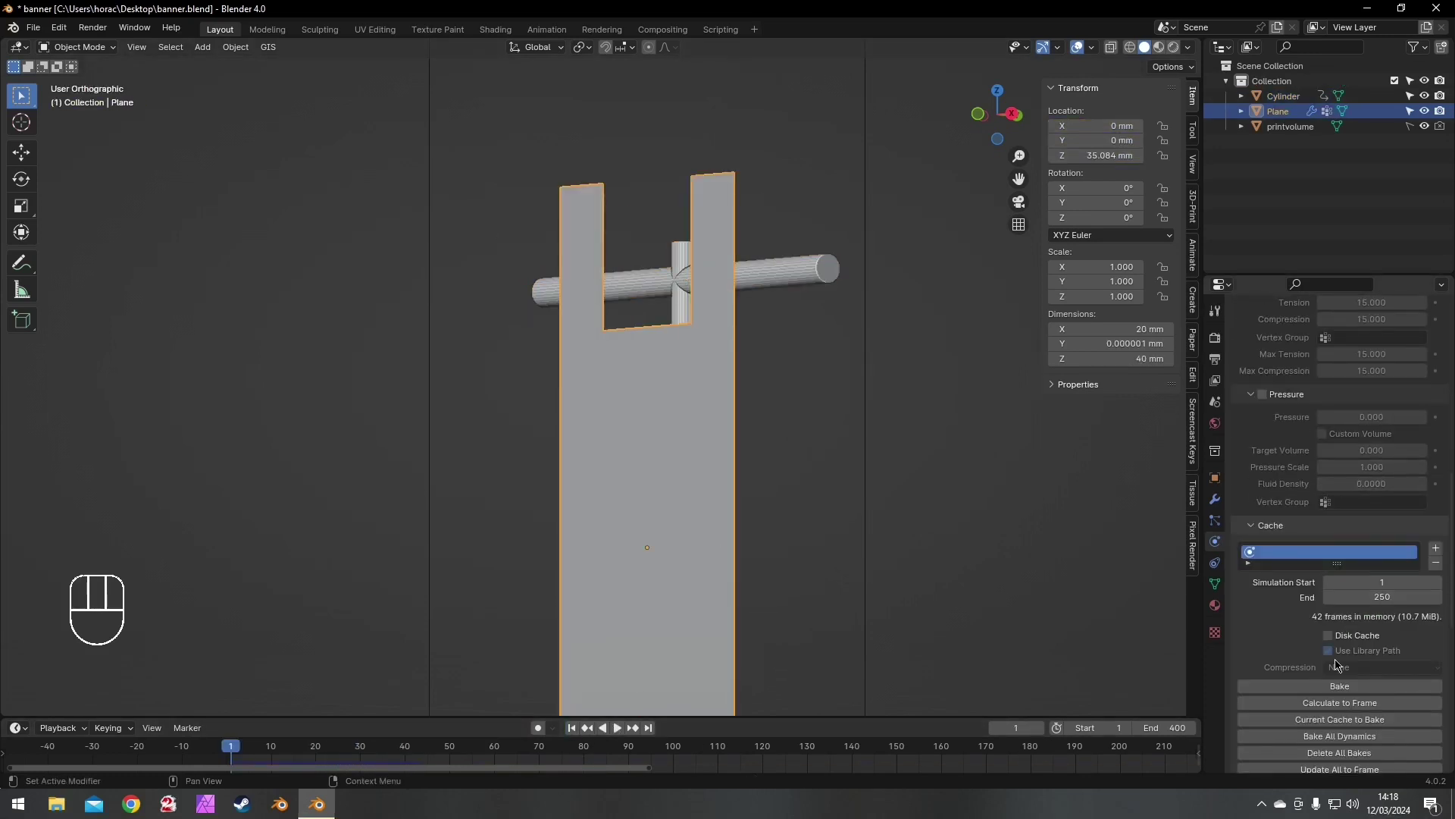
left_click(1339, 686)
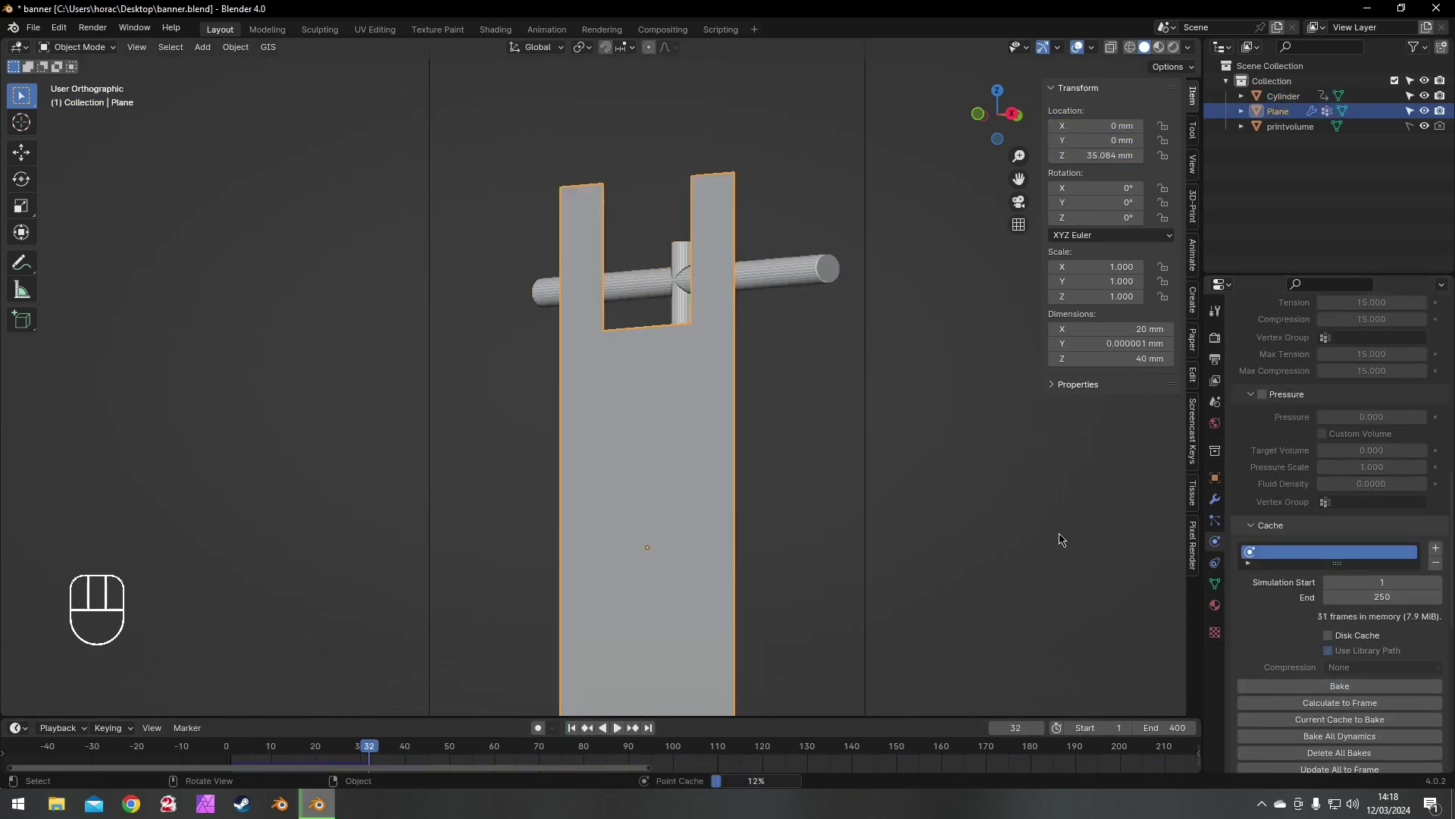
key("Escape")
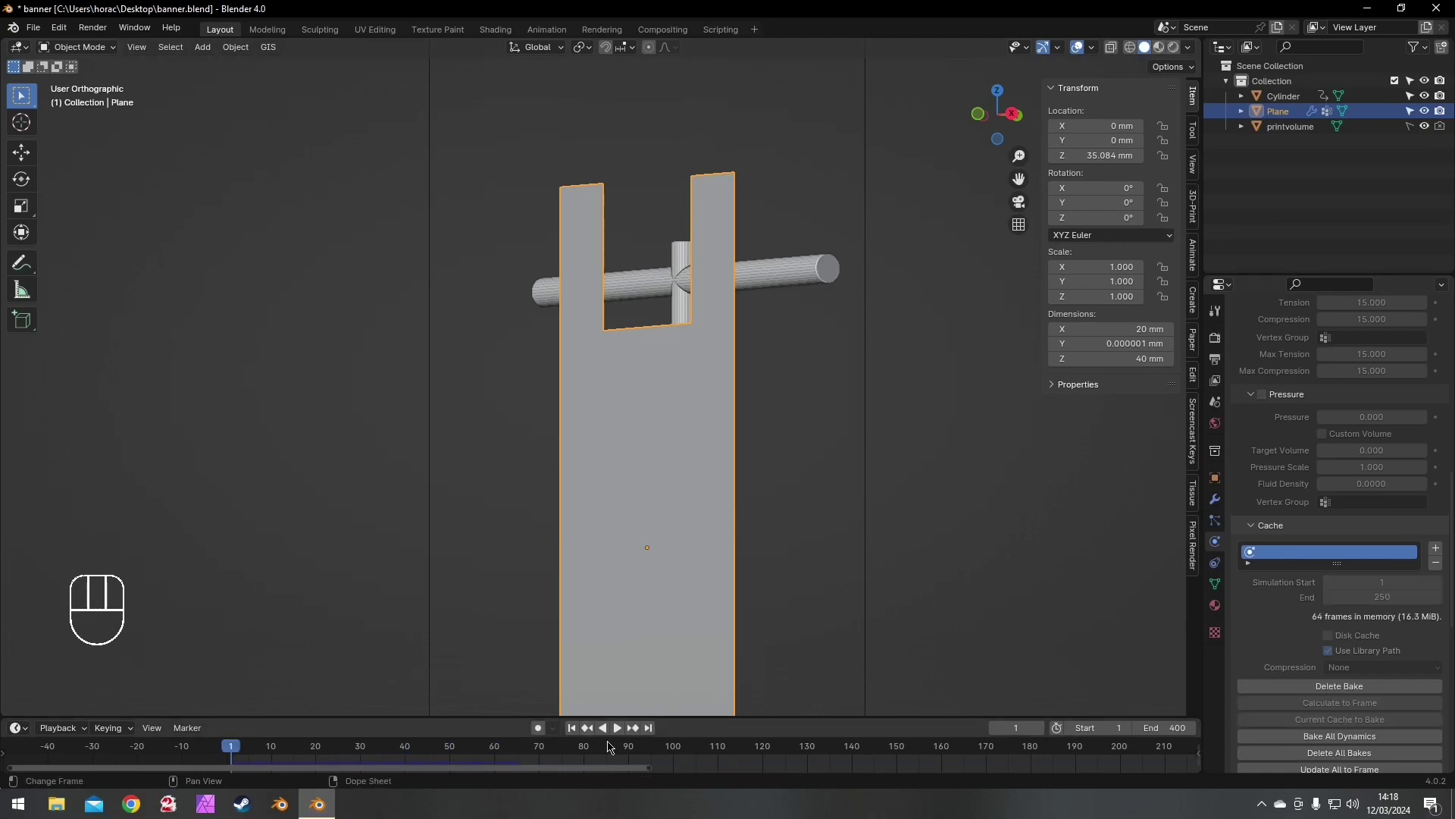
left_click(617, 728)
left_click(616, 733)
- View the banner from the side, bake its cloth over frames 1 to 250 and play the simulation
middle_click_drag(728, 469, 760, 475)
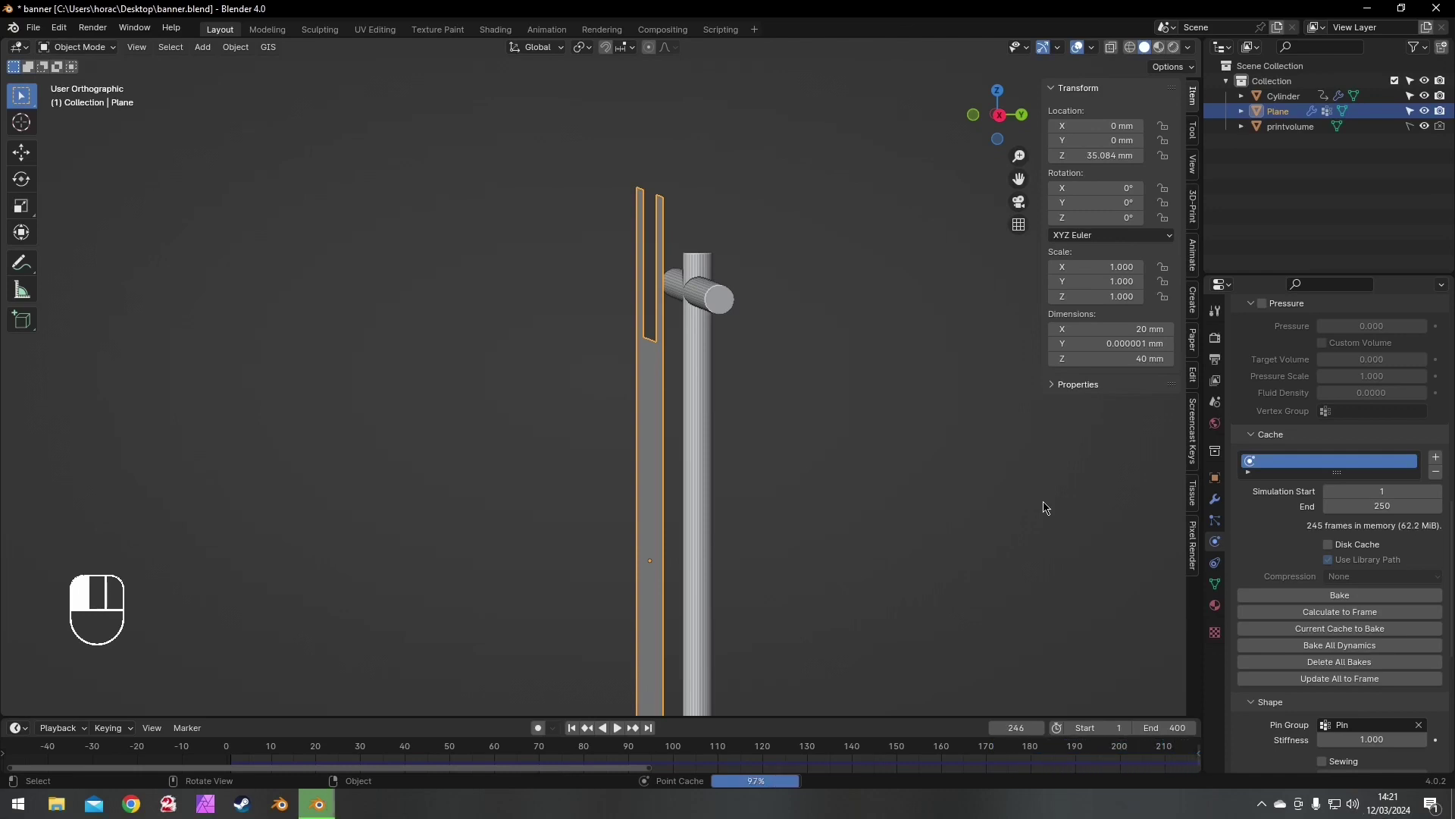
left_click(617, 727)
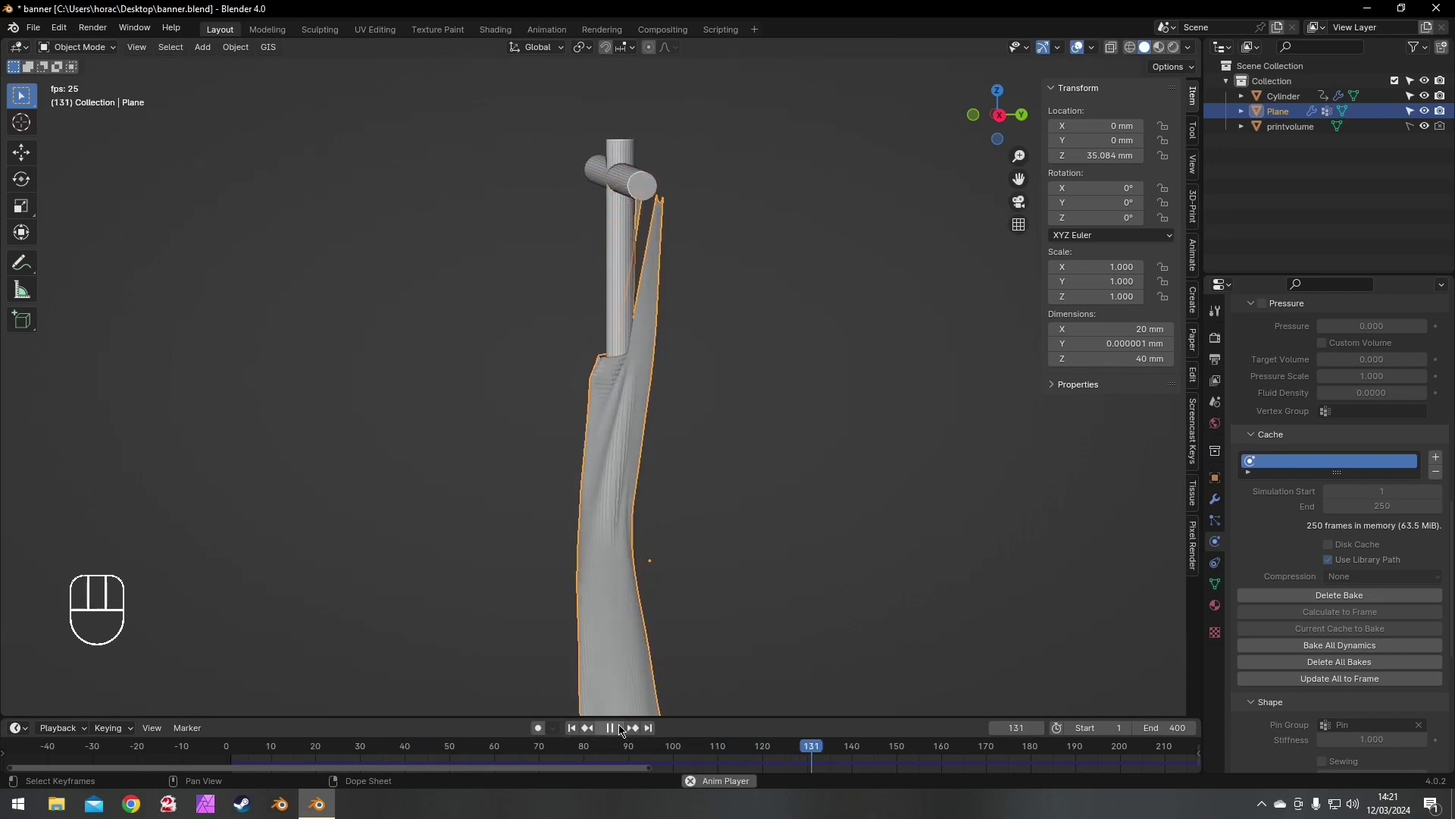
- Lower the pole about 3.14 mm along Z at frame 40 and keyframe its location
left_click(620, 728)
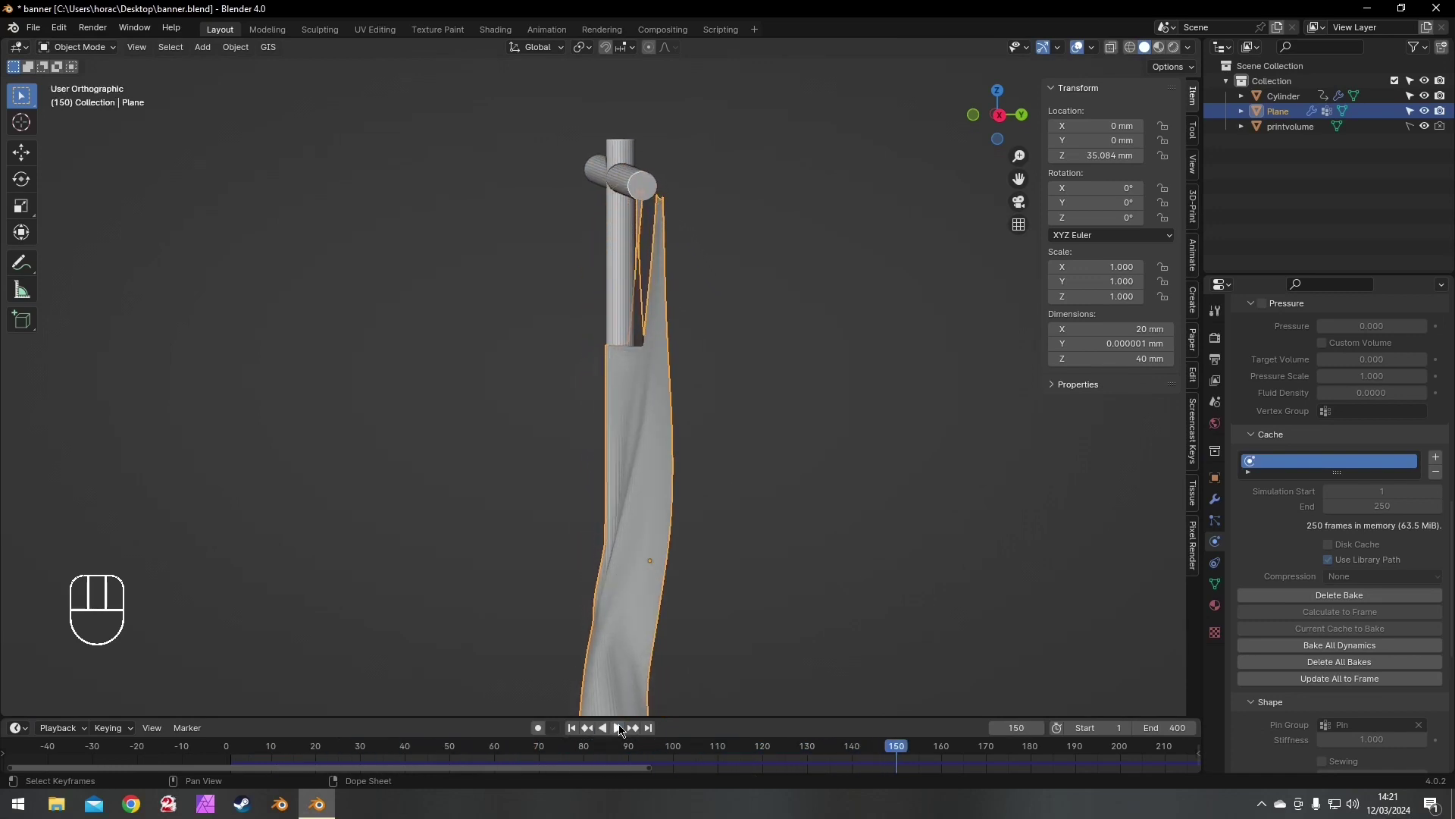
left_click(572, 728)
left_click(705, 388)
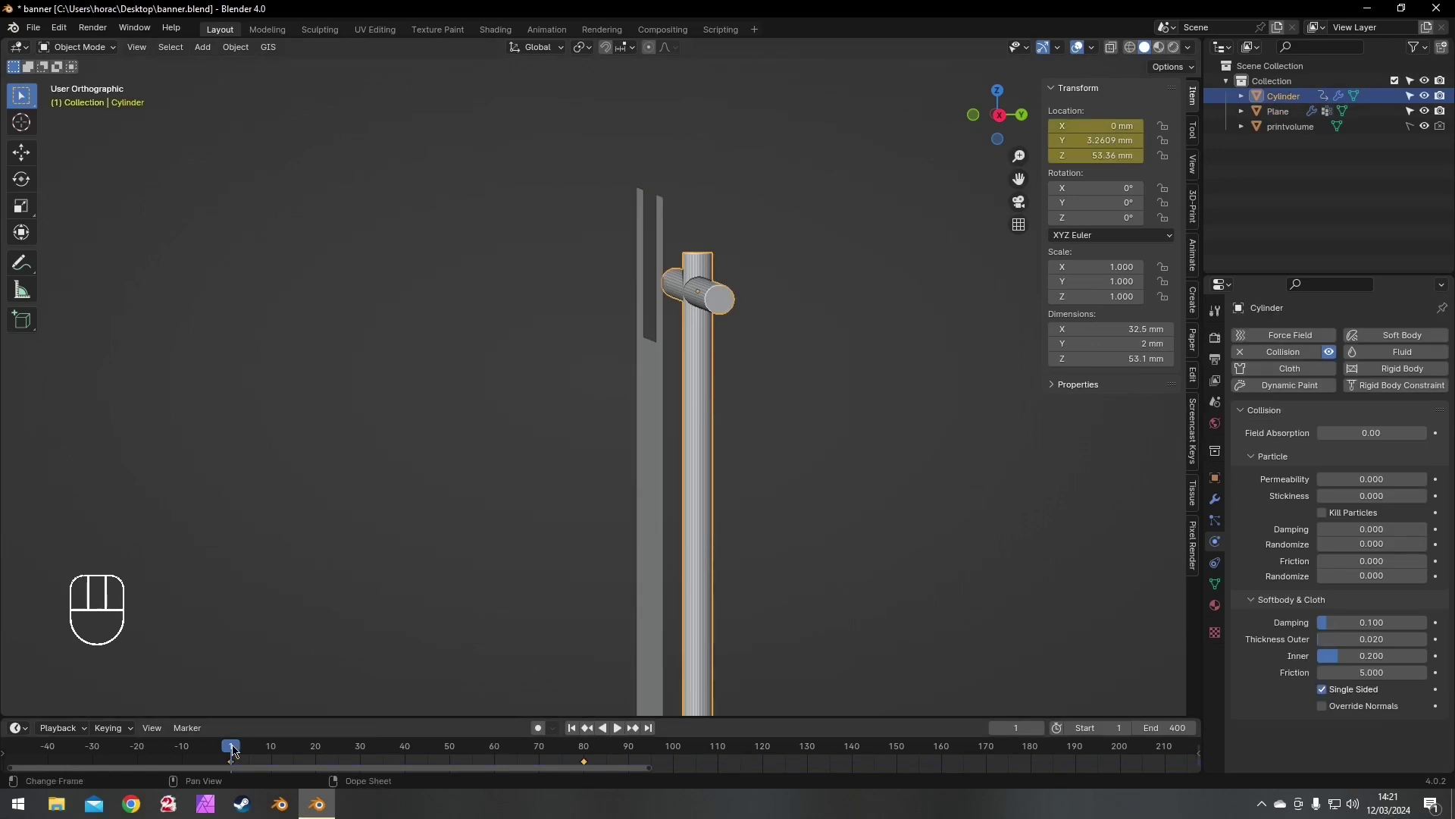
left_click_drag(233, 750, 406, 760)
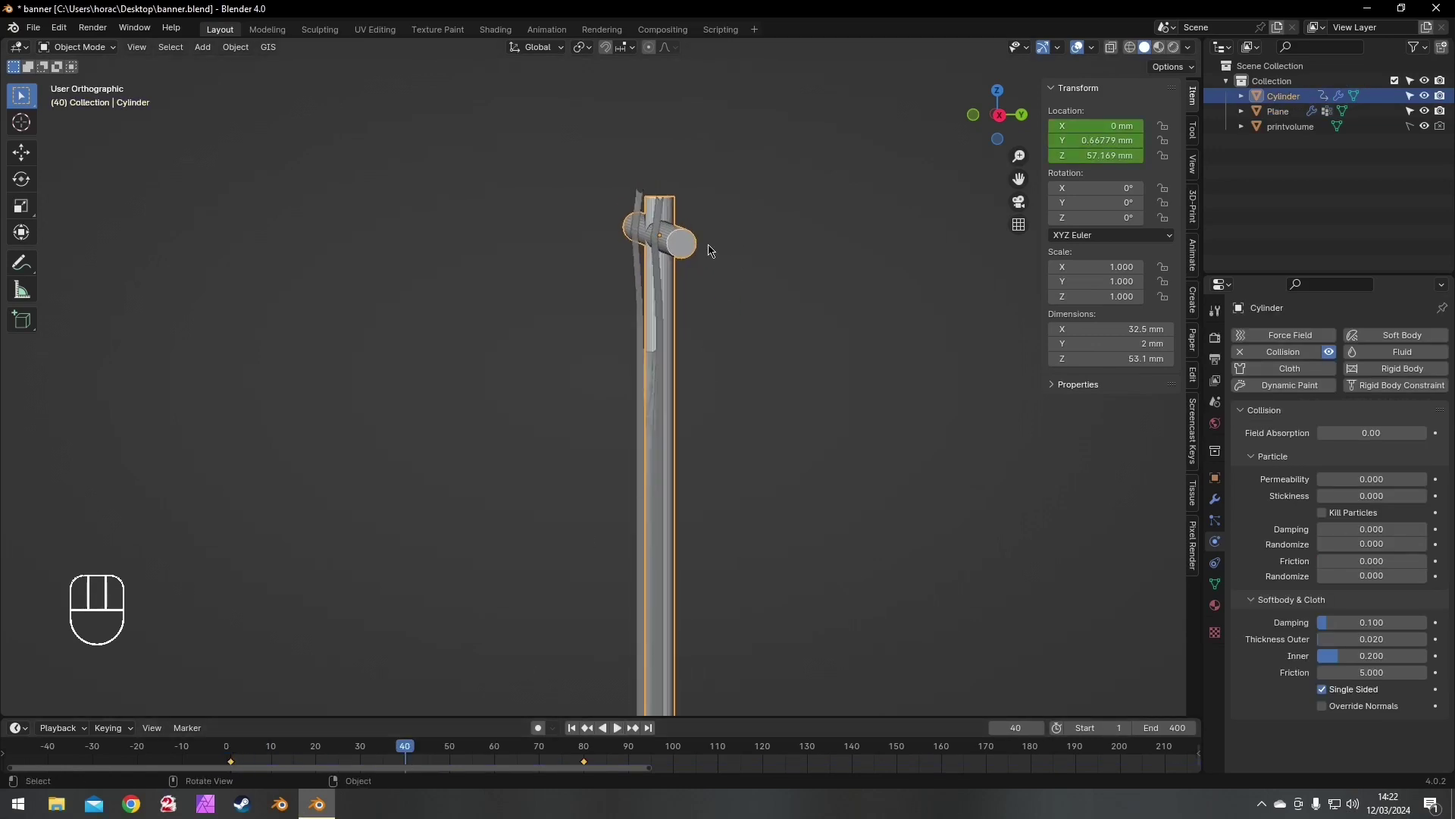
key("g")
key("z")
left_click(702, 296)
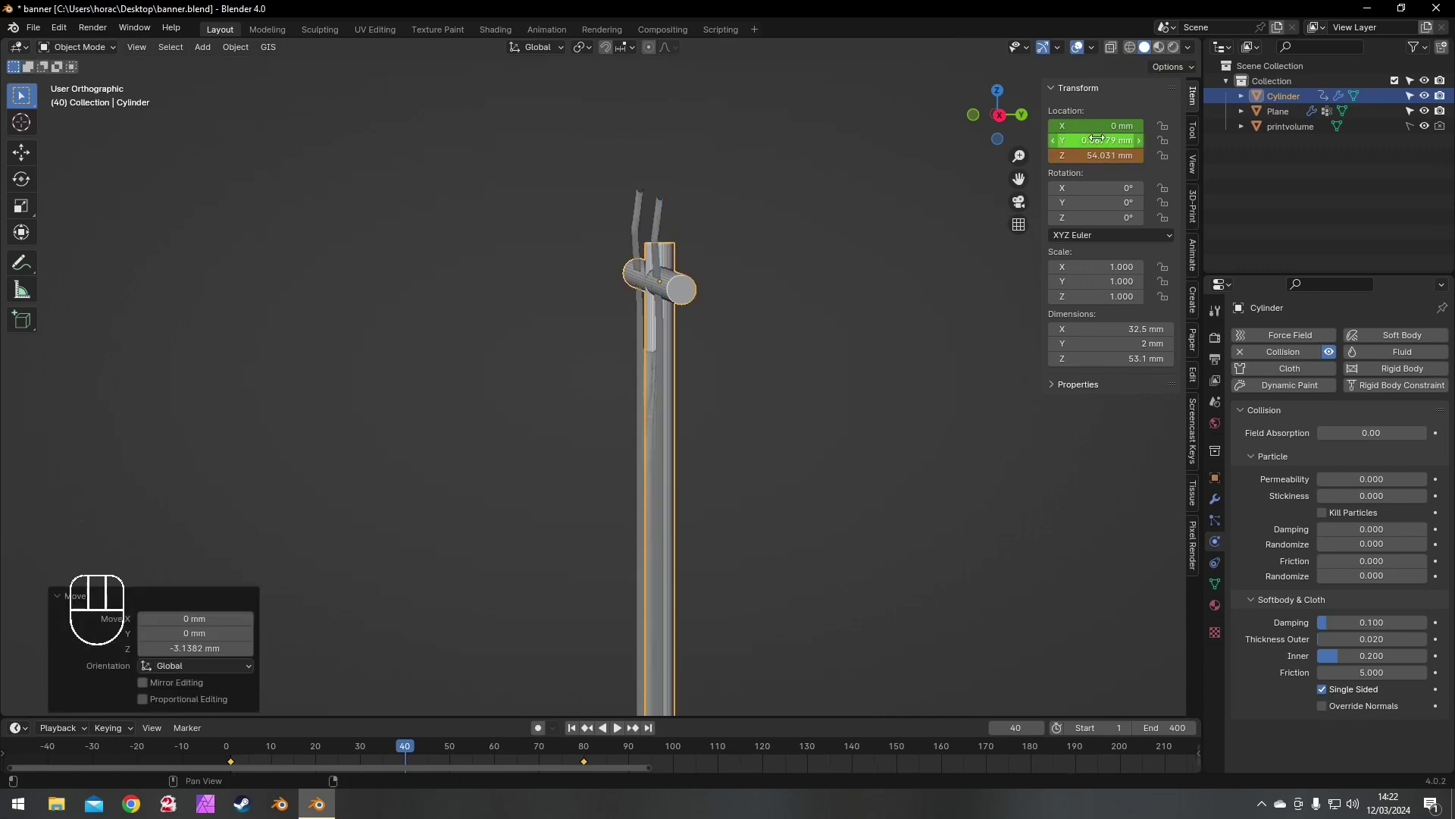
key("i")
- At frame 71, move the pole in the right view to about Y -3.7 mm, Z 57.74 mm and keyframe its location
left_click_drag(417, 752, 544, 753)
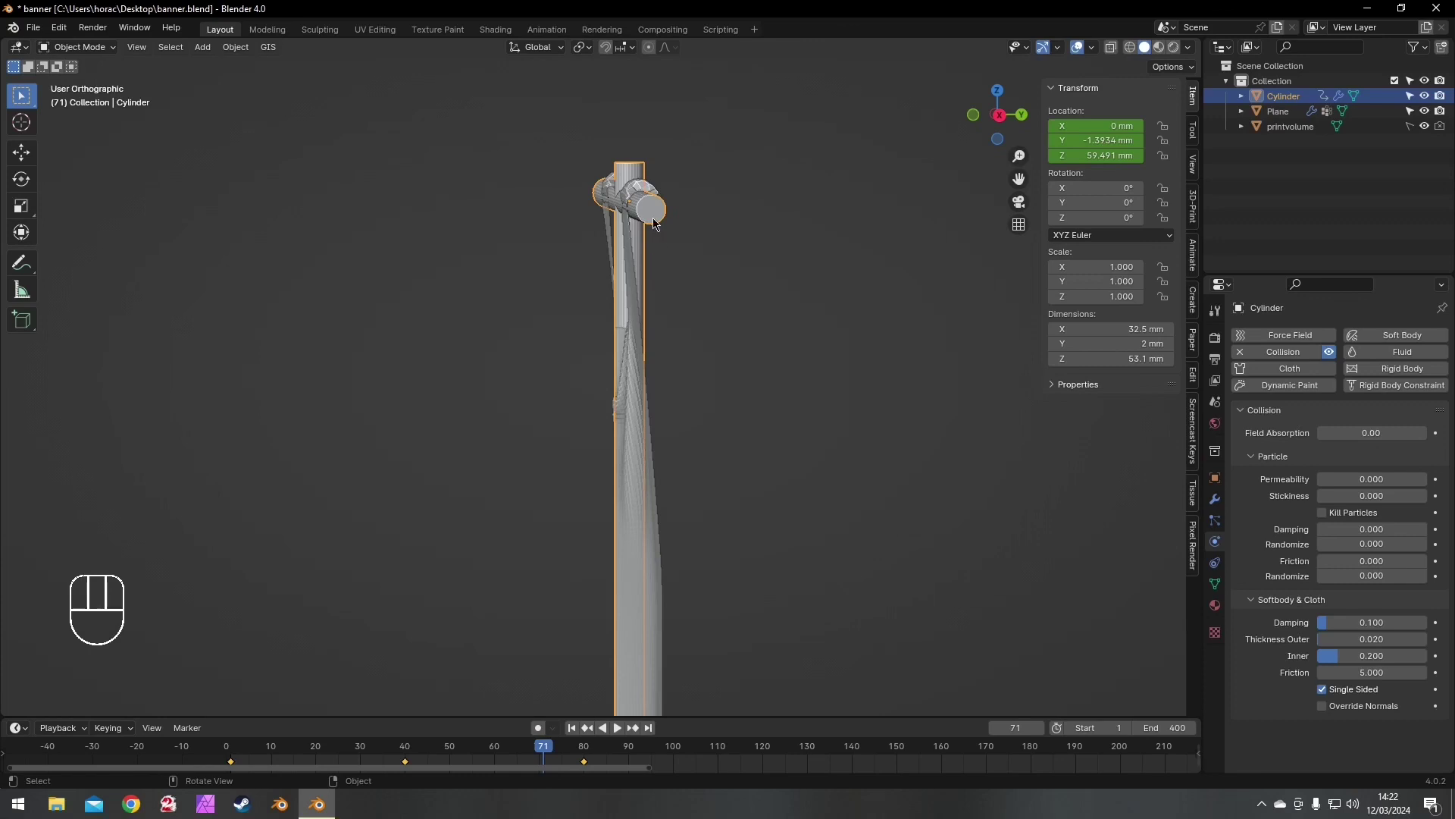
key("KP_3")
key("g")
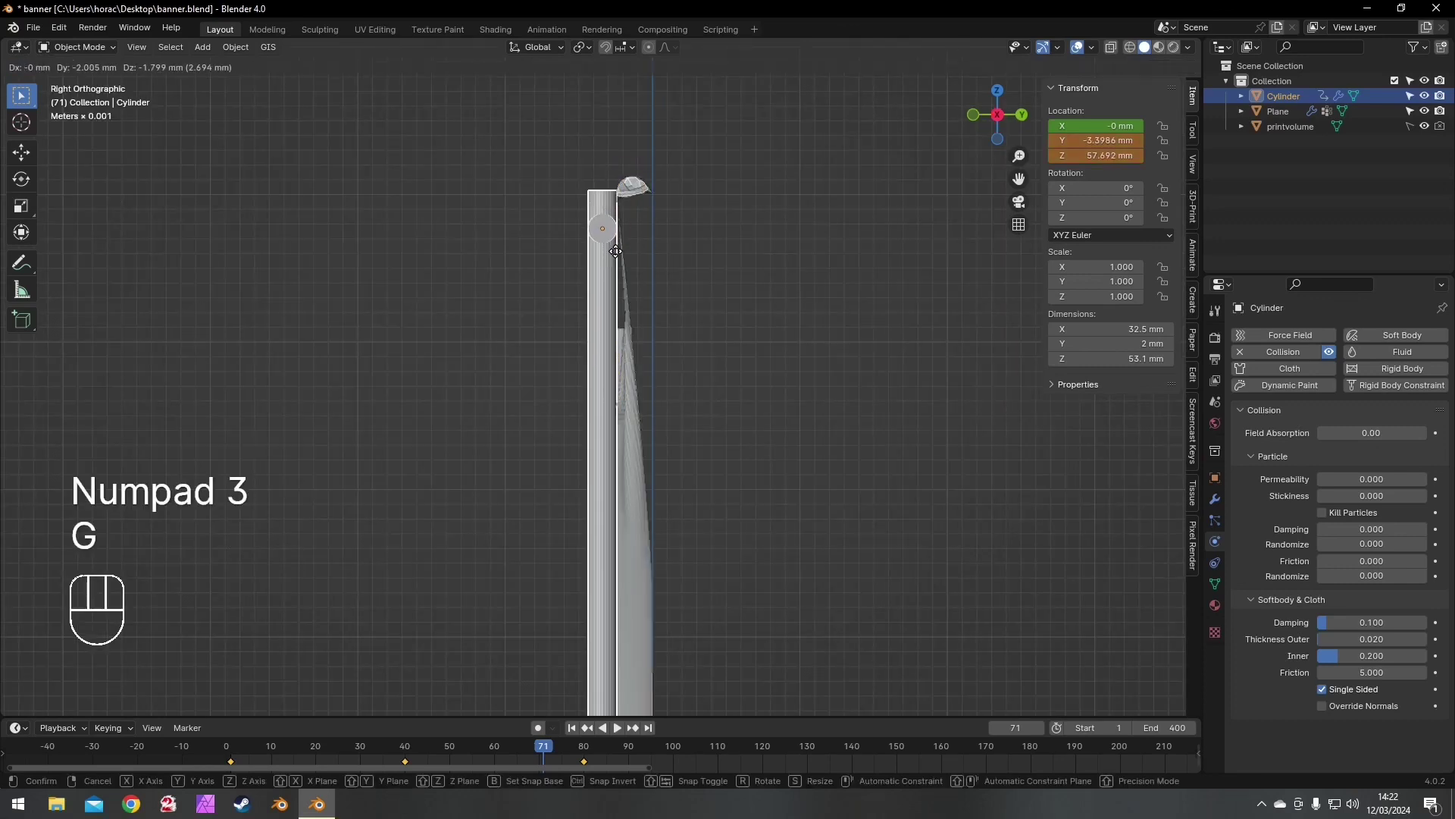
left_click(615, 257)
key("i")
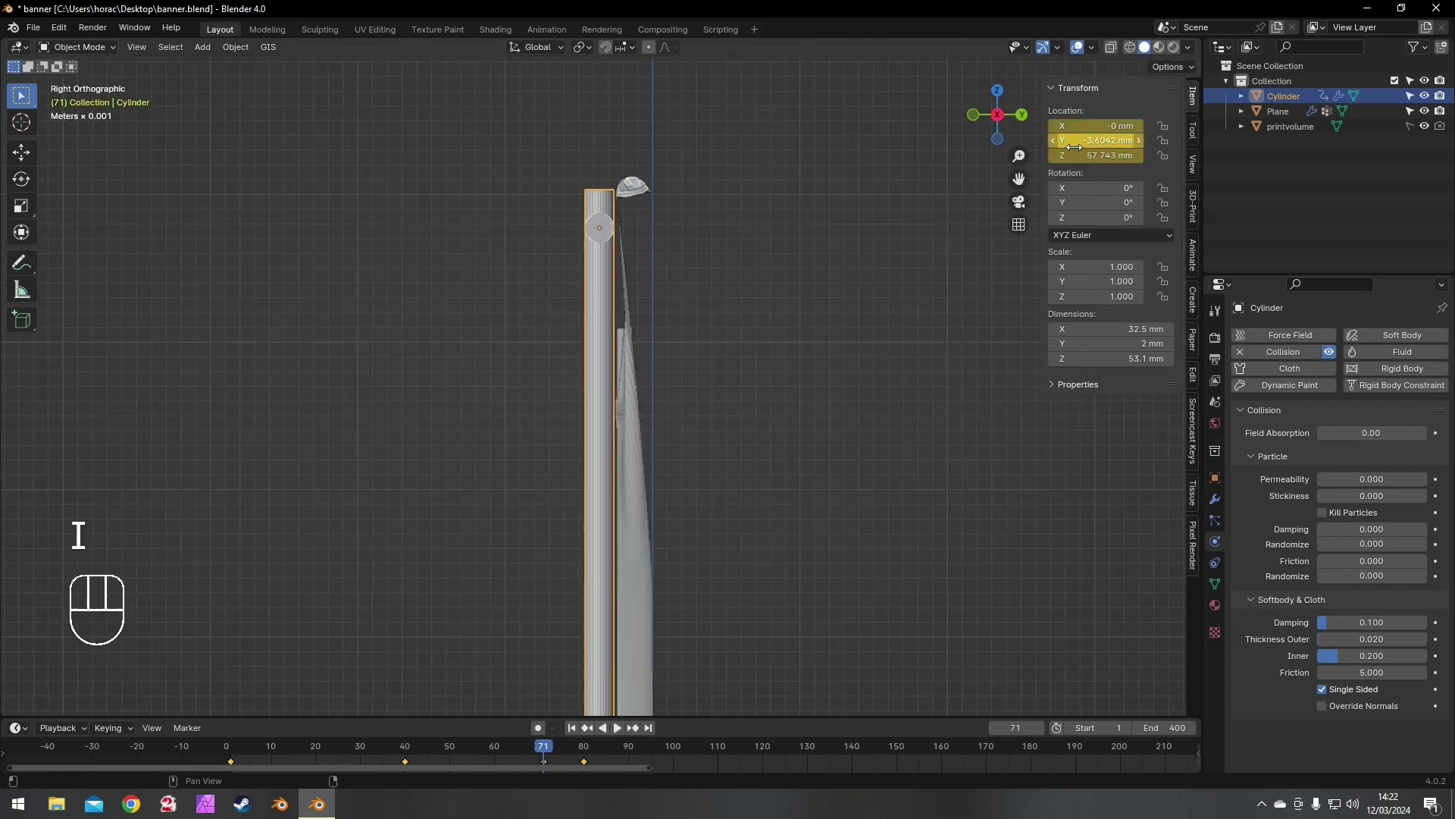
- Scrub through the pole's revised motion from frame 1 to past frame 80 and return to frame 1
left_click_drag(237, 753, 599, 760)
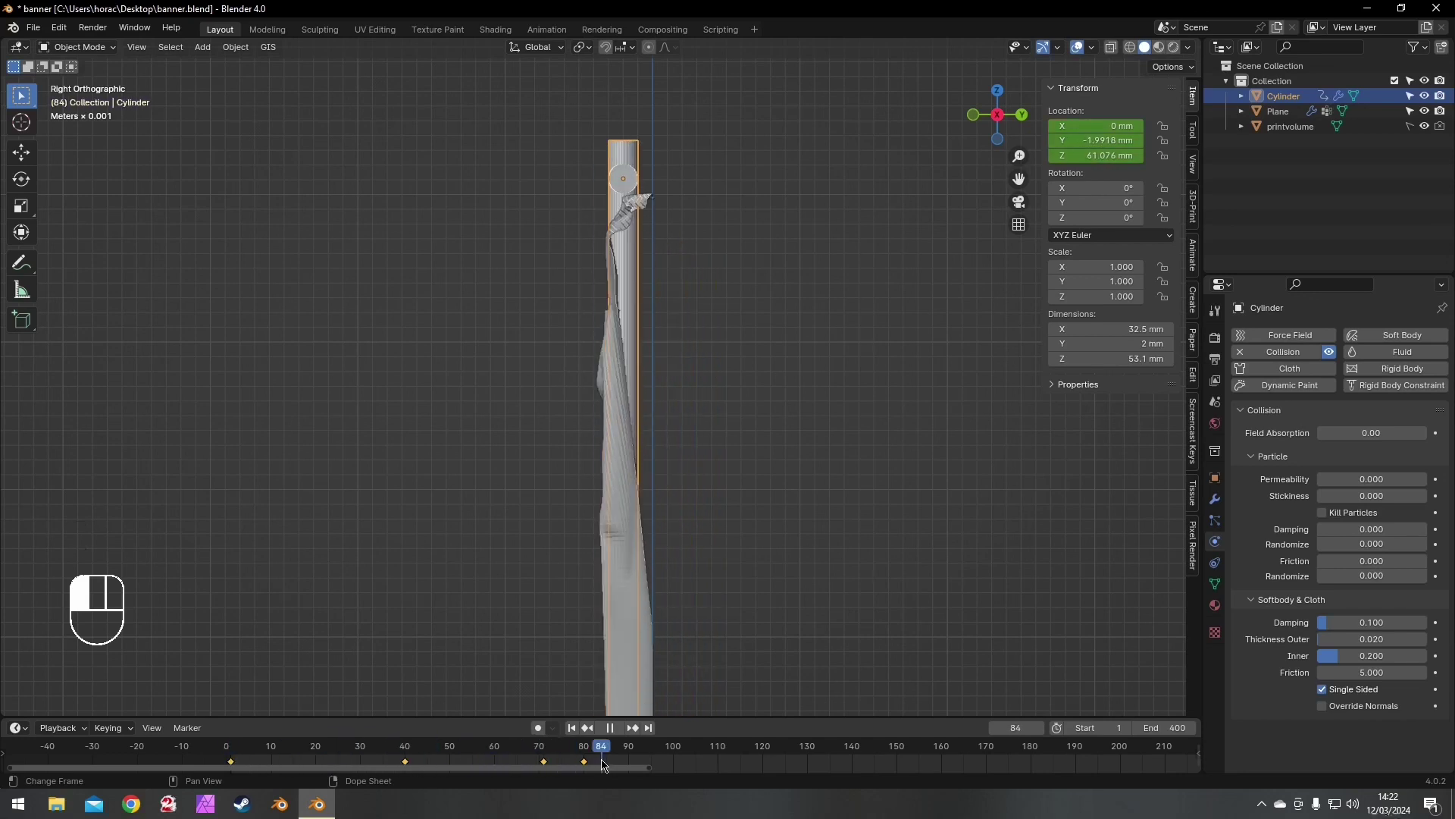
key("Escape")
middle_click_drag(682, 379, 654, 375)
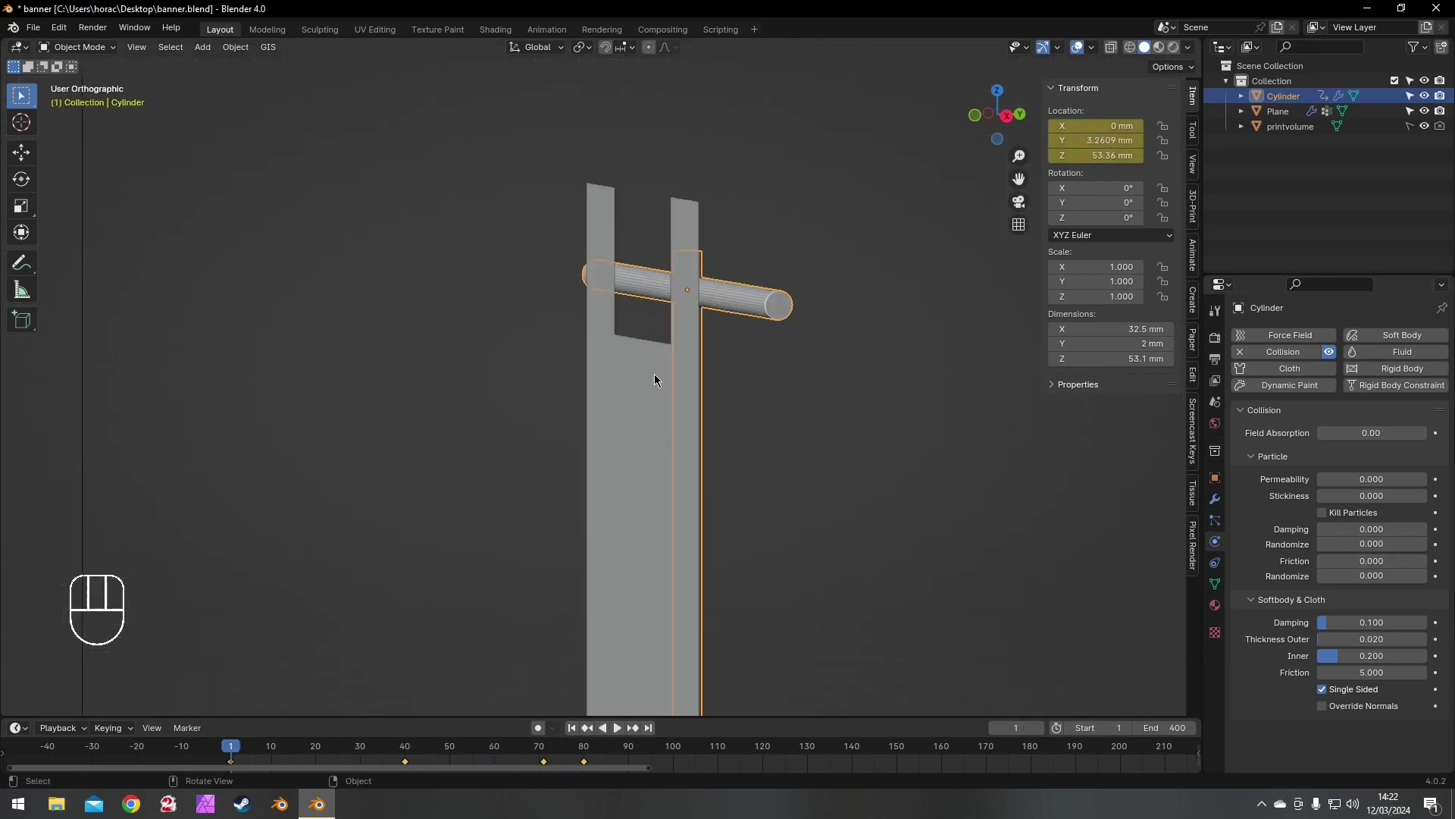
- Partially bake the banner's cloth against the re-keyed pole and play the result back
left_click(654, 374)
scroll(1352, 610, "down", 10)
left_click(1353, 623)
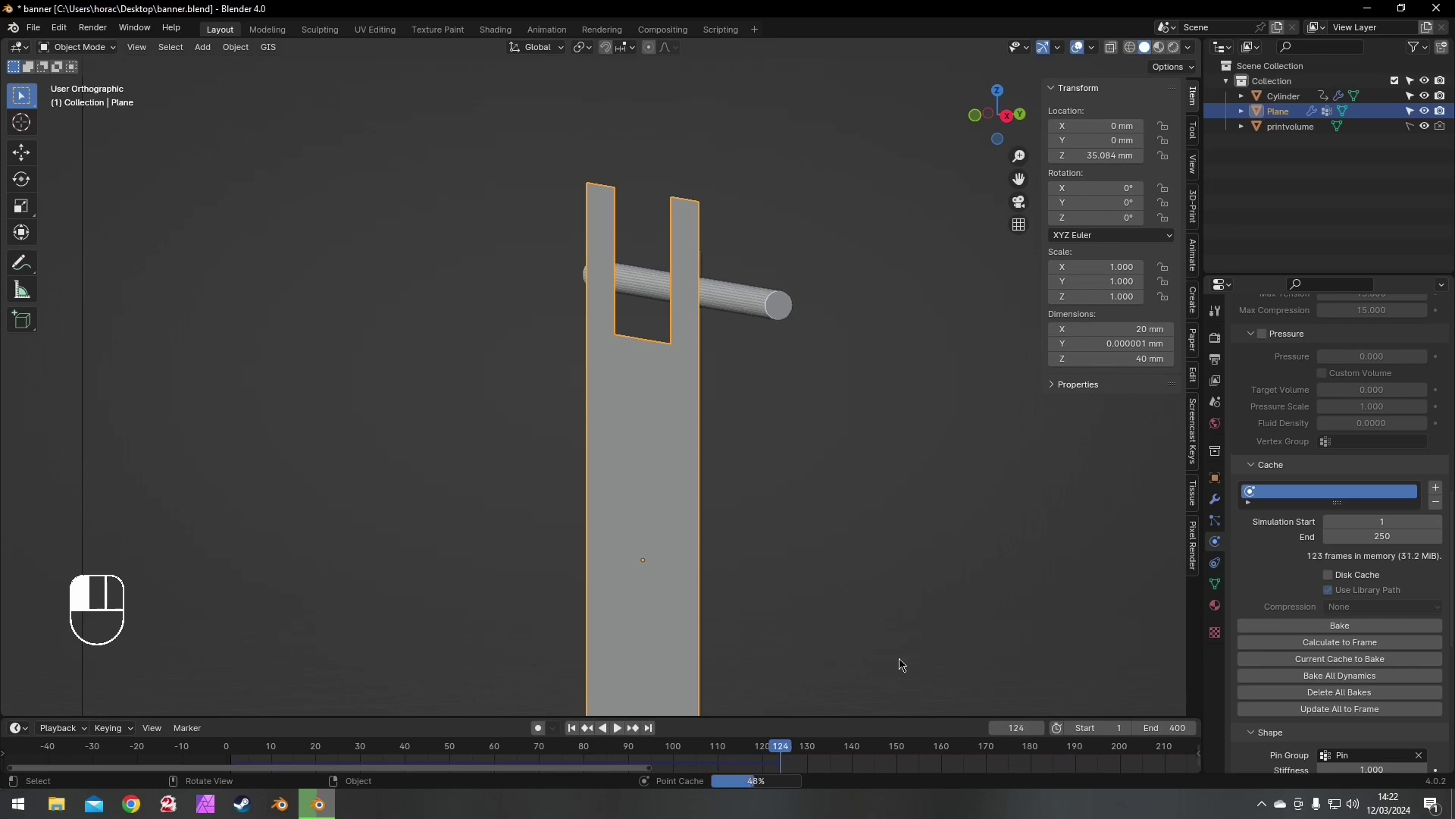
left_click(788, 787)
left_click(617, 728)
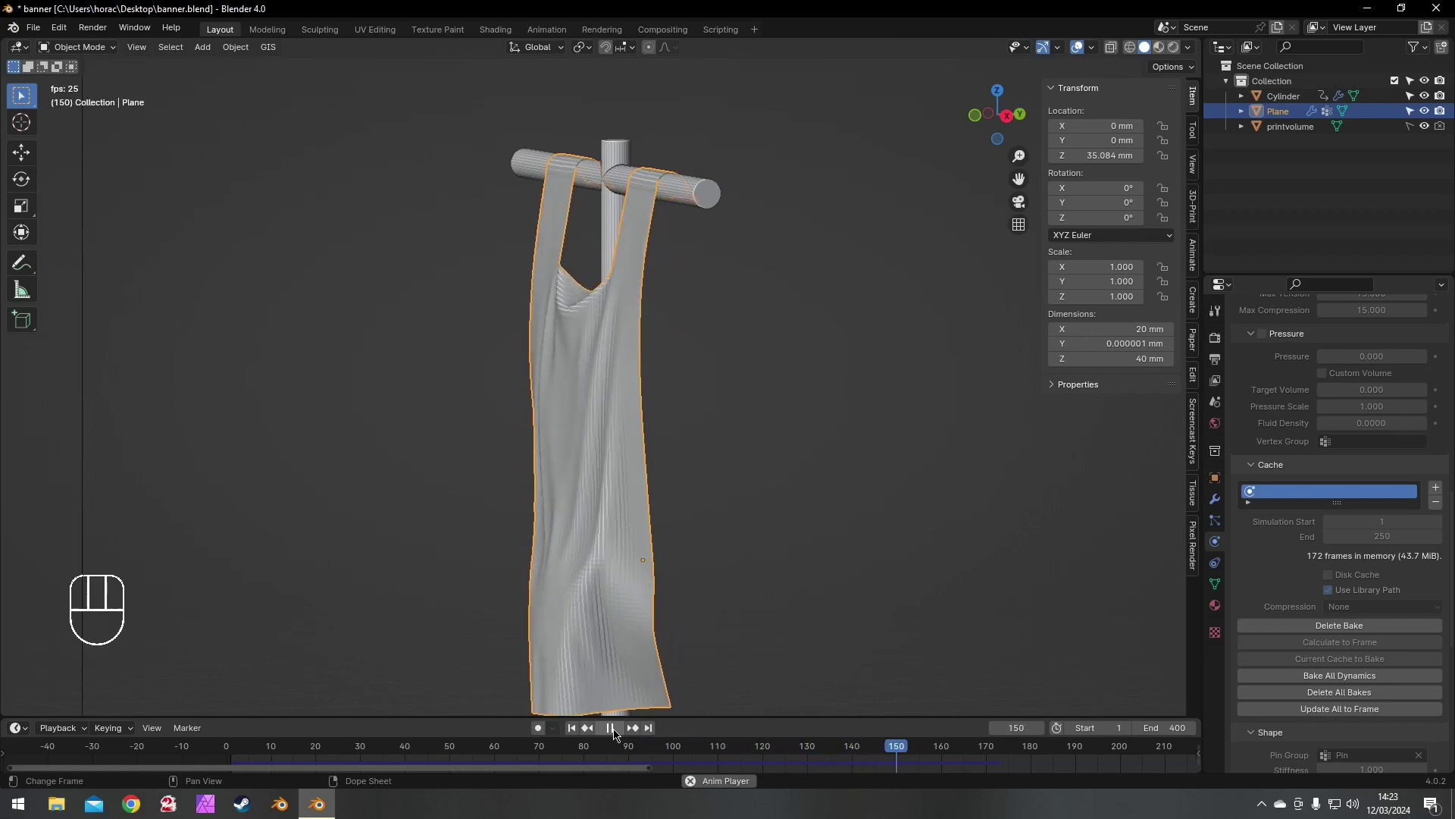
left_click(611, 728)
- Delete the partial bake, rebake the banner's cloth over frames 1 to 250 and view the drape at frame 154
left_click(1334, 627)
left_click(1334, 626)
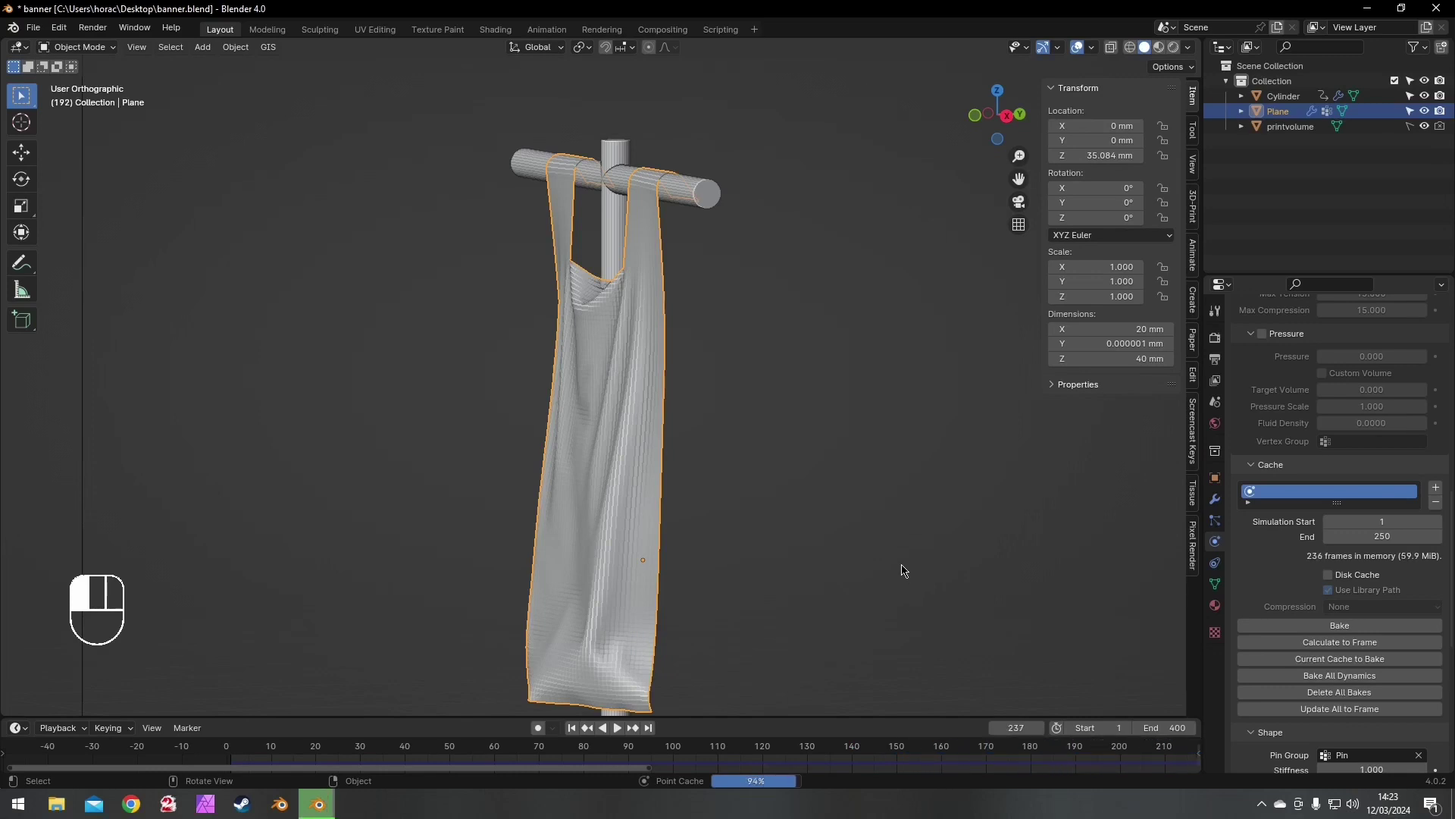
left_click_drag(1090, 753, 915, 753)
middle_click_drag(871, 620, 926, 492)
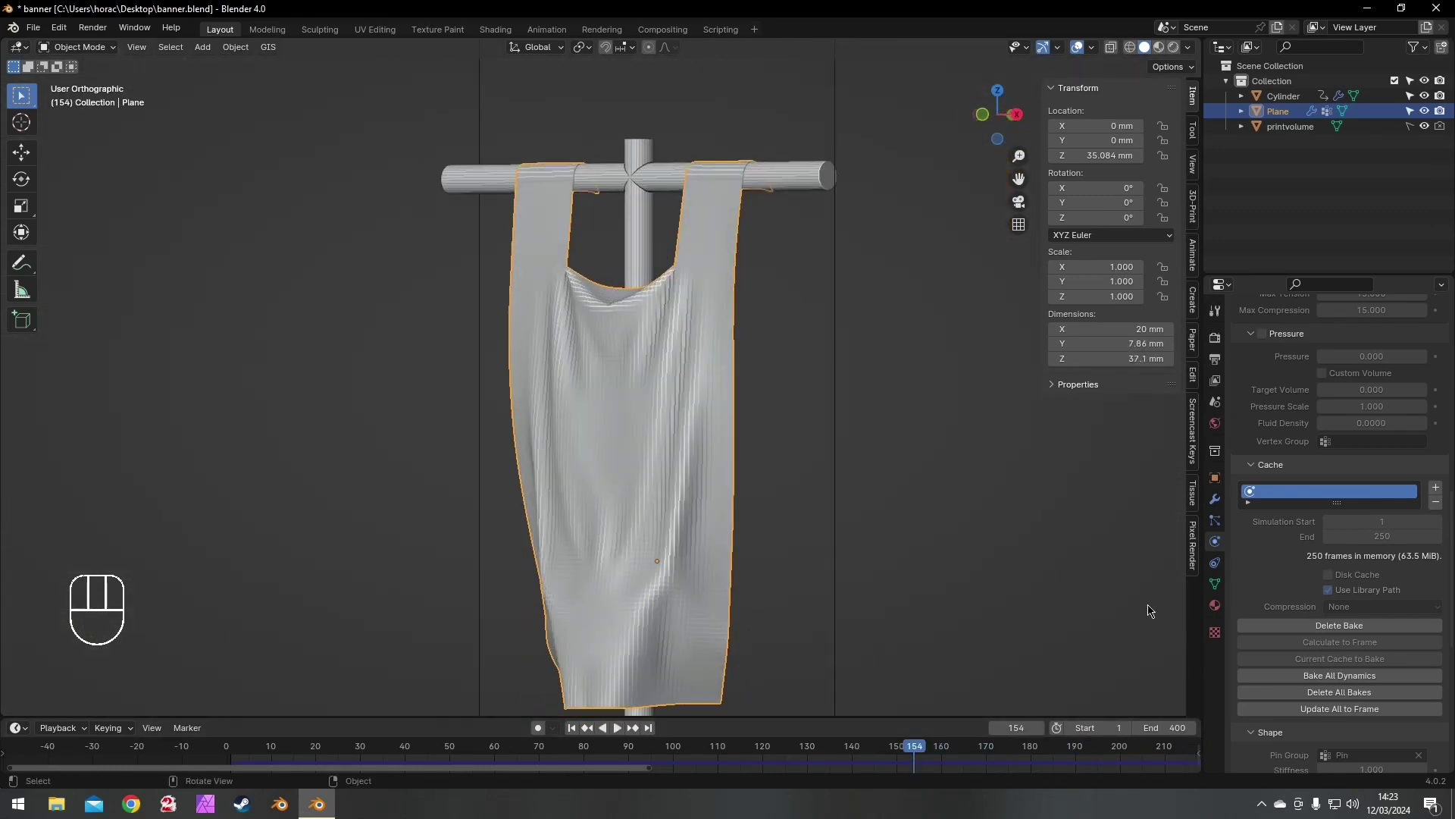
- Apply the banner's Cloth modifier to freeze the drape at frame 154
left_click(1213, 502)
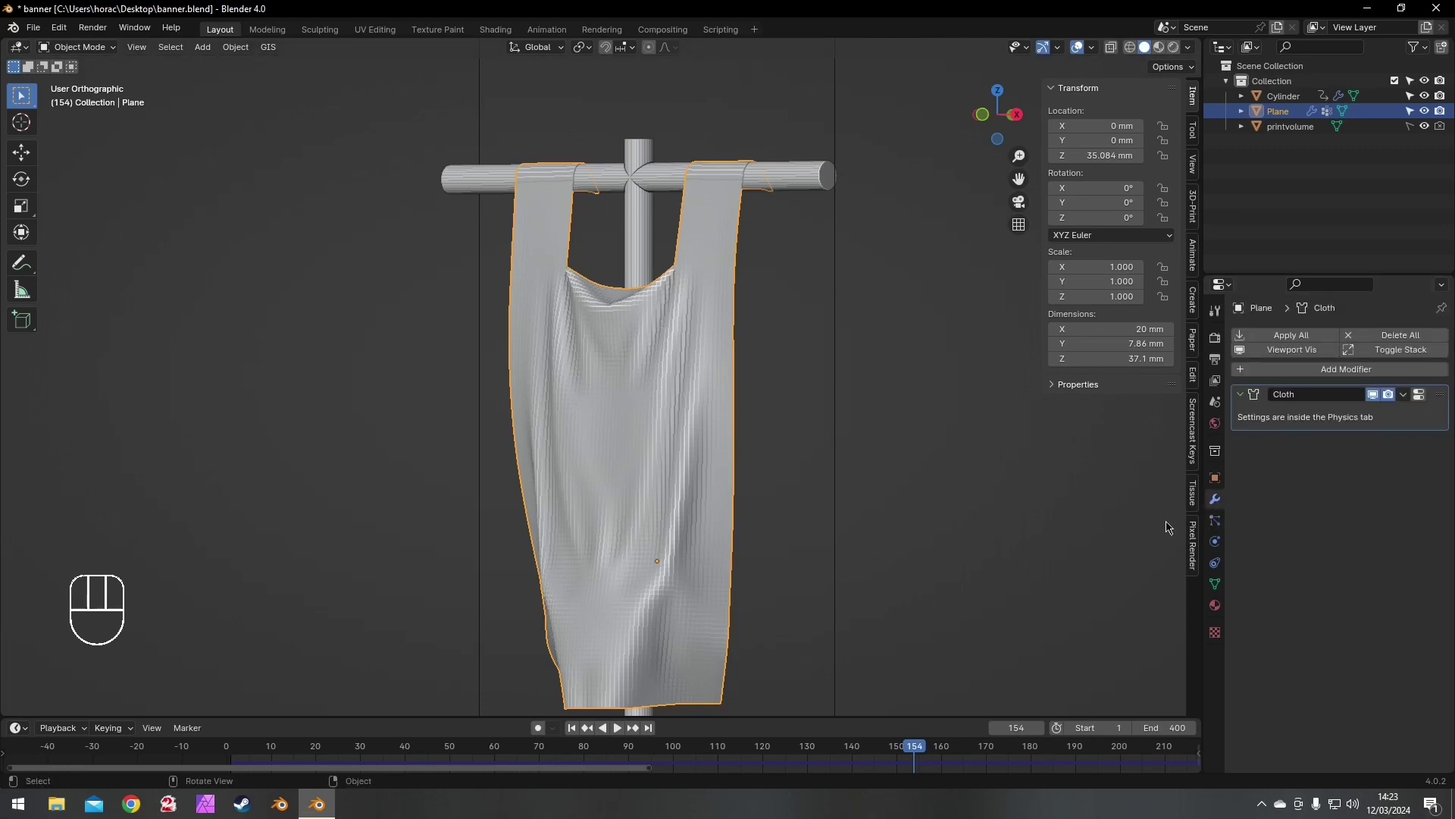
left_click(1402, 395)
left_click(1357, 416)
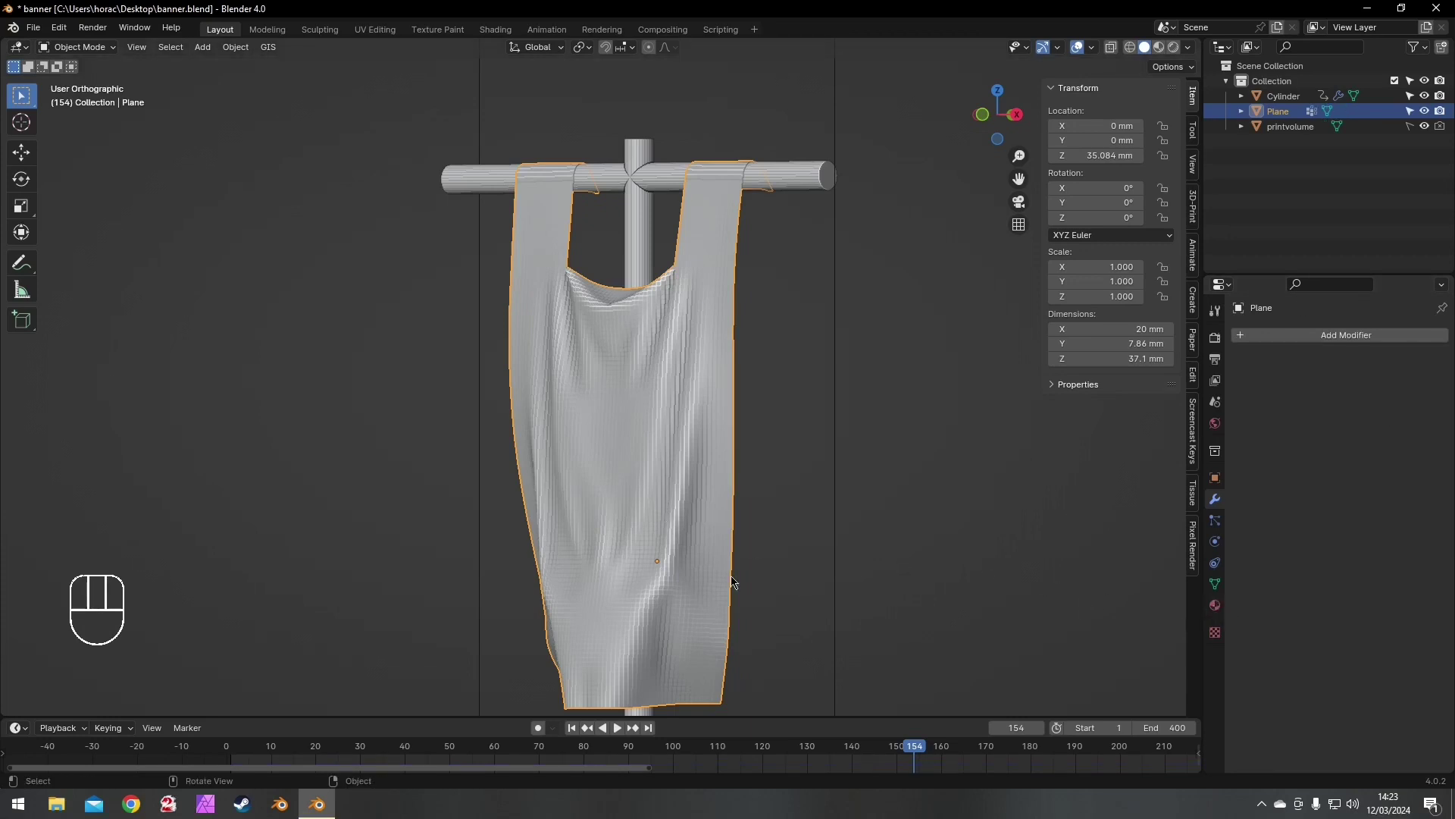
- Enlarge the timeline, delete all of the pole's location keyframes at frame 110 and return to frame 1
left_click_drag(909, 755, 718, 755)
left_click(646, 191)
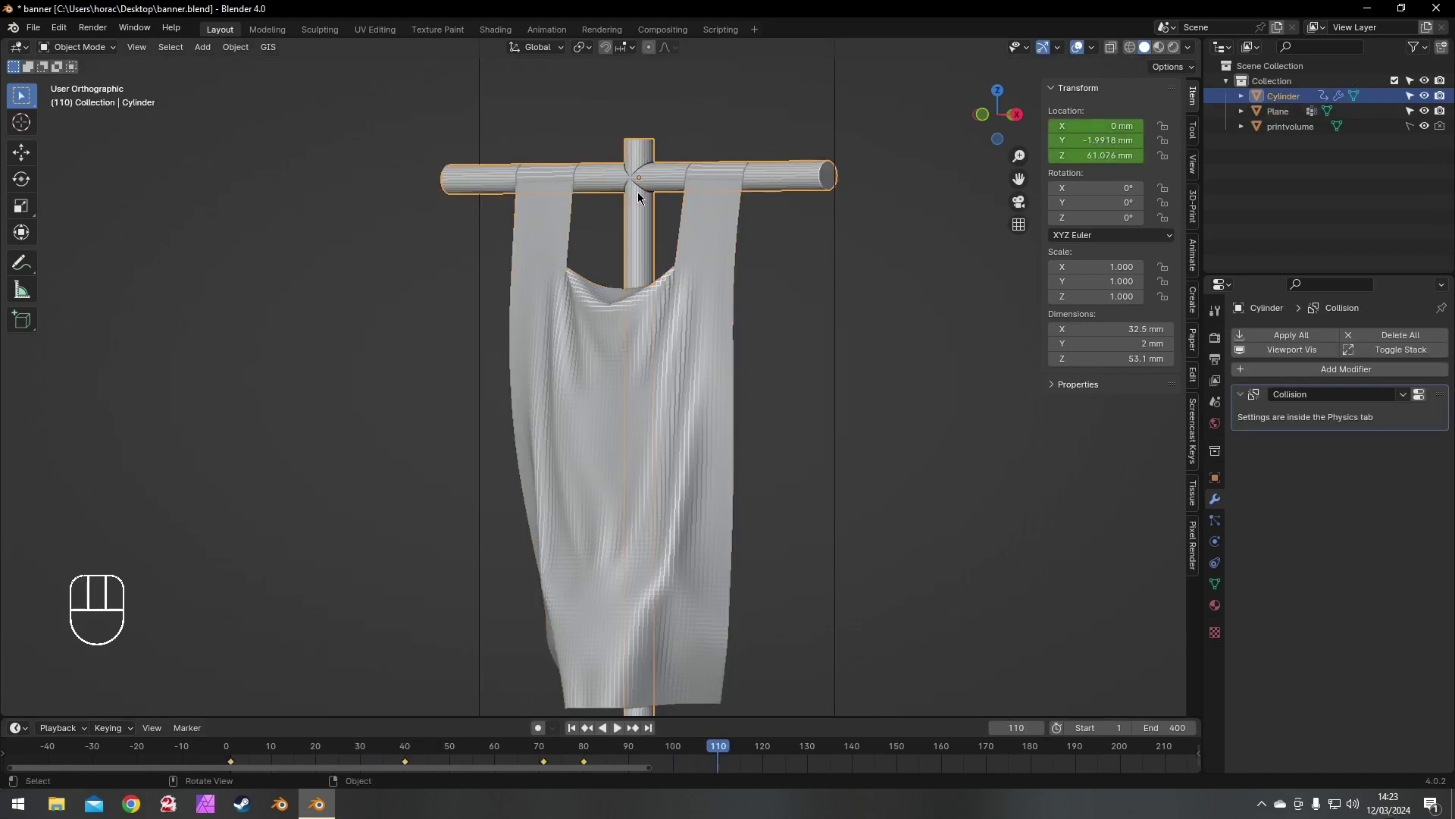
right_click(584, 765)
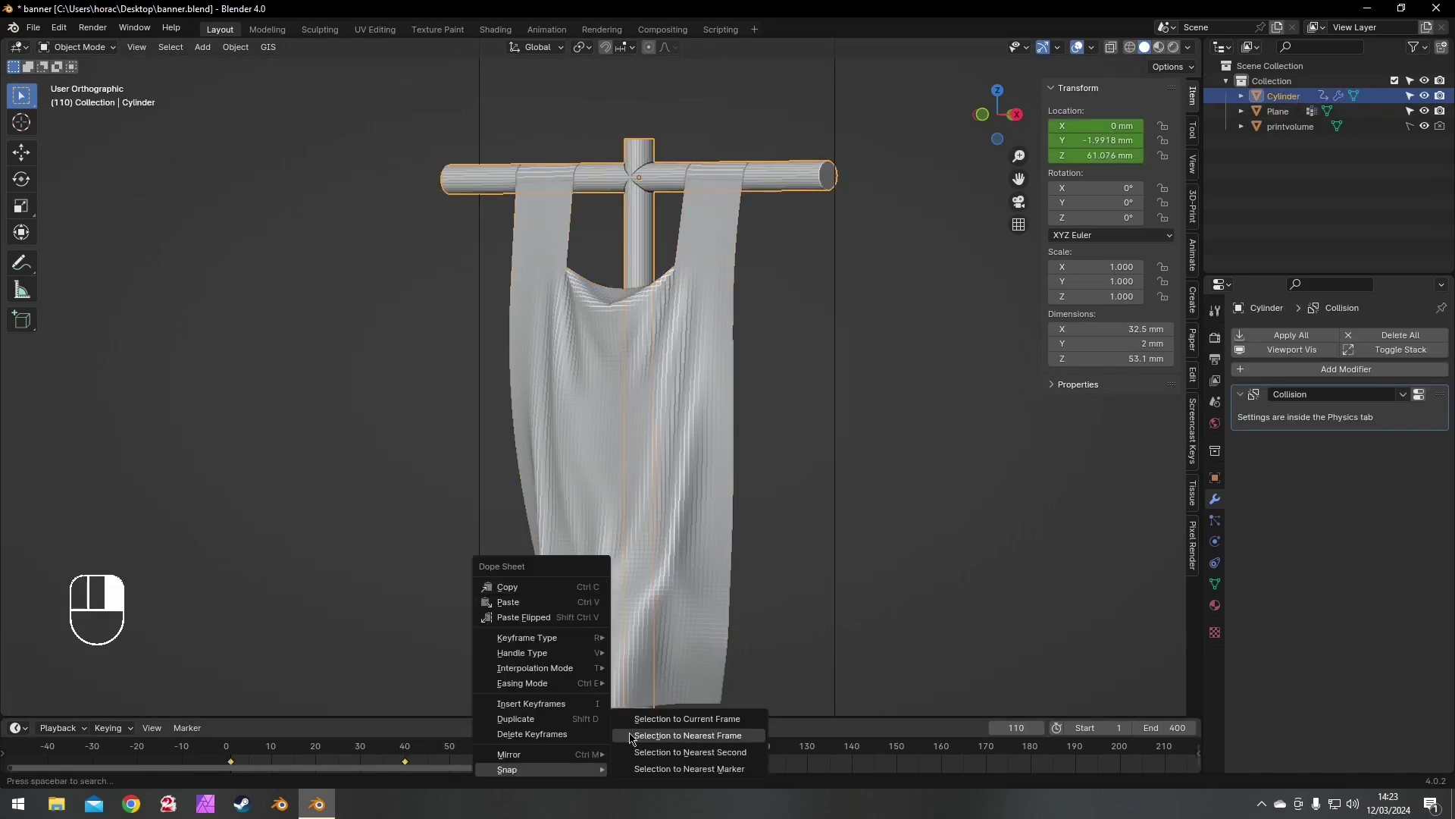
left_click_drag(686, 716, 342, 563)
right_click(232, 611)
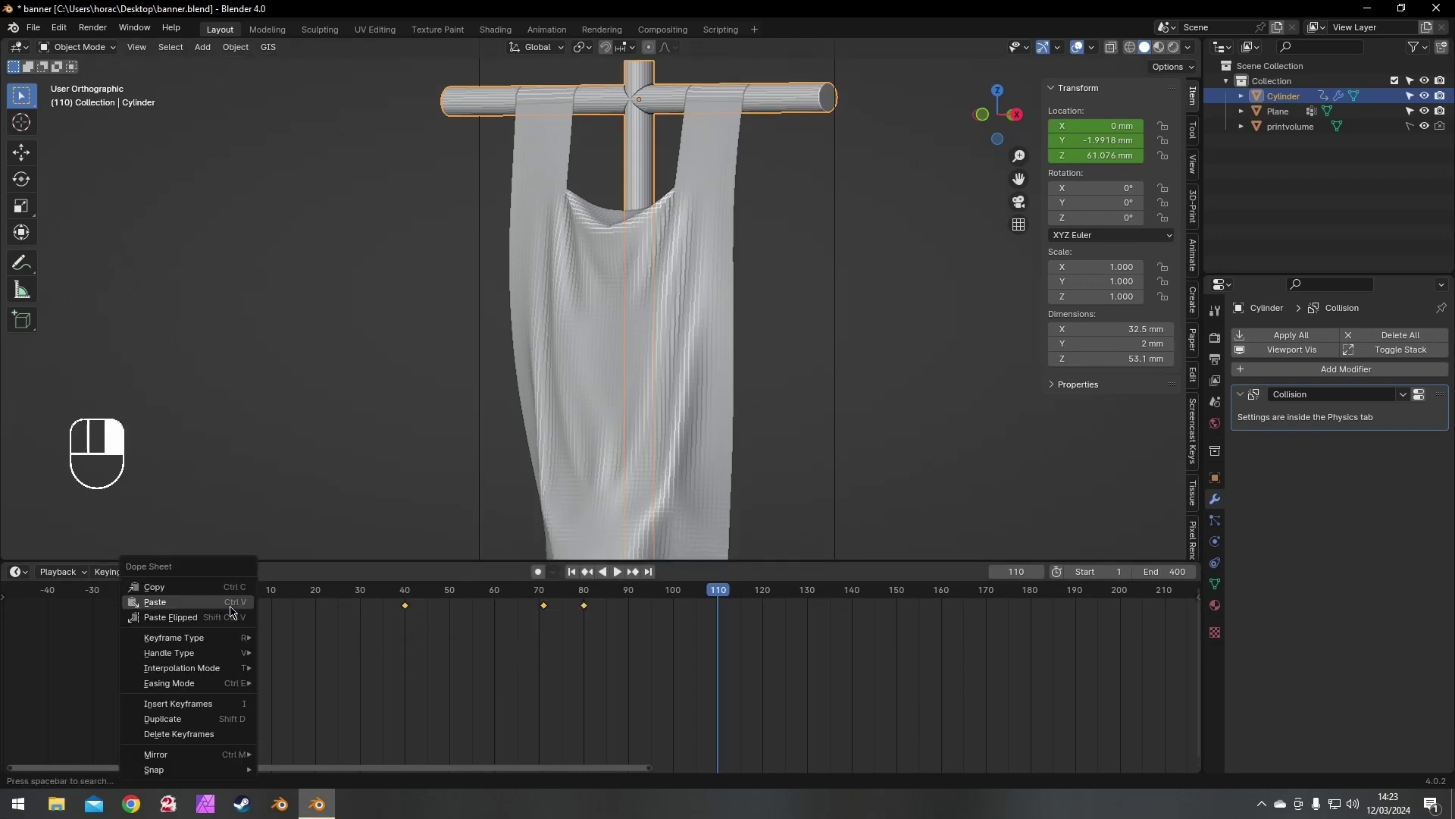
mouse_move(225, 640)
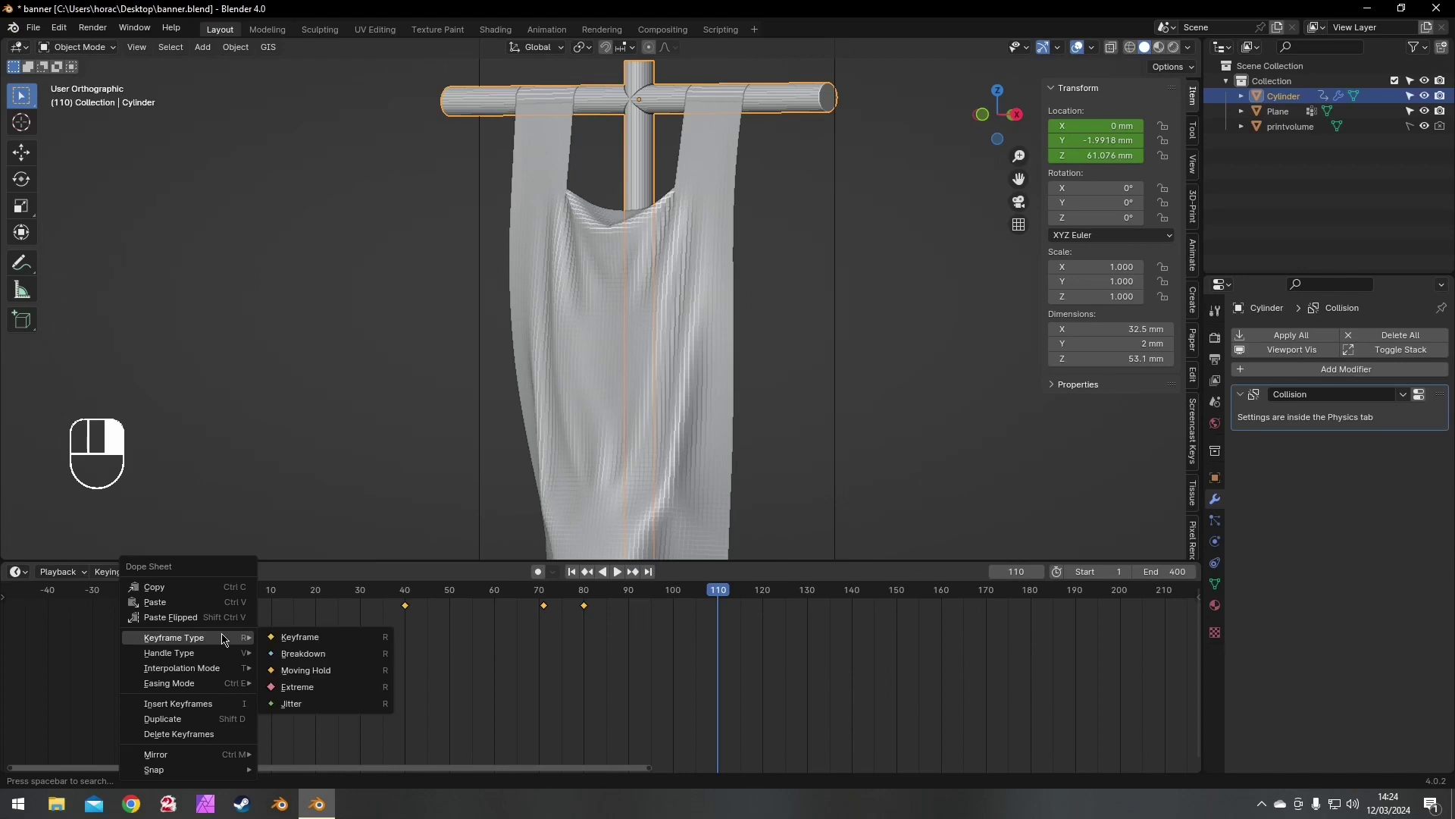
left_click(215, 734)
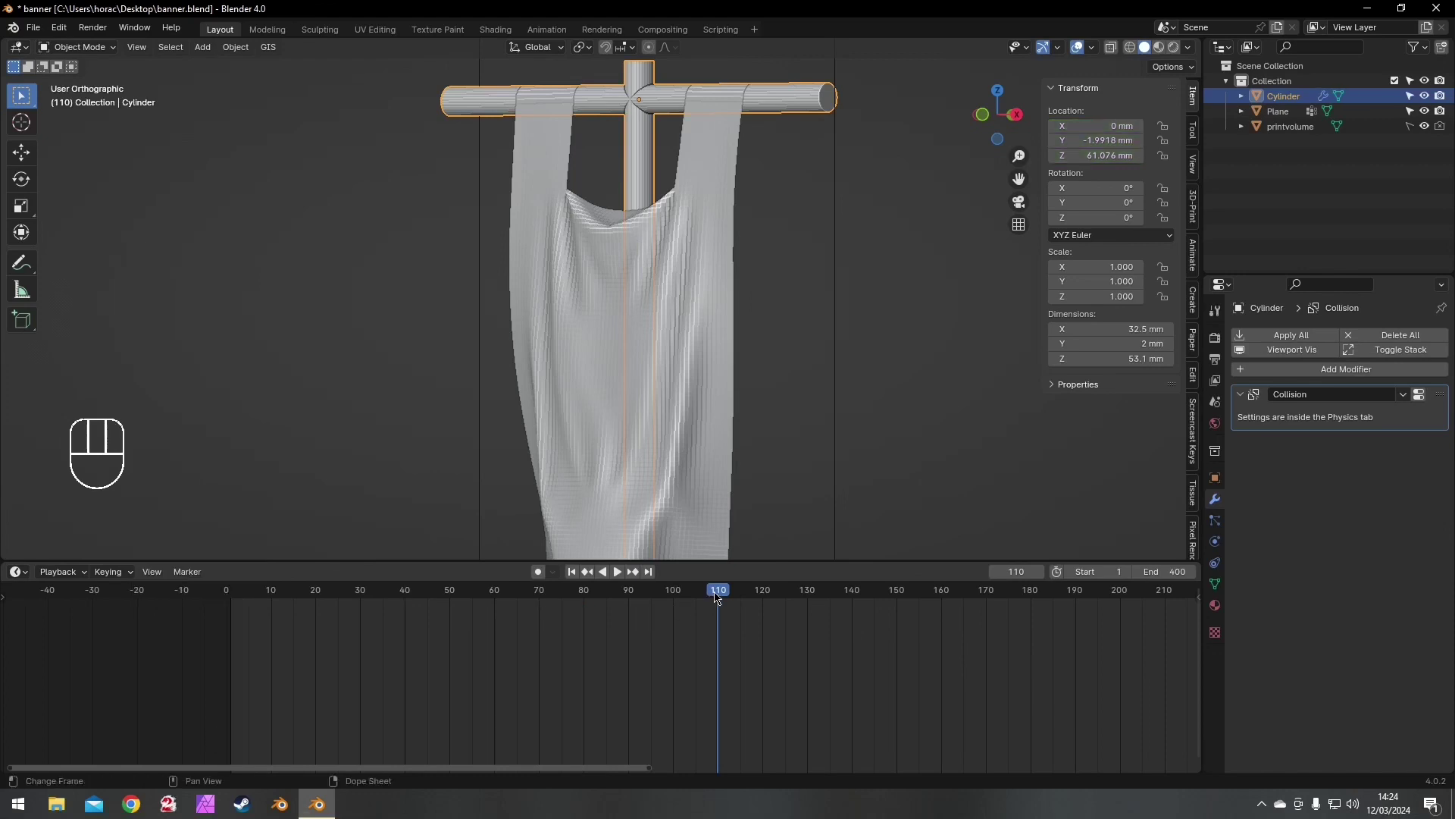
left_click_drag(716, 596, 231, 599)
- Add a Solidify modifier to the draped banner
middle_click_drag(836, 351, 492, 364, "shift")
left_click(425, 415)
scroll(663, 417, "down", 4)
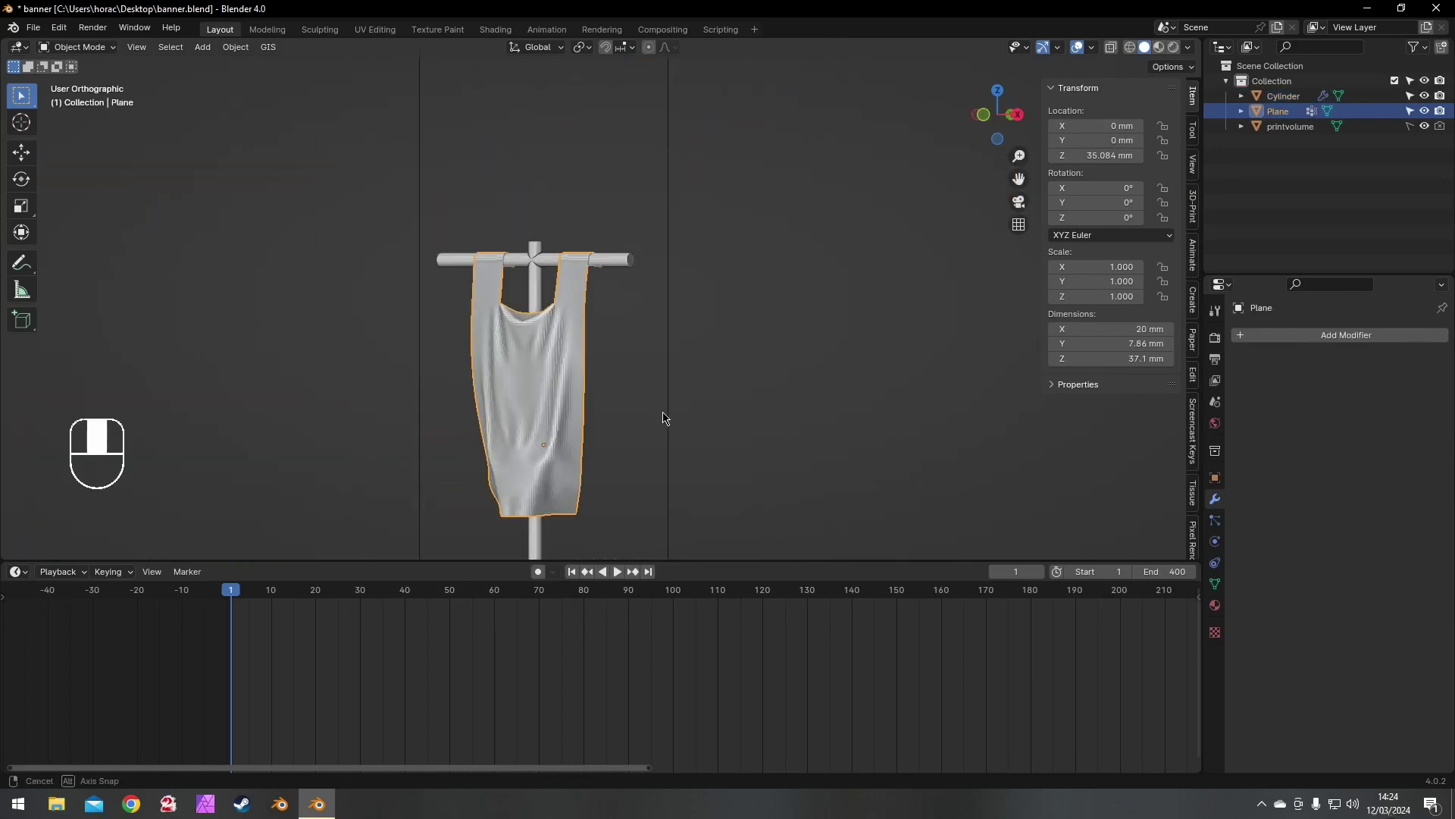
scroll(721, 423, "up", 5)
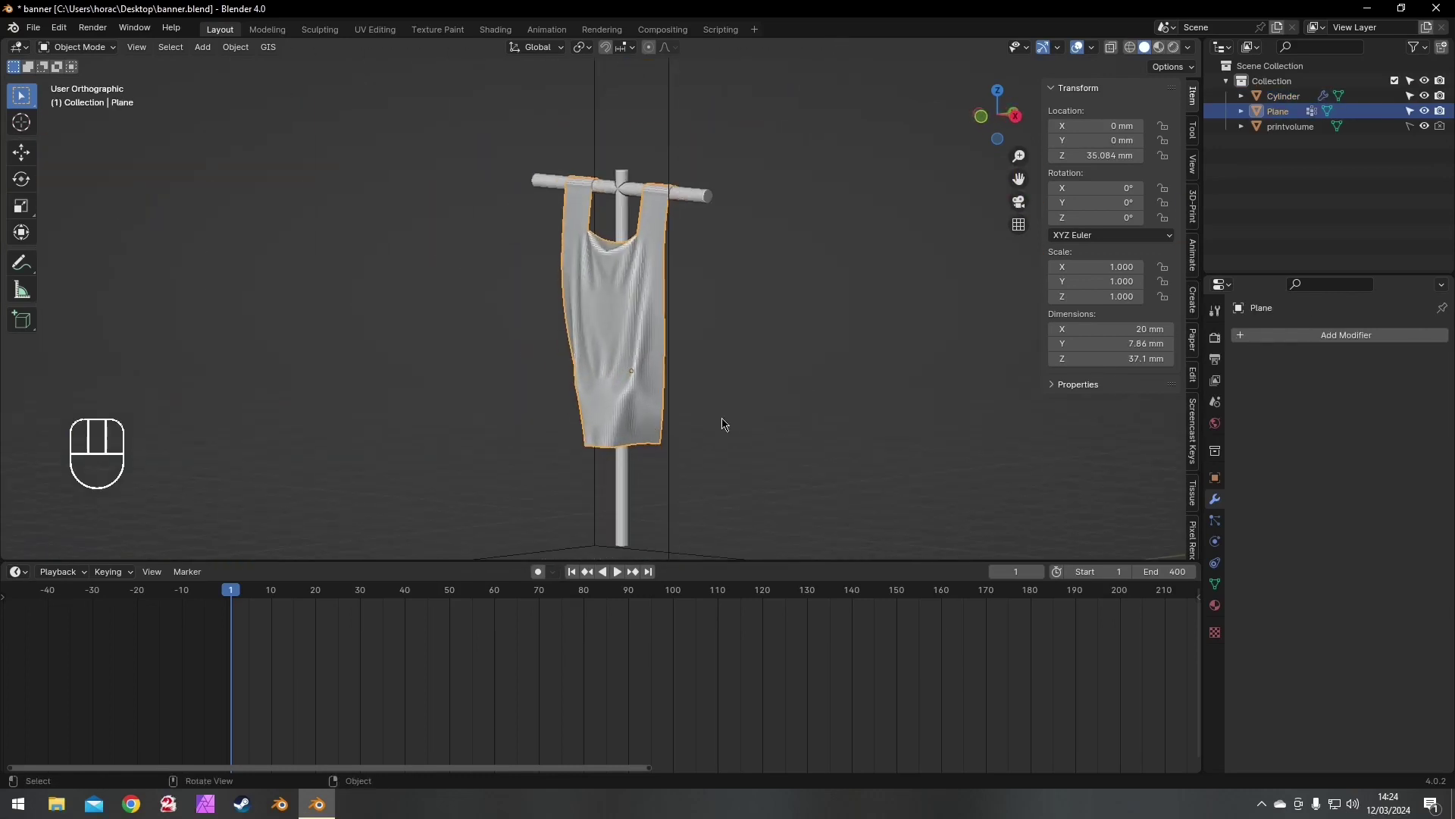
left_click(1279, 342)
mouse_move(1280, 343)
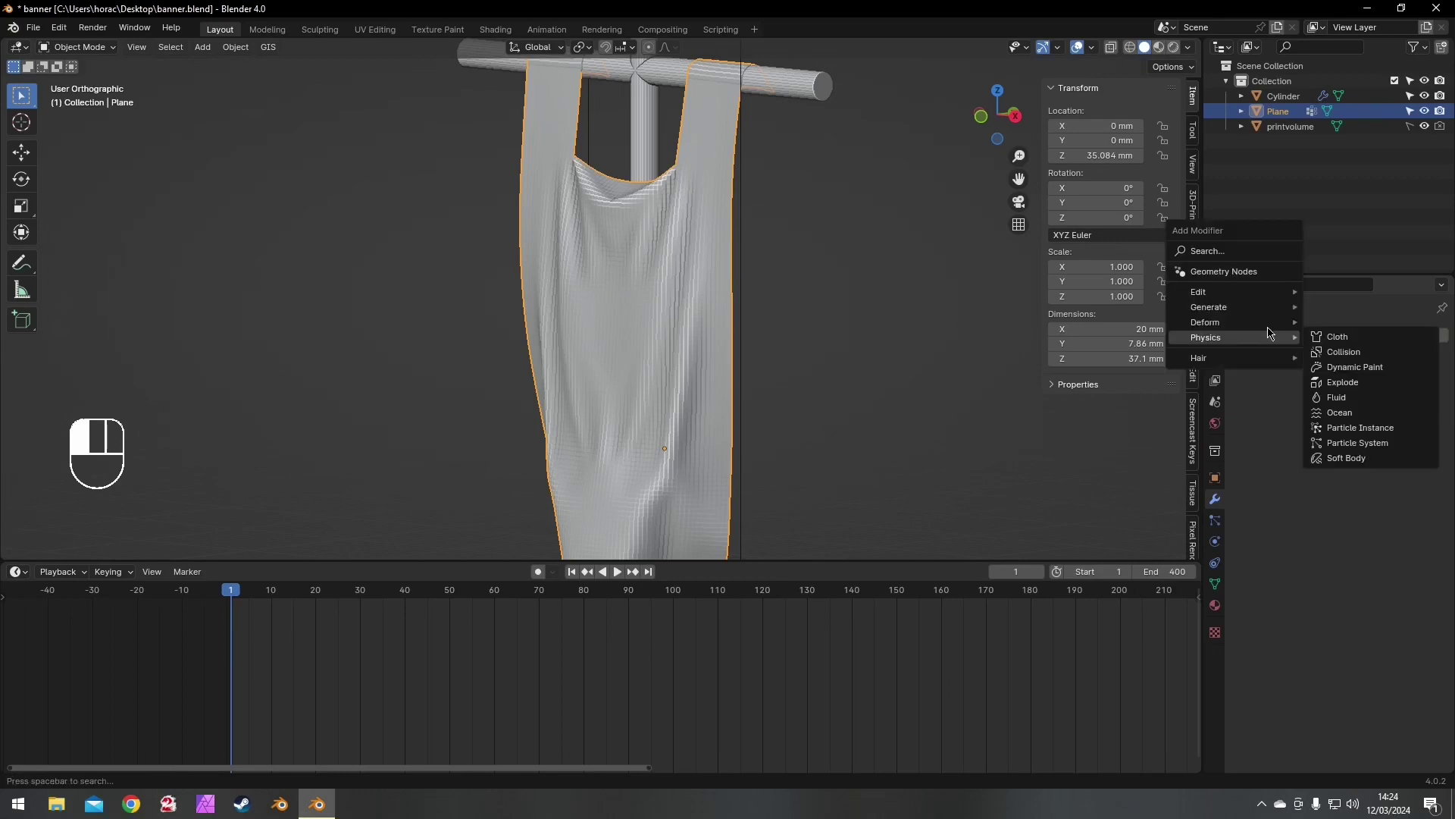
mouse_move(1262, 317)
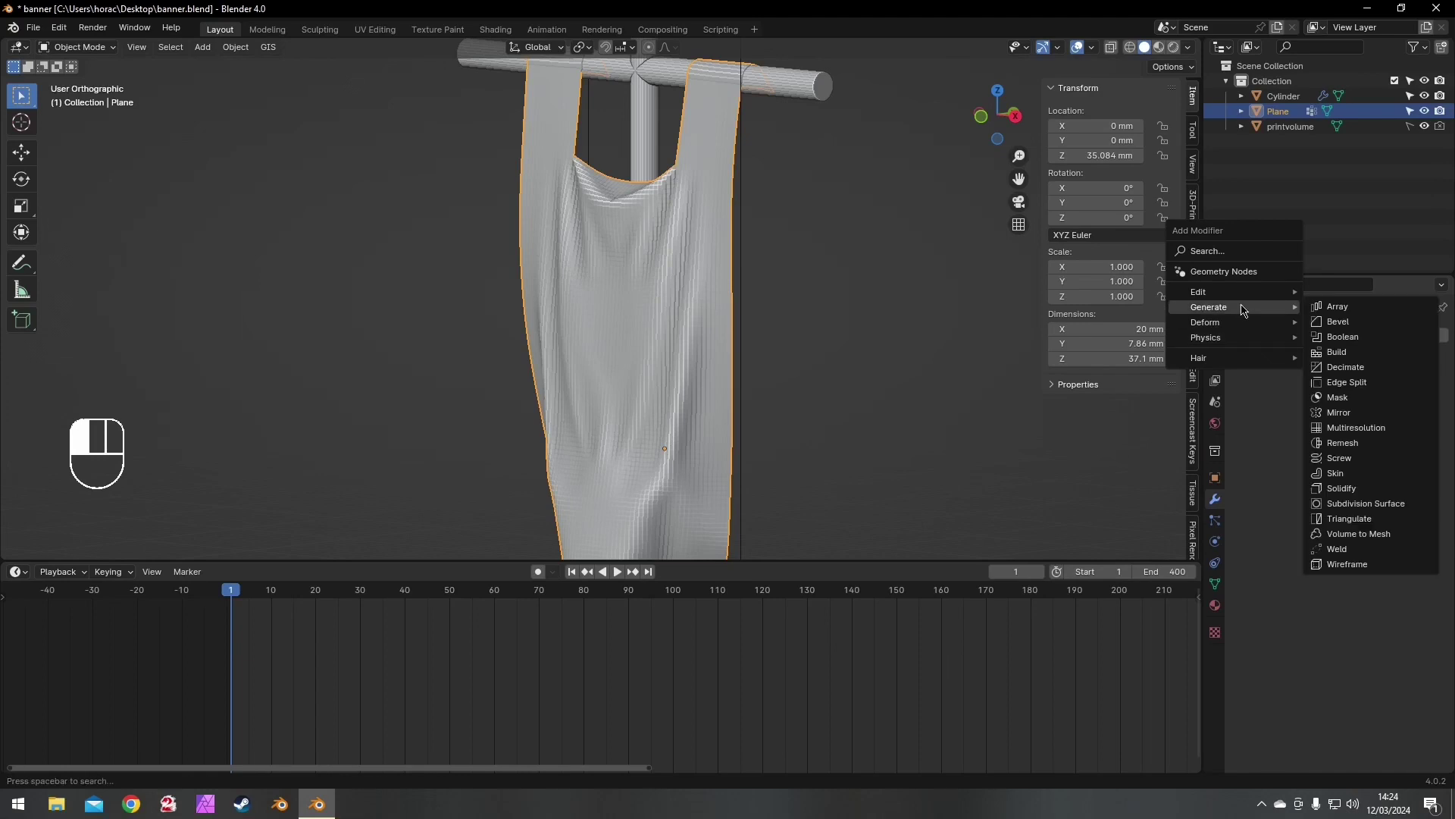
left_click(1364, 489)
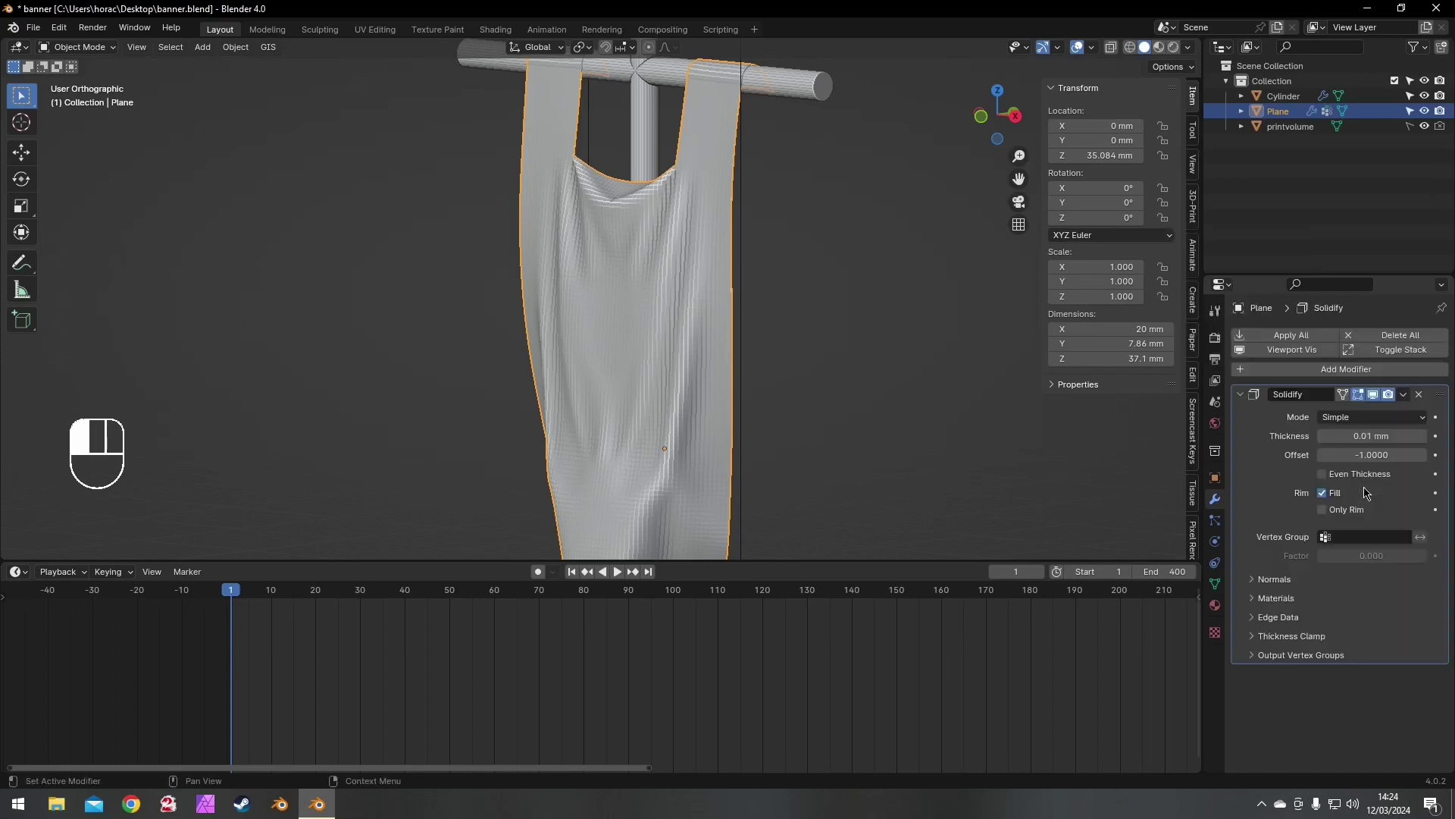
- Set the banner's Solidify thickness to about 0.569 mm and inspect the thickened cloth
scroll(935, 316, "down", 5)
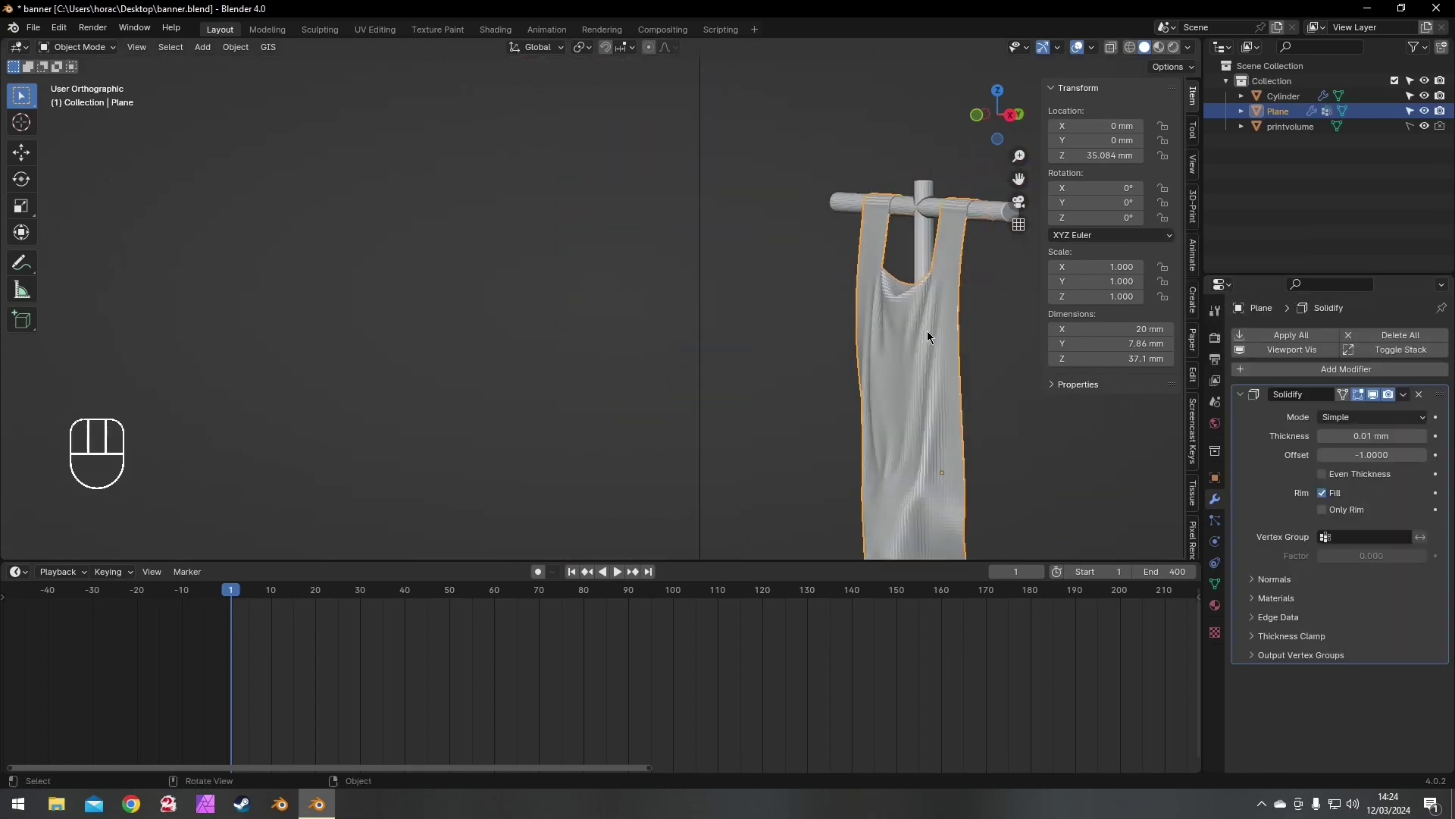
left_click_drag(1372, 436, 1408, 435)
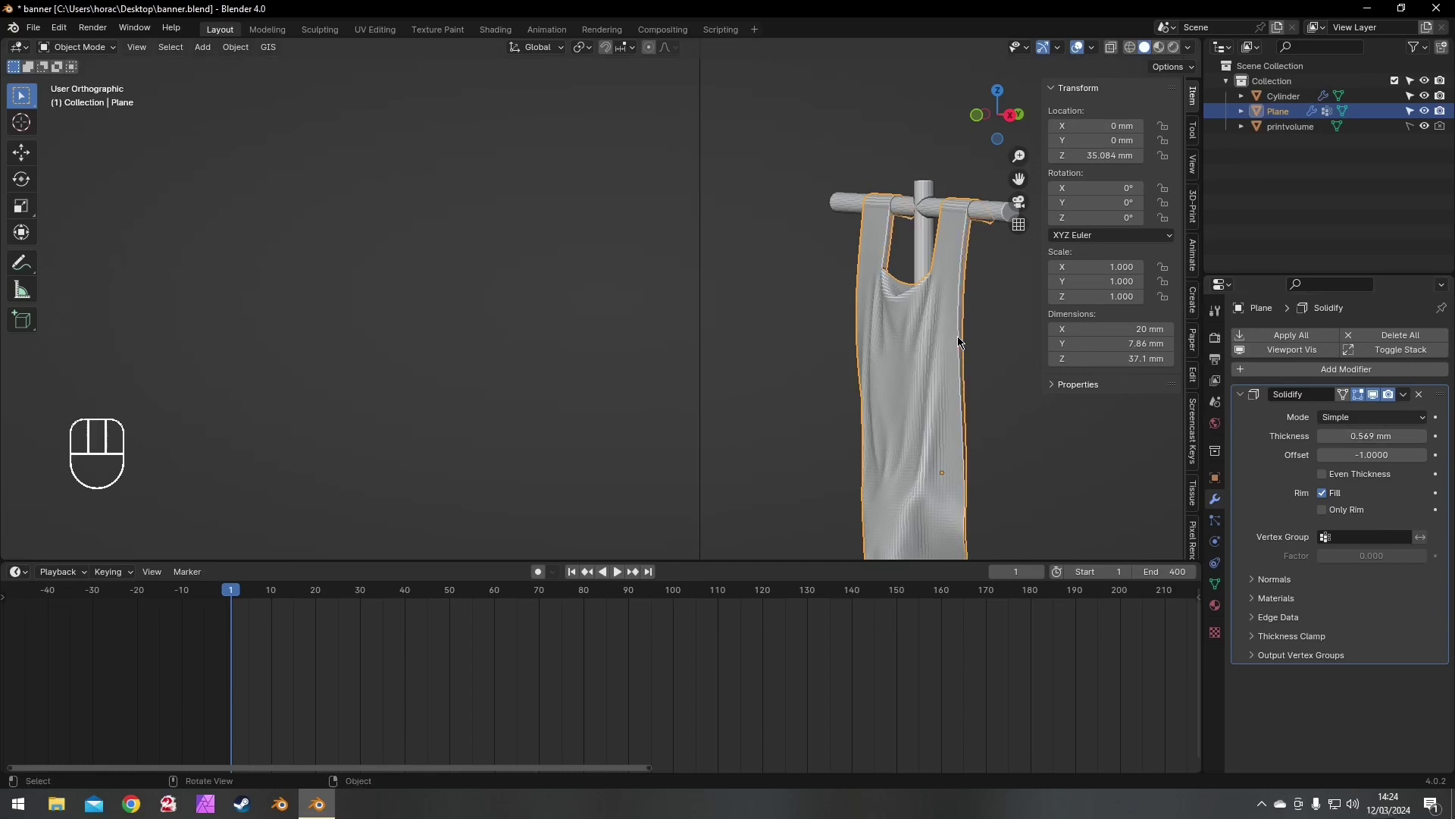
middle_click_drag(937, 330, 1091, 412, "shift")
scroll(598, 298, "up", 5)
scroll(831, 348, "down", 5)
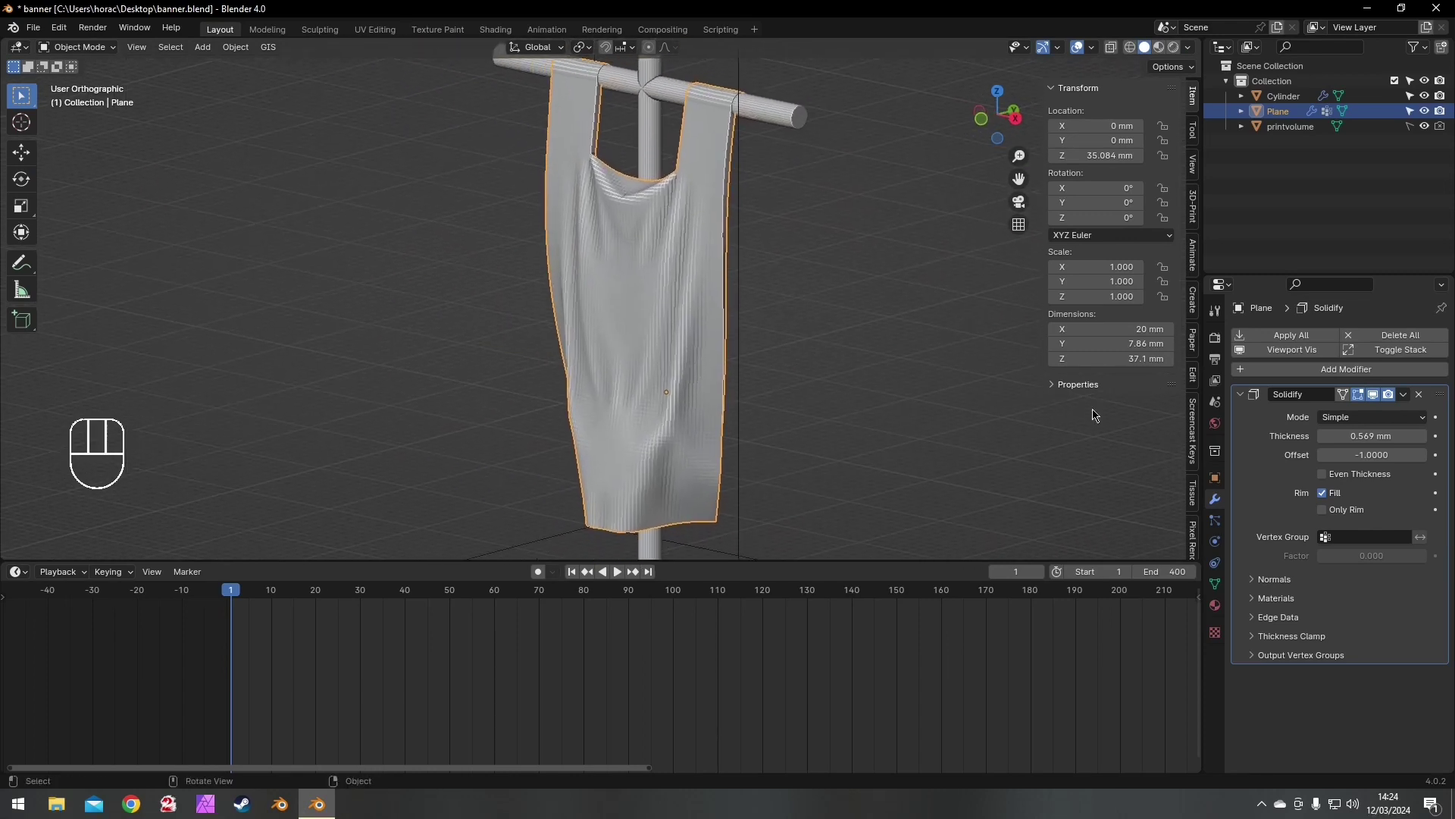
- Add a Displace modifier to the banner and create a new texture for it
left_click(1287, 372)
mouse_move(1256, 376)
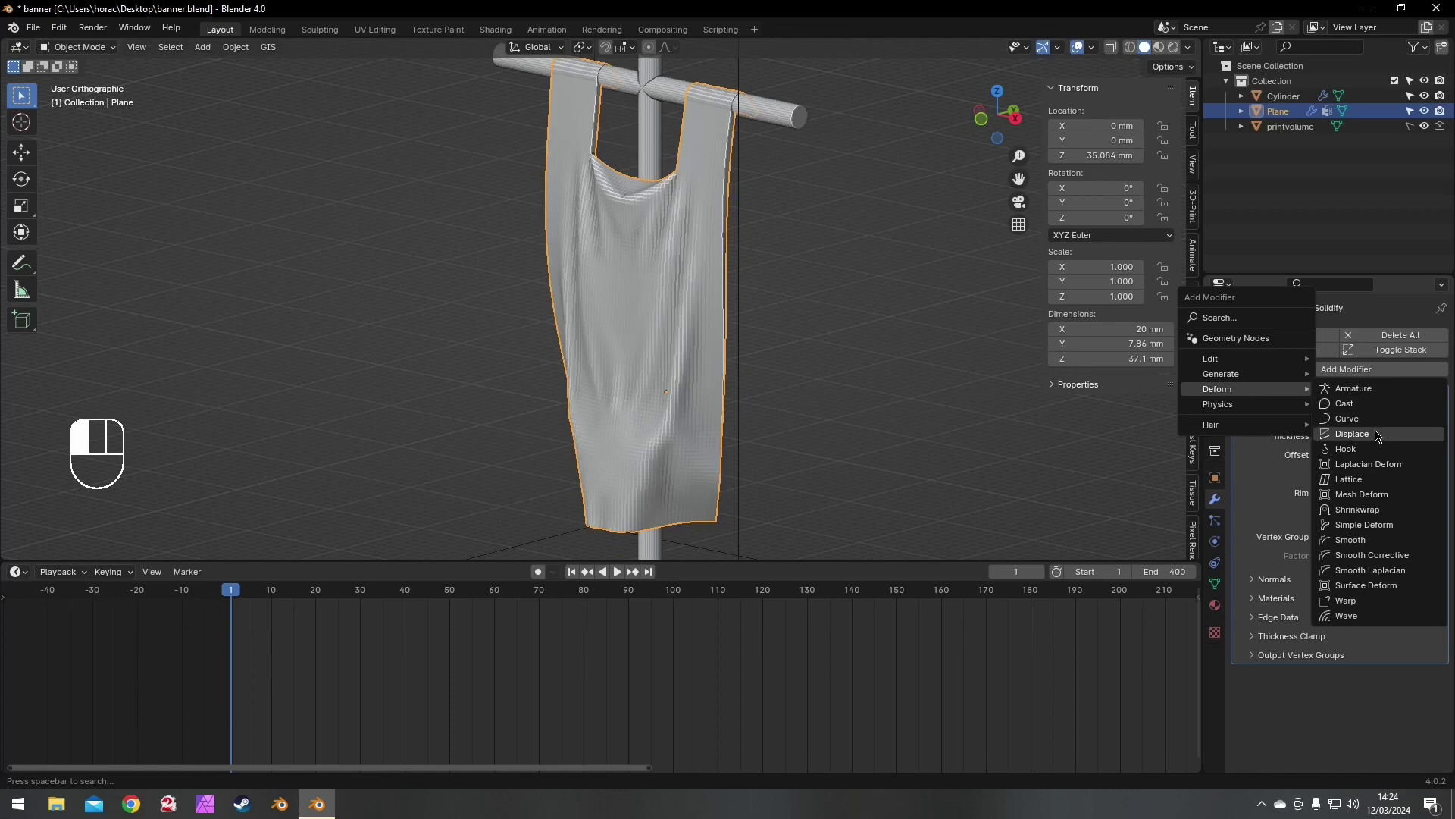
left_click(1365, 434)
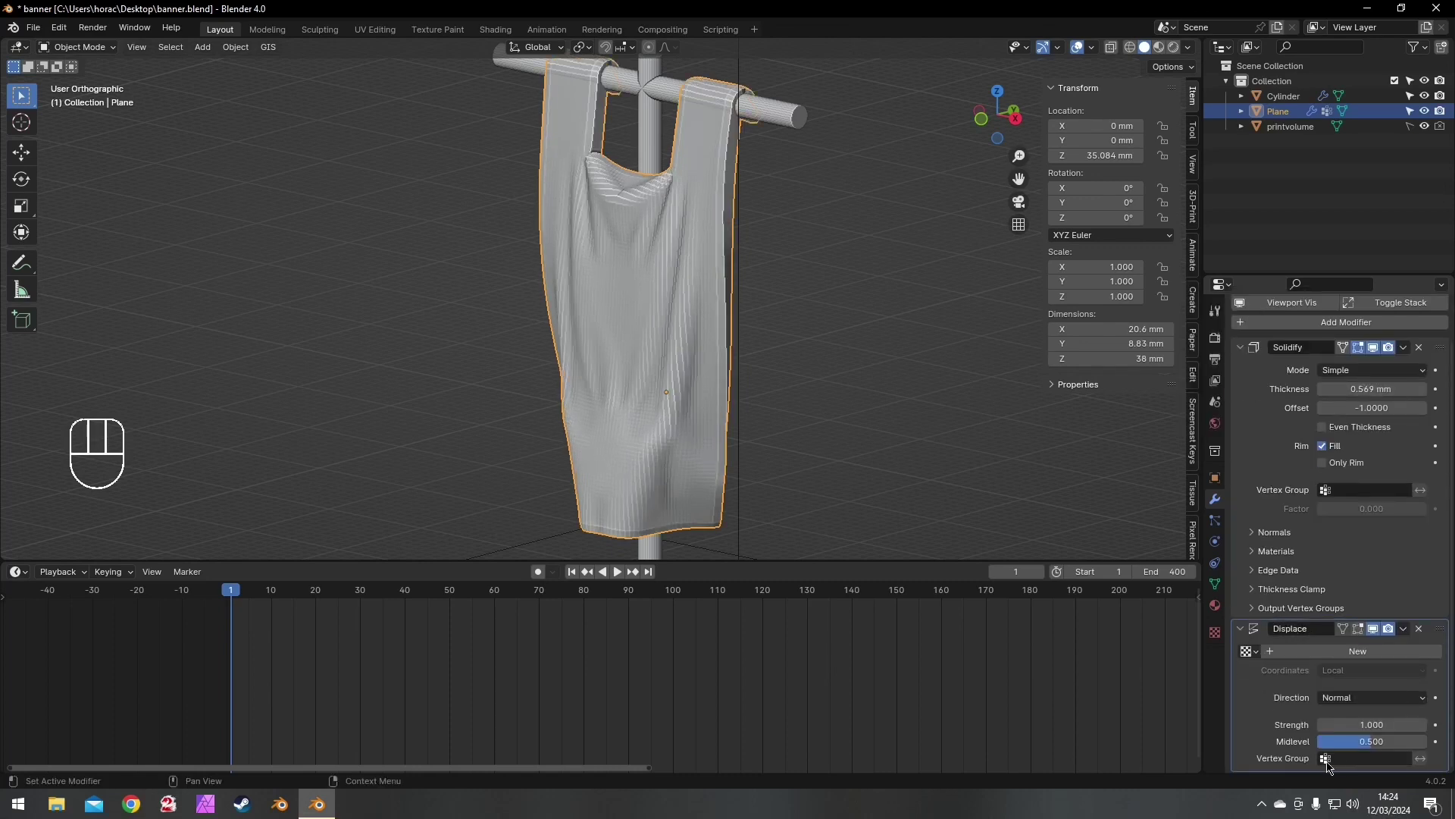
left_click(1298, 655)
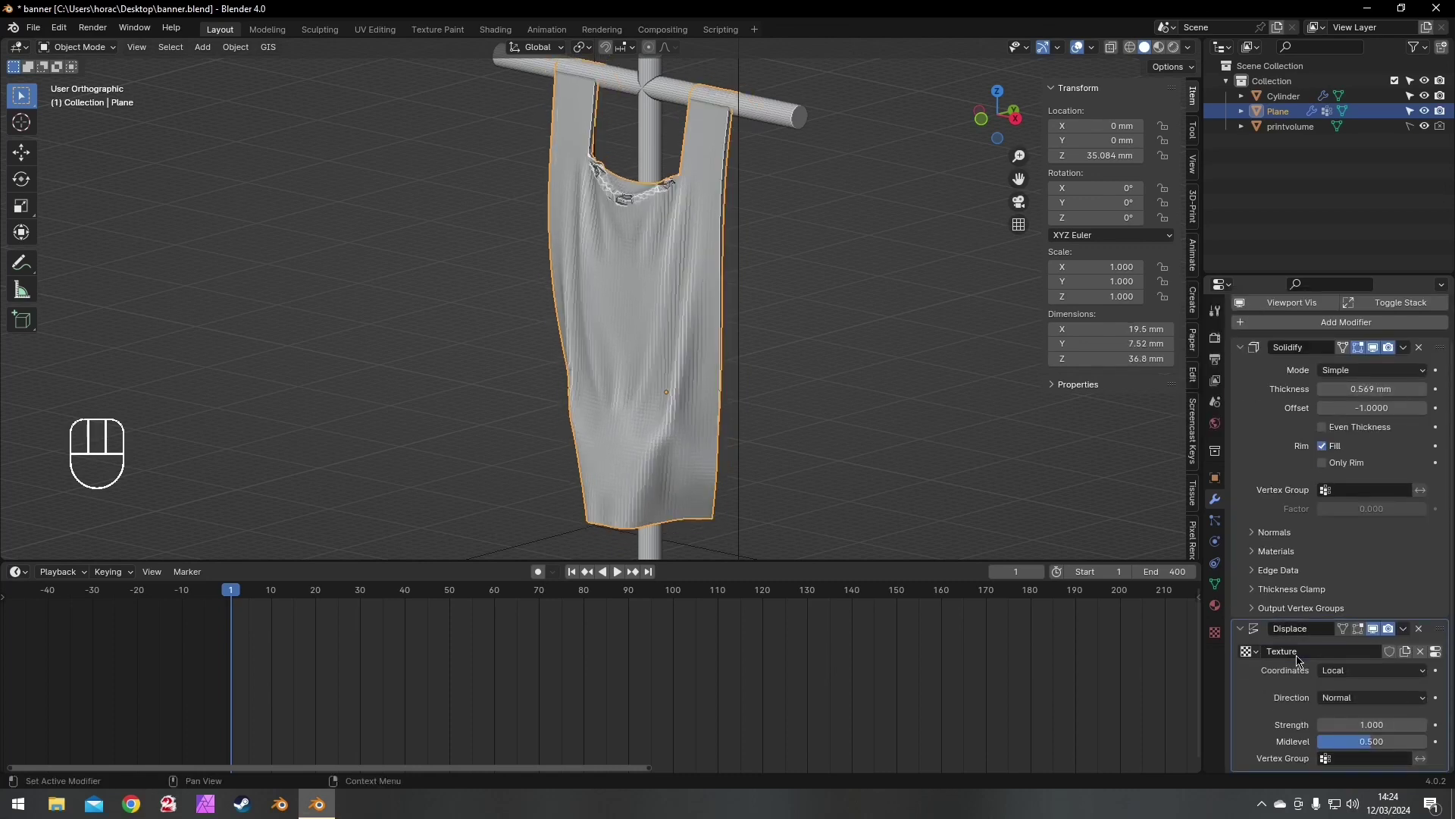
- Load shroombanner.jpg as the displacement texture's image and go back to the banner's modifier settings
left_click(1435, 654)
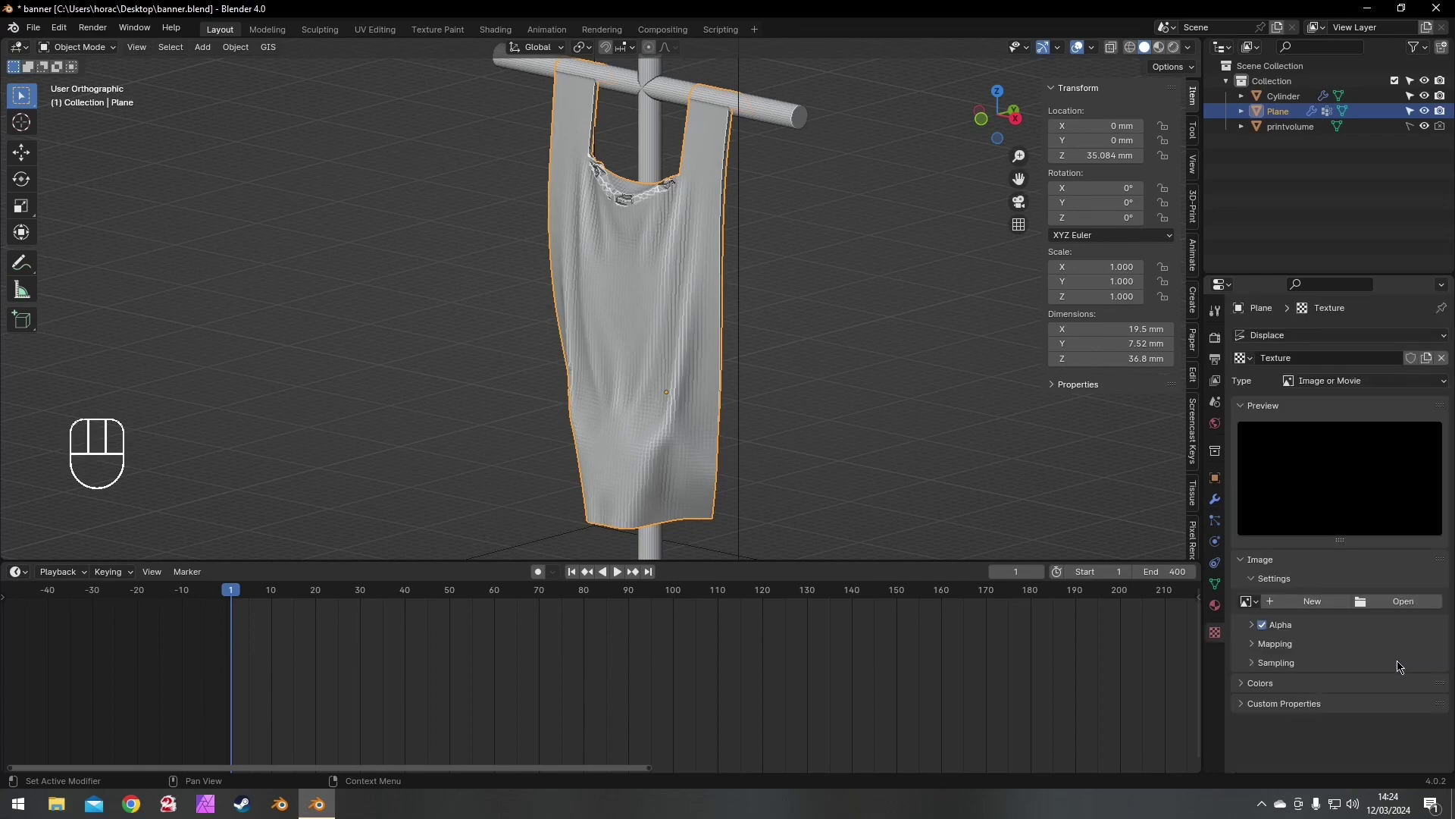
left_click(1386, 604)
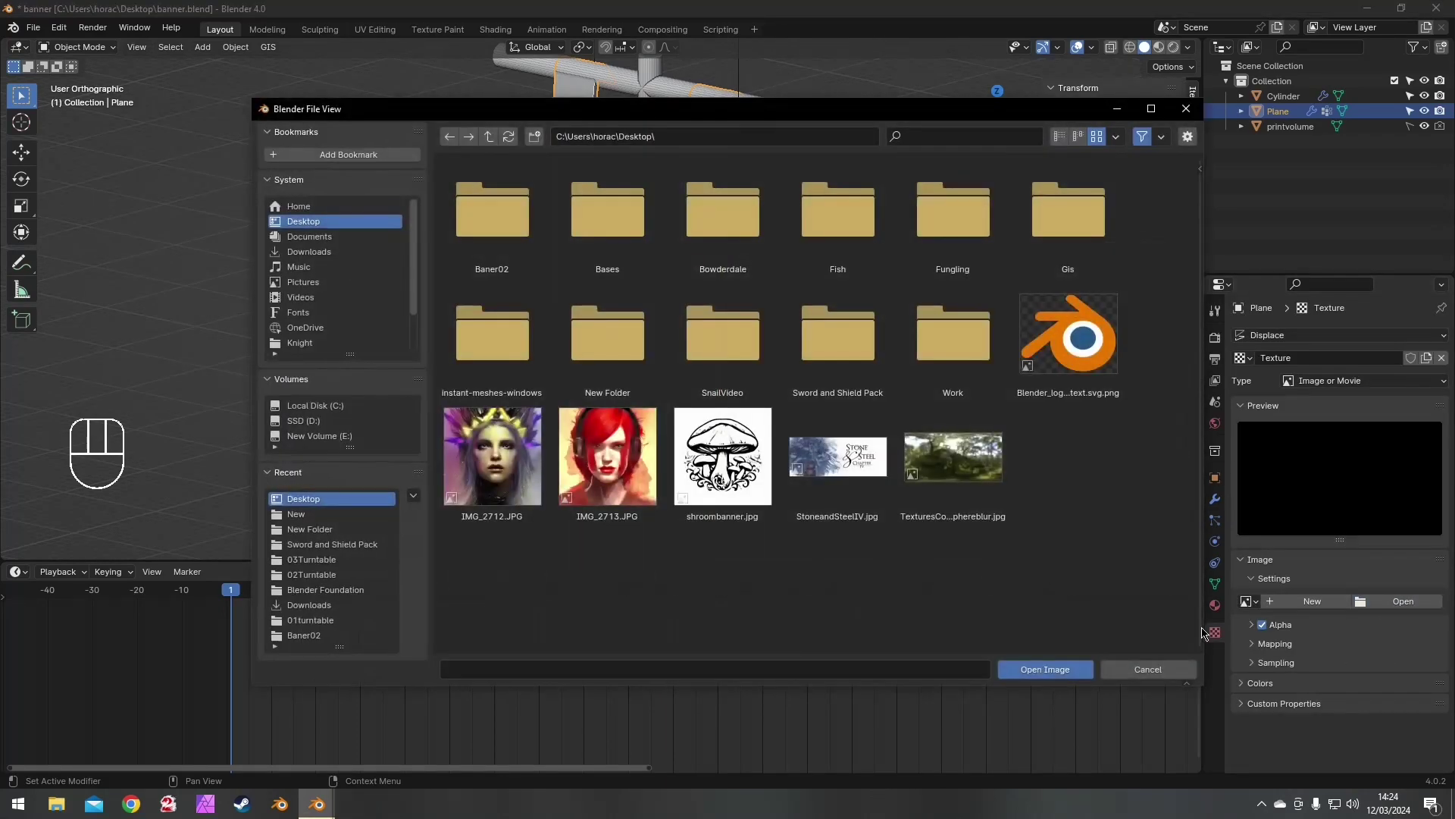
left_click(750, 518)
left_click(1050, 672)
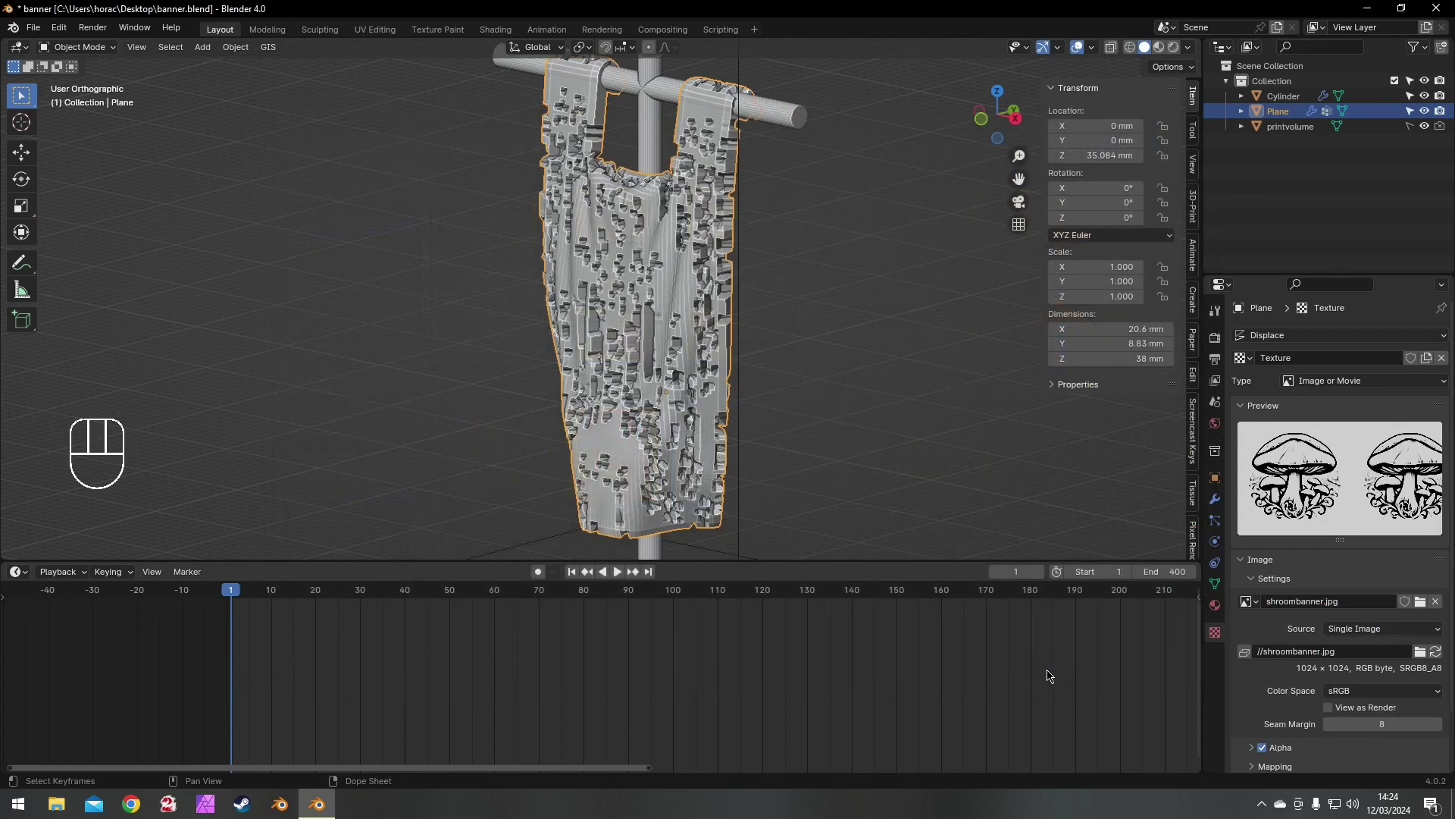
left_click(1216, 500)
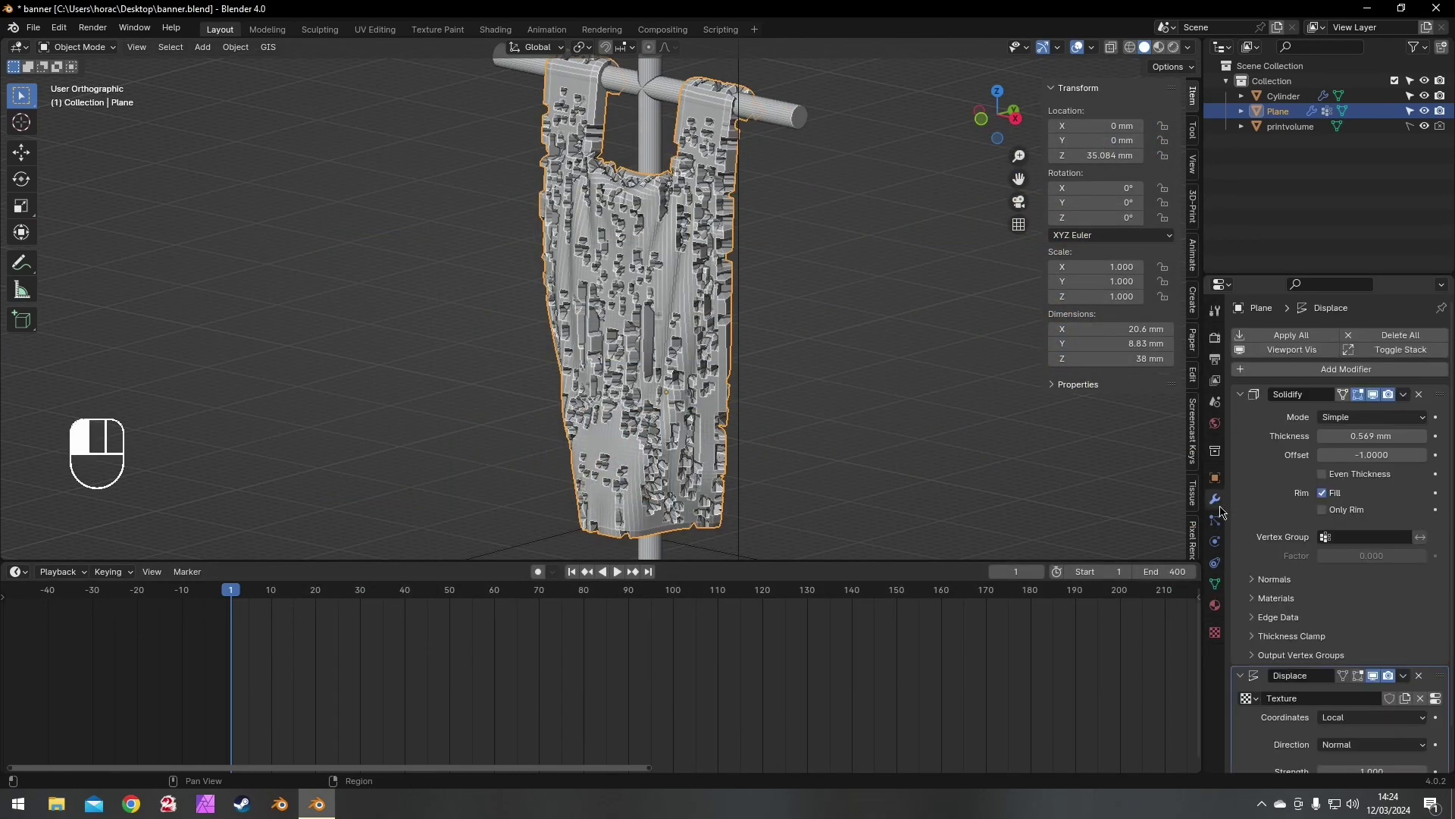
- Map the Displace modifier's texture with UV coordinates and set its strength to -0.400
scroll(1307, 665, "down", 2)
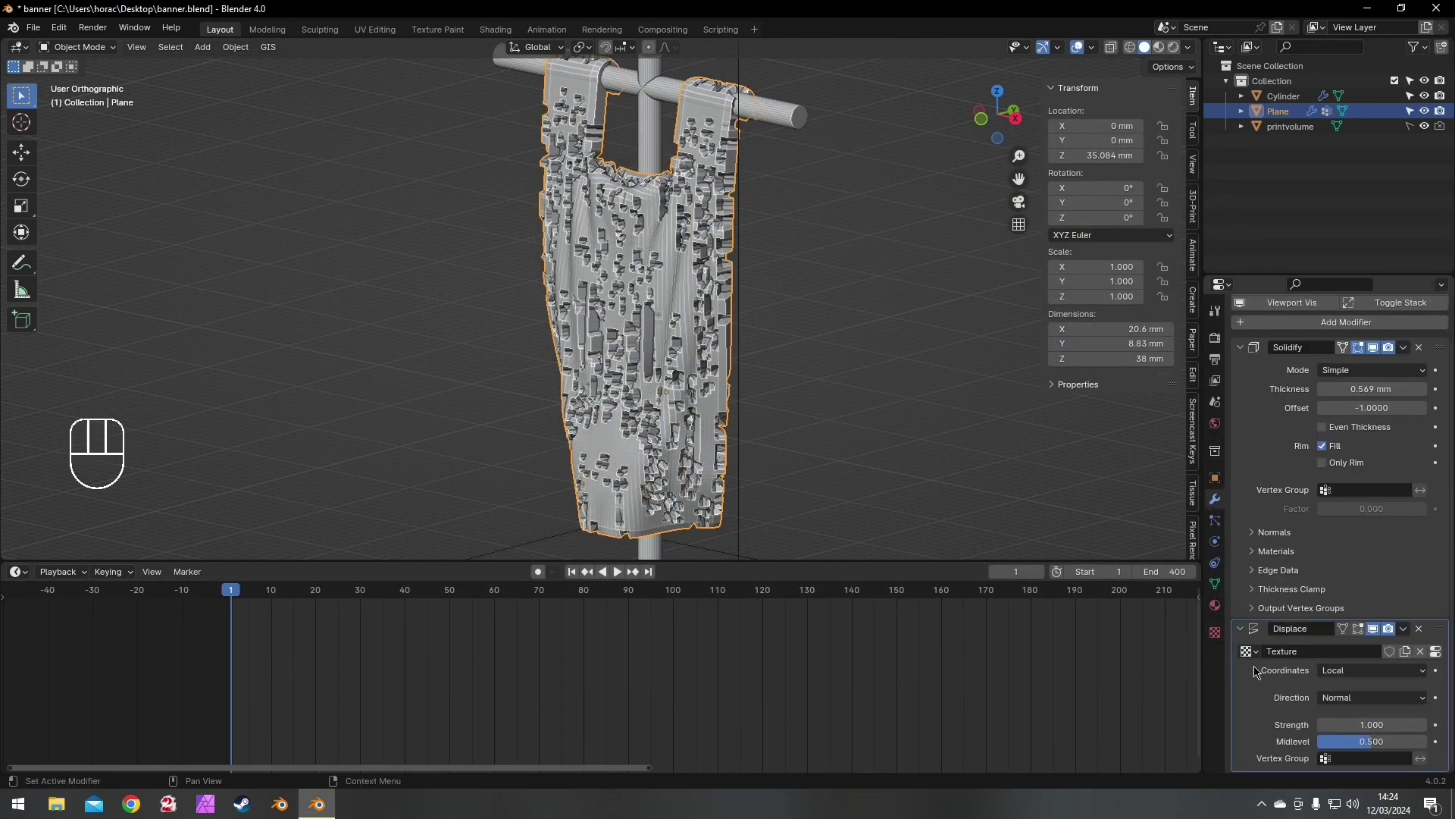
left_click(1338, 671)
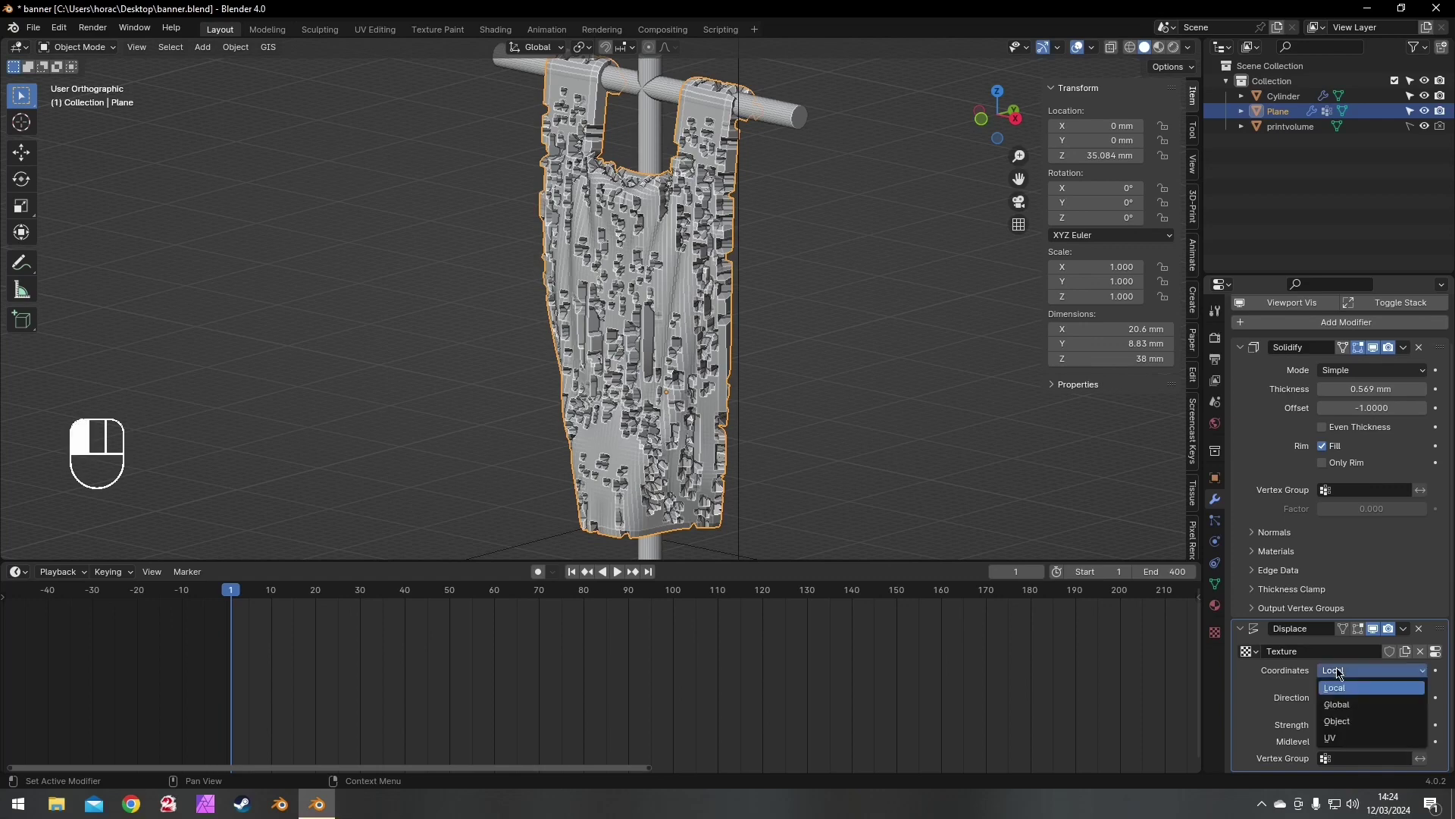
left_click(1350, 739)
middle_click_drag(746, 406, 843, 373)
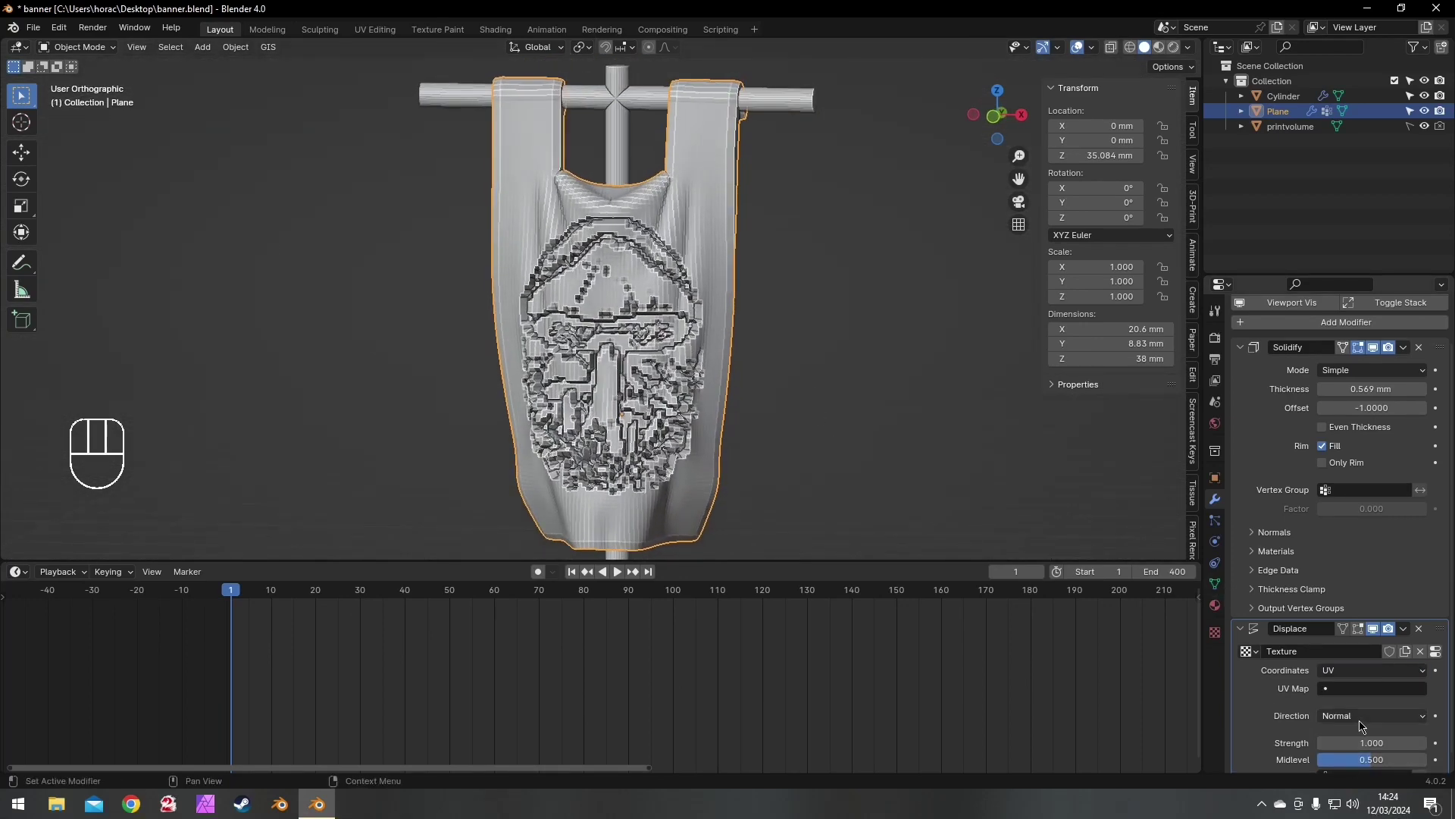
left_click_drag(1372, 743, 1319, 743)
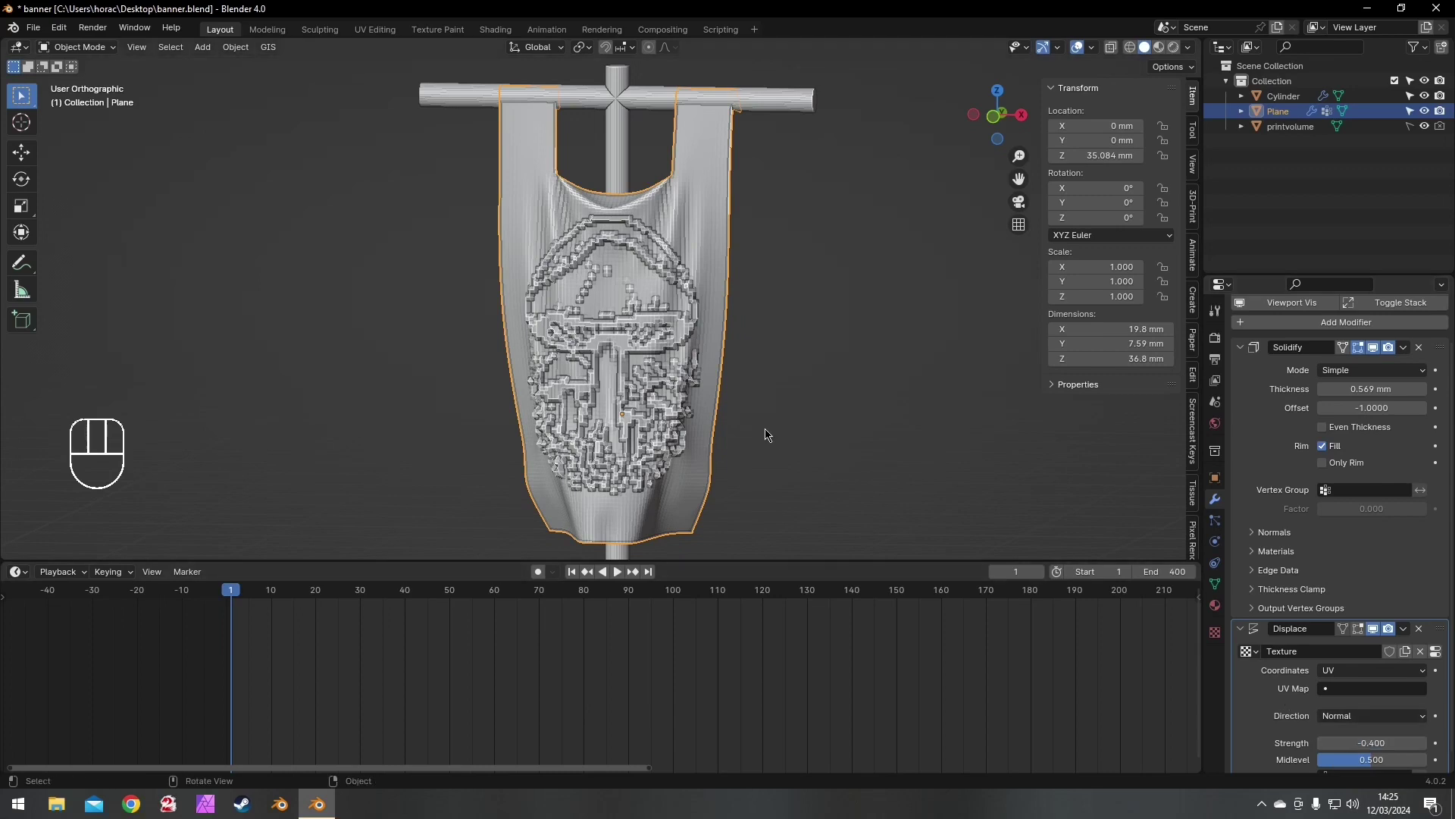
- Limit the Displace modifier to the Pattern vertex group and check the banner's front
scroll(1338, 689, "down", 1)
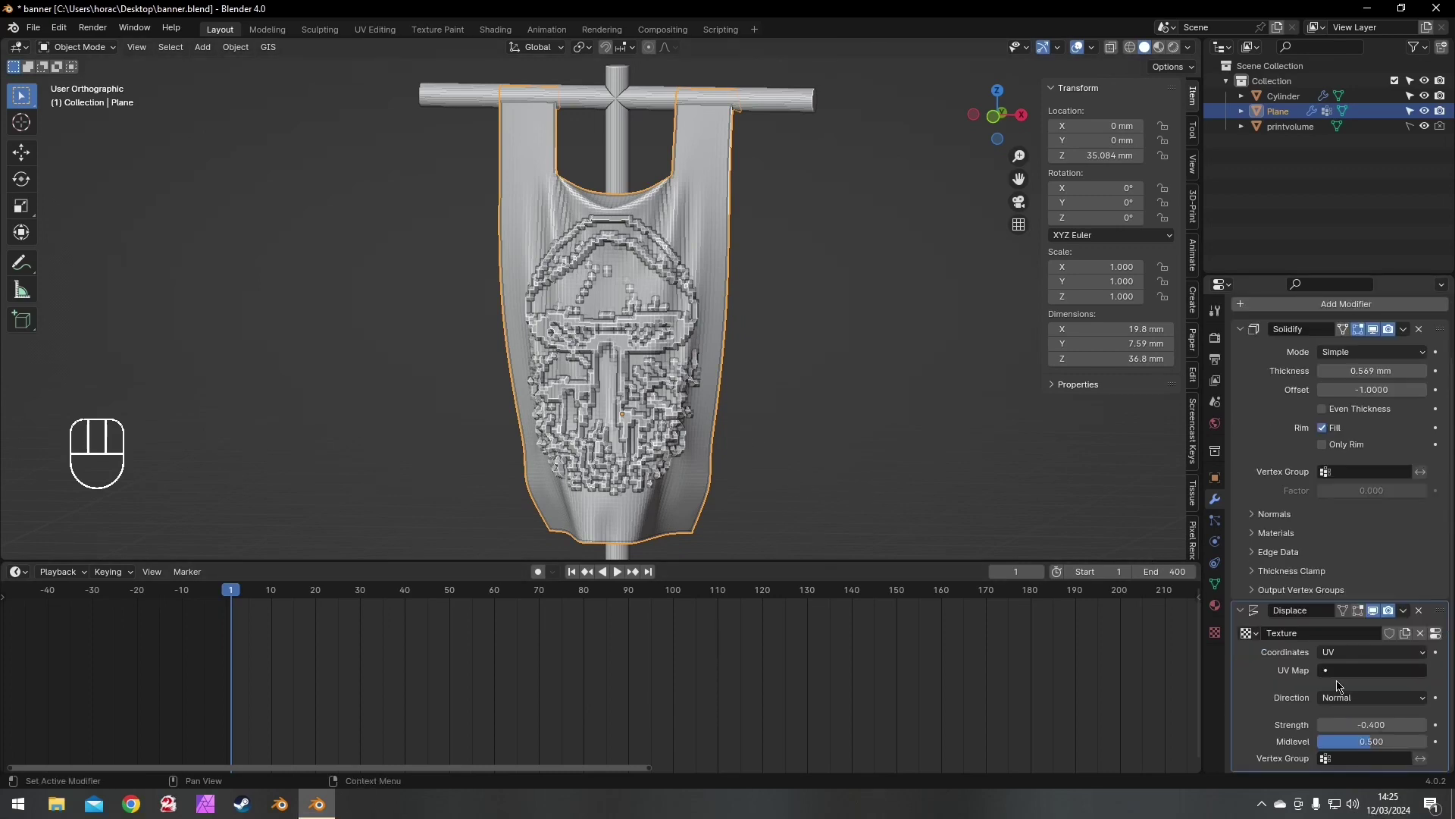
left_click(1339, 758)
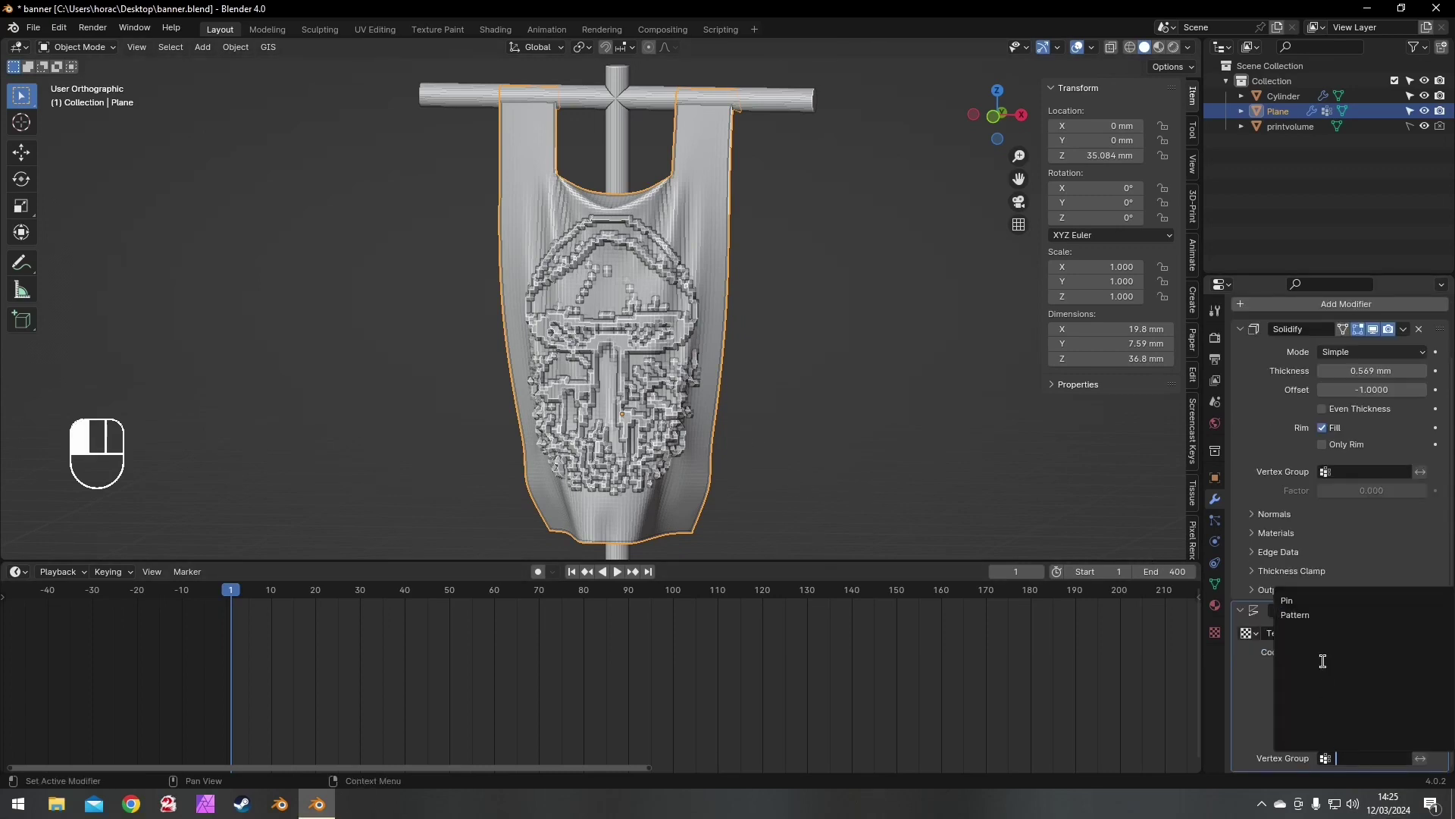
left_click(1313, 615)
mouse_move(777, 400)
middle_mouse_down()
mouse_move(872, 394)
mouse_move(770, 377)
mouse_move(787, 389)
middle_mouse_up()
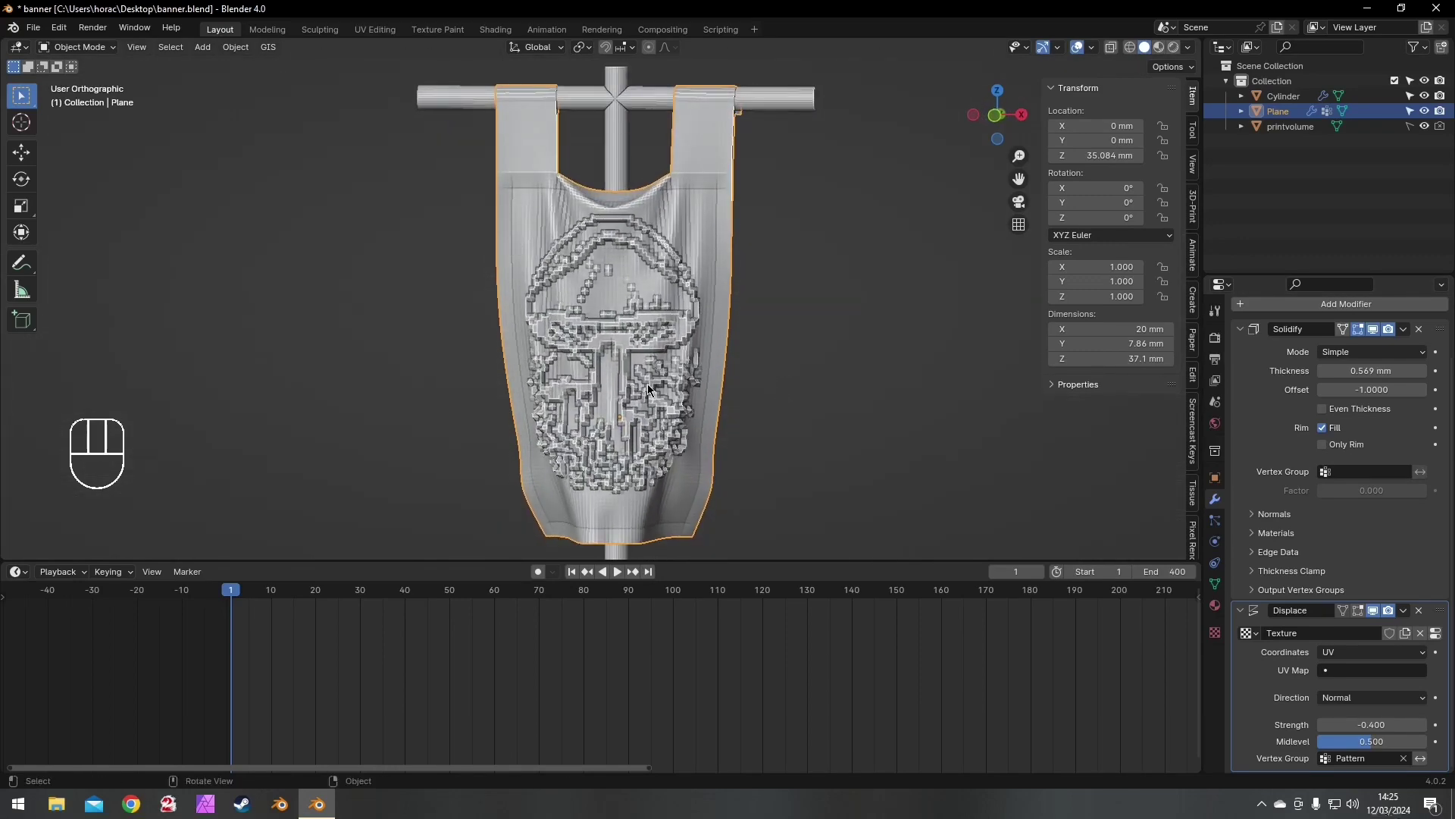
- Add a Subdivision Surface modifier to the banner and place it between Solidify and Displace in the stack
scroll(1326, 523, "up", 2)
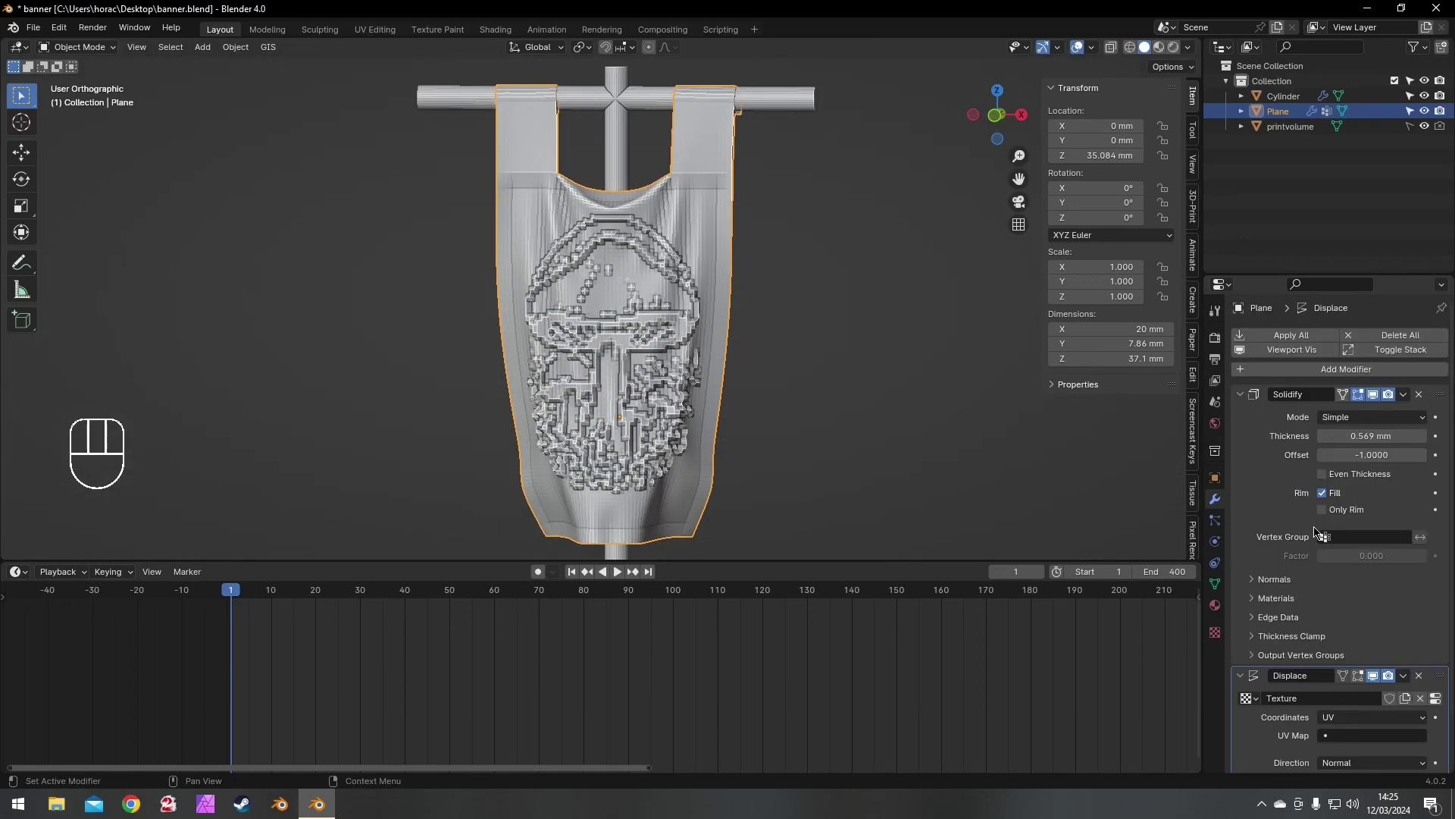
left_click(1262, 369)
mouse_move(1261, 376)
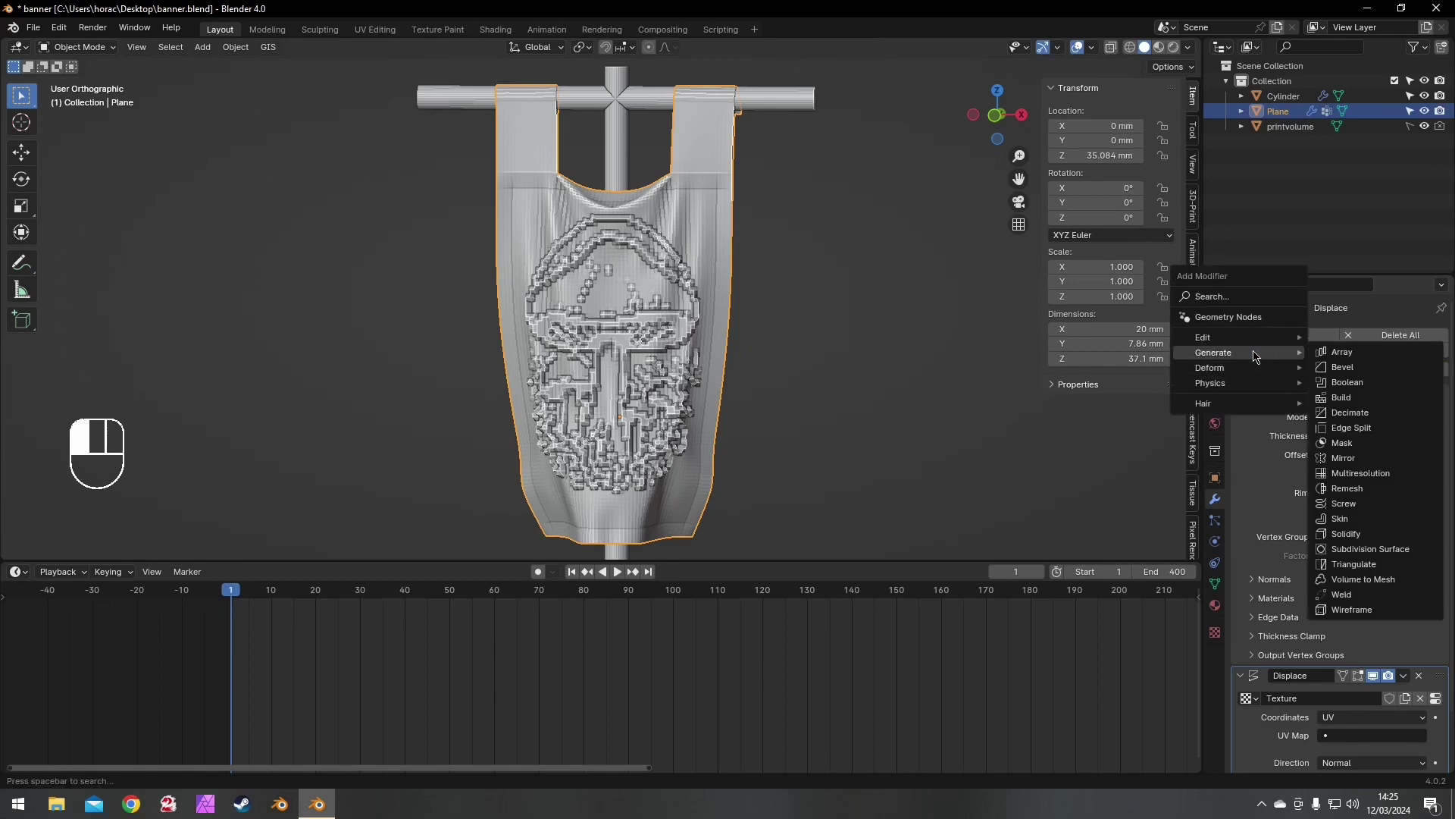
left_click(1345, 552)
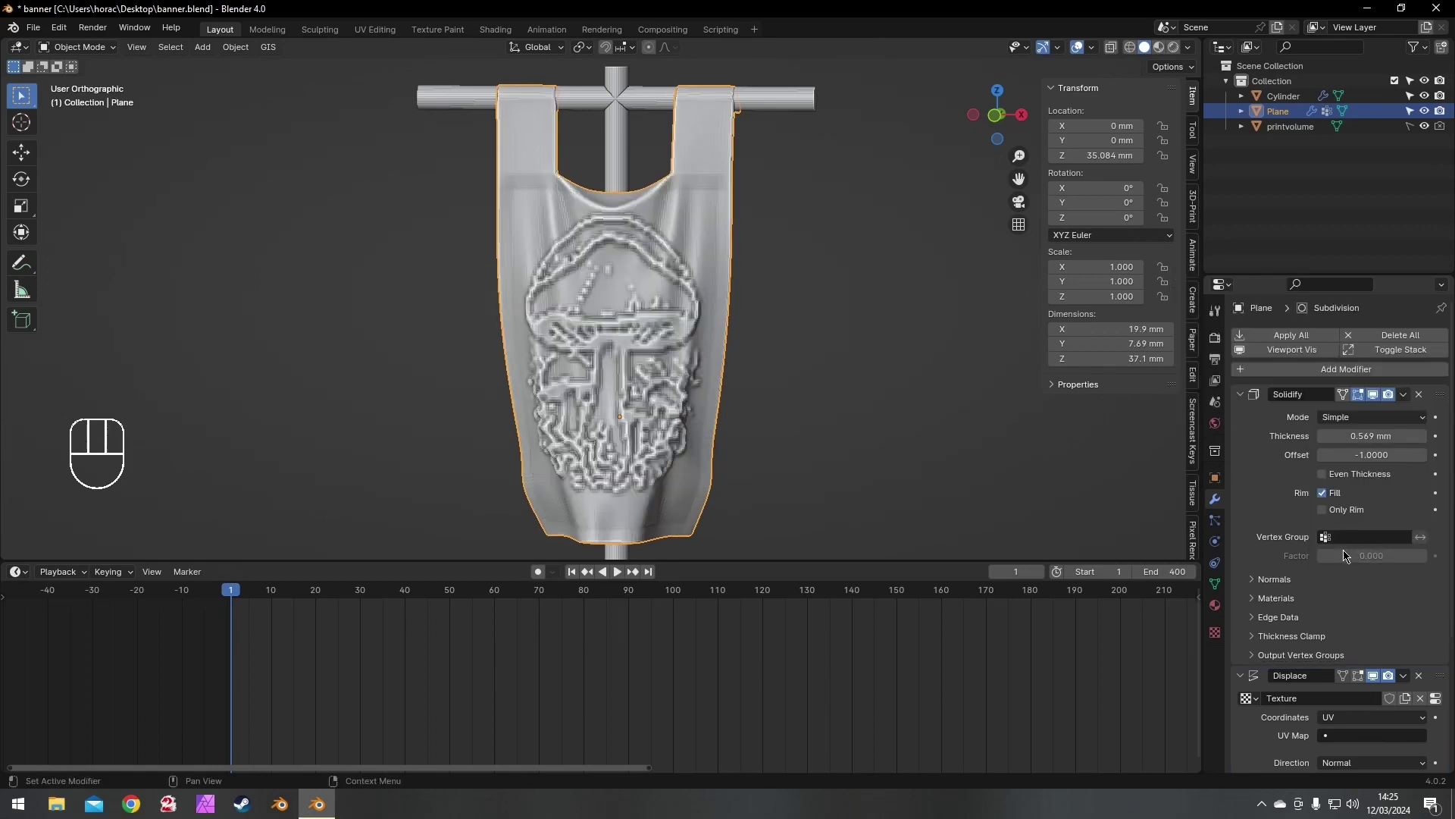
scroll(1334, 557, "down", 5)
left_click_drag(1439, 667, 1419, 466)
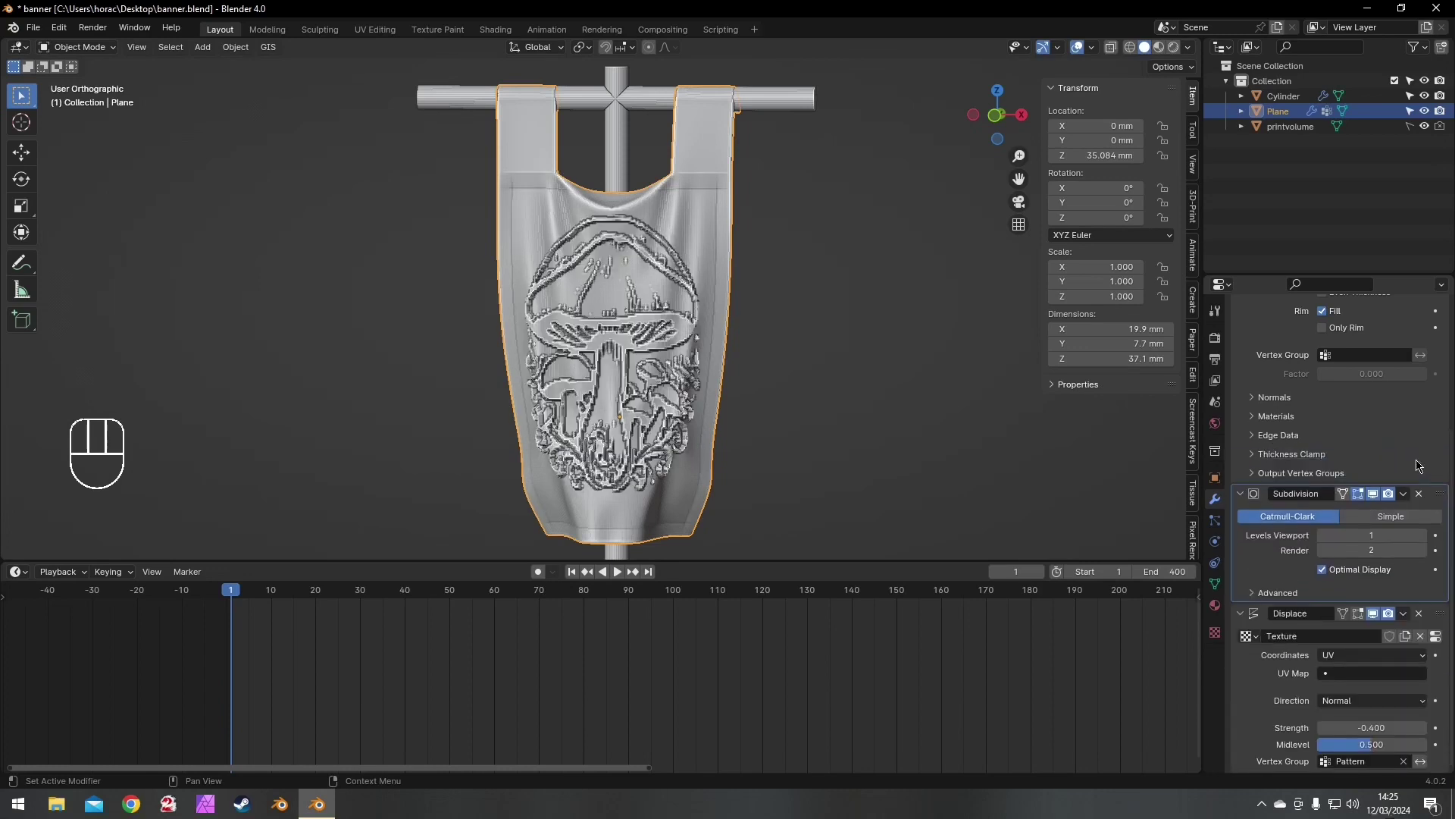
- Raise the Subdivision modifier's viewport level to 2 and inspect the mushroom relief up close
left_click(1423, 535)
middle_click_drag(798, 369, 750, 363)
scroll(737, 378, "up", 3)
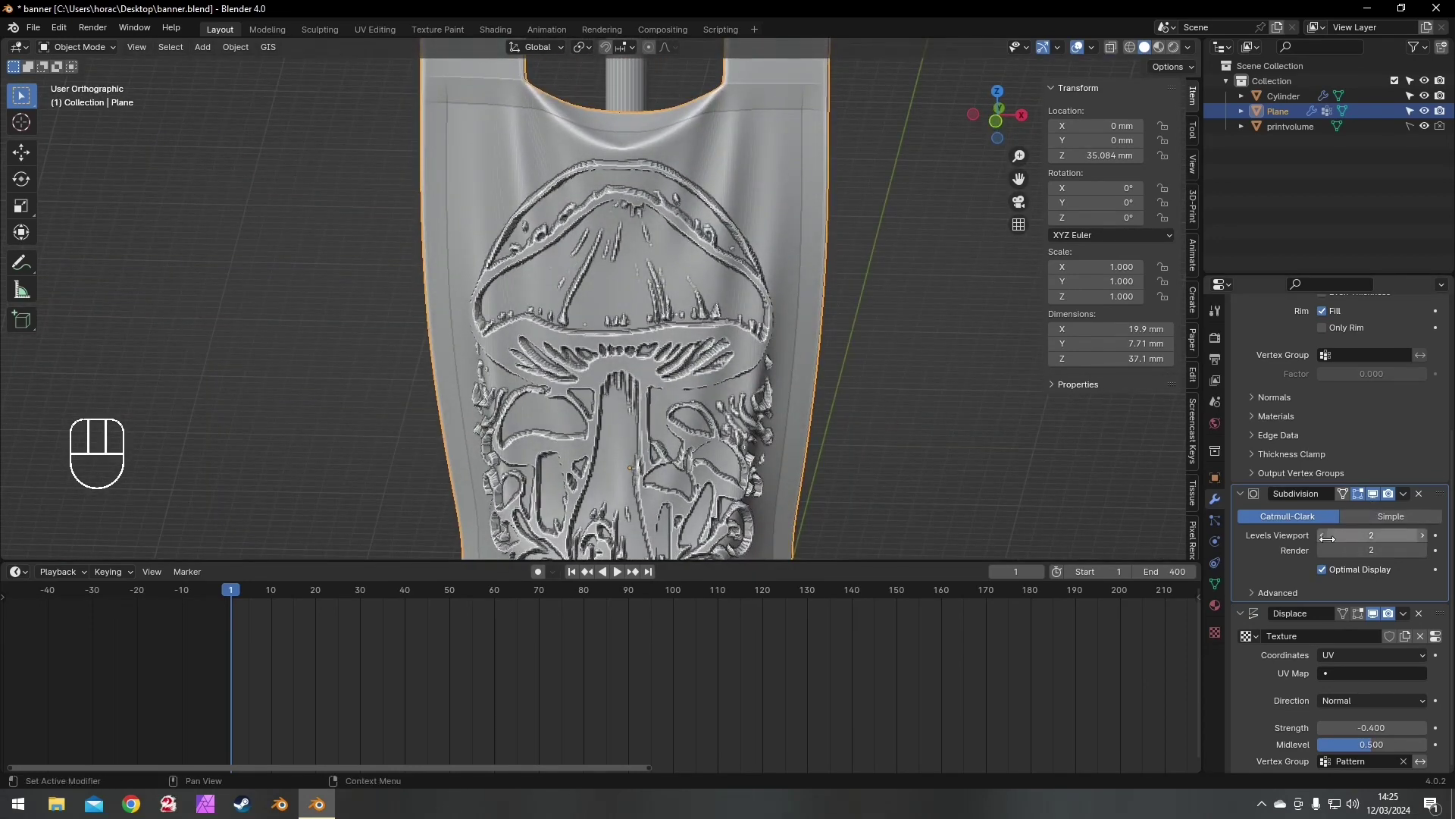
scroll(747, 319, "up", 2)
scroll(747, 319, "up", 2)
middle_click_drag(747, 319, 624, 276)
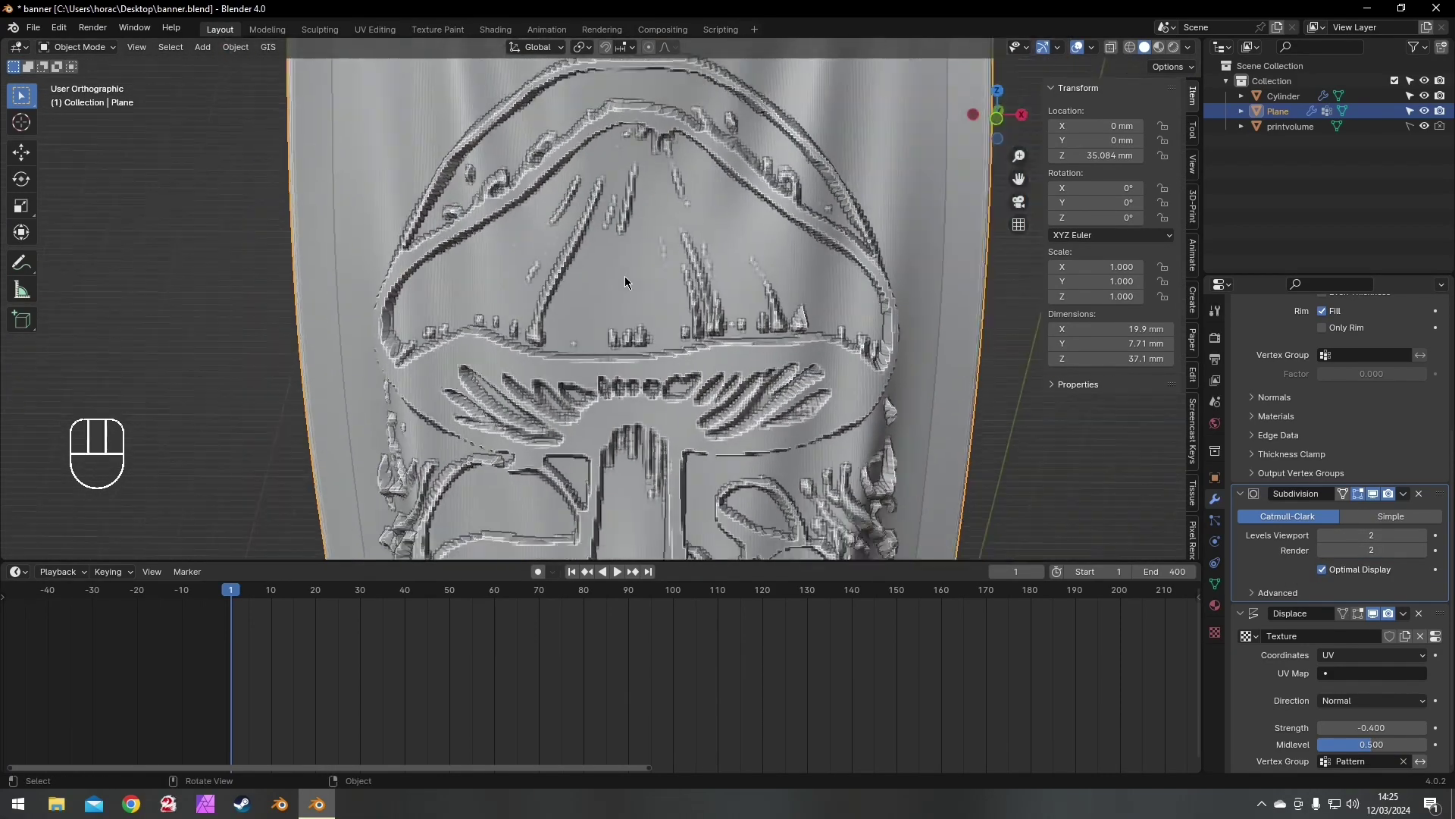
scroll(625, 275, "down", 2)
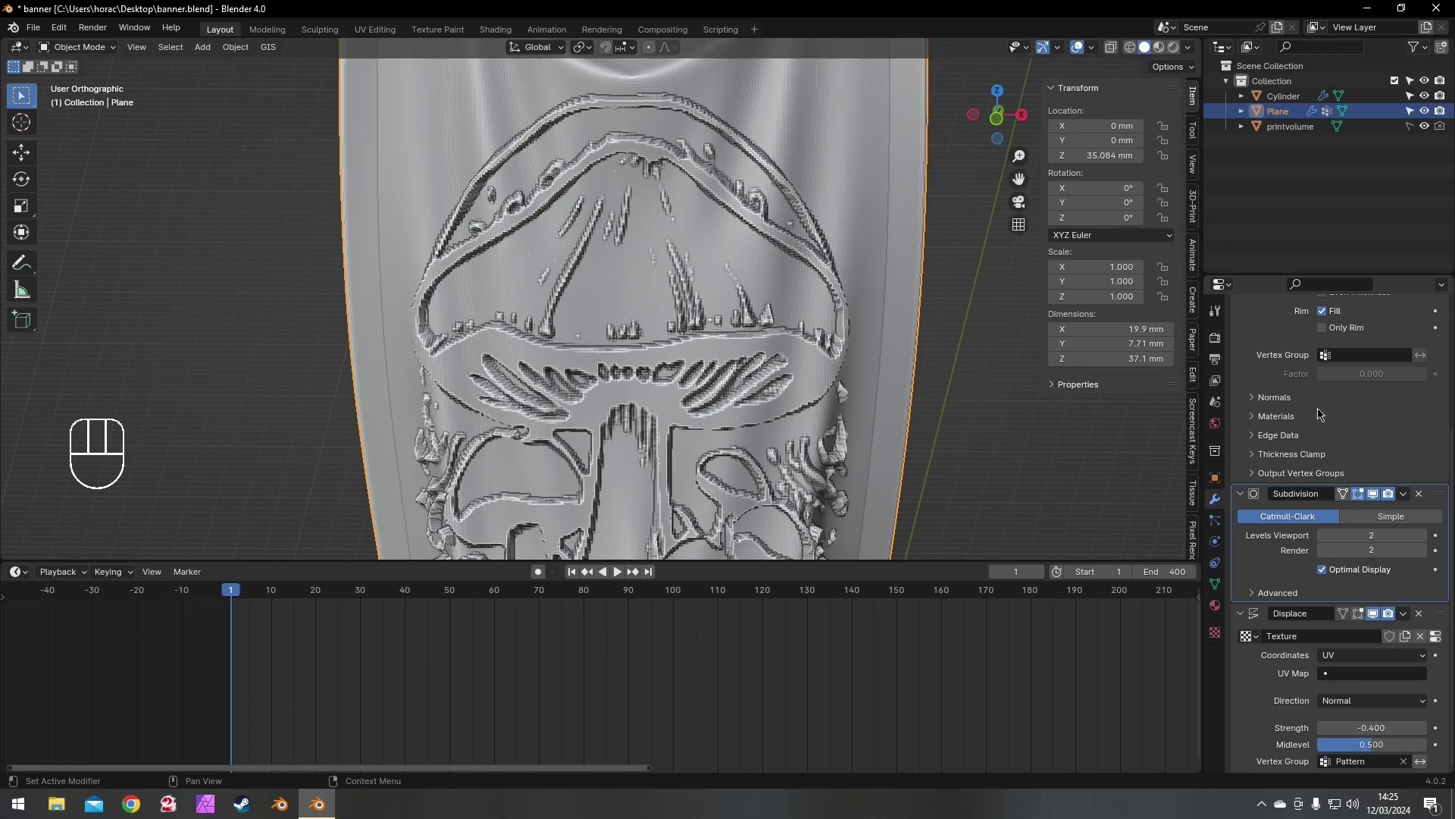
- Add a second Subdivision Surface modifier after Displace to smooth the embossed mushroom pattern
scroll(1323, 417, "up", 5)
left_click(1319, 373)
mouse_move(1318, 377)
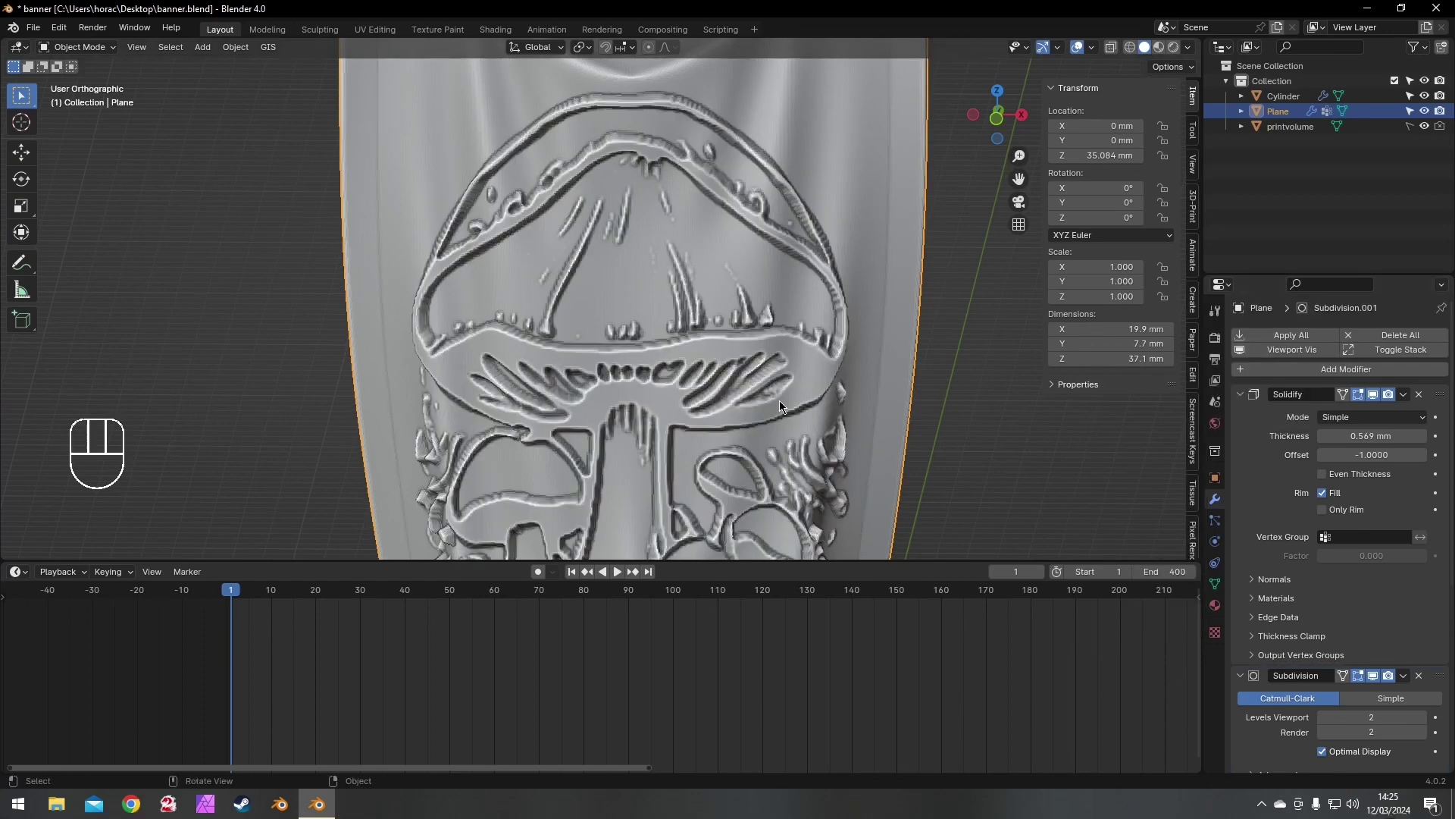
middle_click_drag(702, 317, 746, 321)
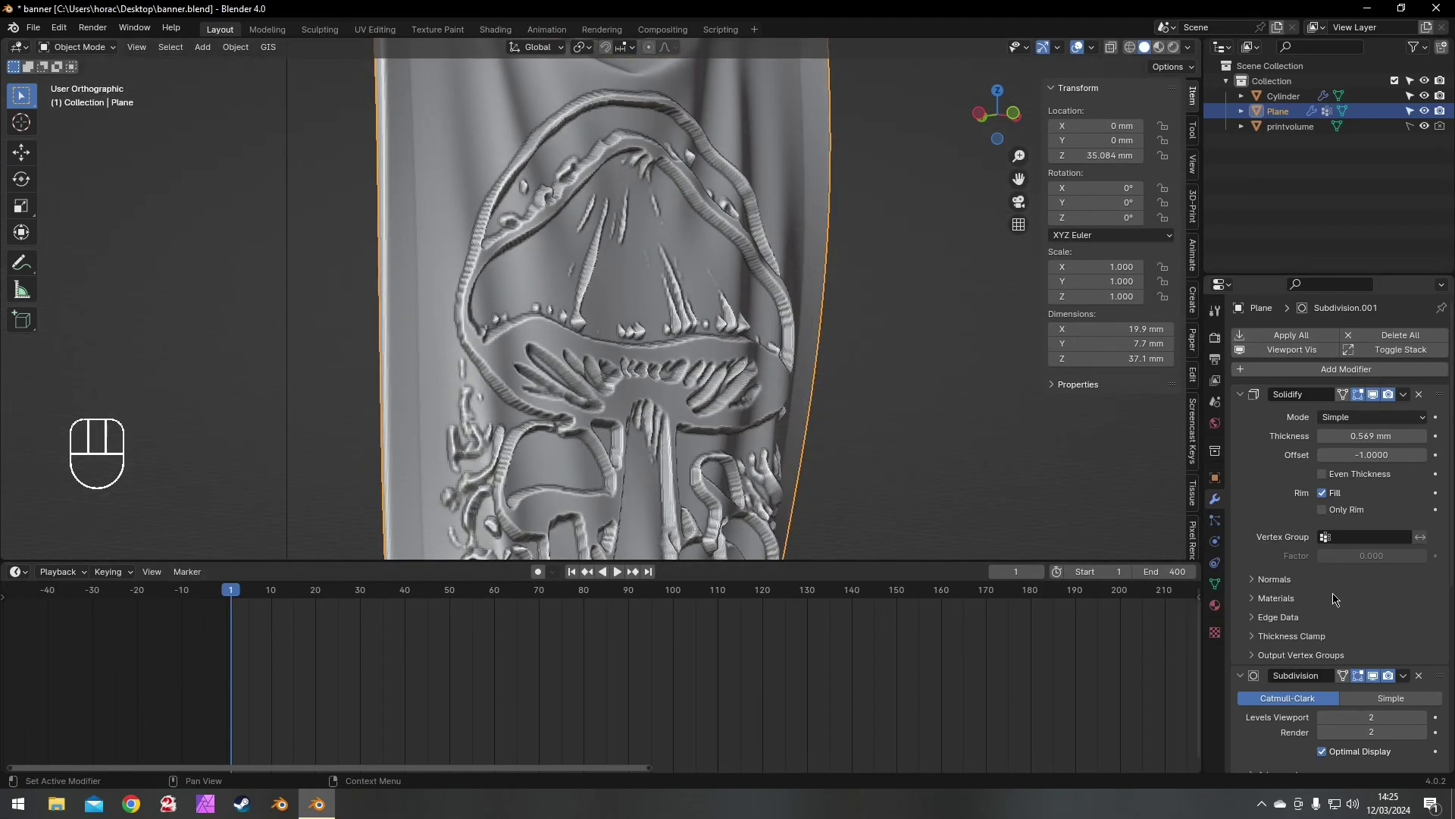
- Turn off the viewport display of the banner's Solidify, Displace and both Subdivision modifiers
middle_click_drag(849, 409, 731, 424)
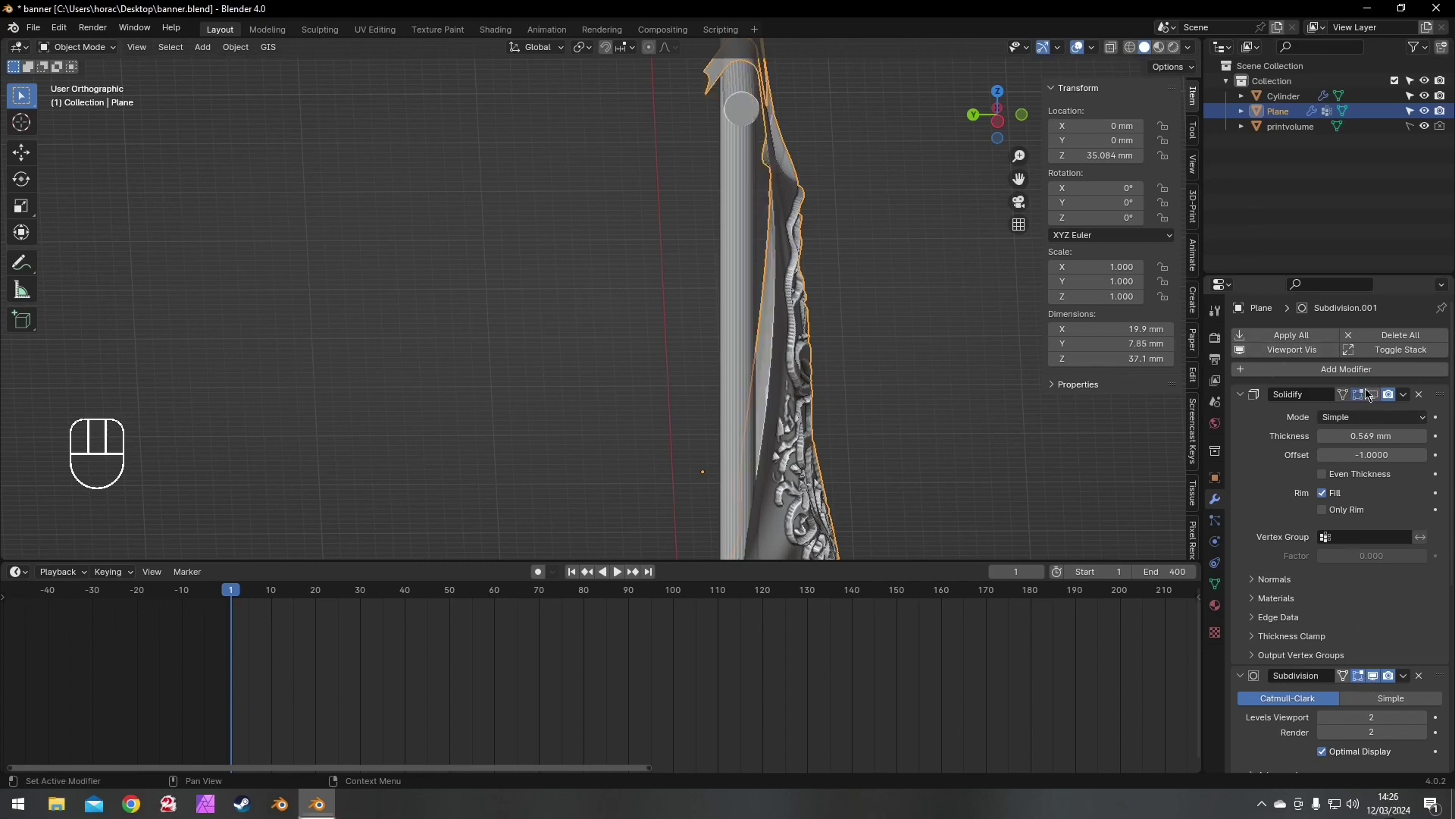
left_click(1373, 675)
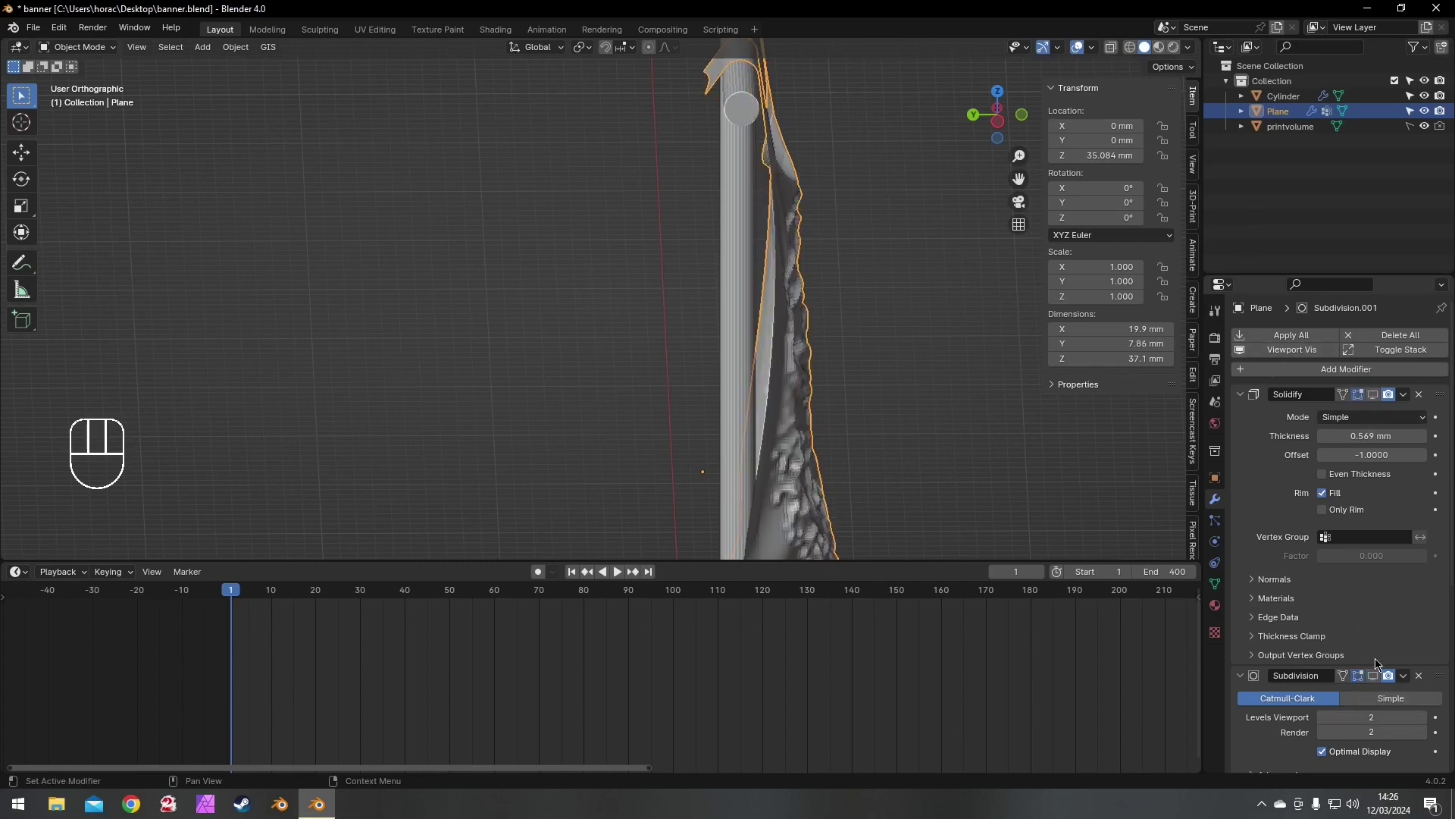
scroll(1374, 671, "down", 5)
scroll(1379, 591, "down", 5)
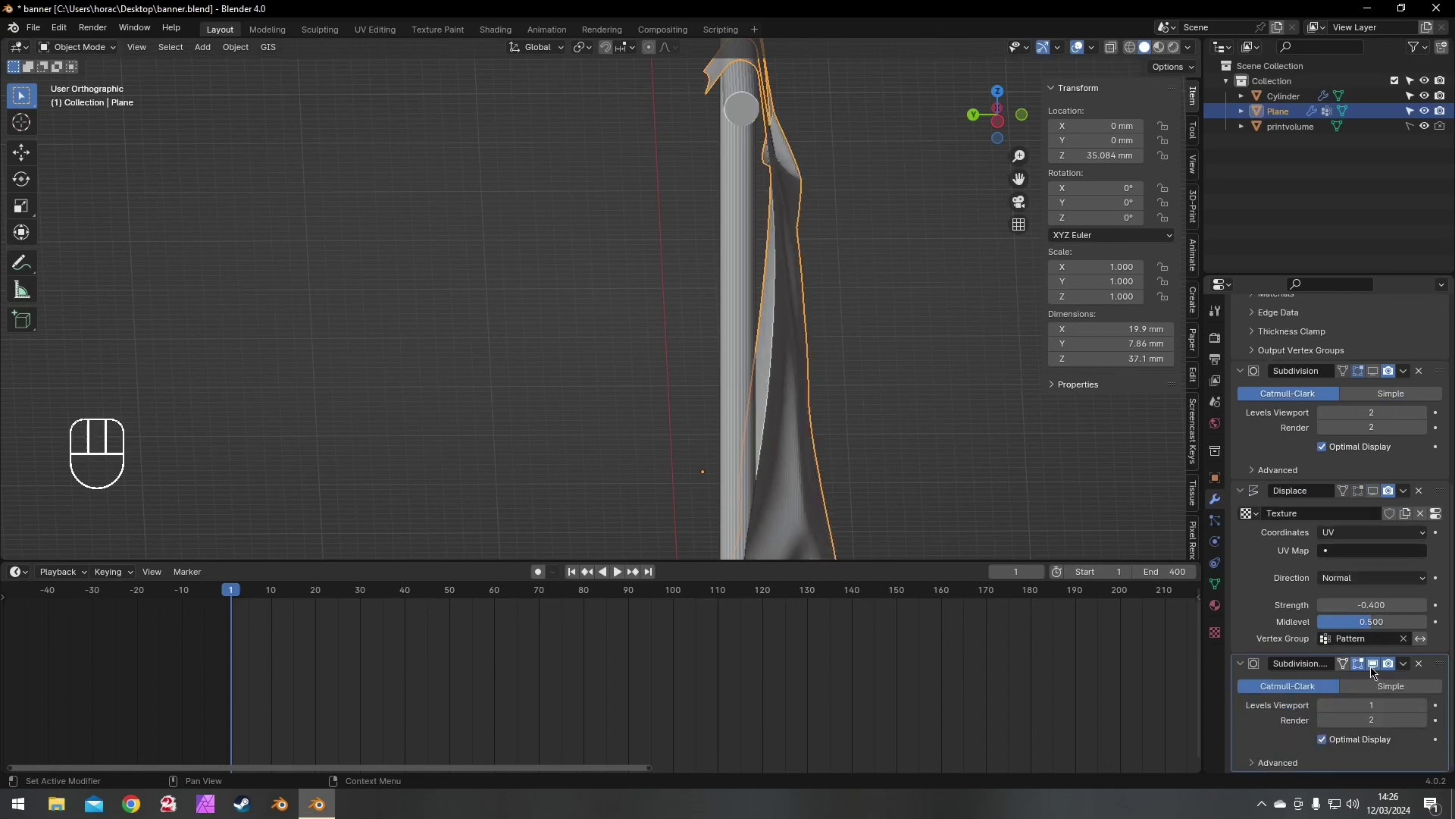
- Duplicate the banner in place and remove the Displace and first Subdivision modifiers from the copy
right_click(1280, 116)
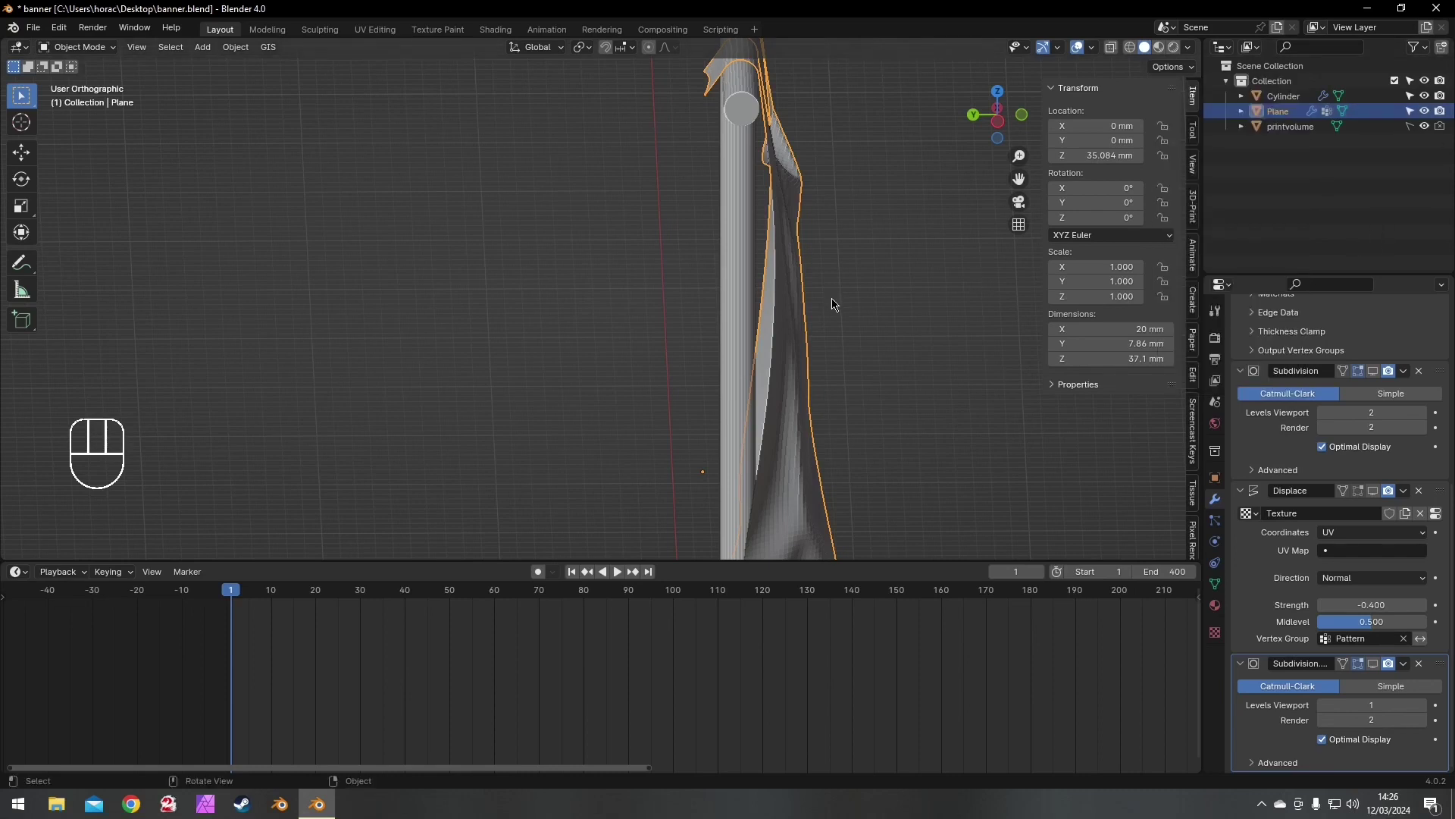
key("shift+d")
right_click(852, 286)
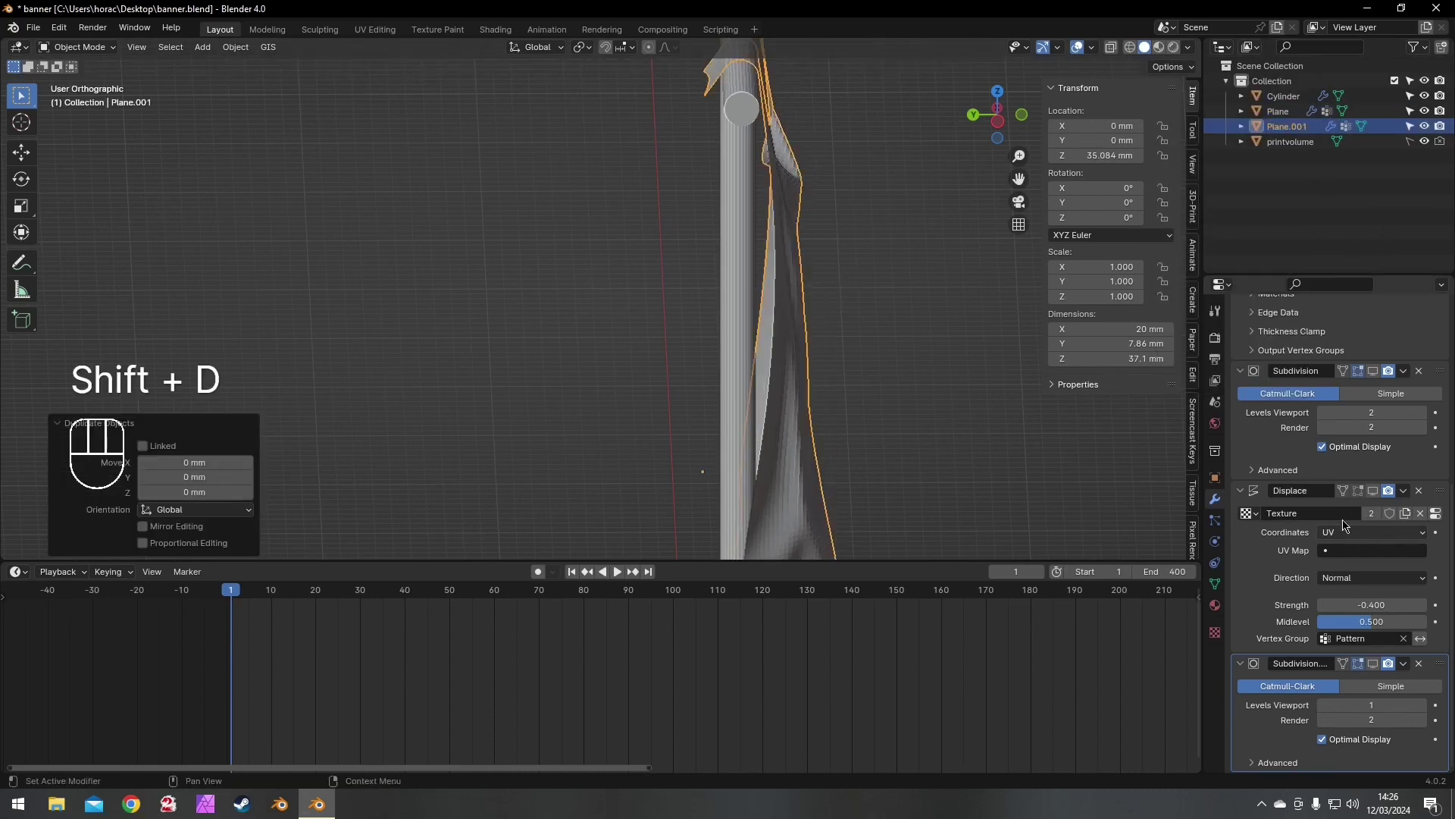
left_click(1419, 491)
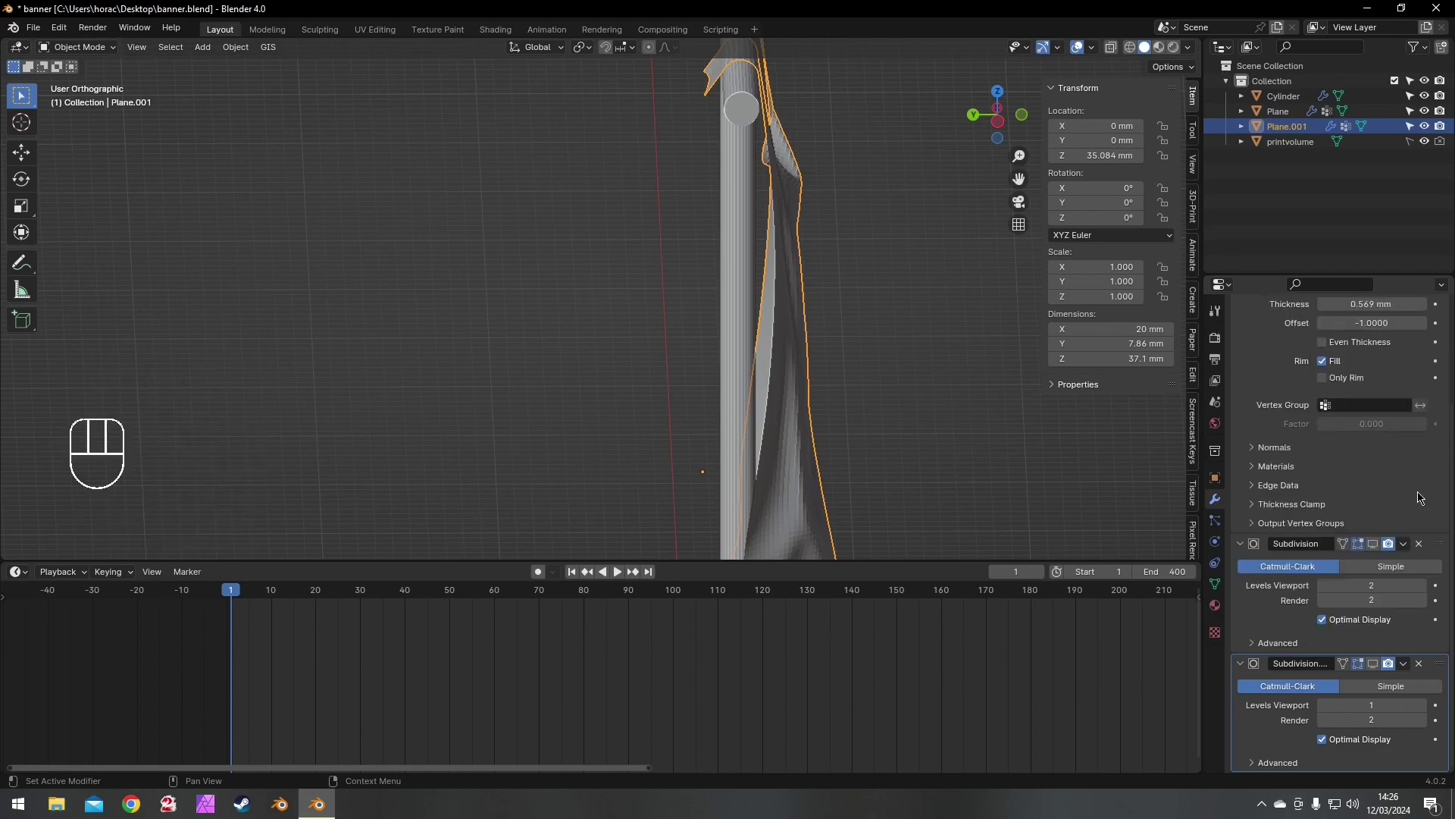
left_click(1420, 544)
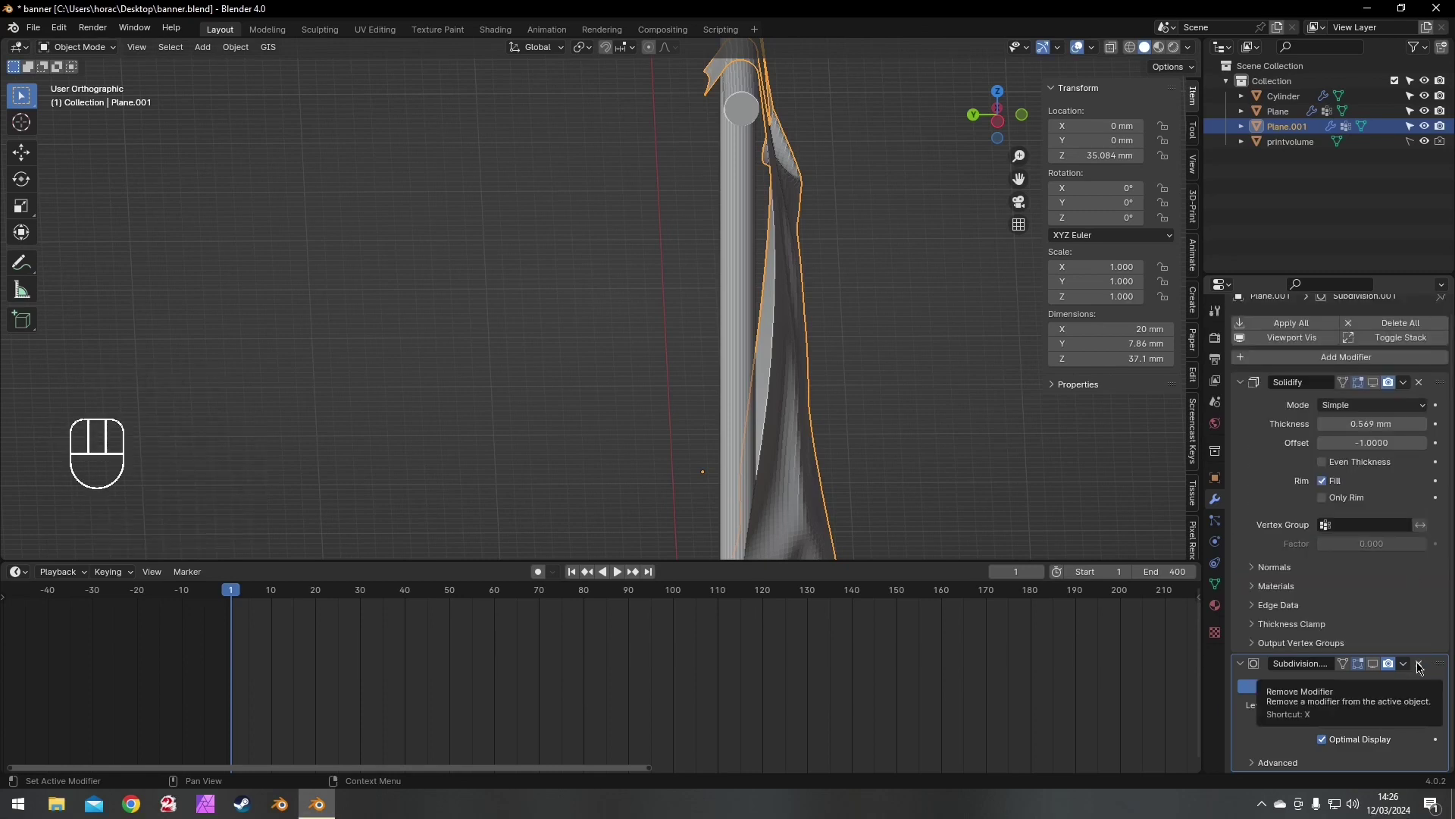
- Show the copy's Solidify and Subdivision modifiers in the viewport and set its thickness to about 1.097 mm
left_click(1373, 664)
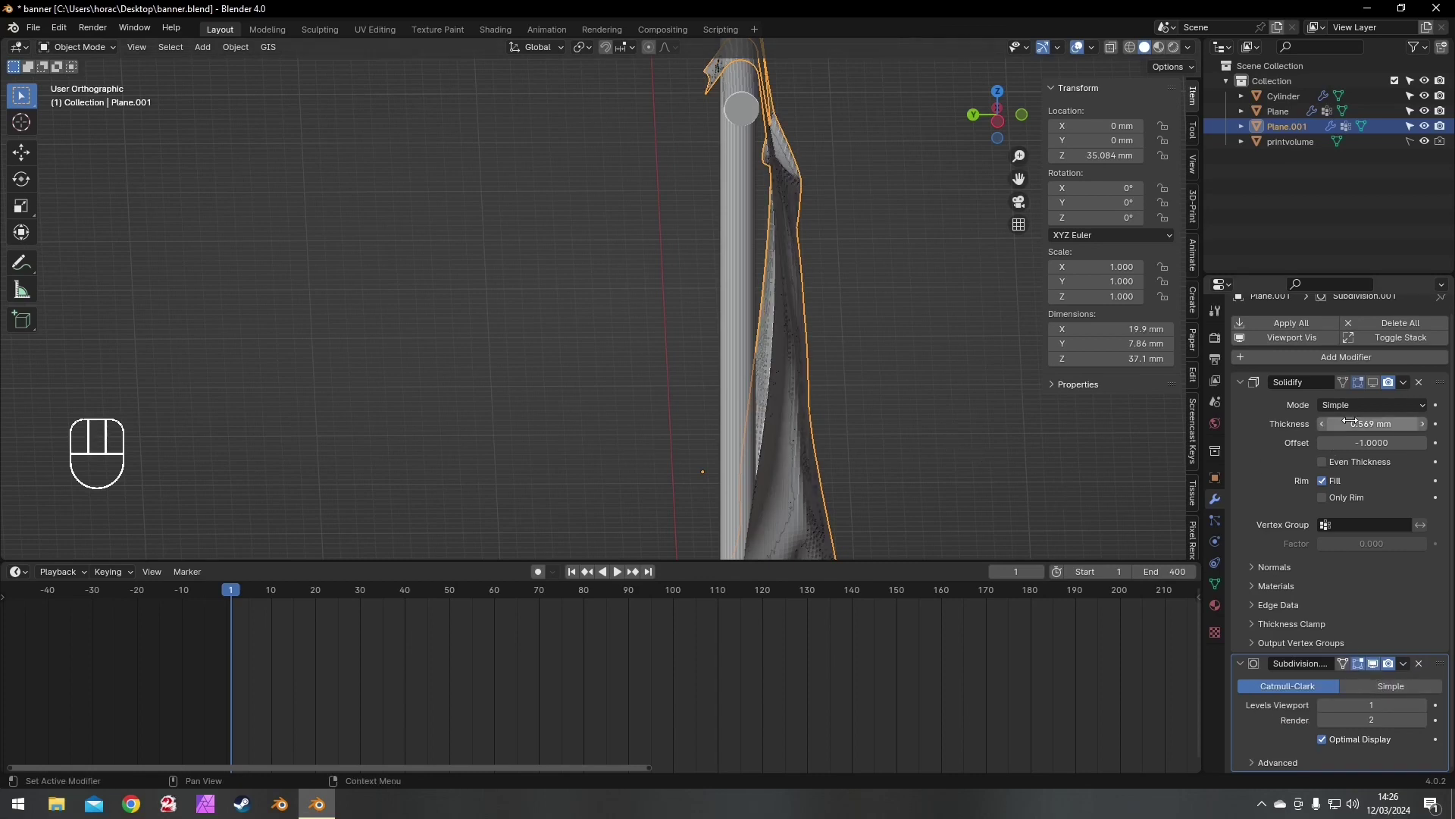
left_click(1373, 382)
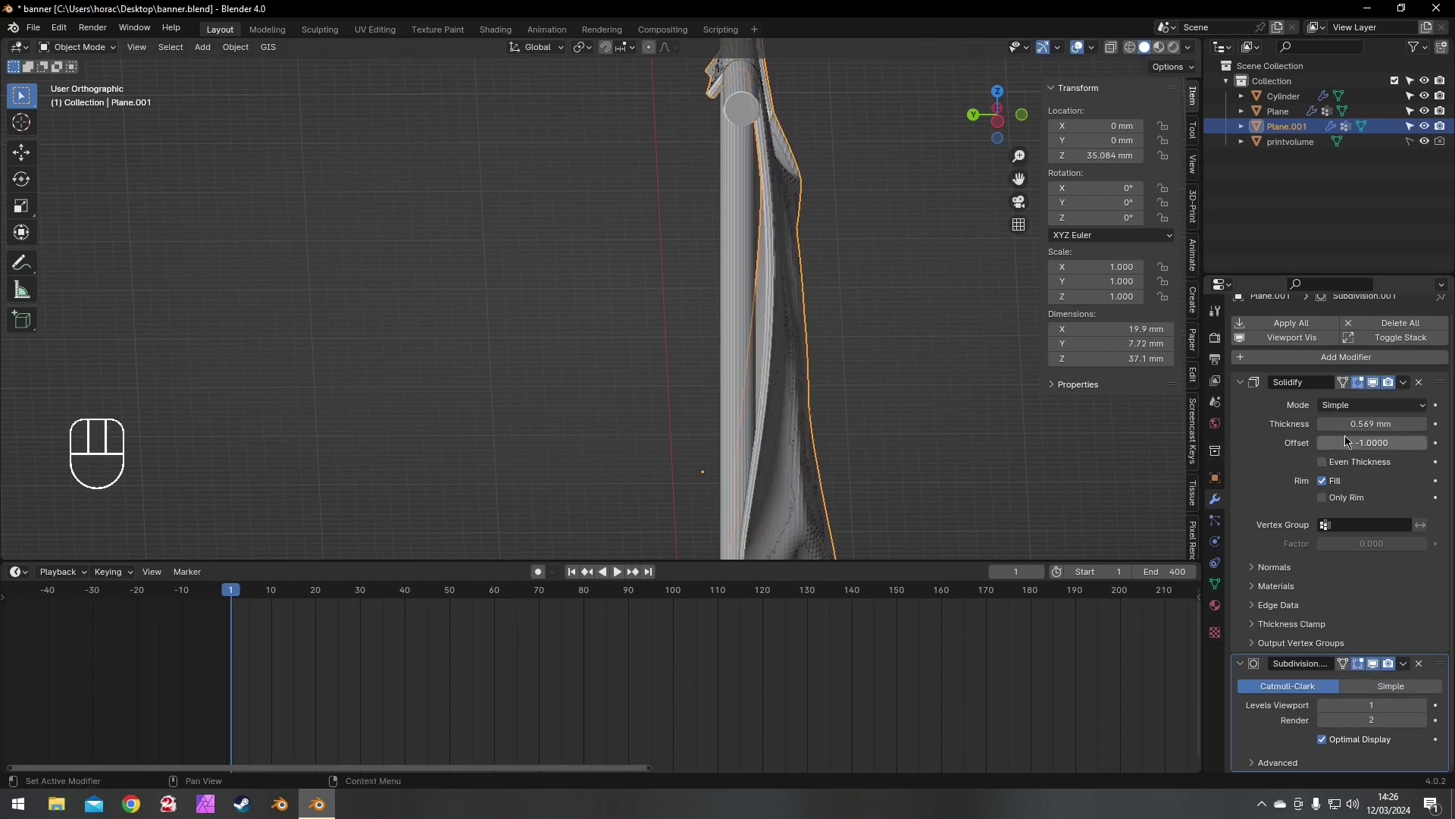
left_click_drag(1372, 423, 1444, 423)
middle_click_drag(848, 304, 773, 298)
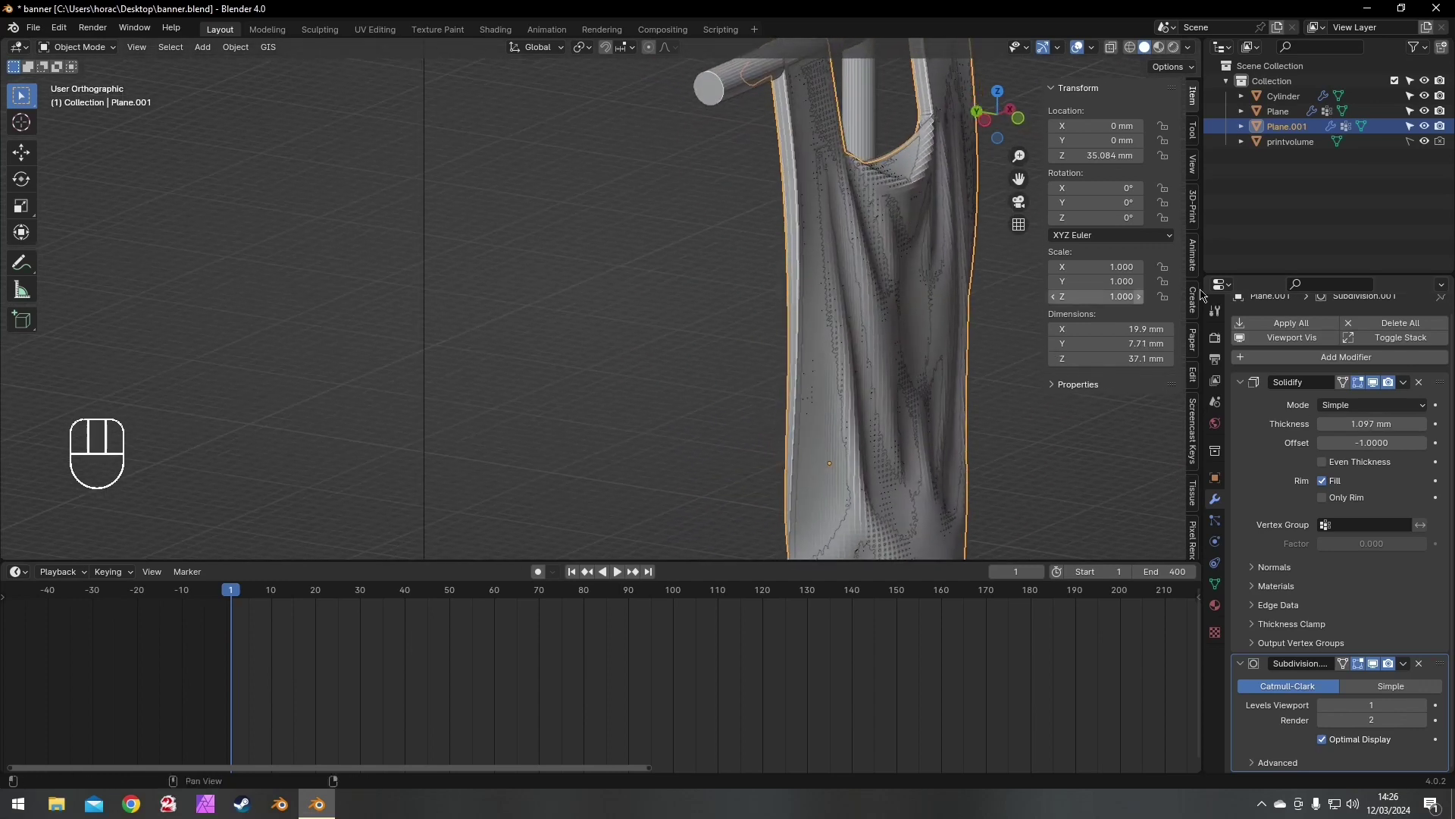
- Select the original banner and turn its Solidify, Displace and both Subdivision modifiers back on in the viewport
left_click(1292, 113)
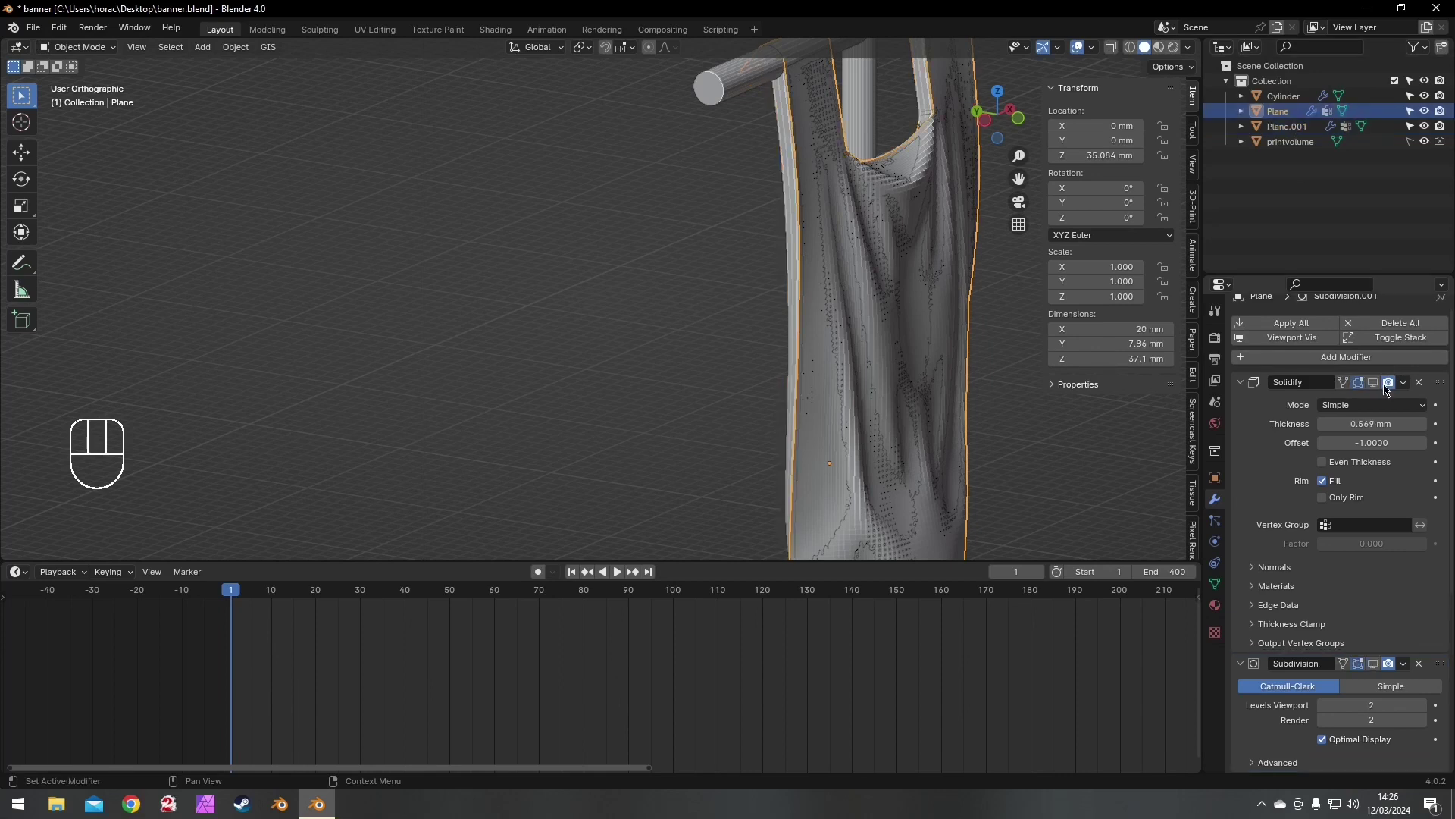
scroll(1376, 387, "down", 3)
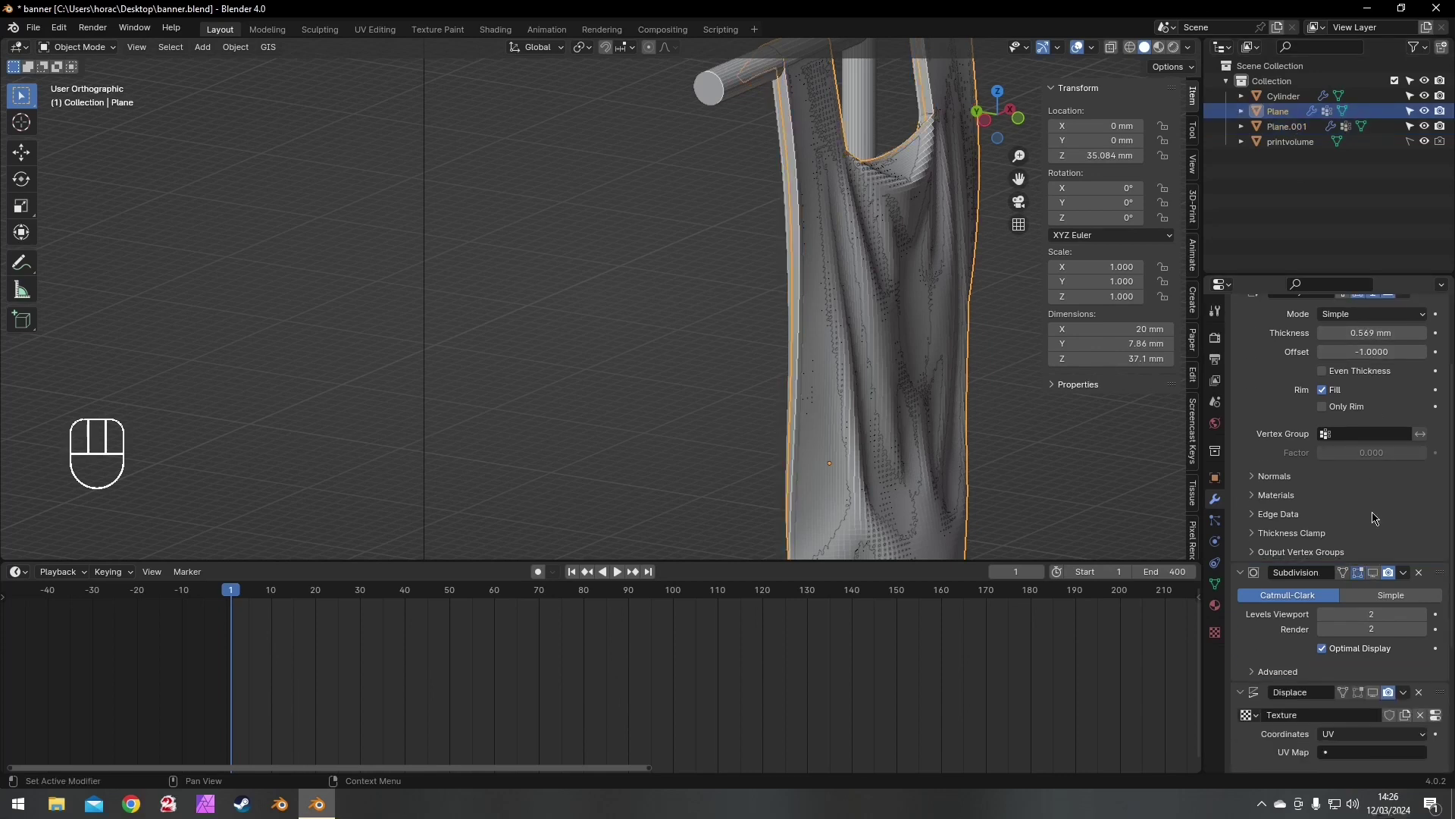
left_click(1375, 577)
left_click(1373, 692)
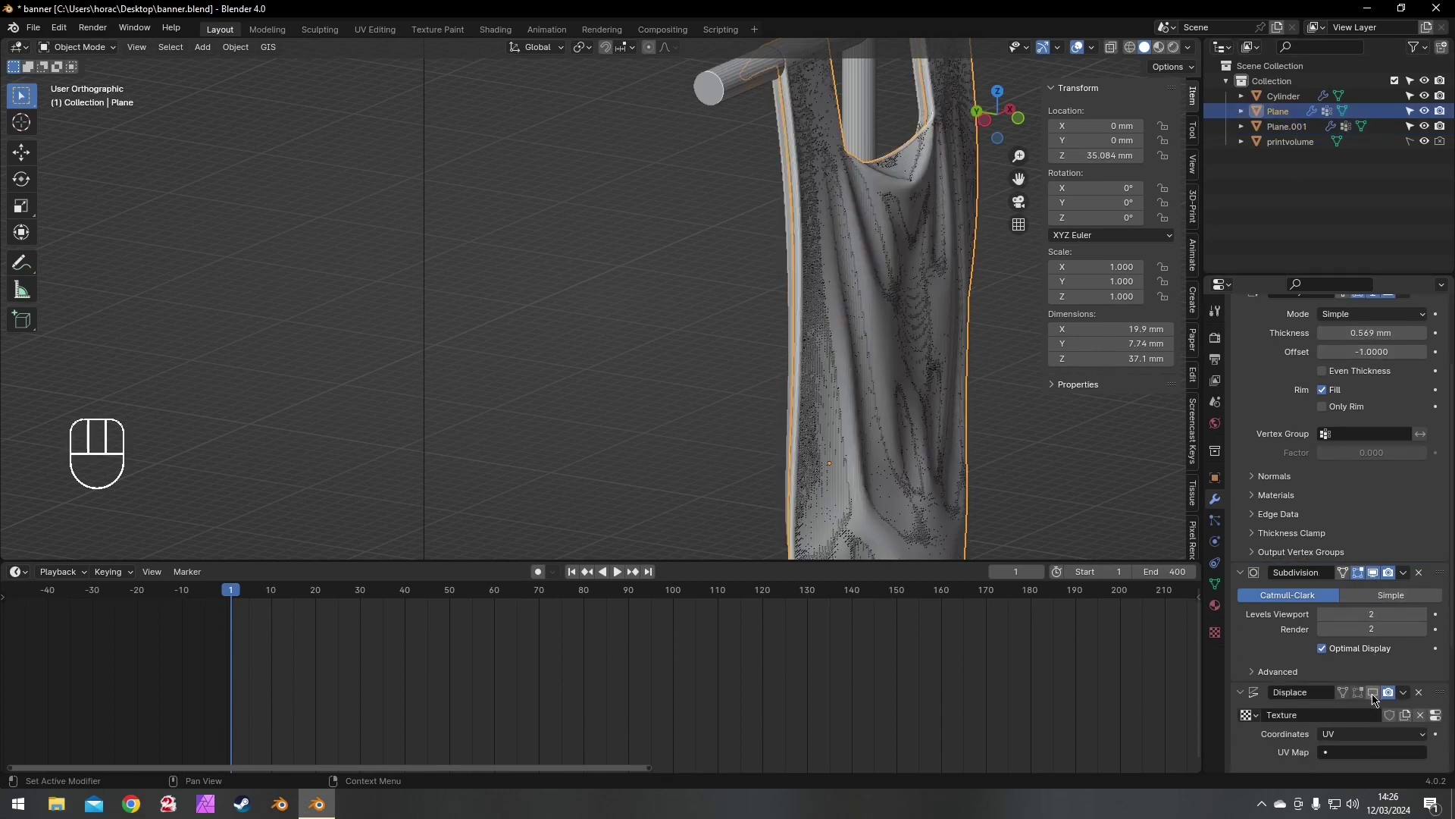
scroll(1355, 604, "down", 6)
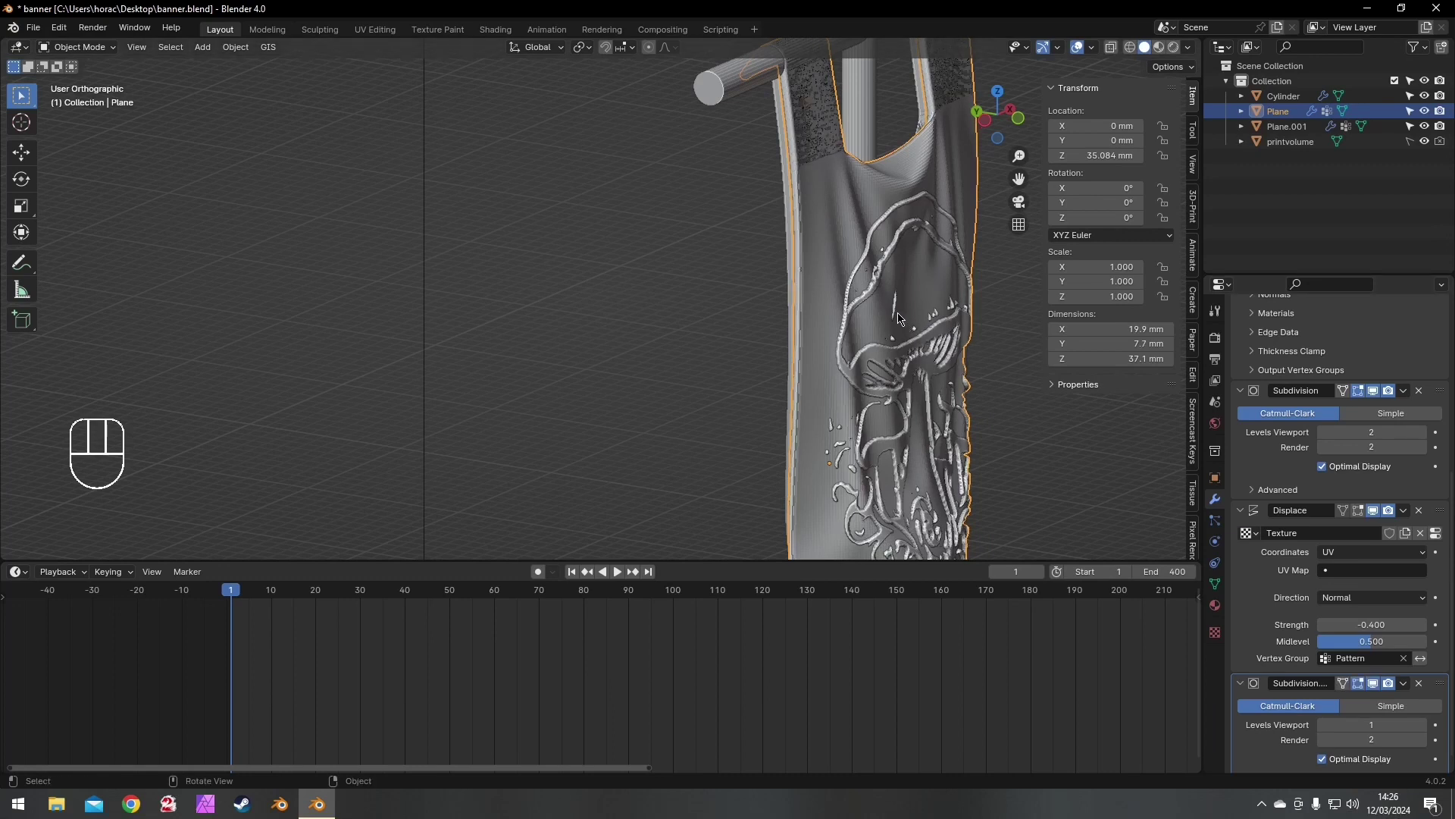
middle_click_drag(898, 311, 780, 291)
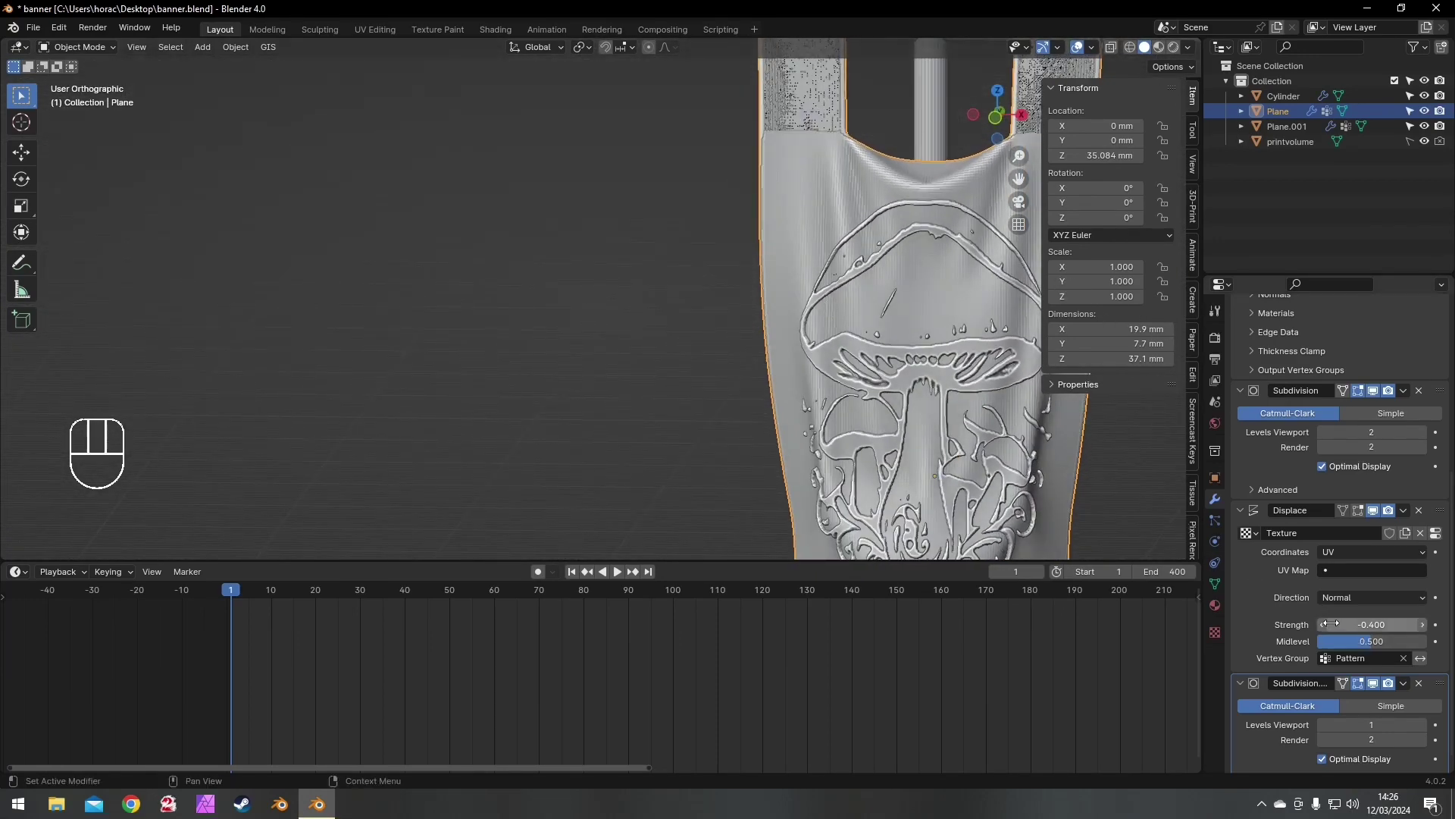
- Set the original banner's Displace strength to -0.700 and inspect the relief depth from the side
left_click(1321, 630)
left_click(1322, 624)
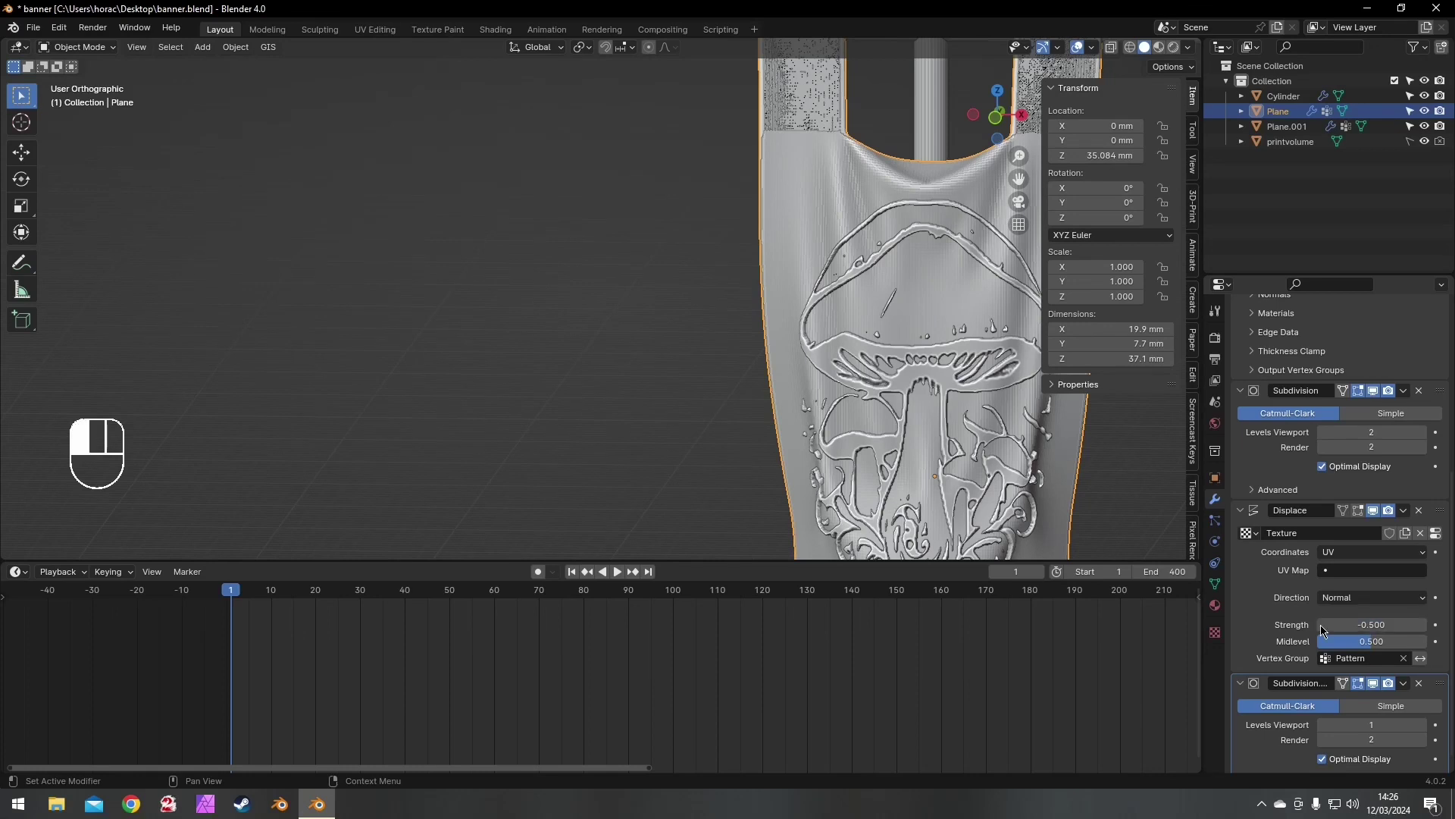
left_click(1322, 625)
left_click(1321, 626)
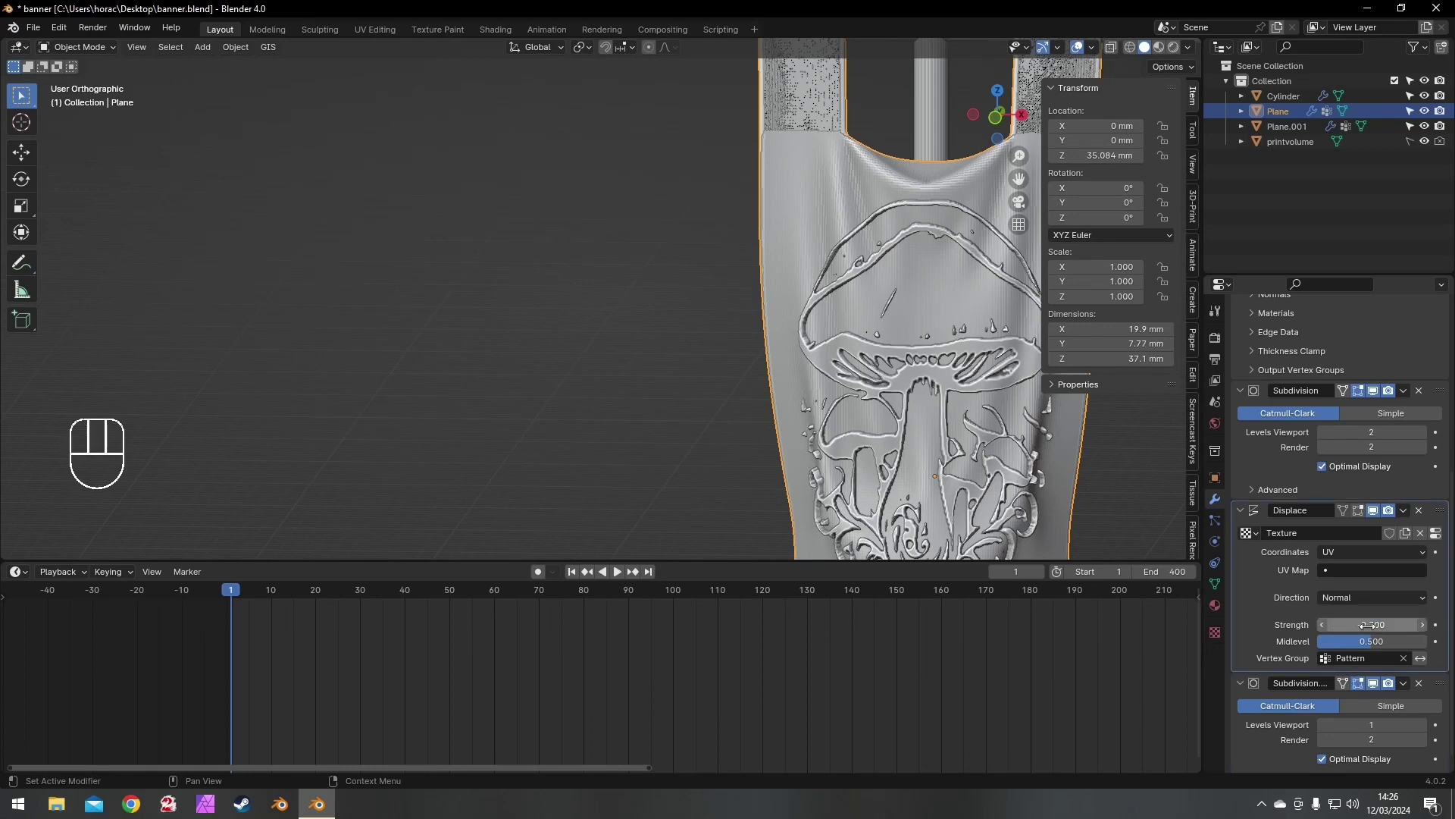
middle_click_drag(1008, 439, 831, 422)
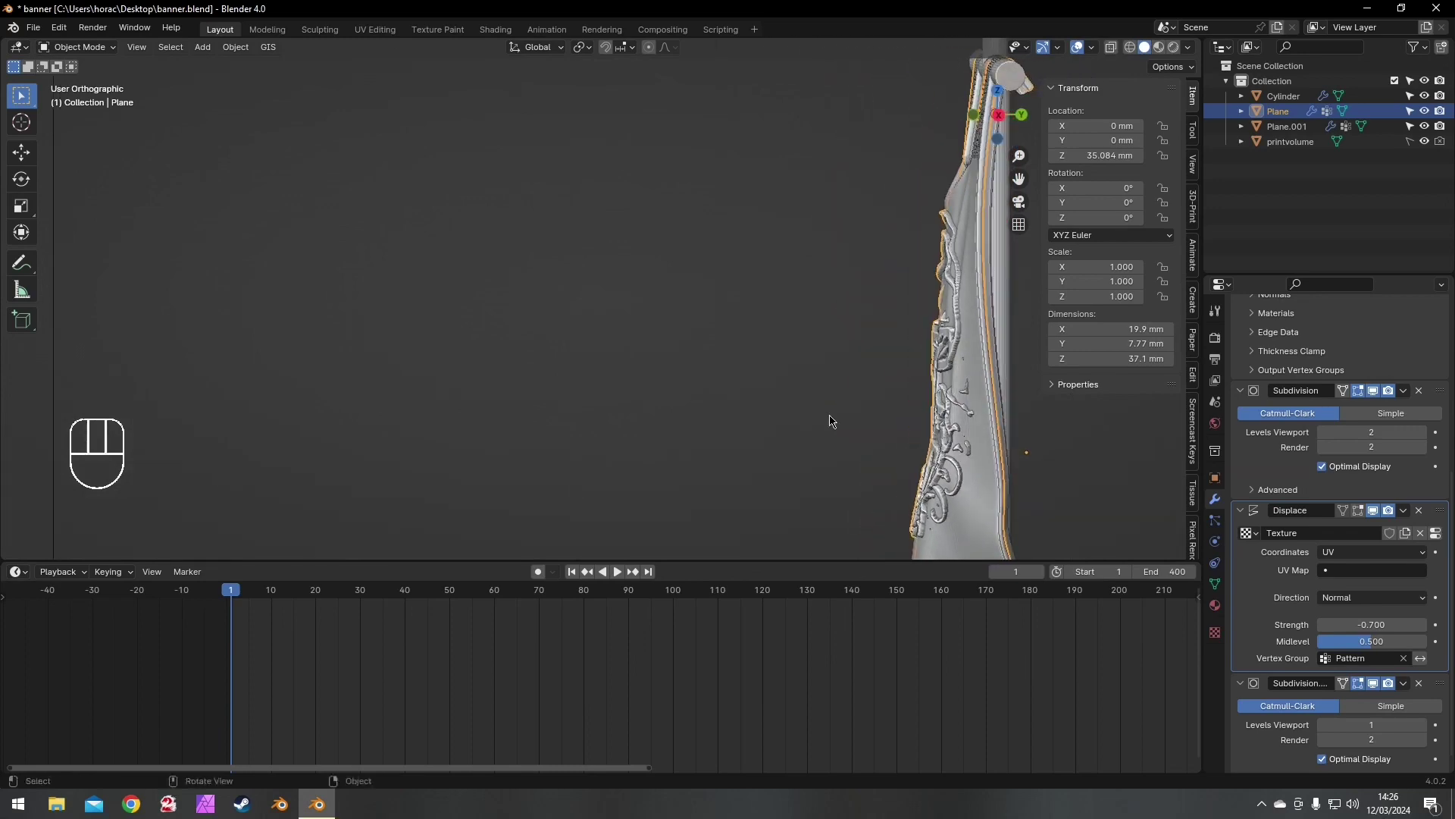
scroll(949, 406, "up", 2)
middle_click_drag(948, 407, 665, 316, "shift")
scroll(758, 305, "up", 2)
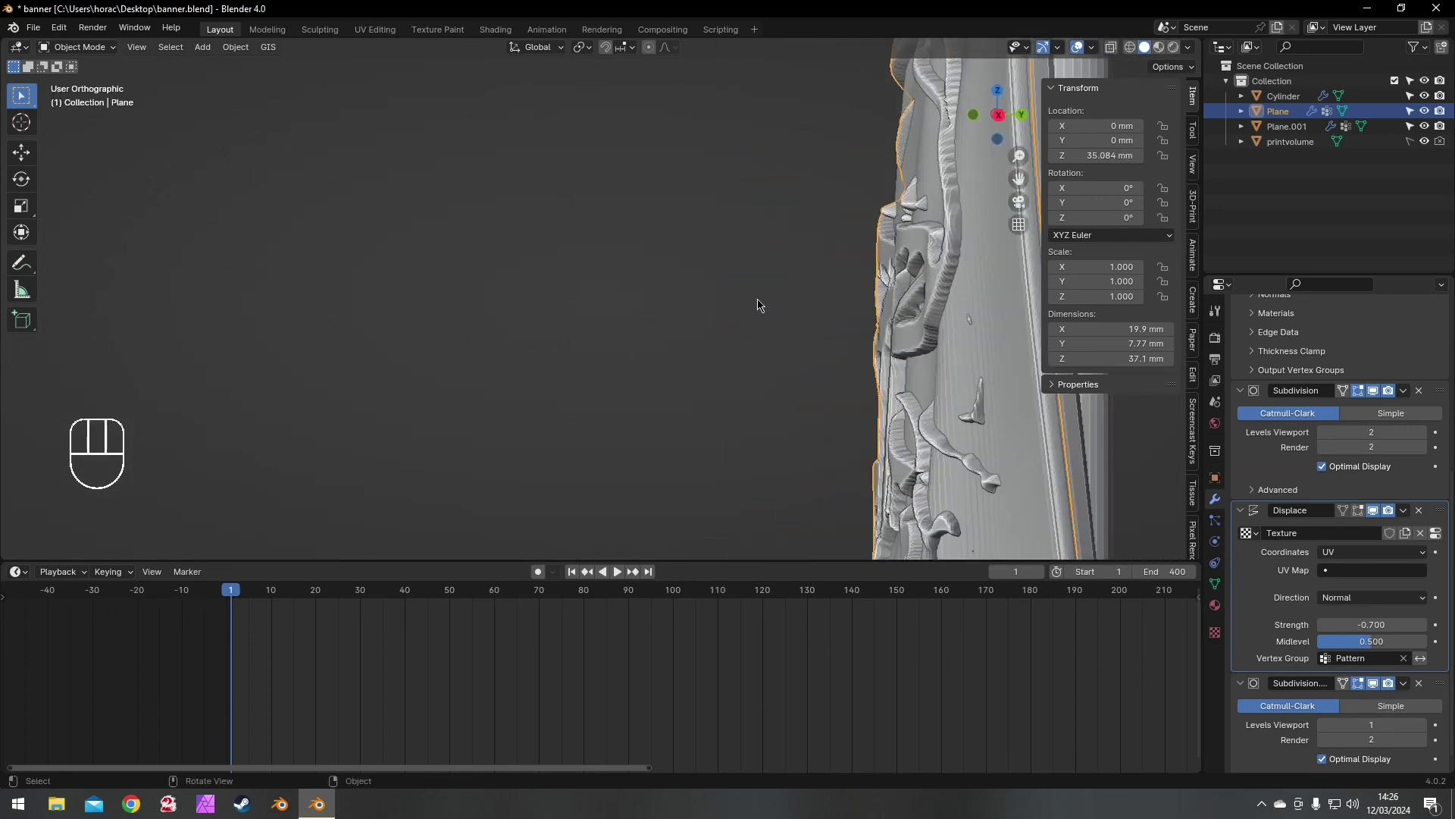
- Open the original banner in the UV Editing workspace and select only the vertices of its Pattern vertex group
middle_click_drag(759, 305, 900, 319)
scroll(664, 321, "down", 6)
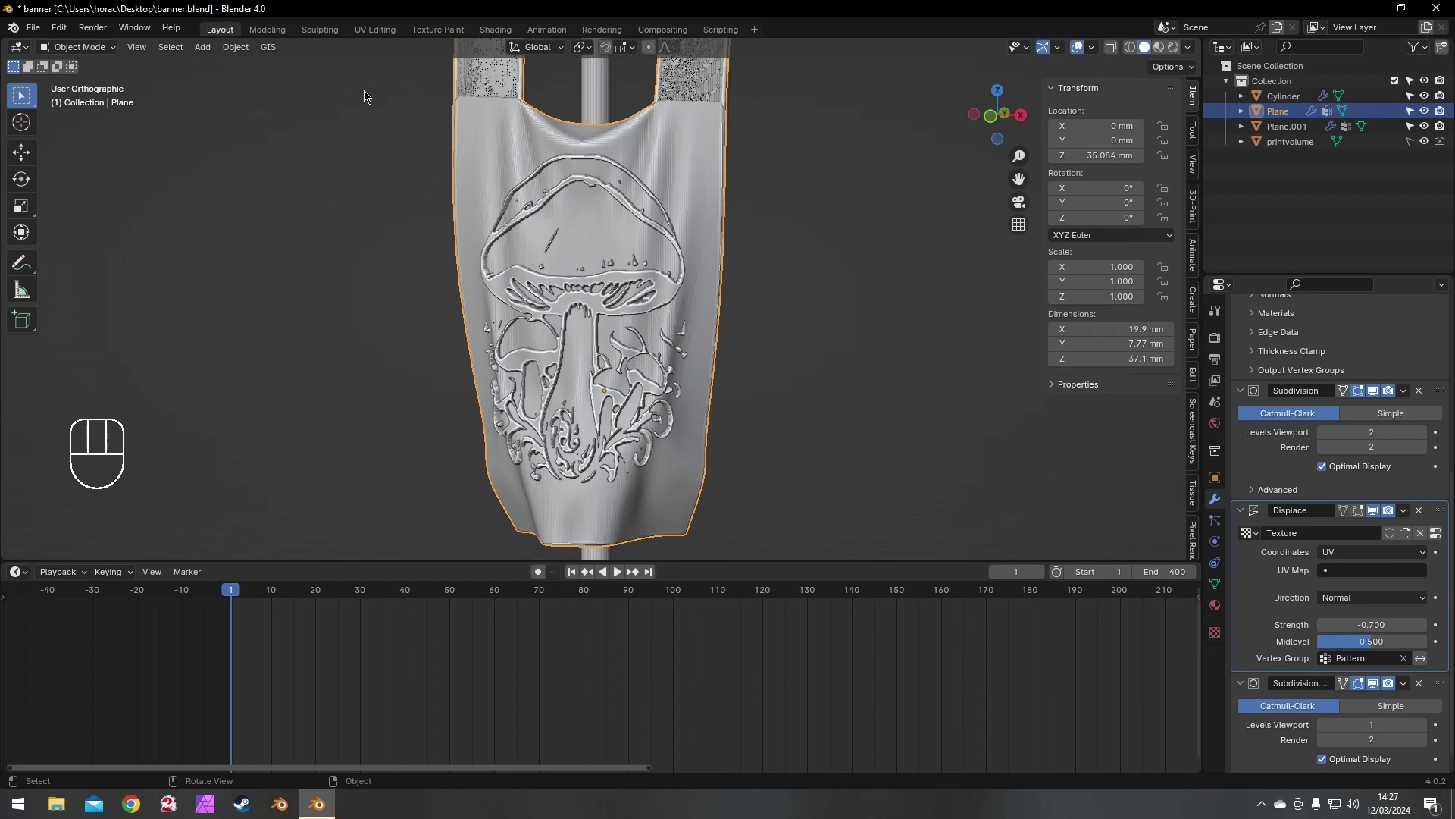
left_click(374, 30)
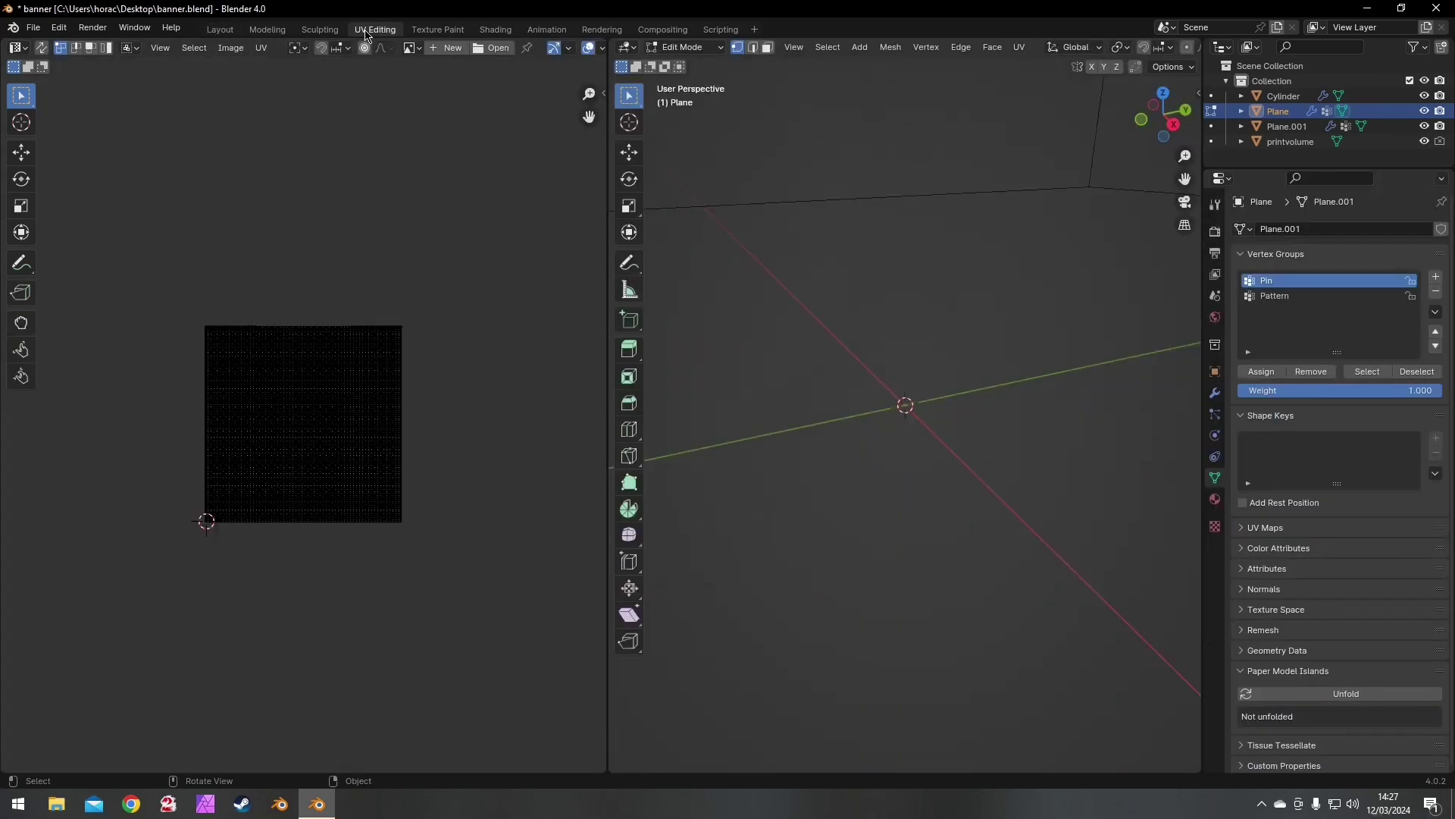
scroll(275, 343, "up", 4)
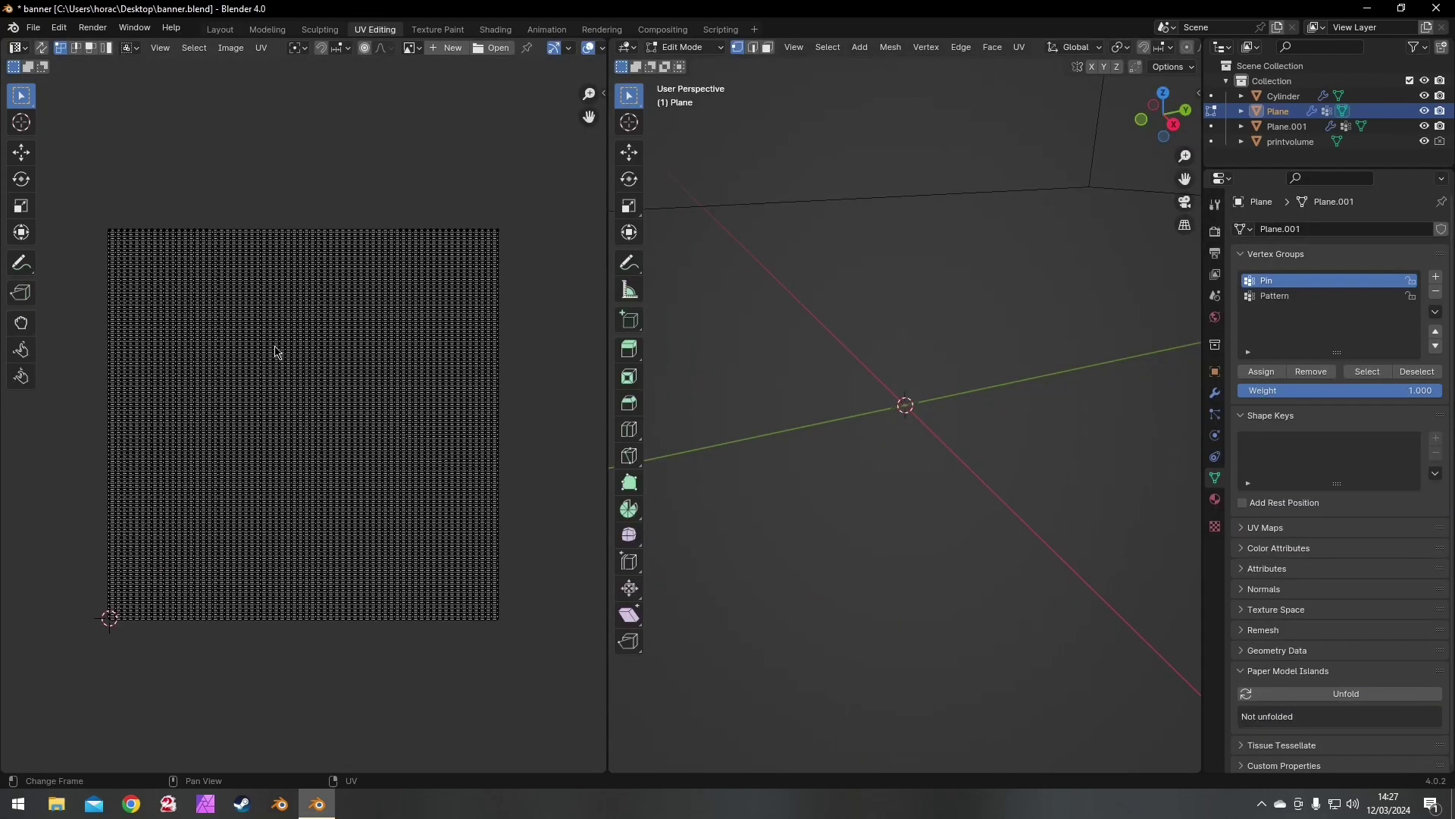
scroll(839, 351, "down", 6)
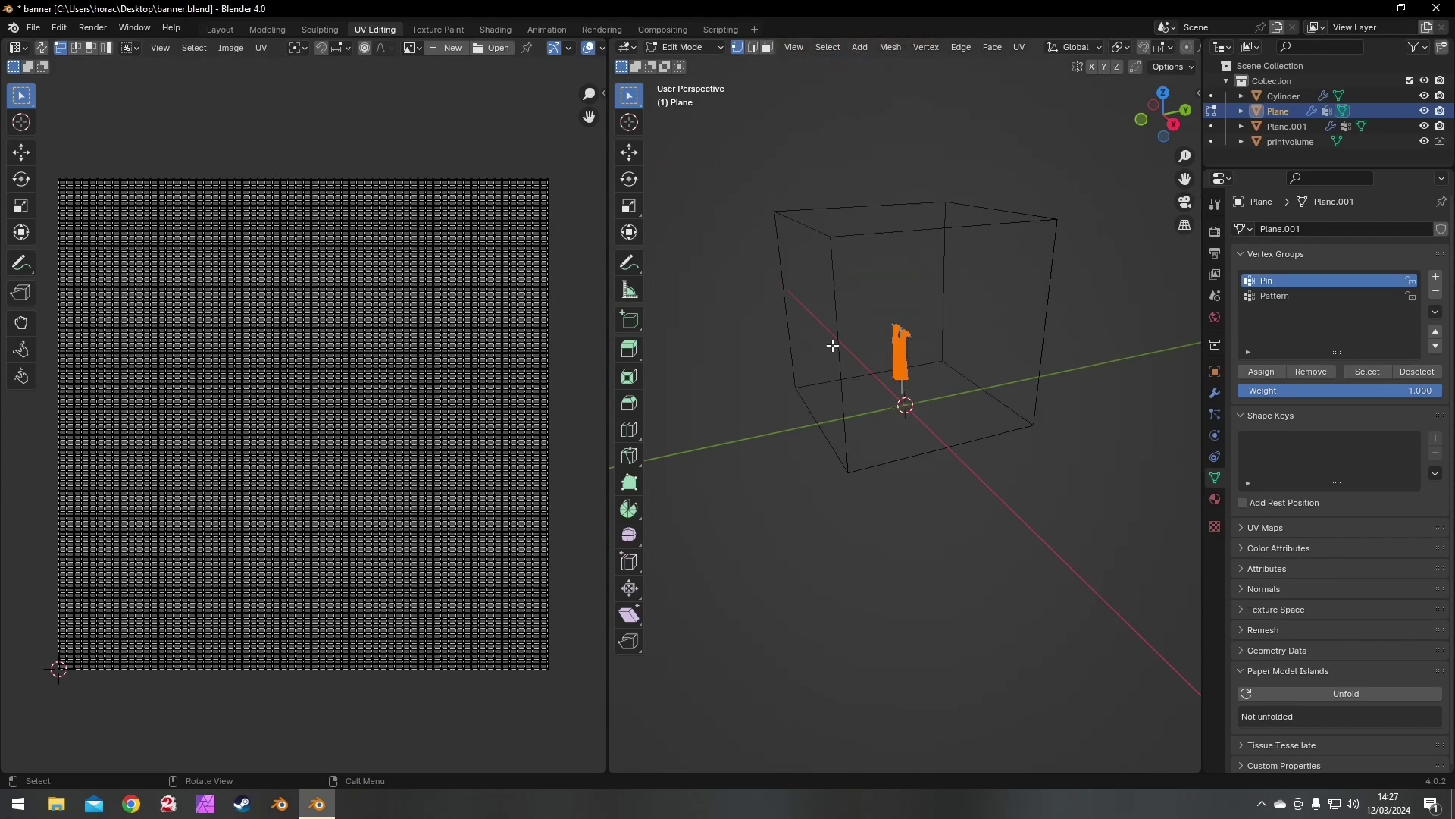
scroll(850, 343, "up", 3)
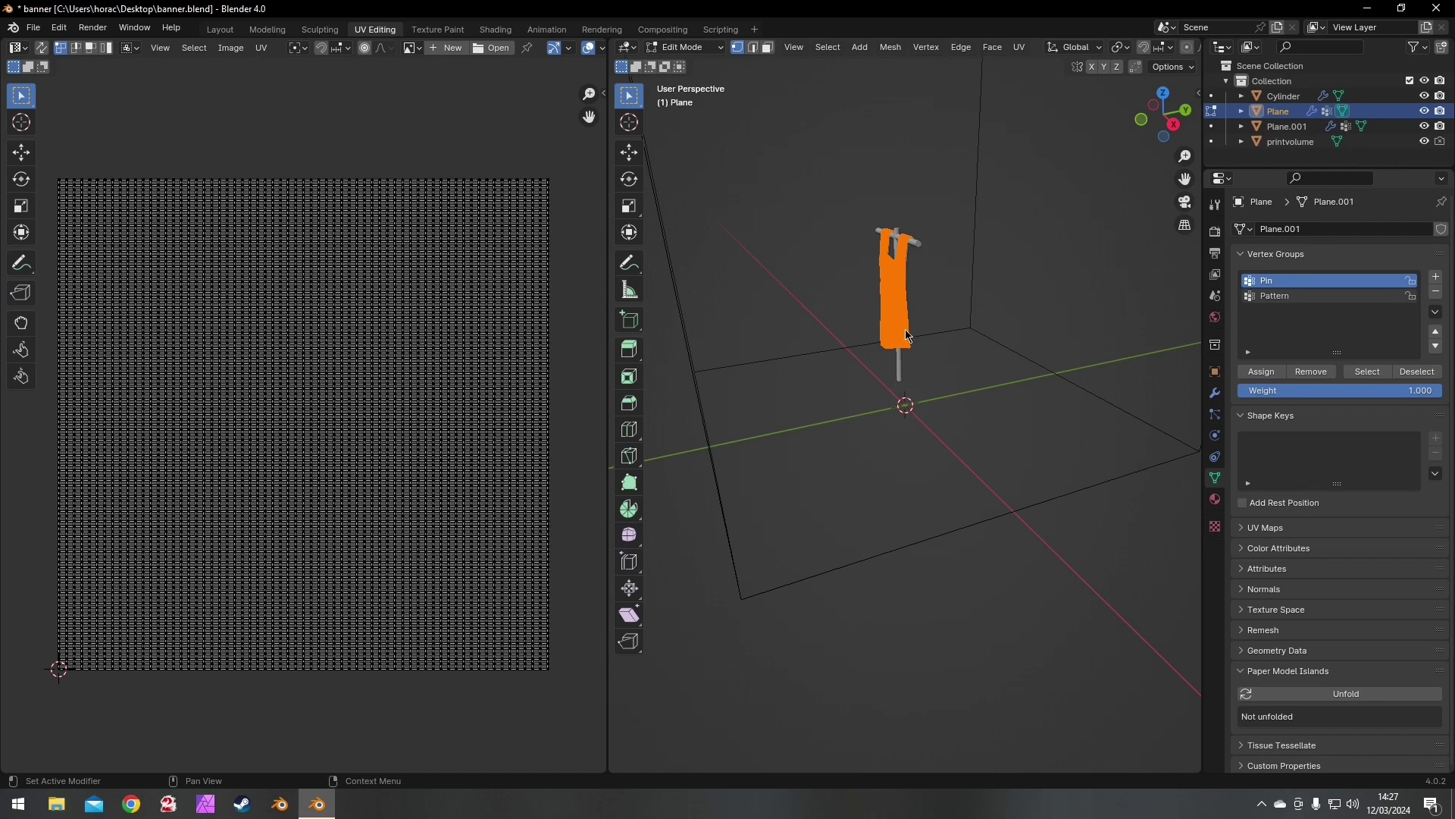
key("alt+a")
left_click(1276, 253)
left_click(1244, 255)
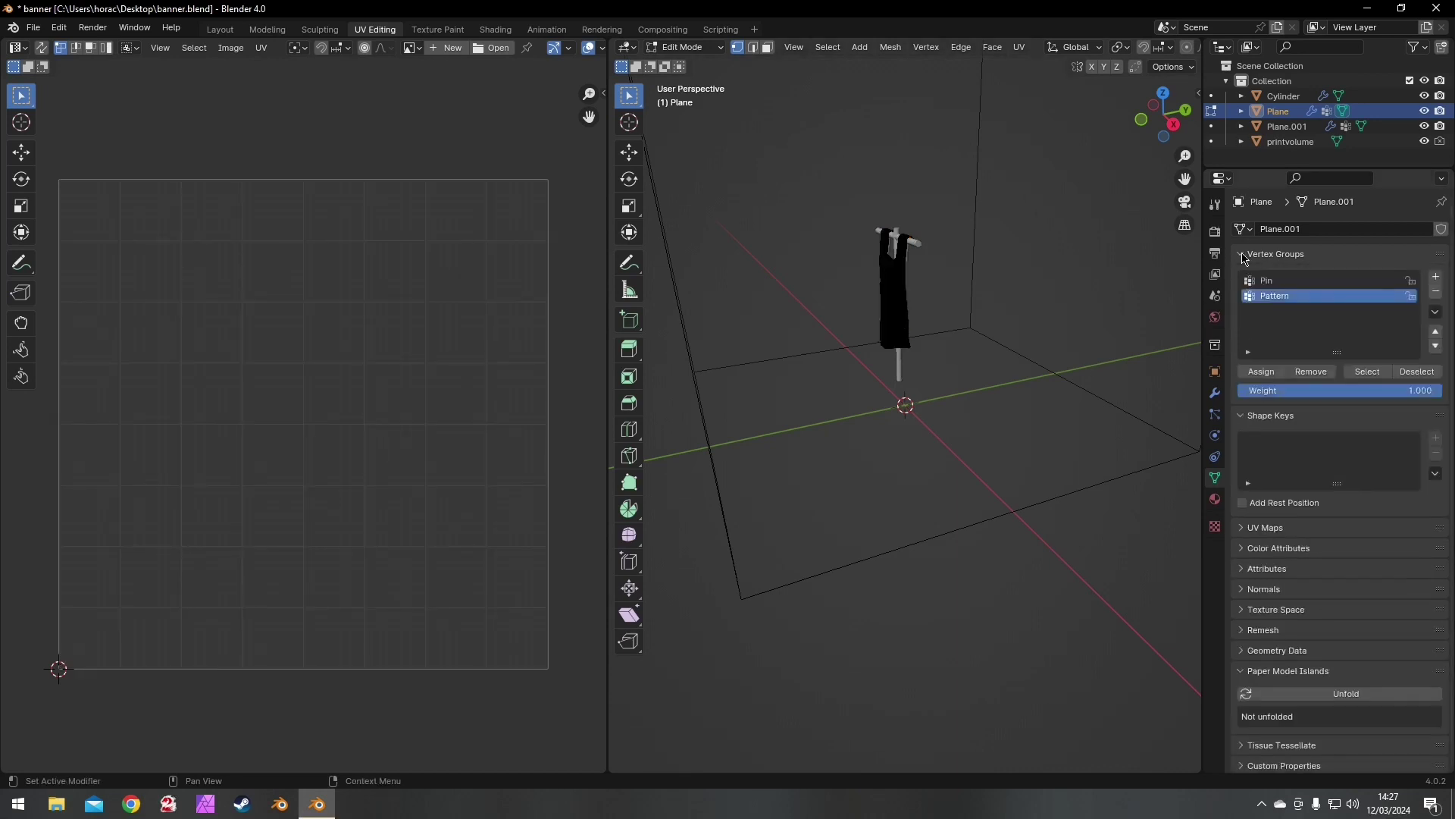
left_click(1367, 371)
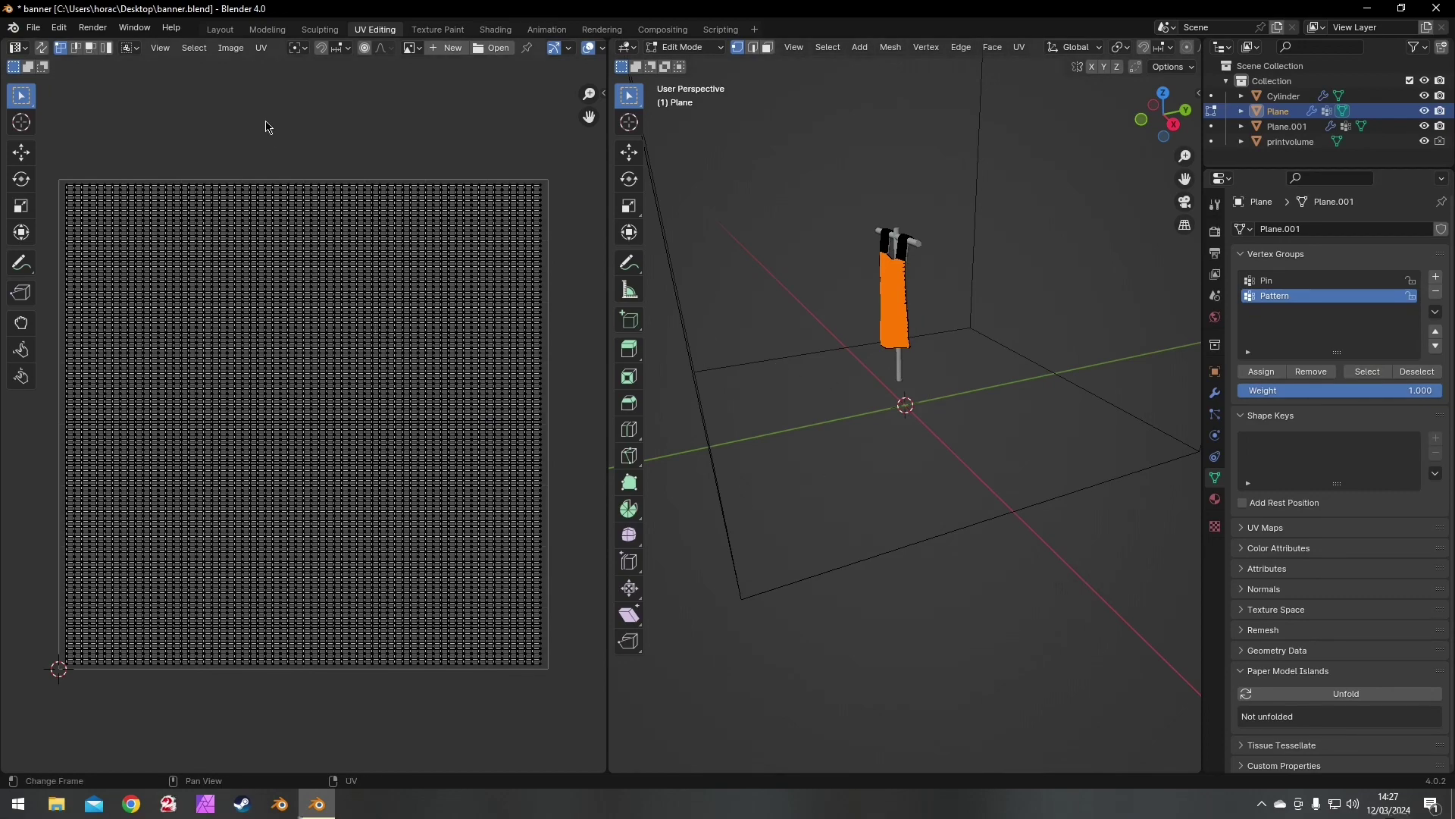
- Display shroombanner.jpg behind the banner's UV layout and bring the banner's front into view for comparison
left_click(412, 48)
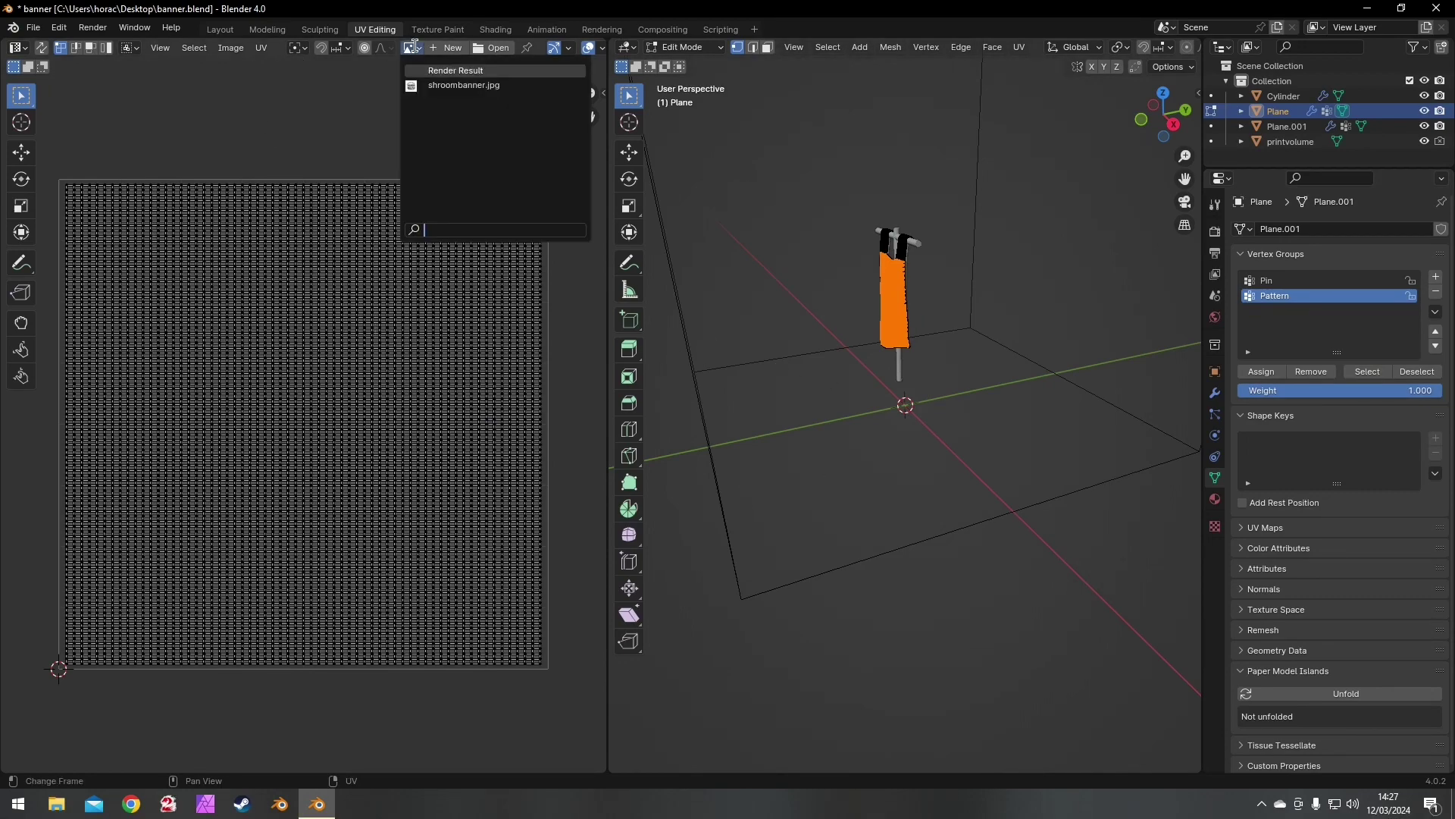
left_click(448, 89)
key("Home")
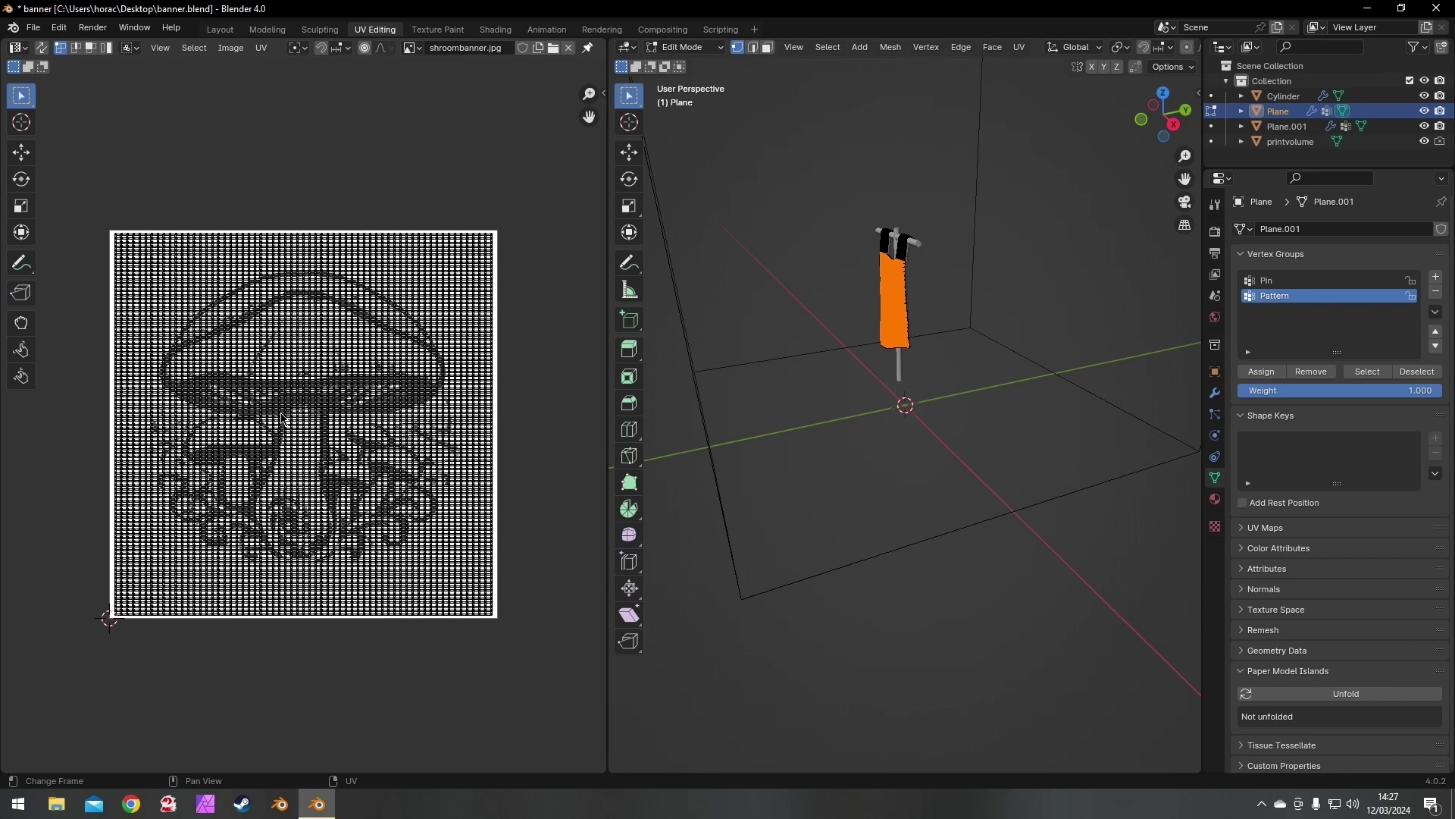
middle_click_drag(329, 197, 399, 232)
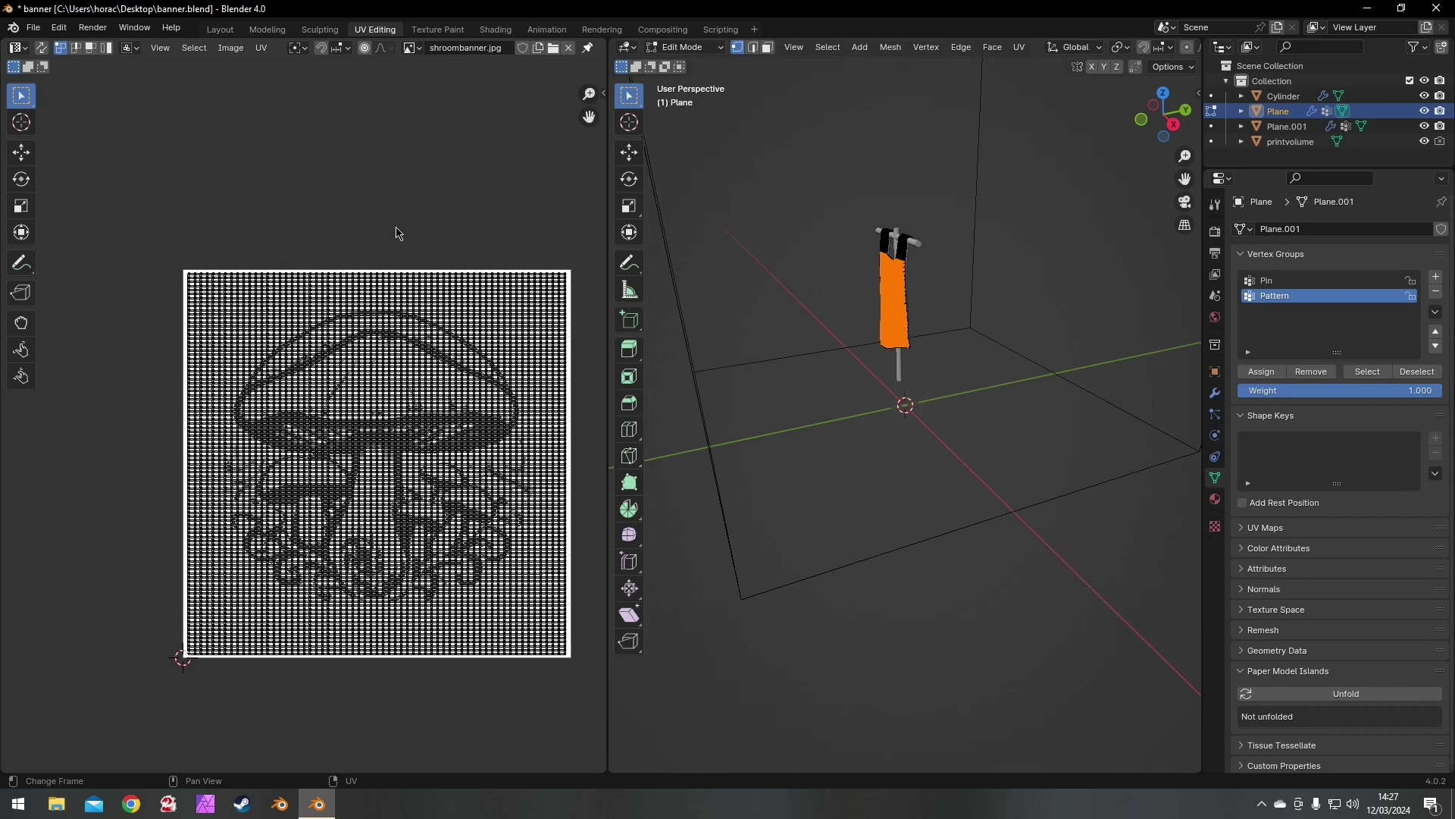
middle_click_drag(440, 179, 461, 173)
middle_click_drag(924, 258, 864, 371)
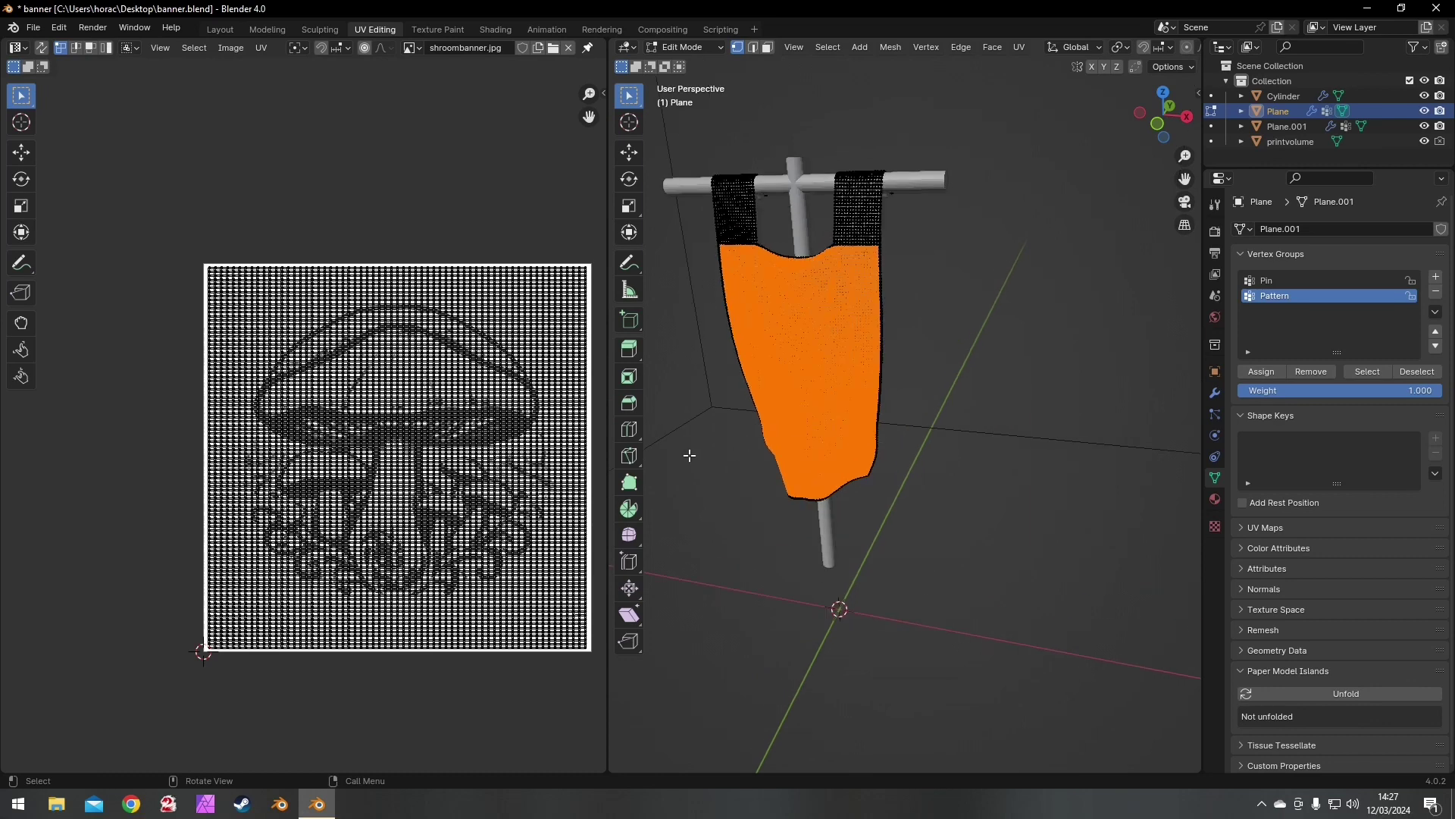
key("a")
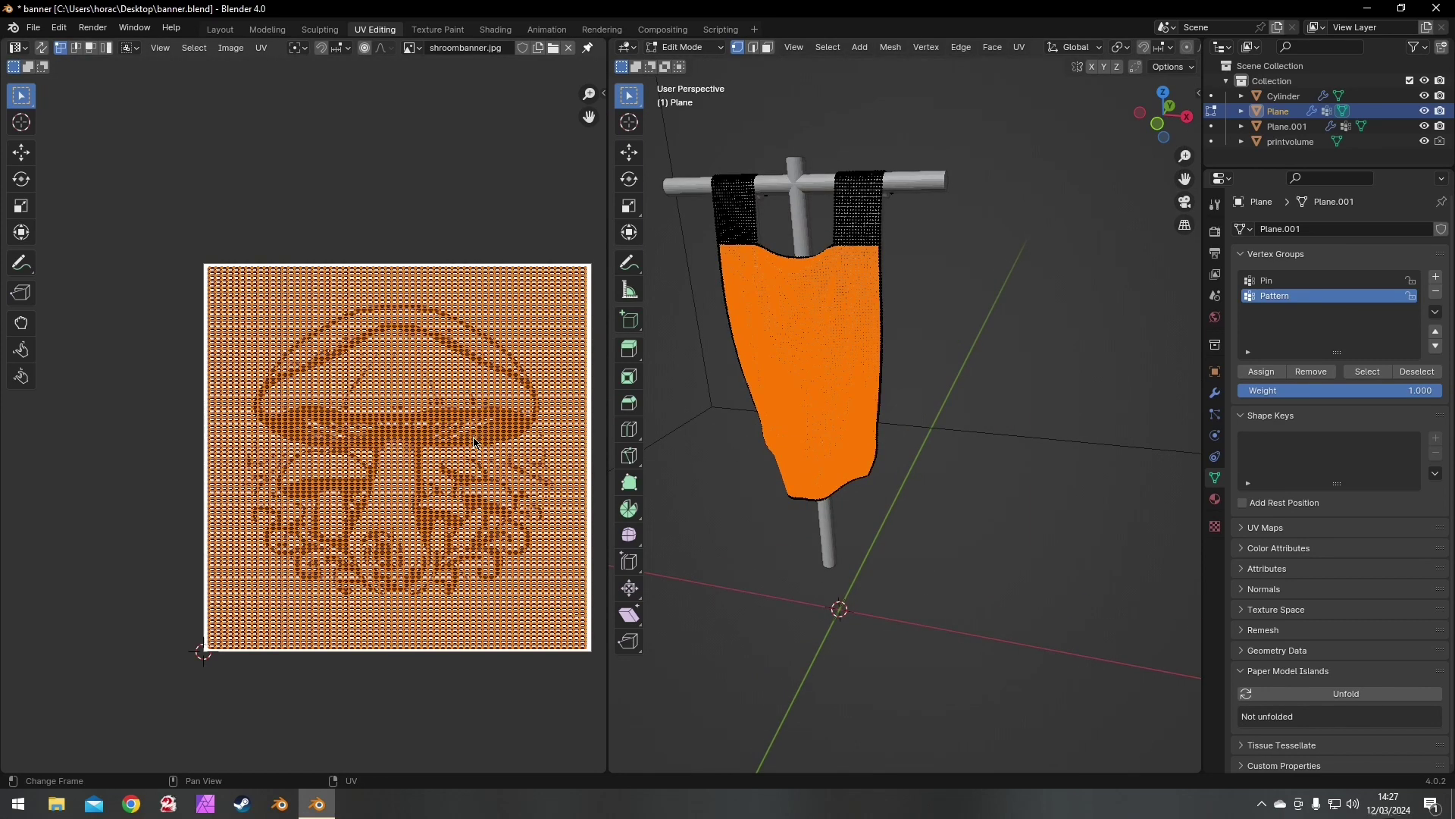
key("s")
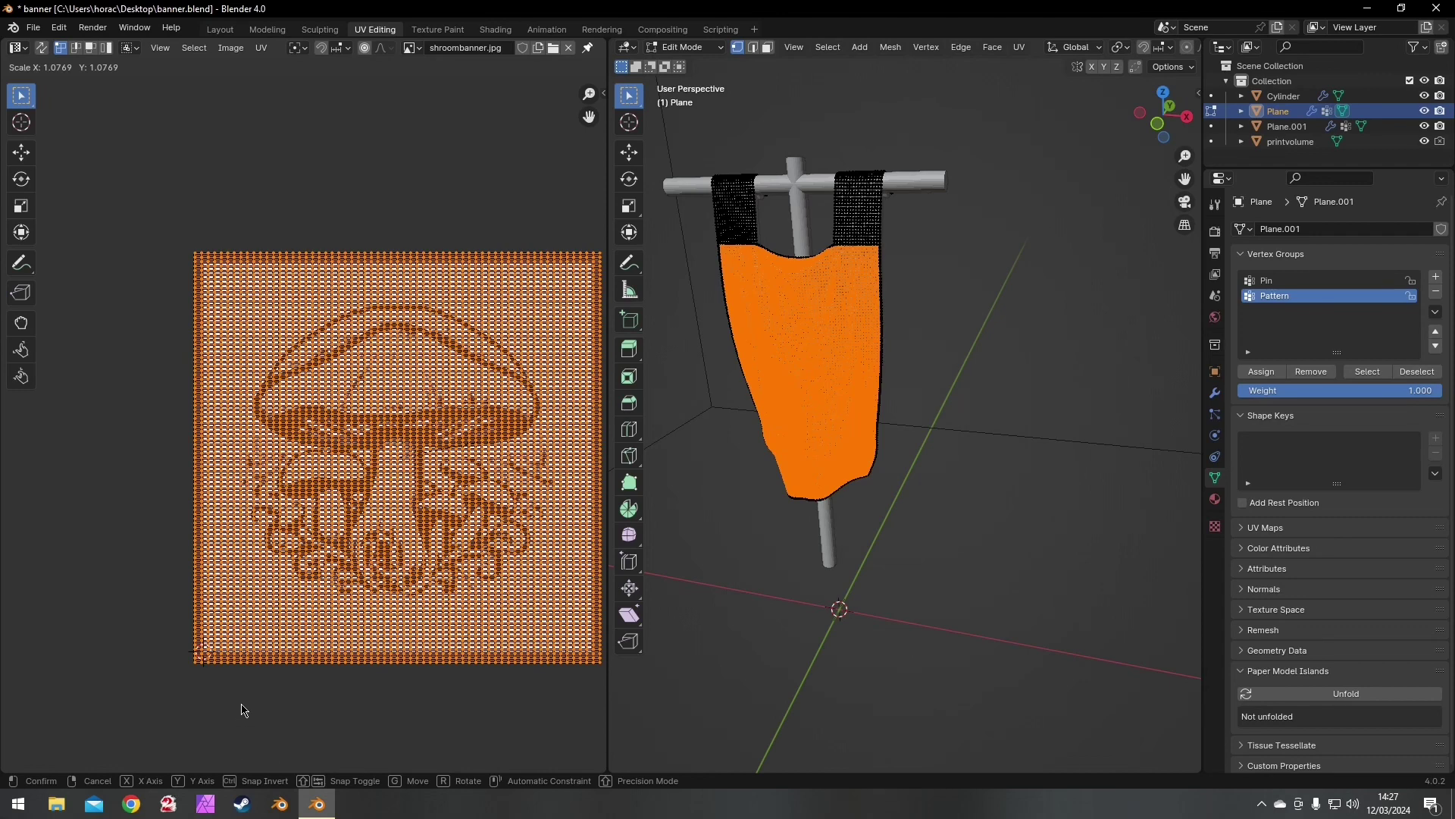
key("Escape")
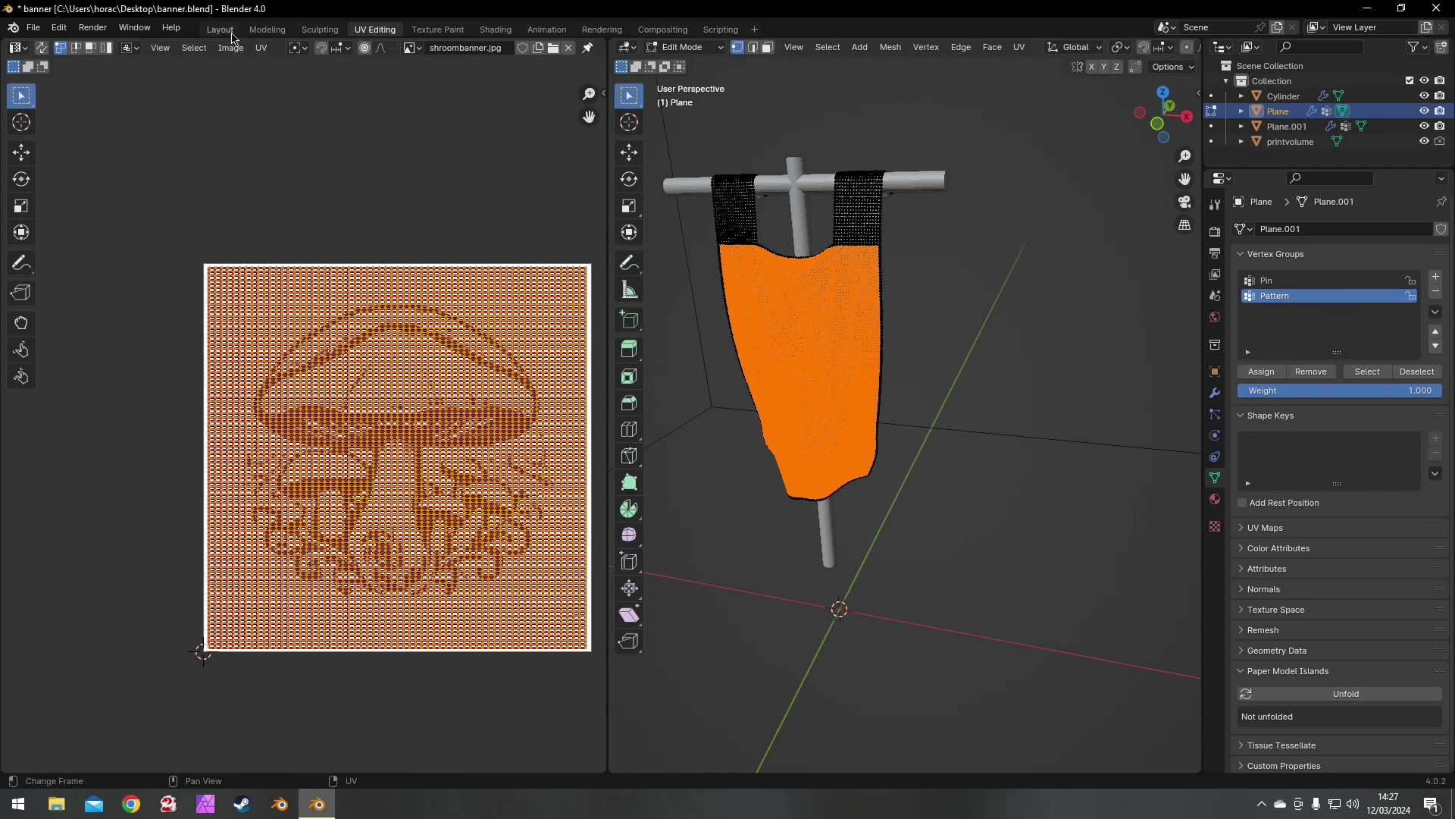
- Return to the Layout workspace and inspect the banner's front from the hanging straps down to the lower hem
left_click(219, 30)
middle_click_drag(546, 266, 622, 345)
scroll(803, 445, "down", 5)
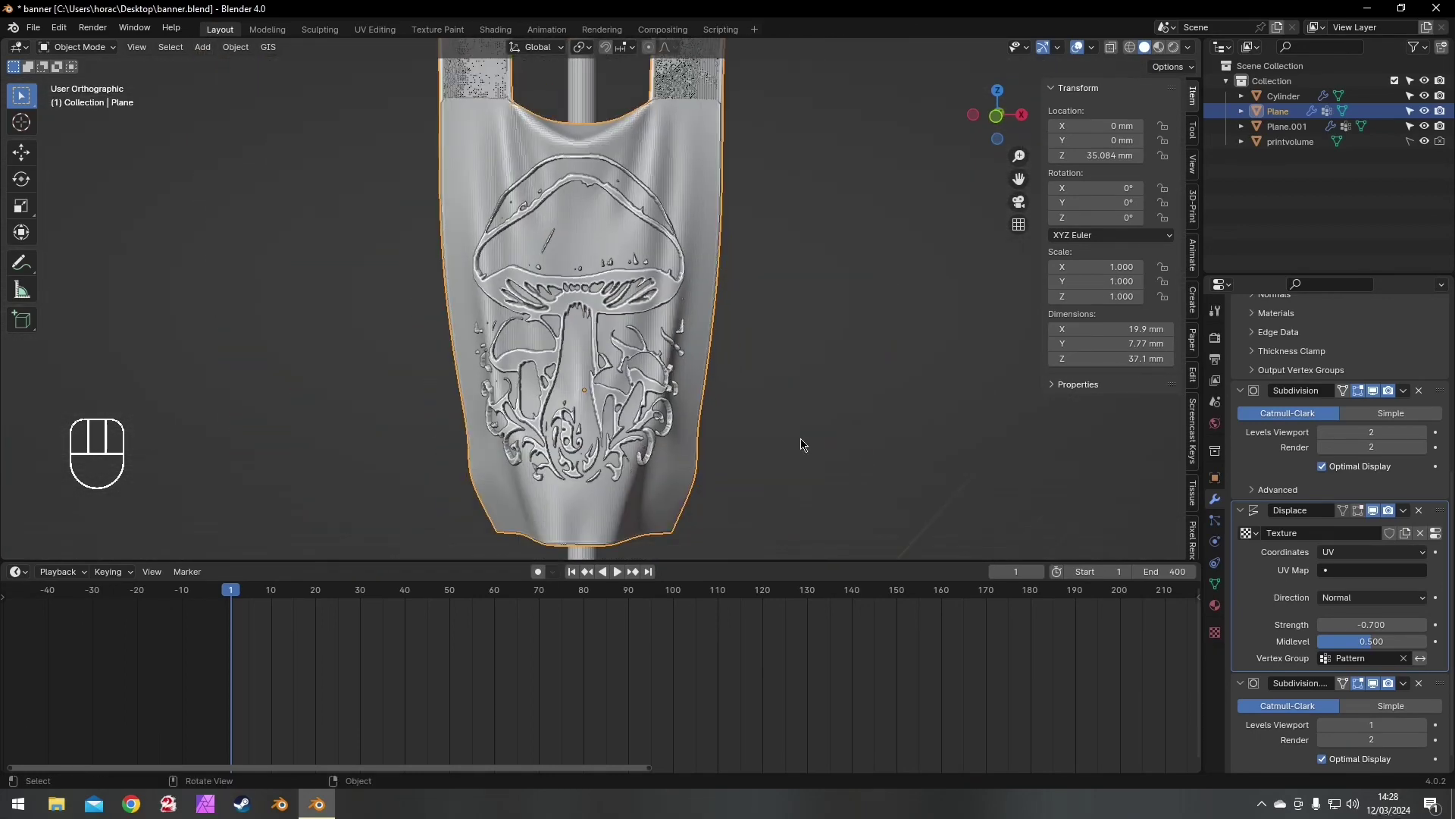
middle_click_drag(770, 339, 740, 383, "shift")
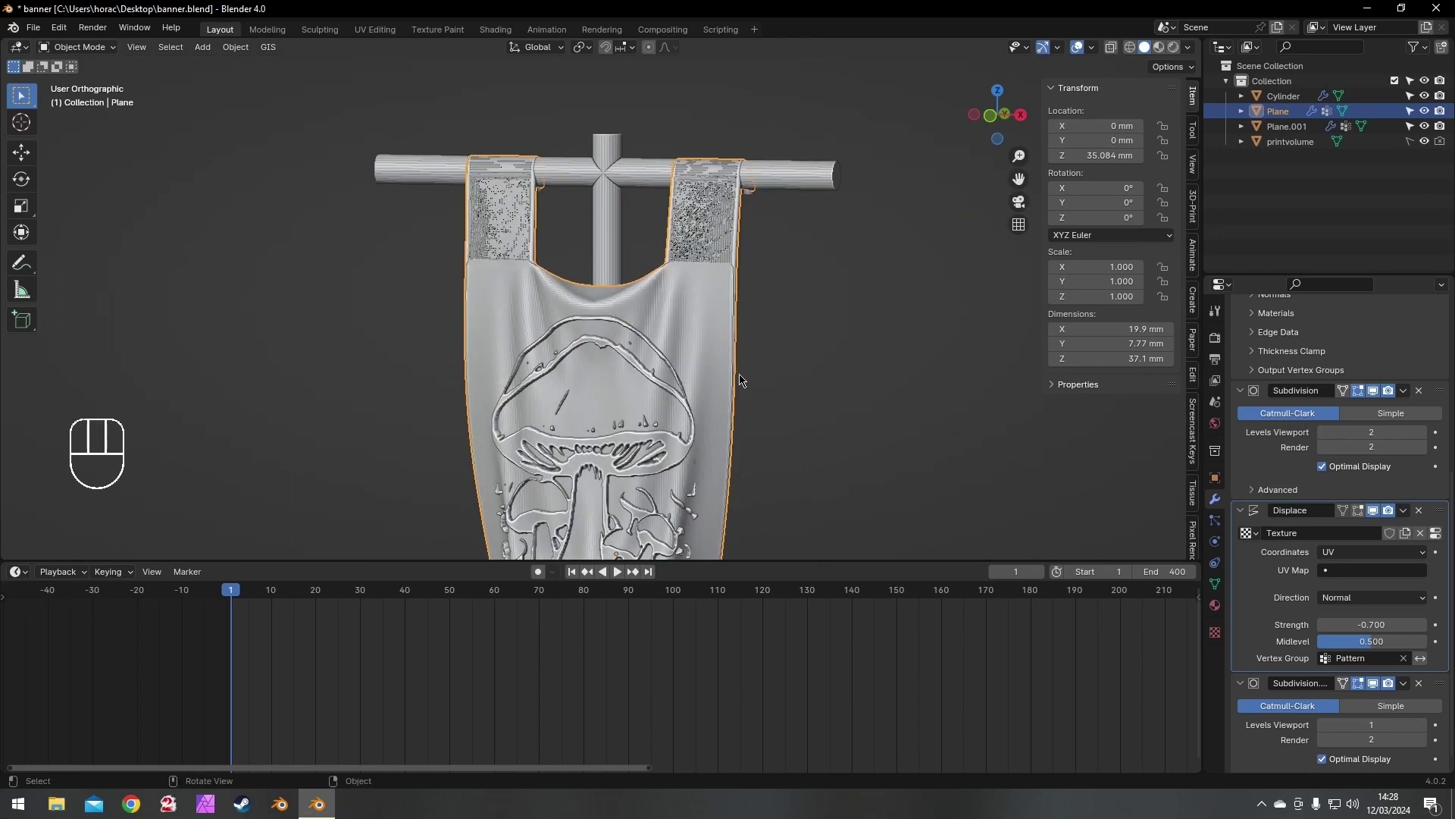
middle_click_drag(827, 457, 770, 246, "shift")
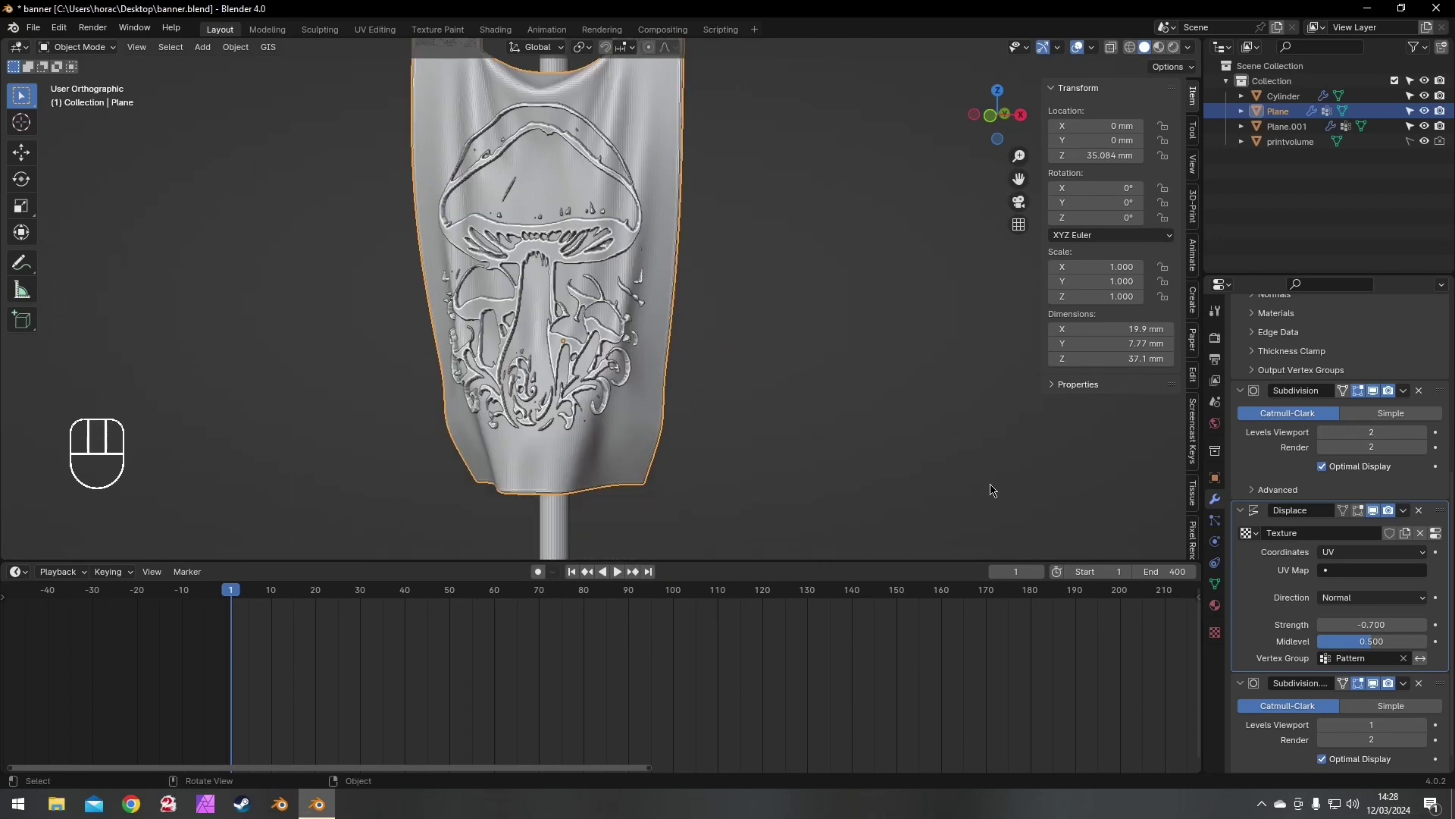
- Apply all modifiers on the original banner and on its thicker backing copy
scroll(1278, 499, "up", 4)
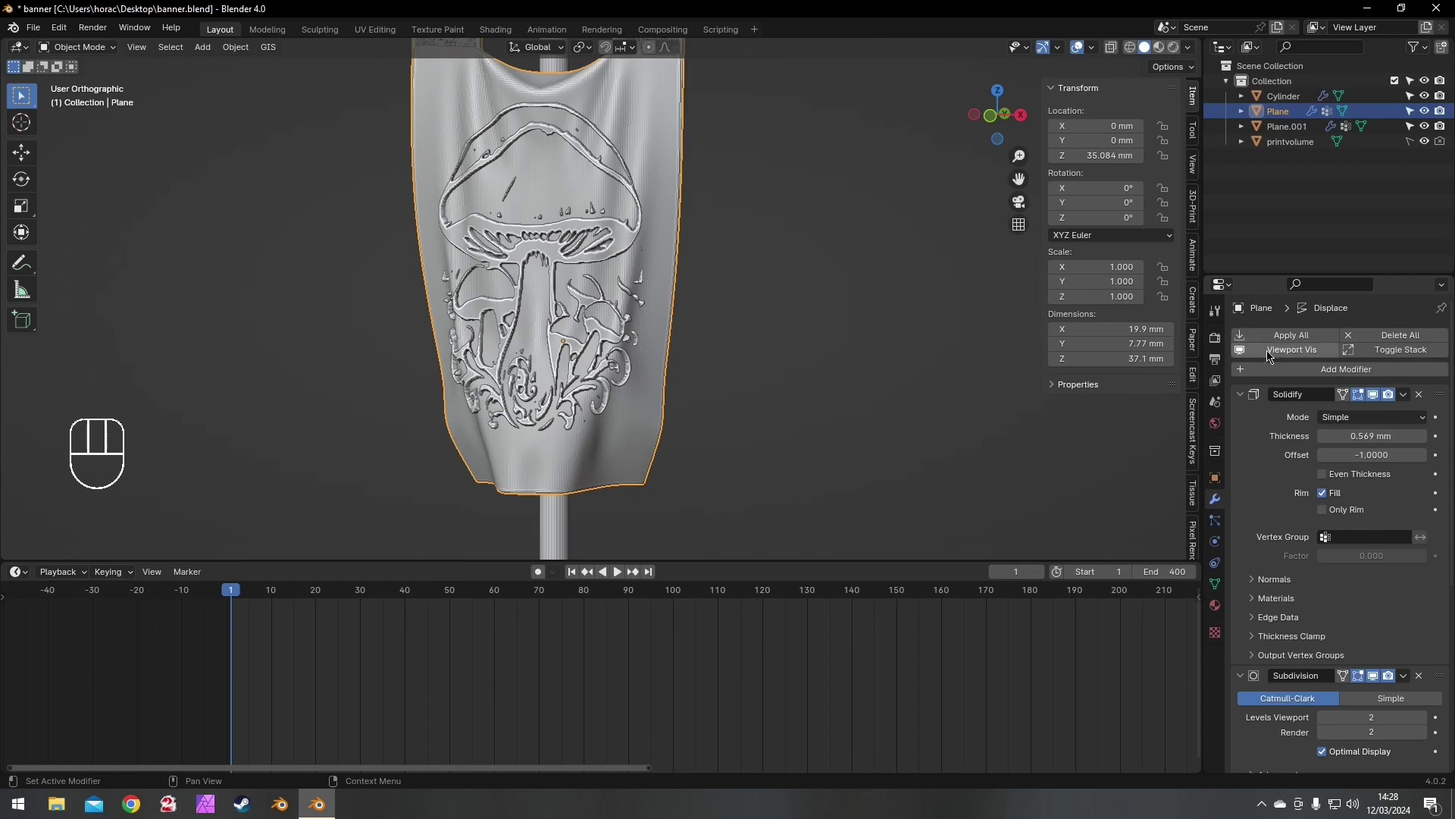
left_click(1277, 336)
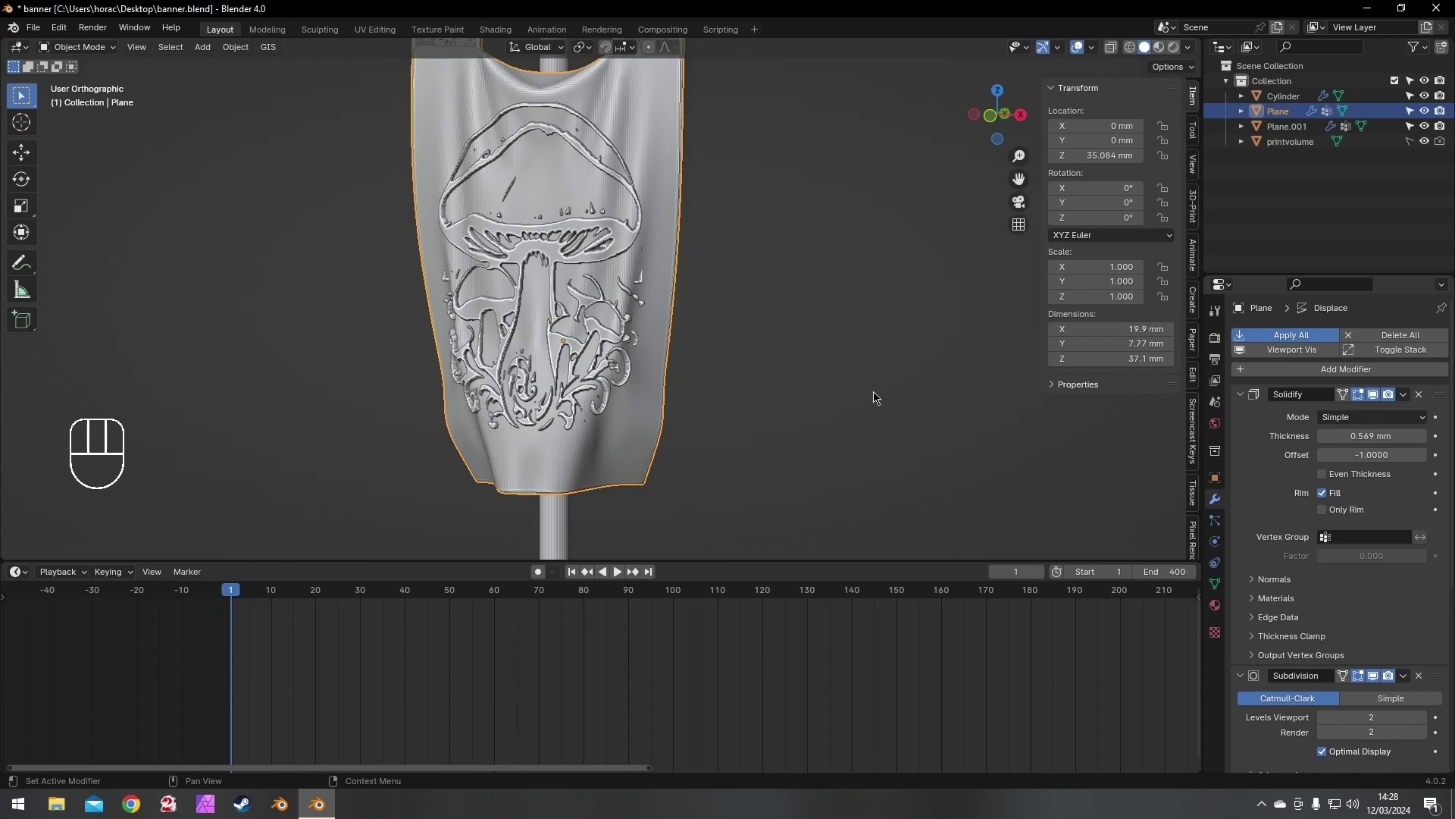
left_click(1287, 125)
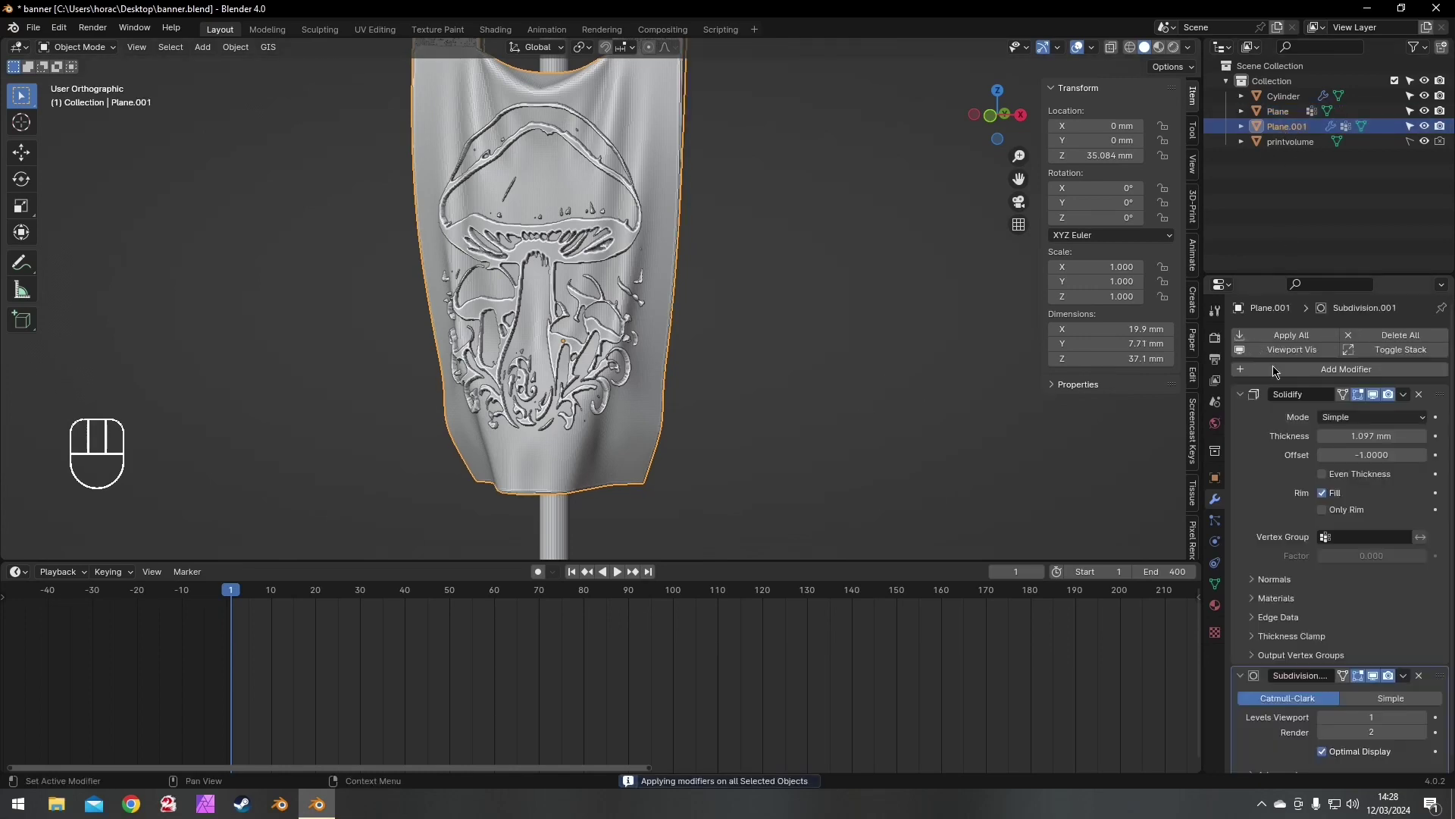
left_click(1281, 336)
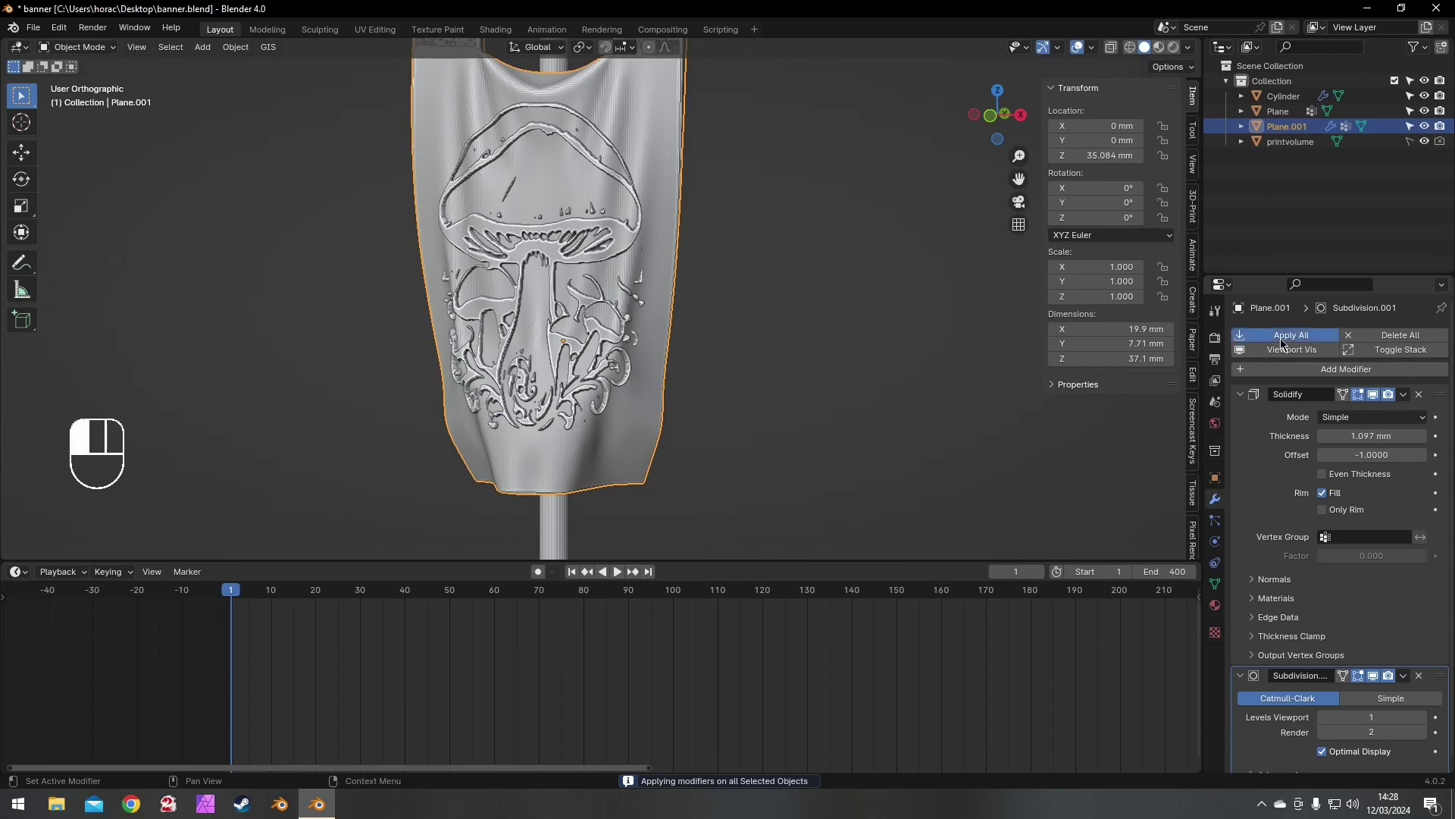
- Try to union the original banner into the backing copy with a Boolean modifier, and remove that modifier
left_click(1279, 113, "shift")
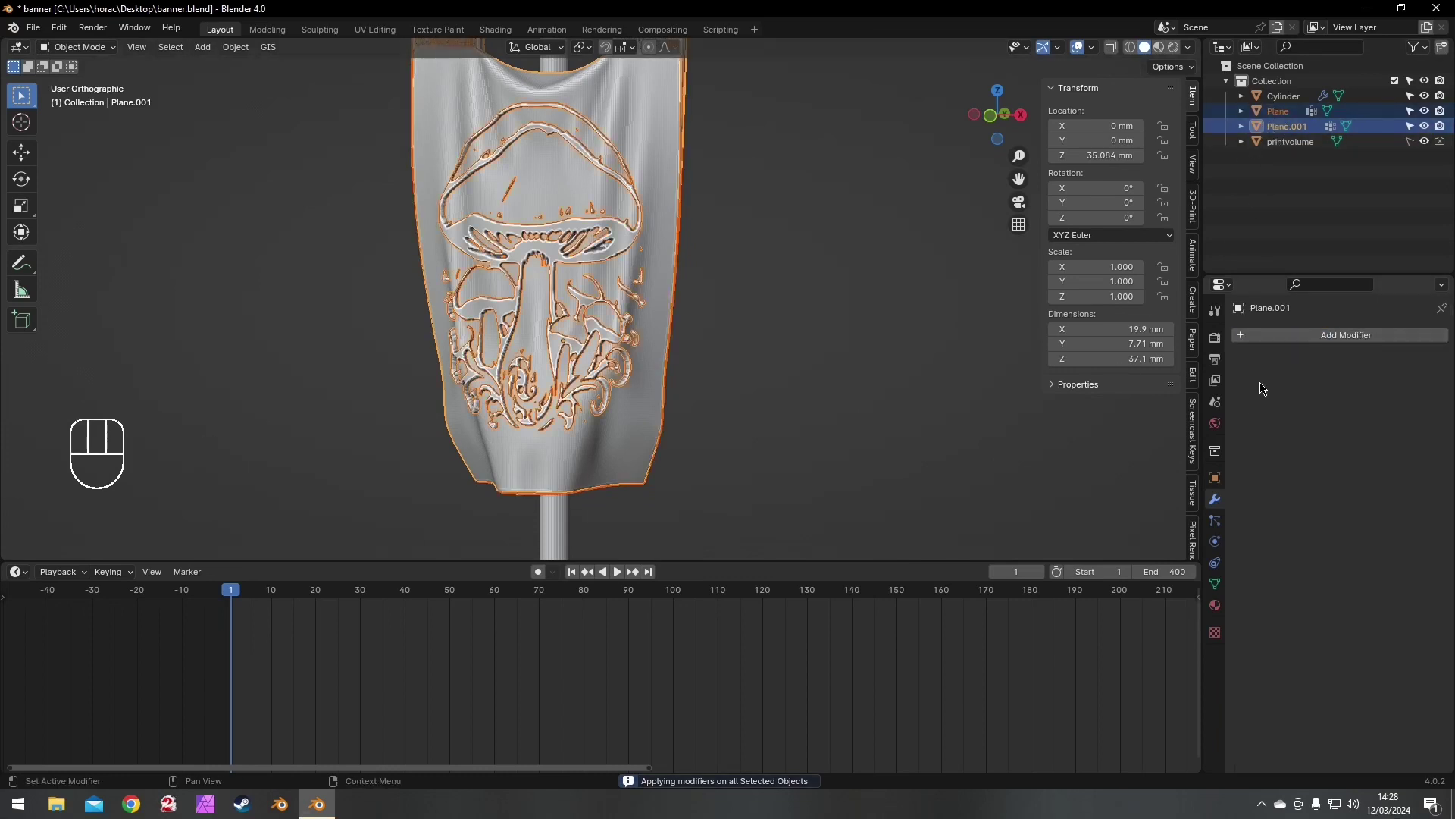
left_click(1244, 336)
mouse_move(1244, 339)
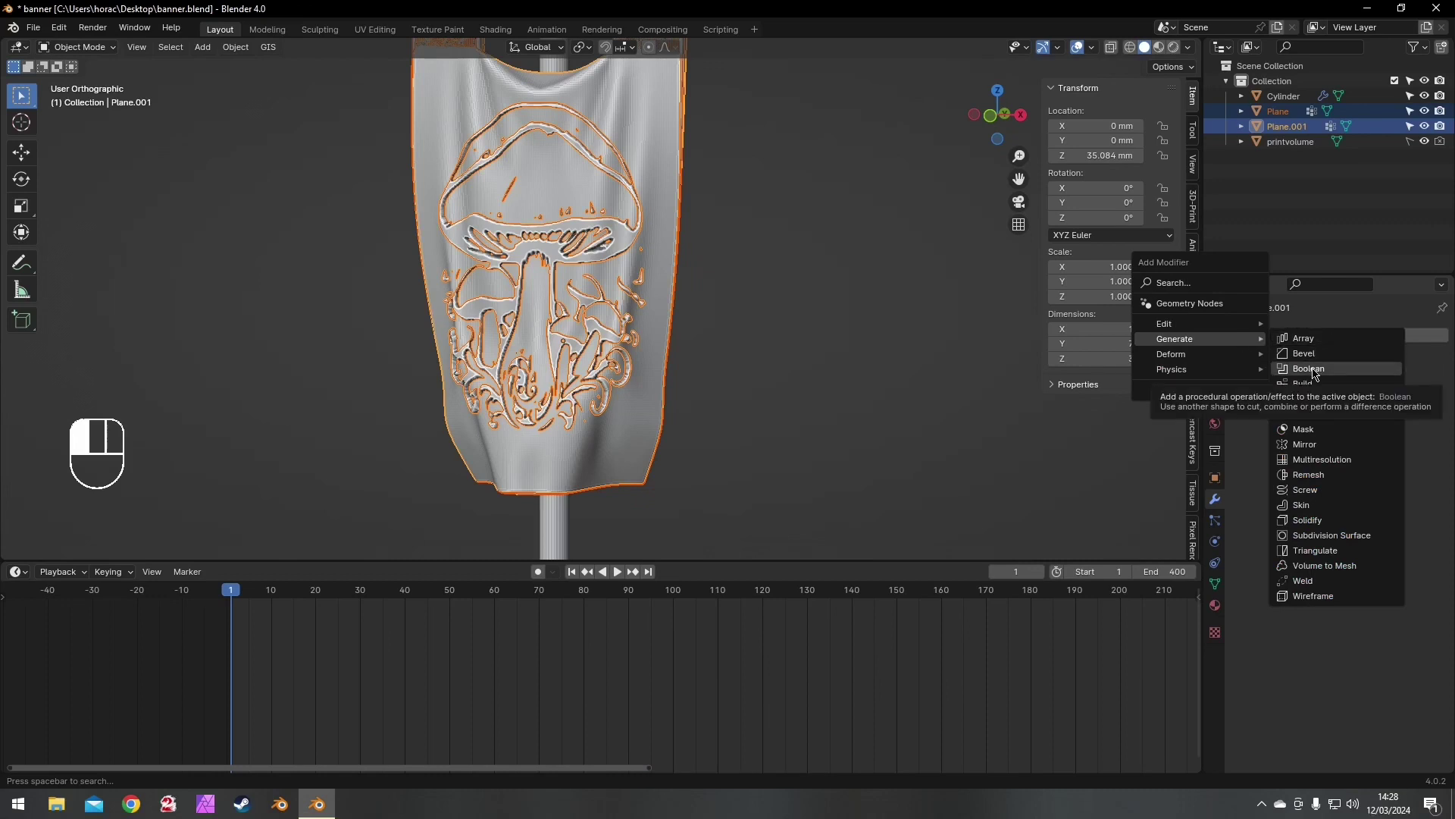
left_click(1281, 129)
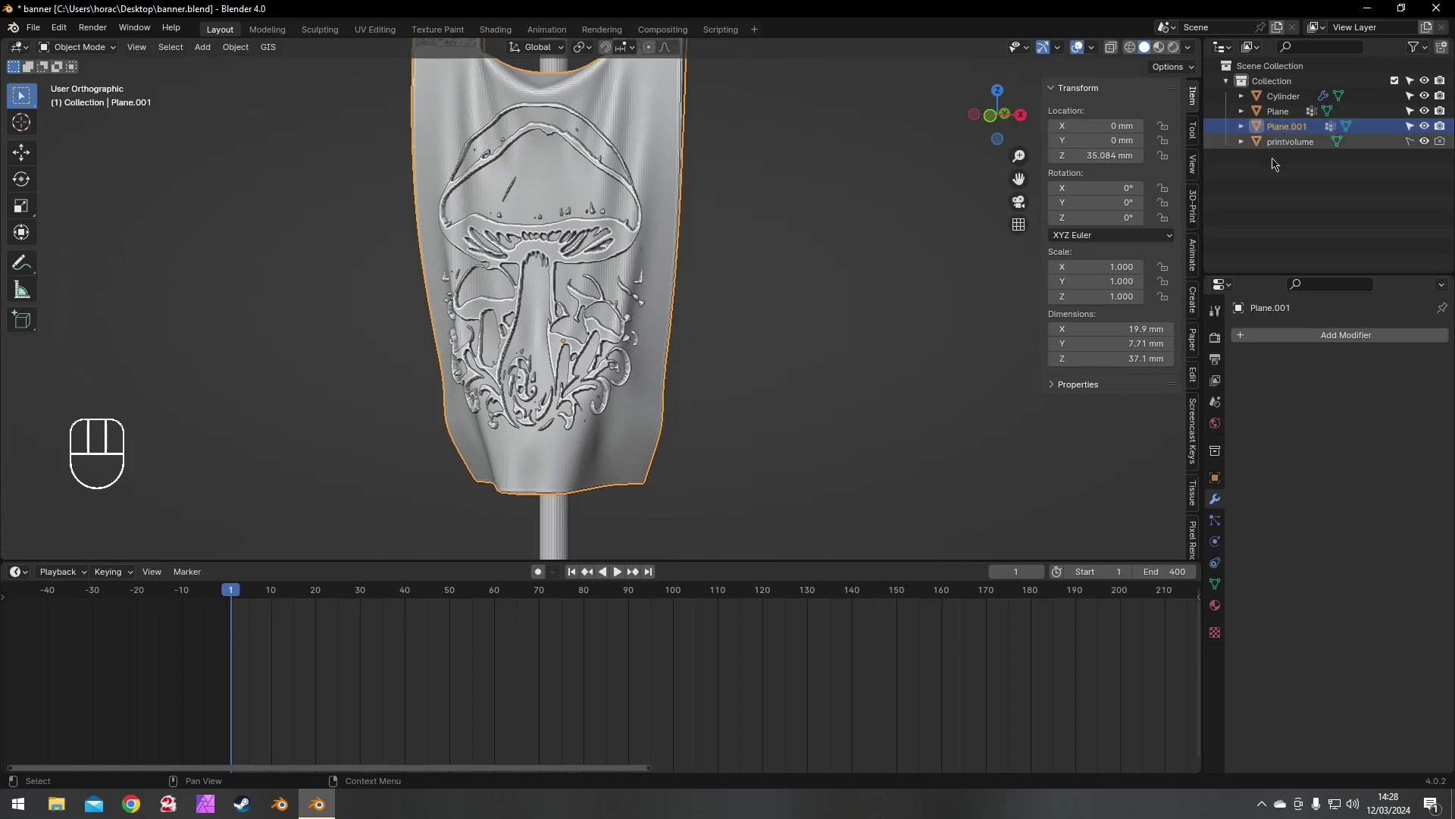
left_click(1279, 336)
mouse_move(1279, 340)
left_click(1342, 368)
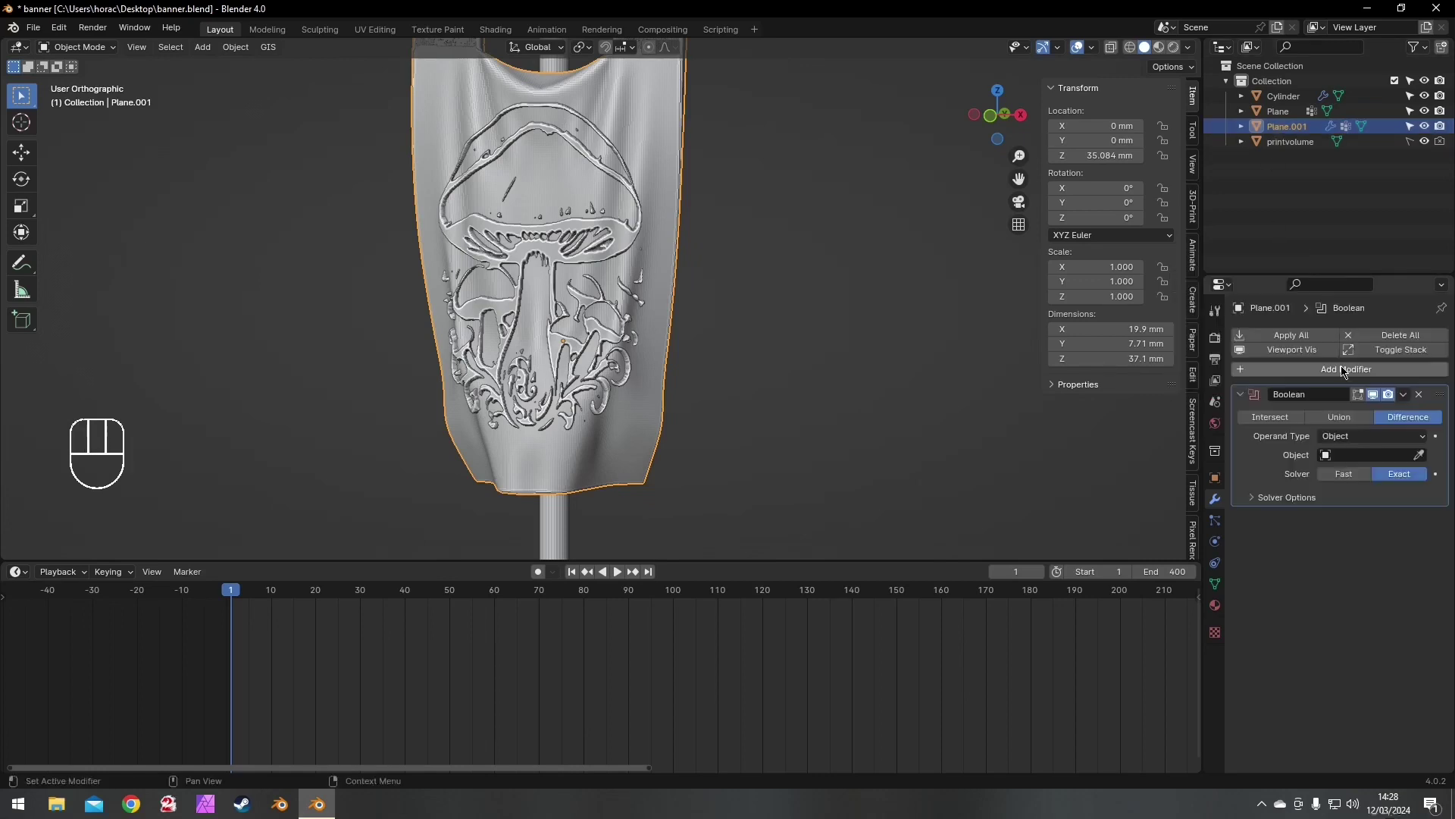
left_click(1323, 419)
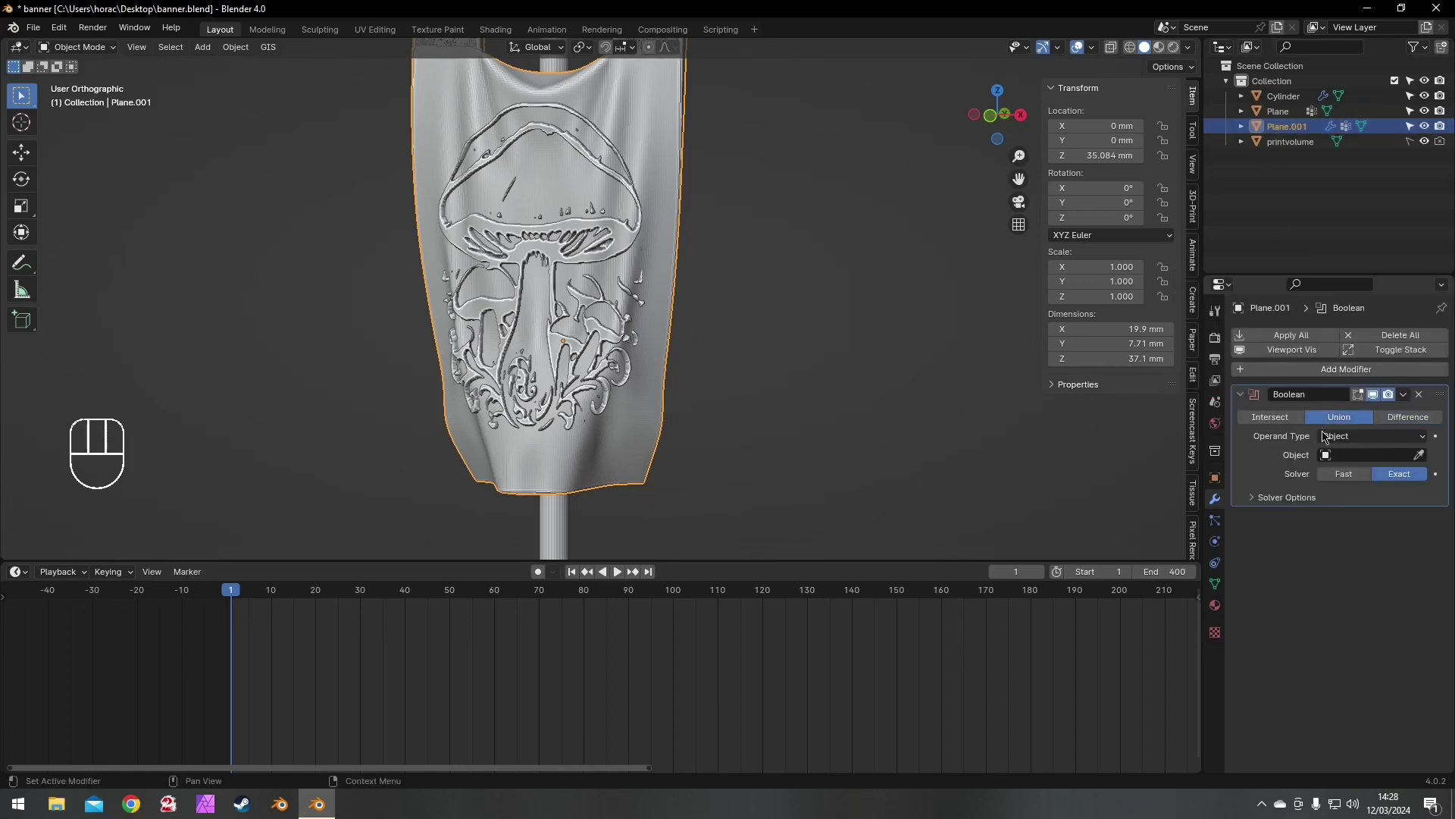
left_click(1417, 454)
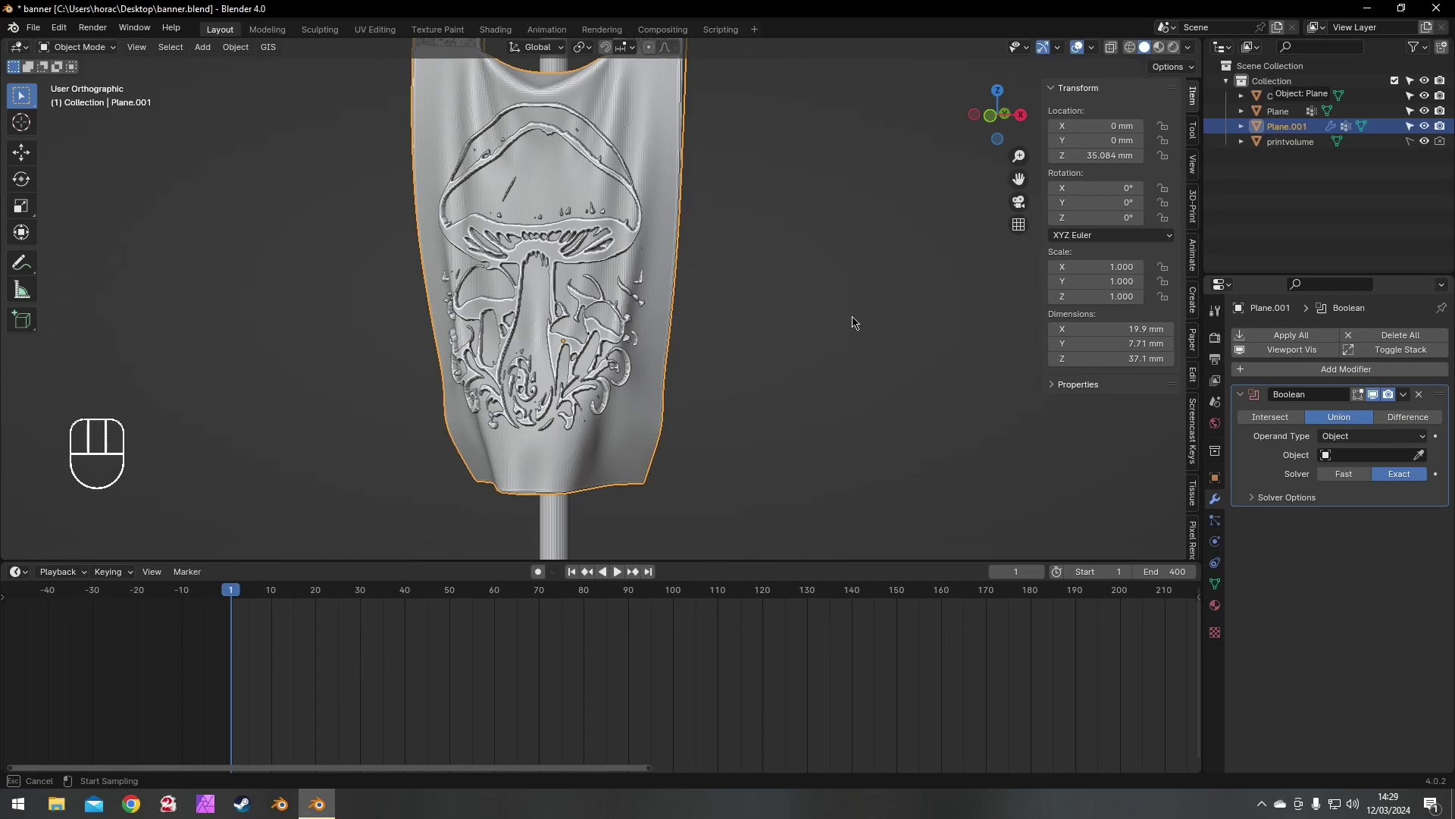
left_click(853, 320)
middle_click_drag(770, 299, 658, 303)
left_click(1419, 395)
- Join the original embossed banner and its backing copy into one object
middle_click_drag(978, 301, 822, 299)
left_click(612, 258, "shift")
left_click(607, 197, "shift")
key("ctrl+j")
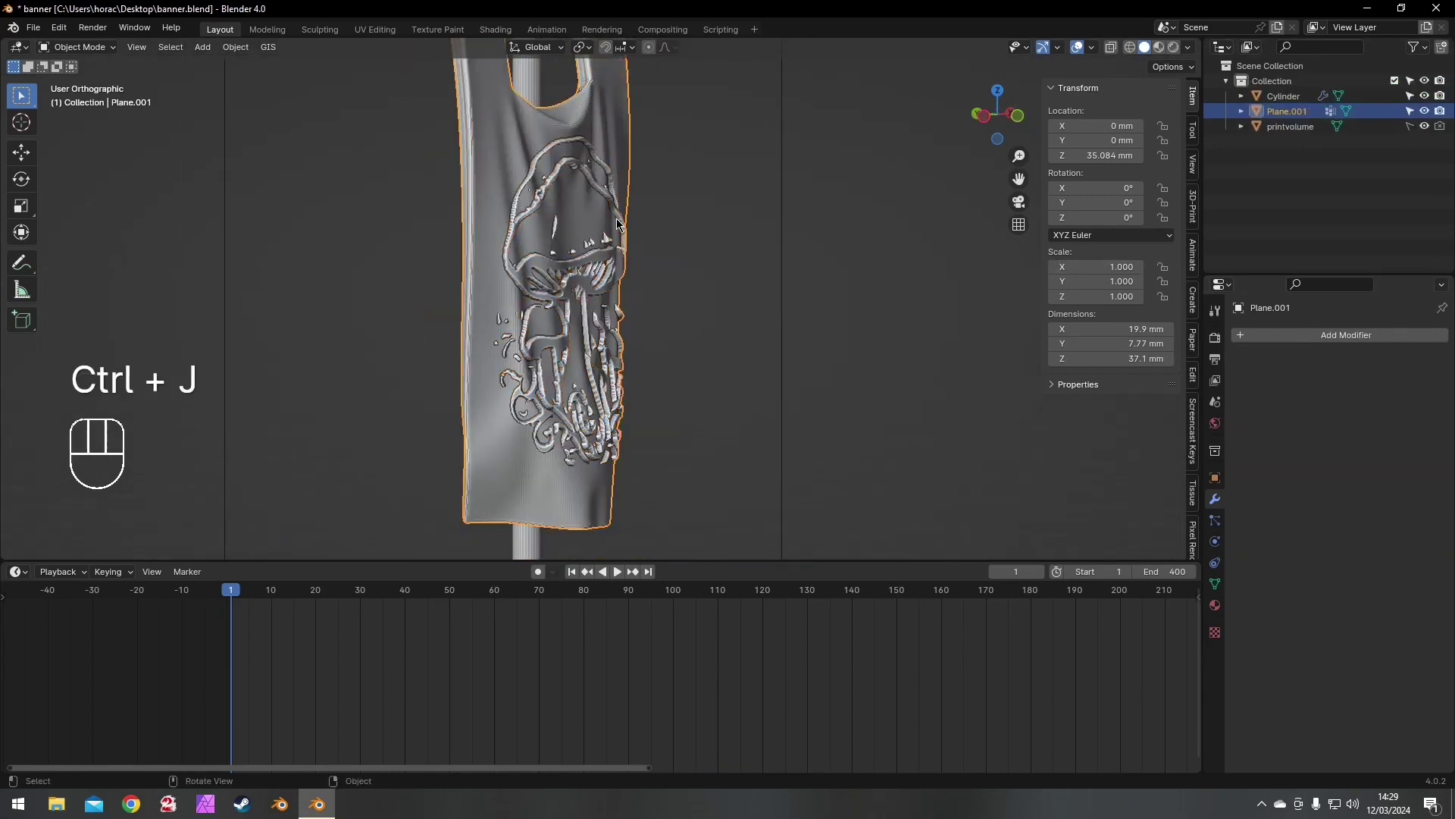
- Add a Remesh modifier to the joined banner with a voxel size of 0.05 mm
scroll(617, 218, "up", 3)
middle_click_drag(616, 218, 749, 220)
left_click(1249, 340)
mouse_move(1245, 335)
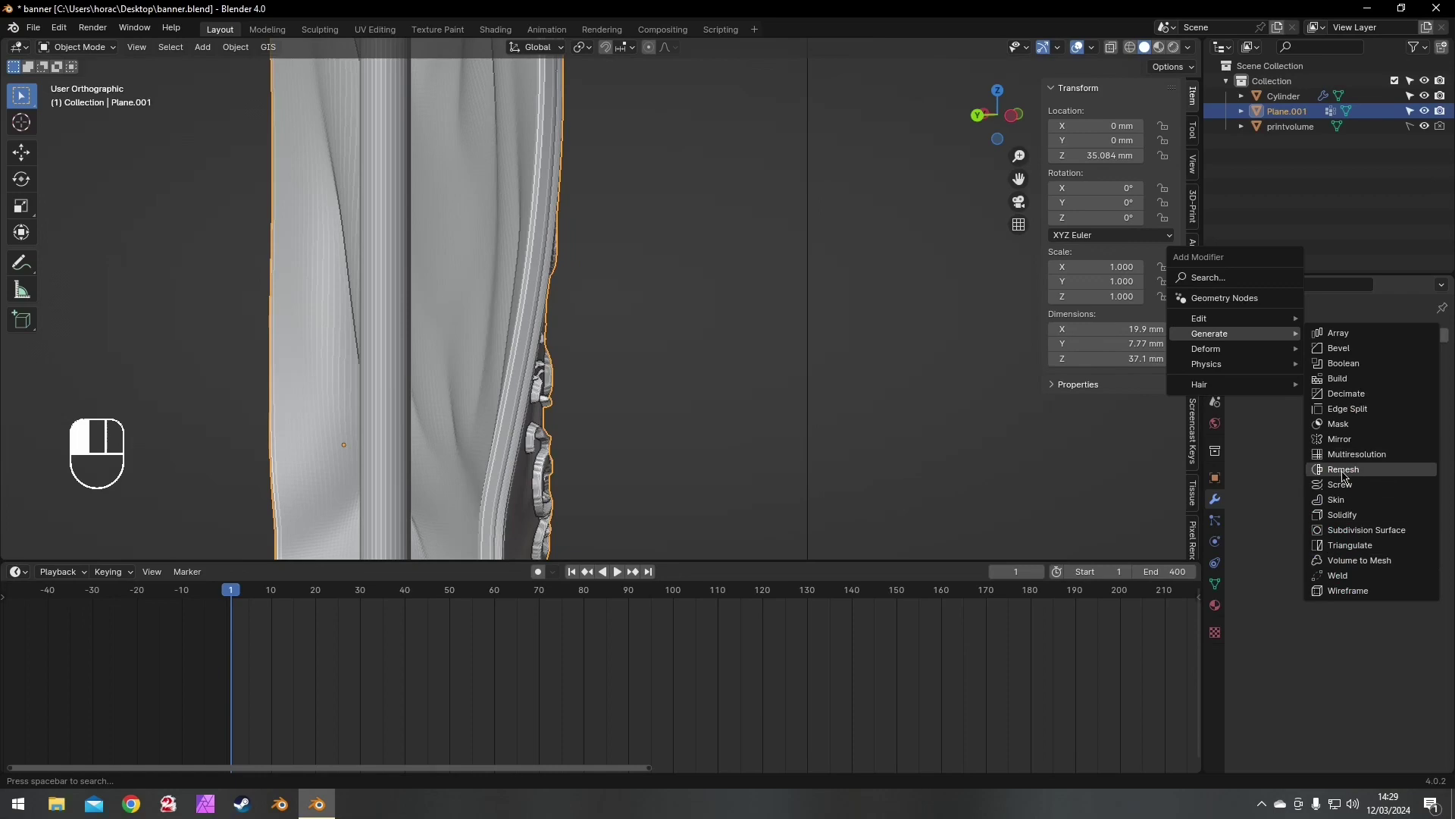
left_click(1344, 470)
middle_click_drag(741, 344, 659, 348)
scroll(660, 348, "up", 2)
left_click(1400, 434)
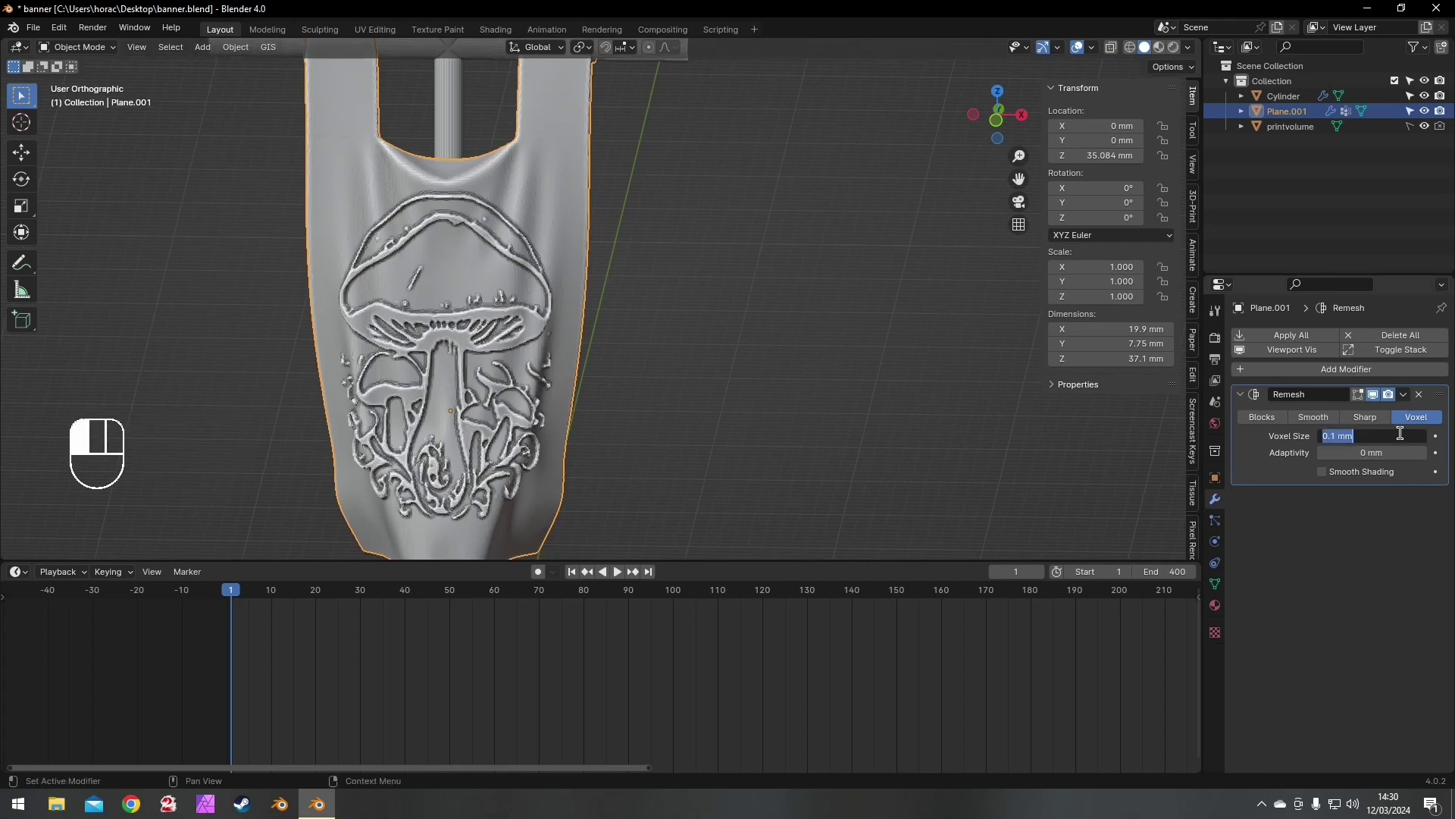
left_click(938, 419)
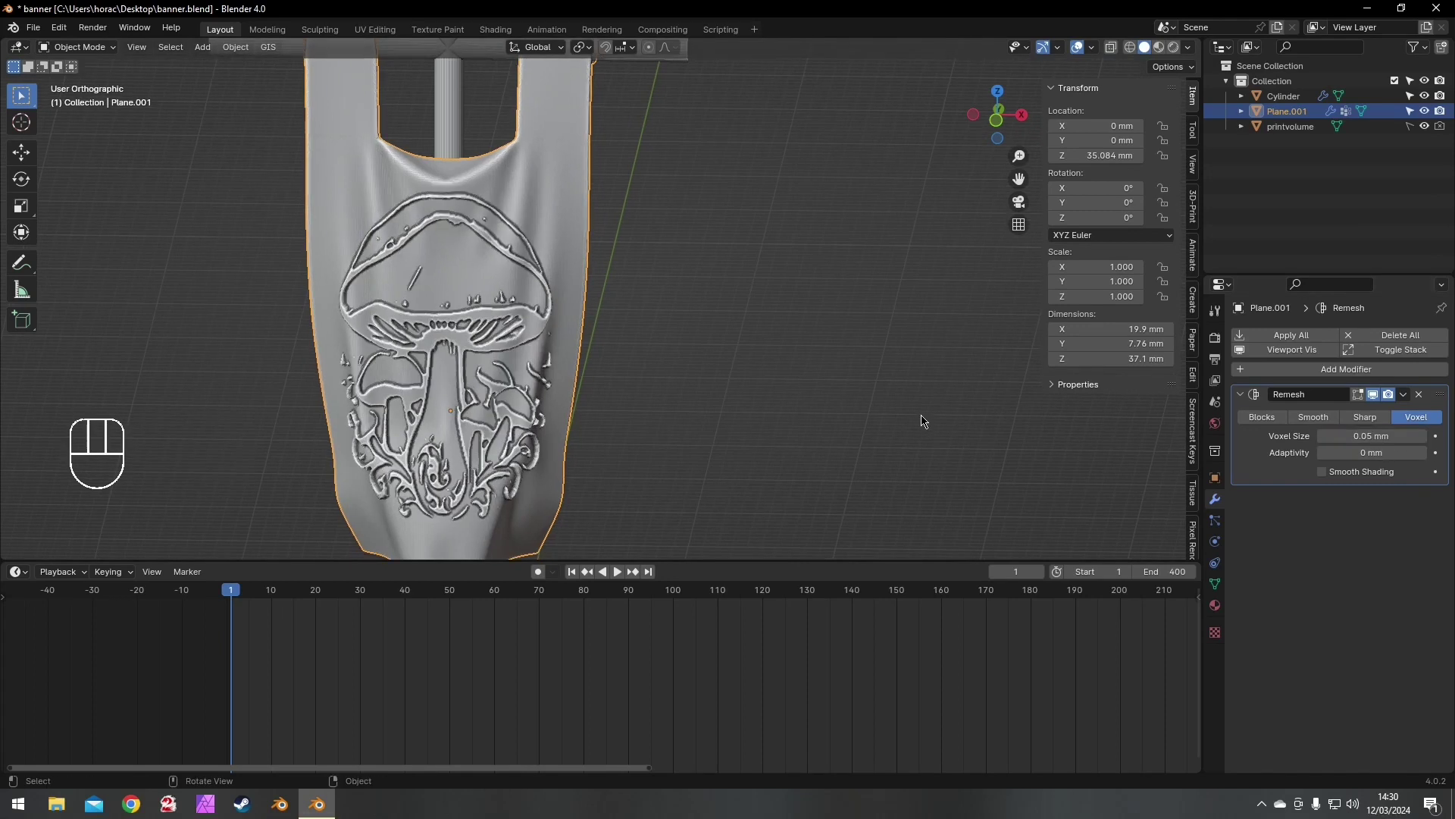
- Apply the Remesh modifier to the joined banner and check the mushroom relief
left_click(1403, 395)
key("ctrl+a")
scroll(613, 319, "down", 2)
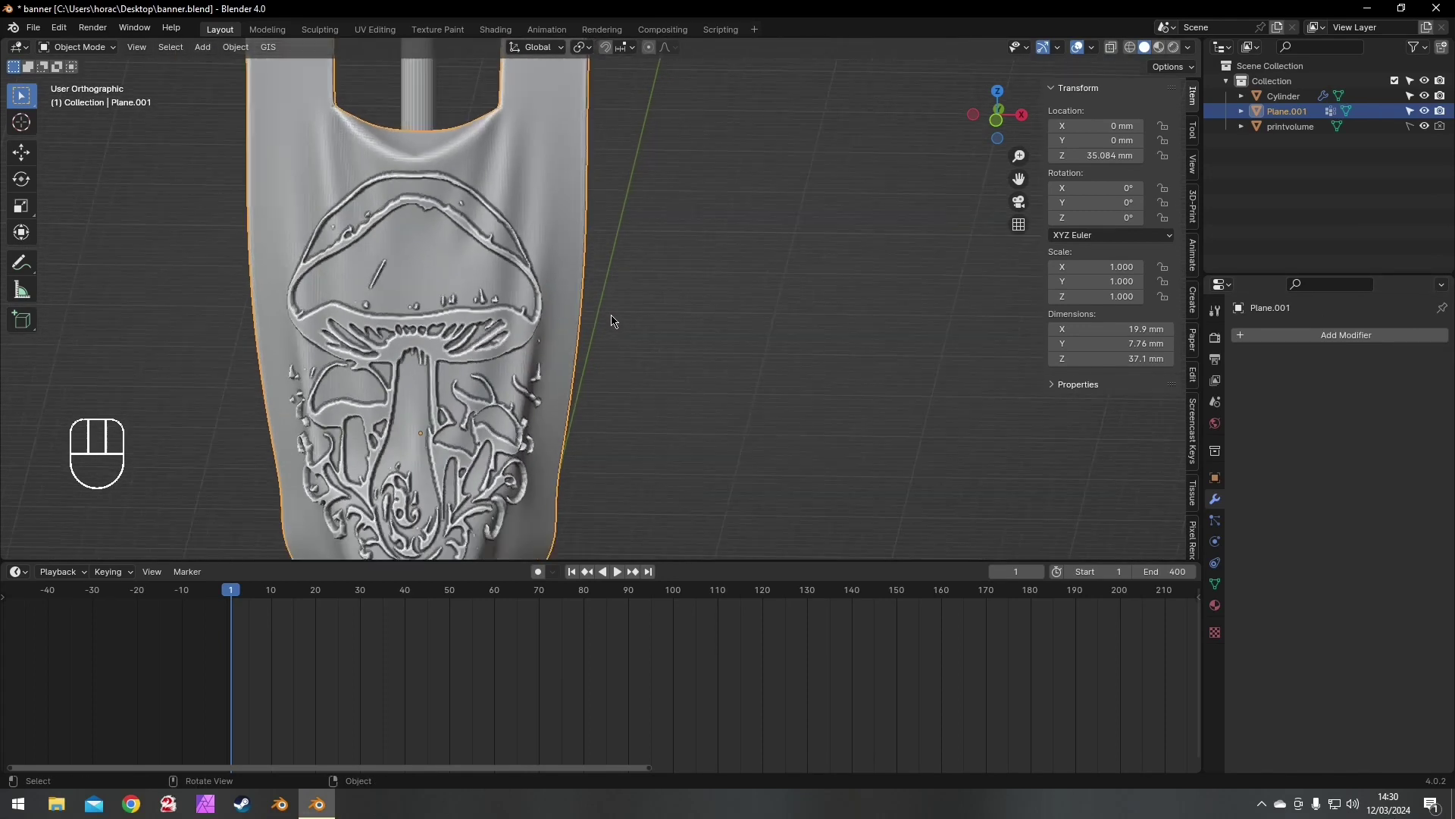
- Switch to the Sculpting workspace and choose the Mask brush for the lower part of the banner
left_click(320, 30)
scroll(599, 318, "down", 6)
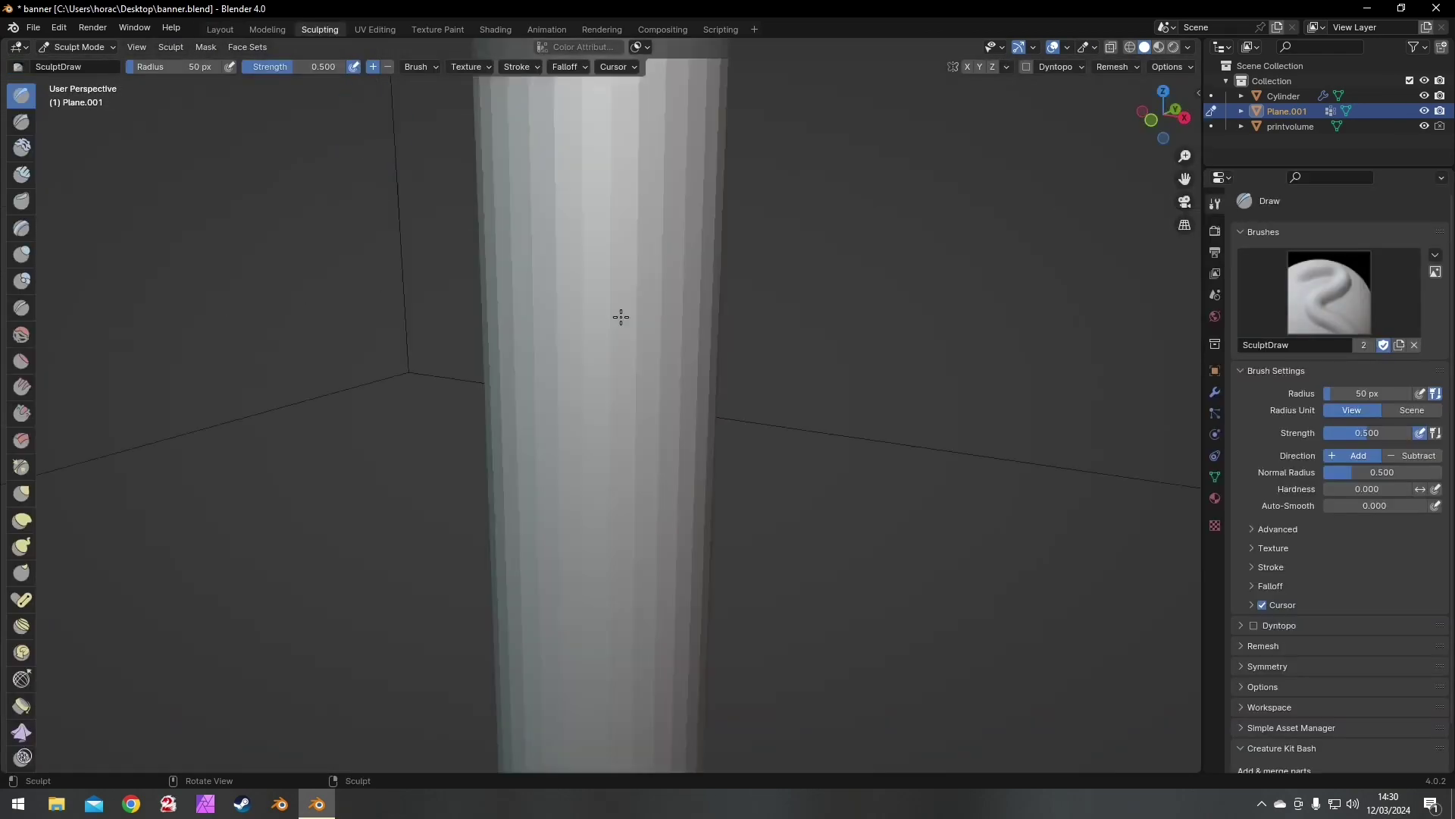
scroll(590, 318, "up", 3)
middle_click_drag(597, 357, 526, 243)
scroll(553, 240, "up", 2)
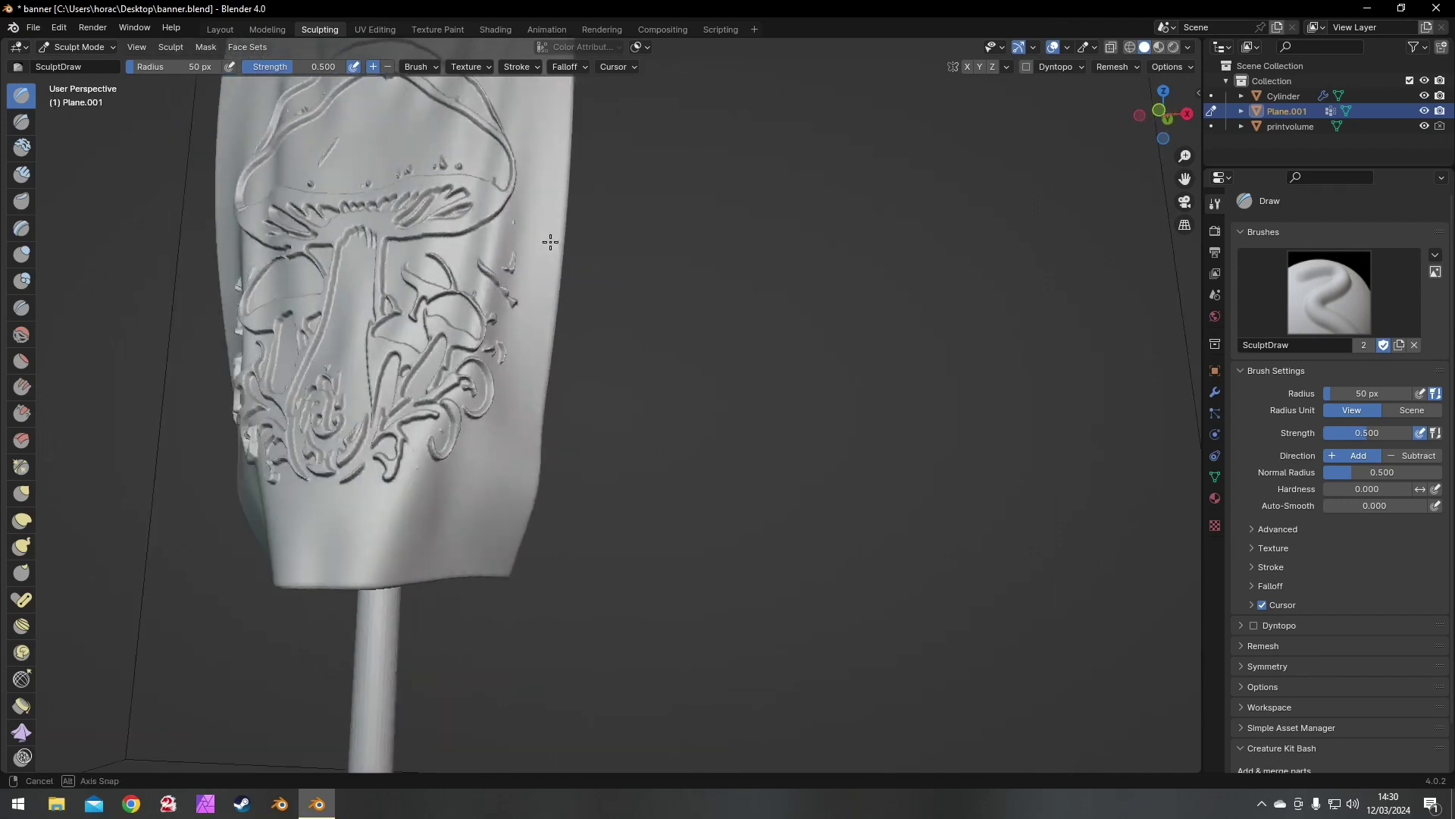
scroll(43, 491, "down", 1)
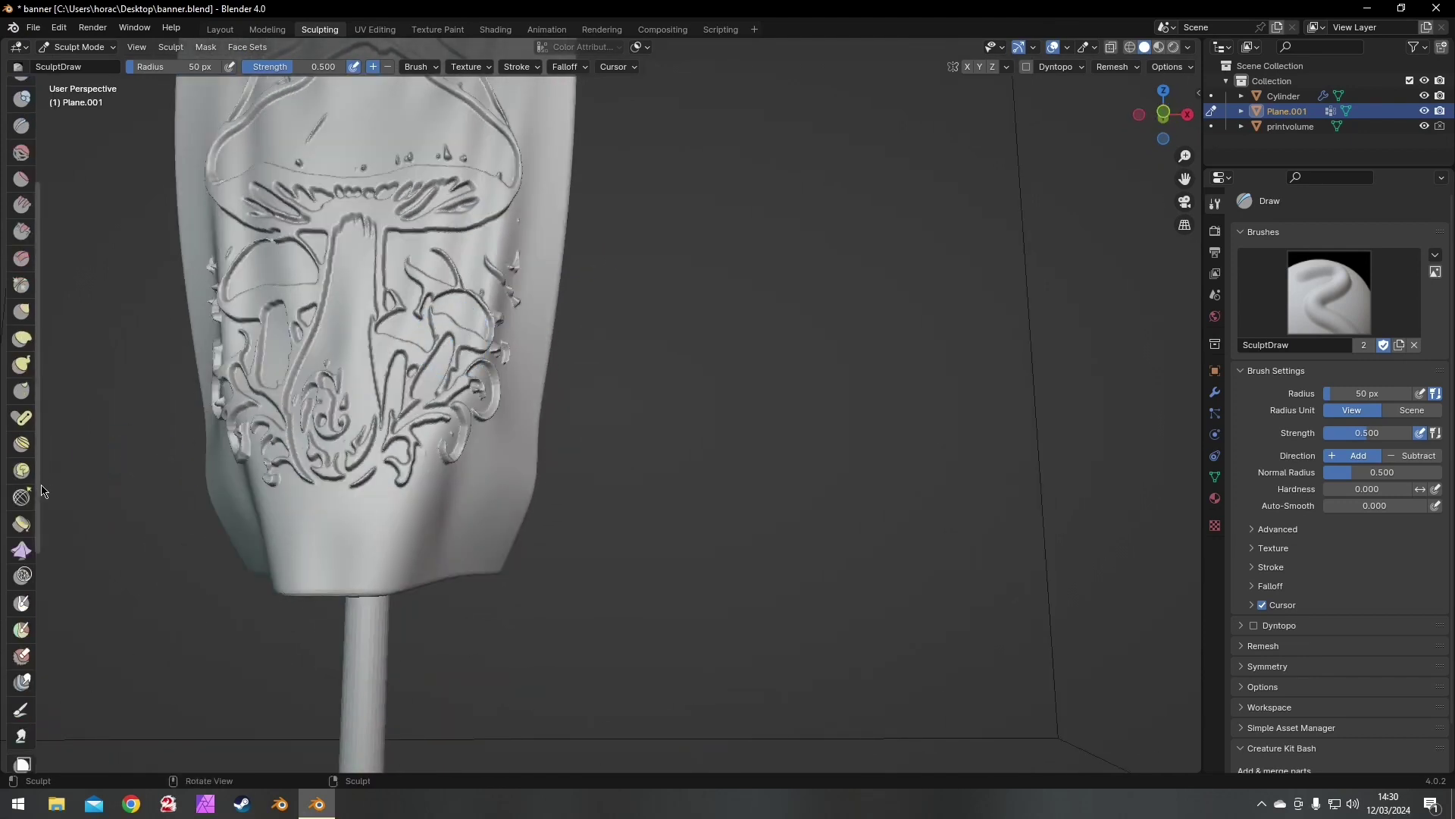
left_click(21, 604)
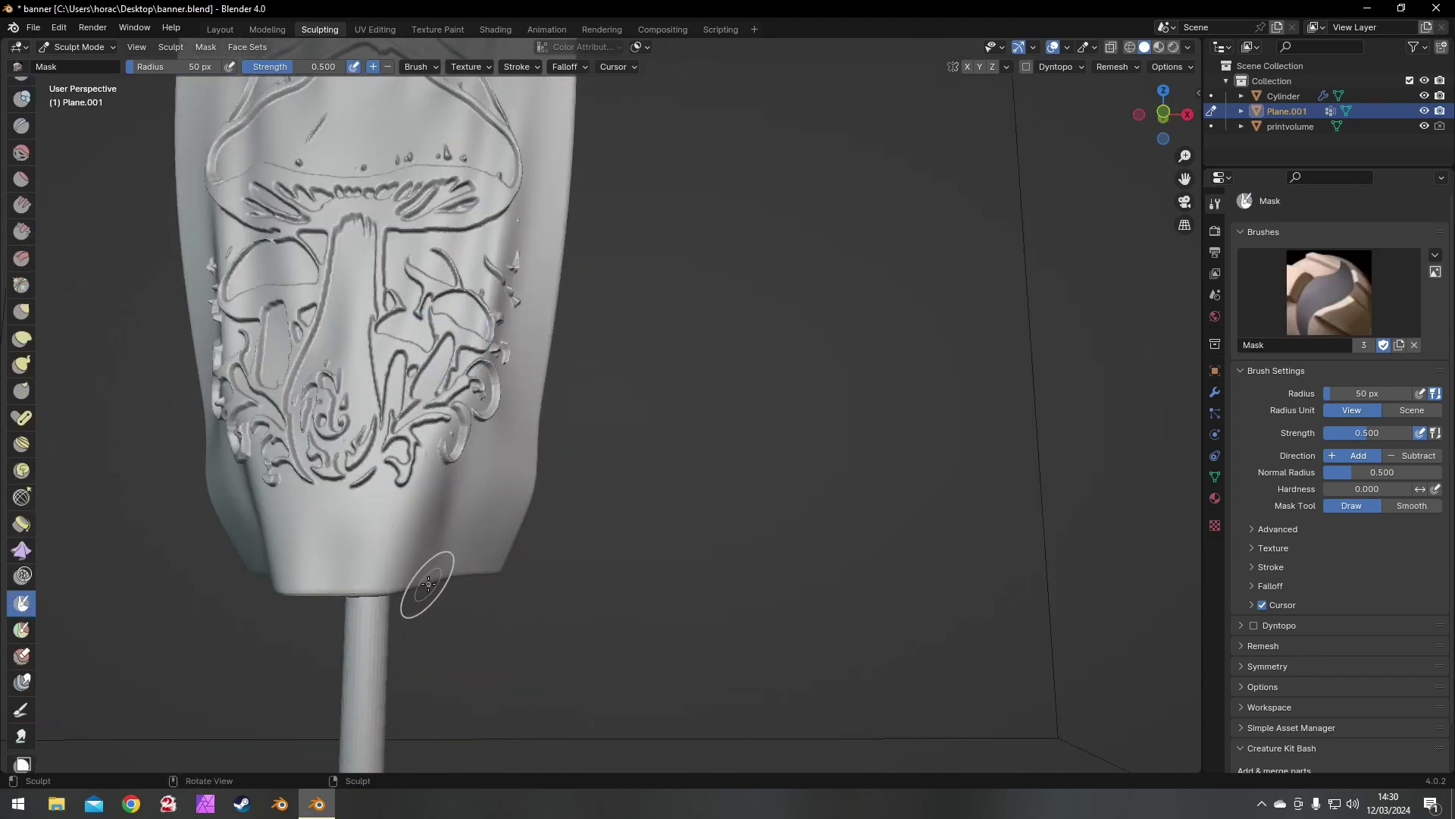
- Enlarge the Mask brush to about 101 px and paint a ragged mask over the banner's lower right corner
key("f")
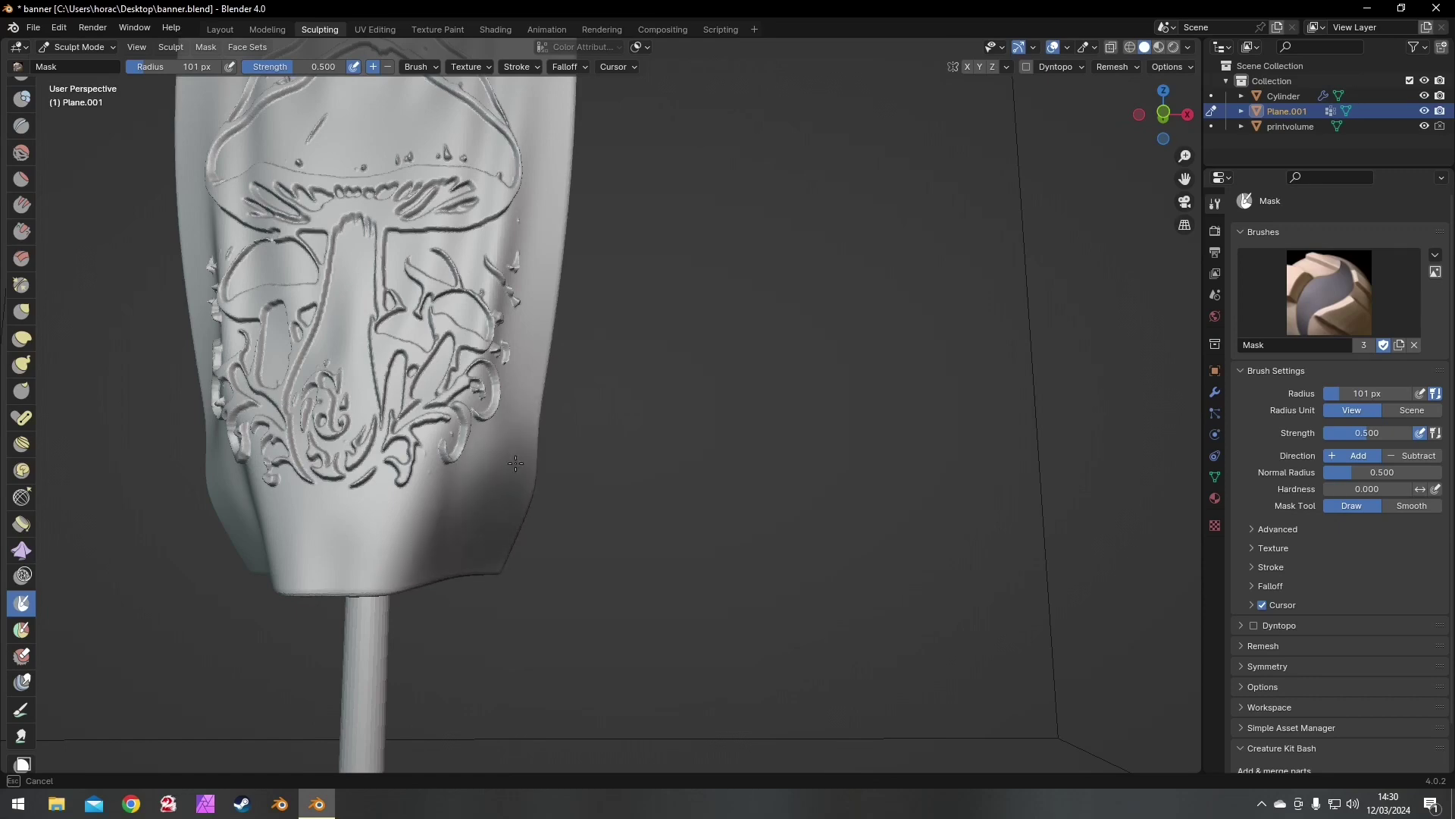
left_click_drag(461, 555, 470, 550)
middle_click_drag(470, 550, 364, 516)
mouse_move(481, 519)
left_mouse_down()
mouse_move(465, 501)
mouse_move(532, 438)
left_mouse_up()
middle_click_drag(587, 433, 701, 455)
key("f")
left_click(388, 567)
mouse_move(348, 569)
left_mouse_down()
mouse_move(405, 535)
mouse_move(495, 406)
mouse_move(478, 423)
left_mouse_up()
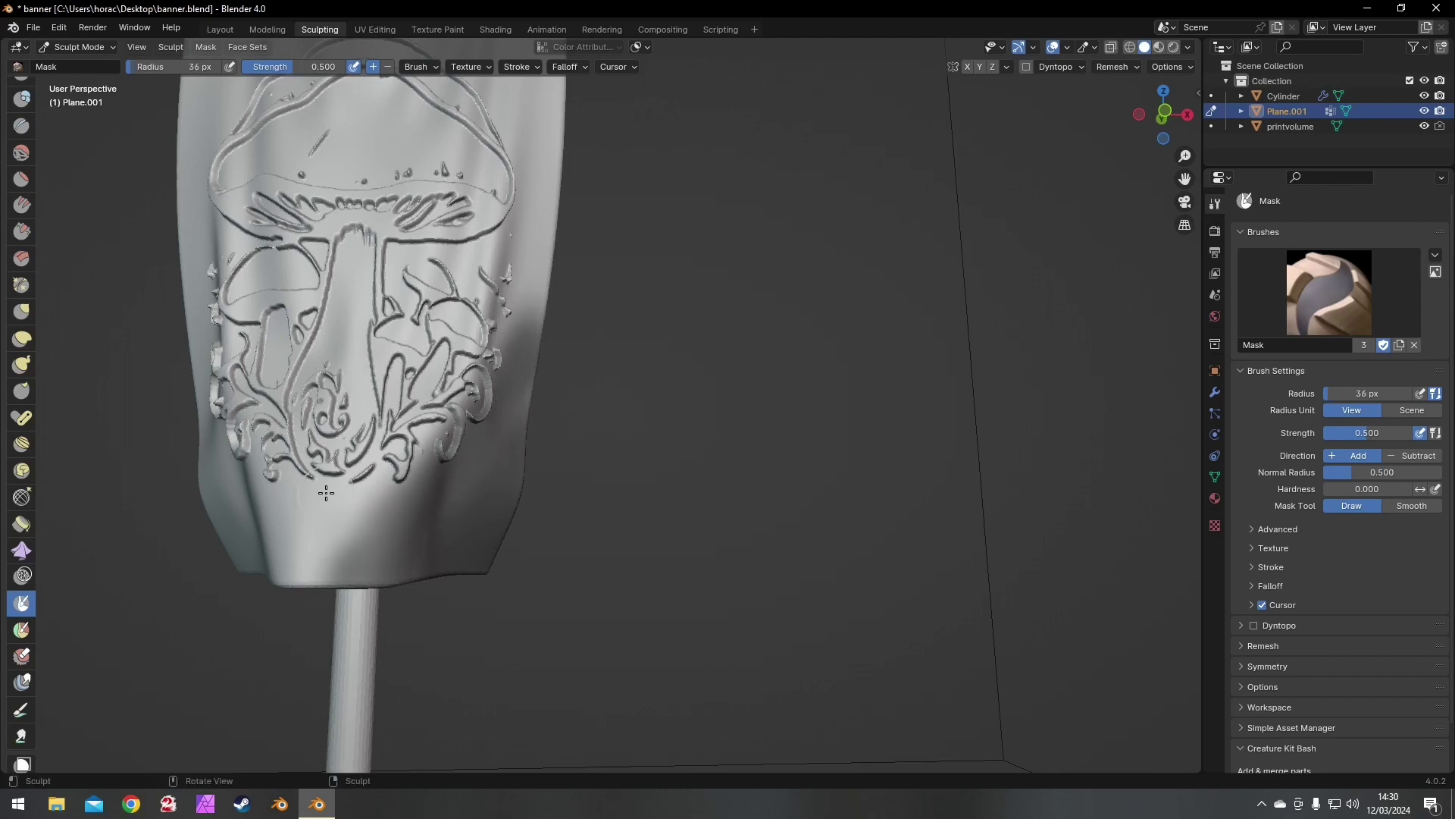
- Mask small notch areas along both side edges of the banner, reducing the brush to 22 px
left_click_drag(527, 260, 553, 260)
mouse_move(553, 260)
middle_mouse_down()
mouse_move(569, 260)
mouse_move(311, 339)
middle_mouse_up()
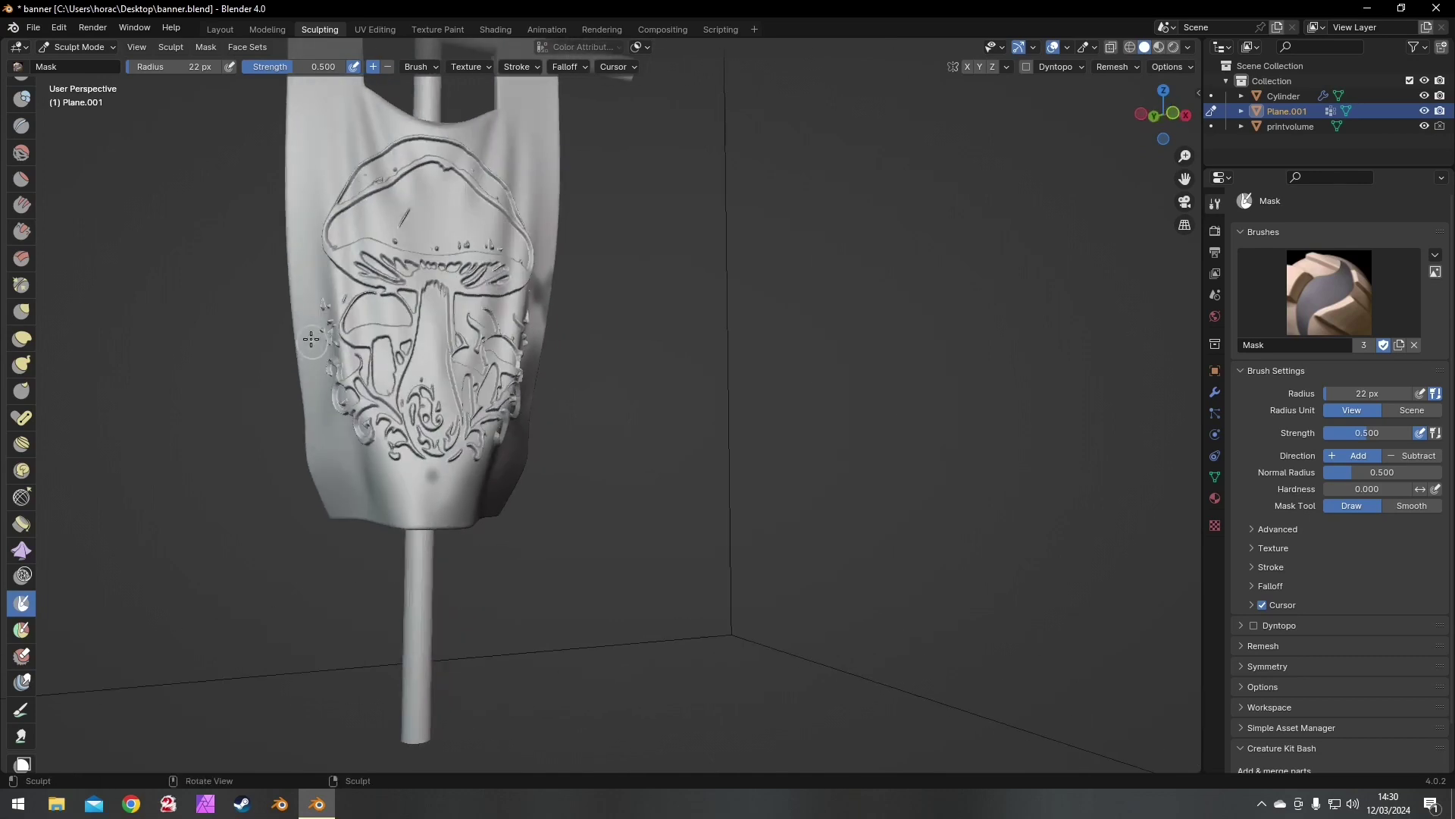
scroll(343, 286, "down", 2)
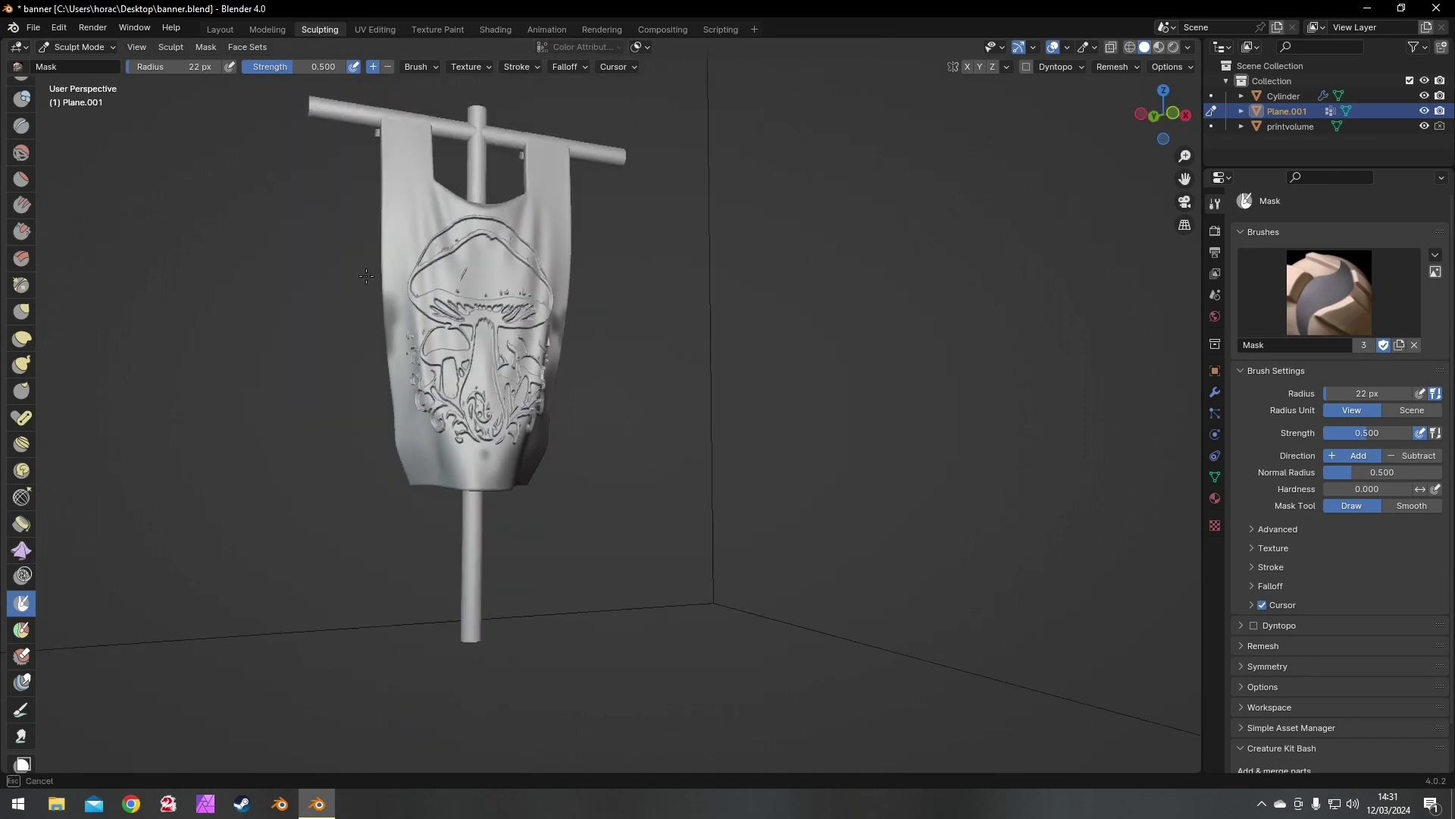
middle_click_drag(366, 276, 279, 284)
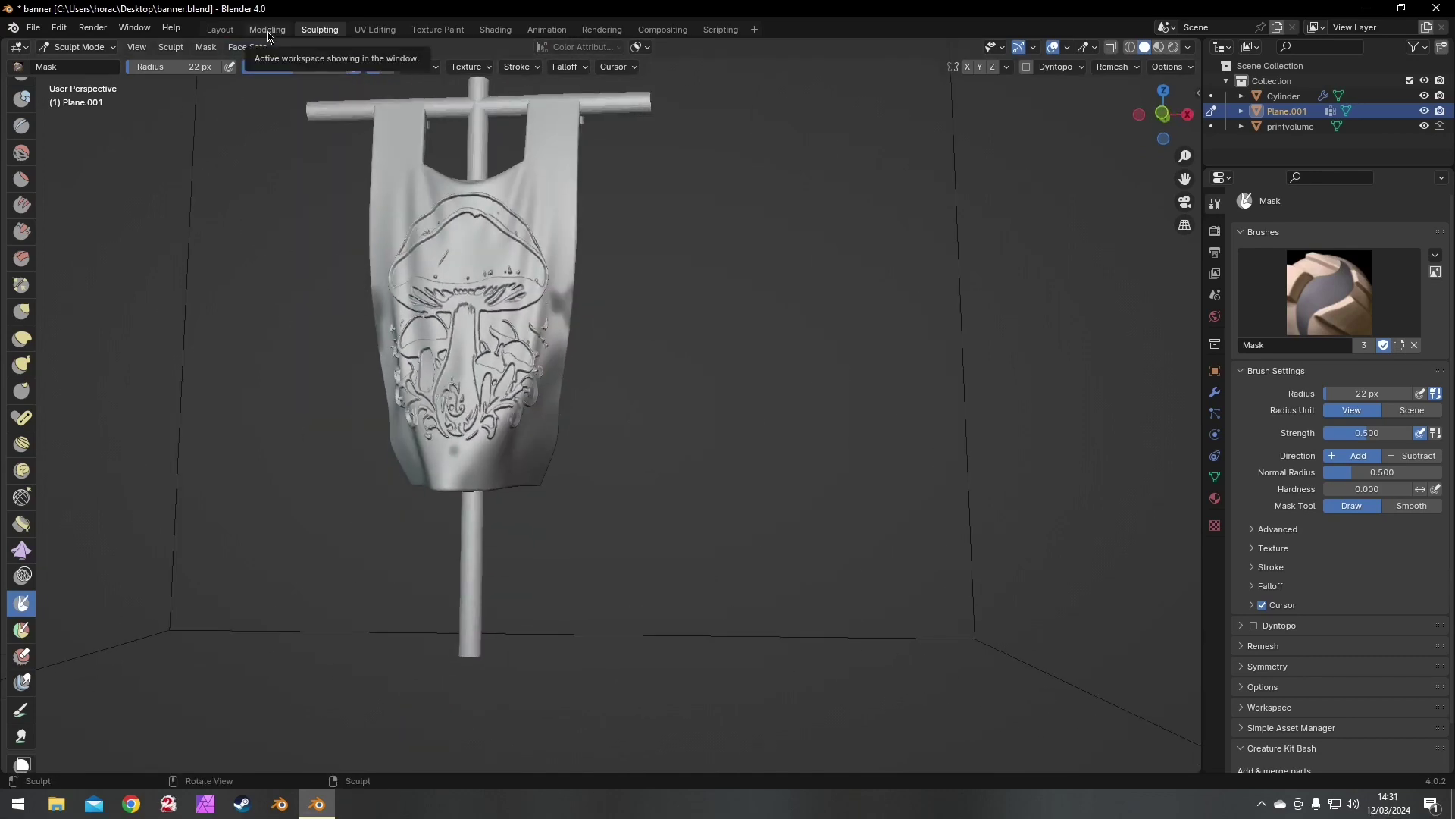
- Invert the banner's mask and invert it back again
left_click(201, 49)
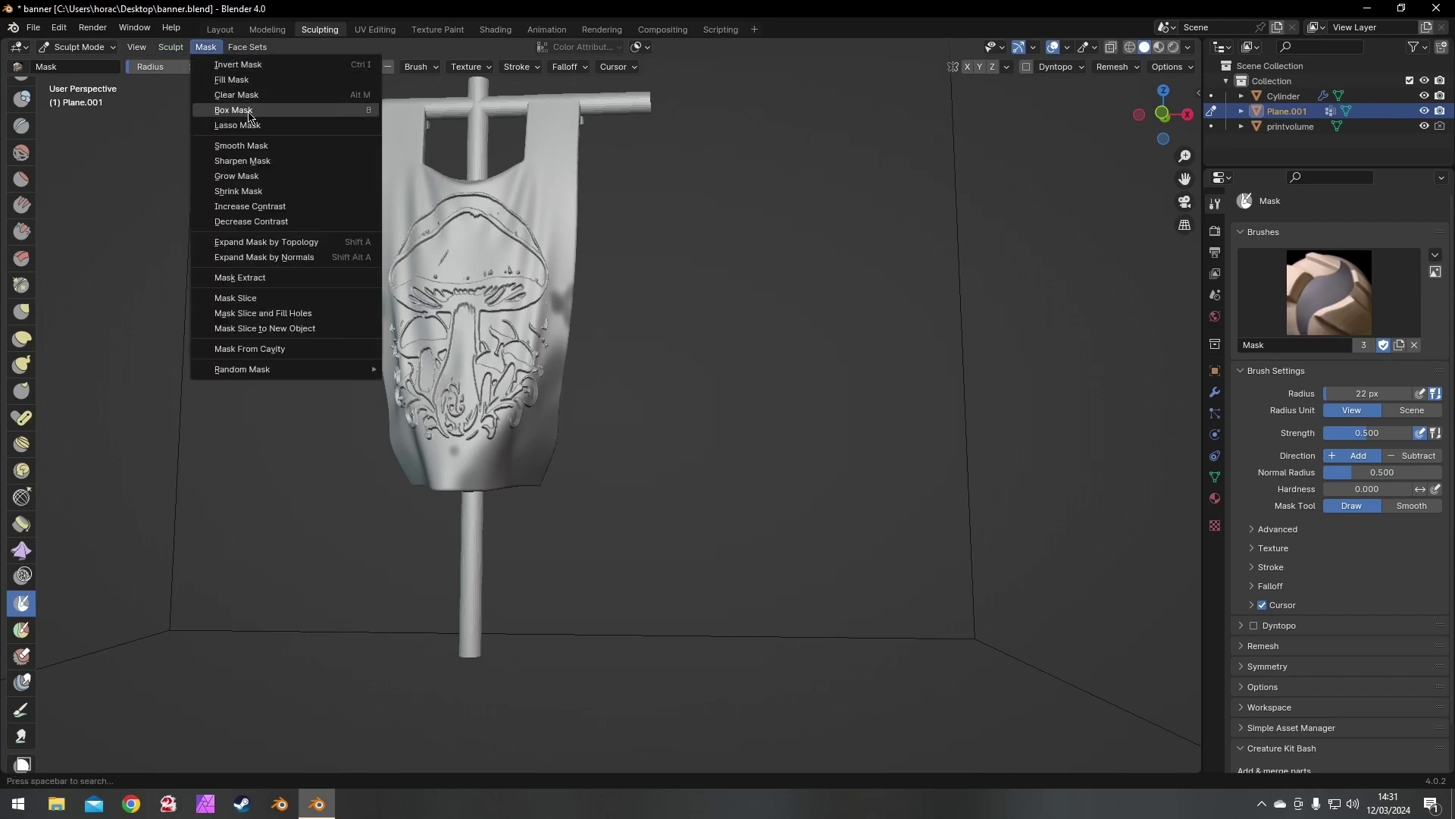
left_click(273, 67)
scroll(304, 264, "up", 2)
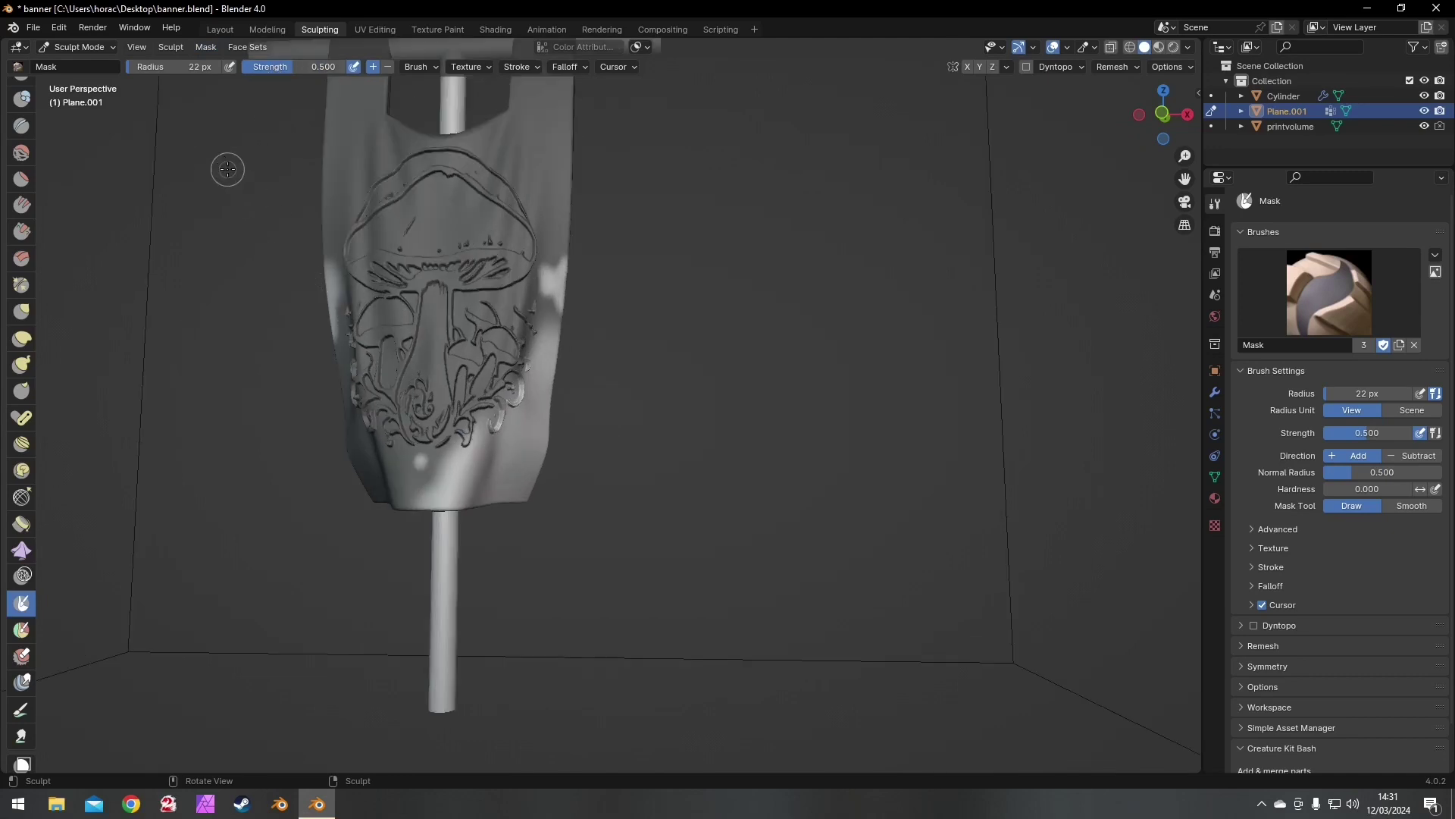
left_click(203, 49)
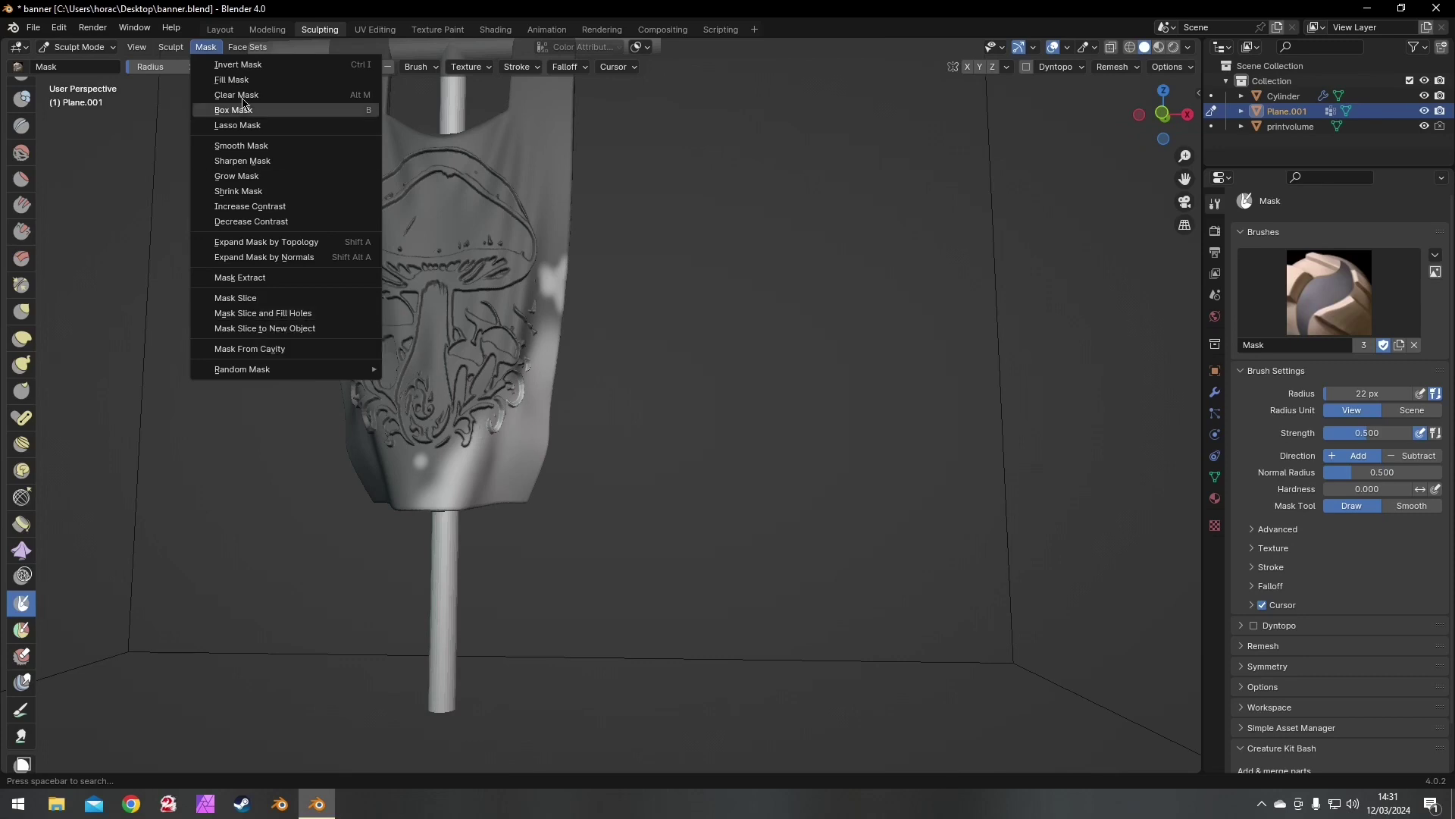
left_click(238, 65)
- Cut the masked areas off the banner with Mask Slice and Fill Holes, and clear the remaining mask
left_click(206, 48)
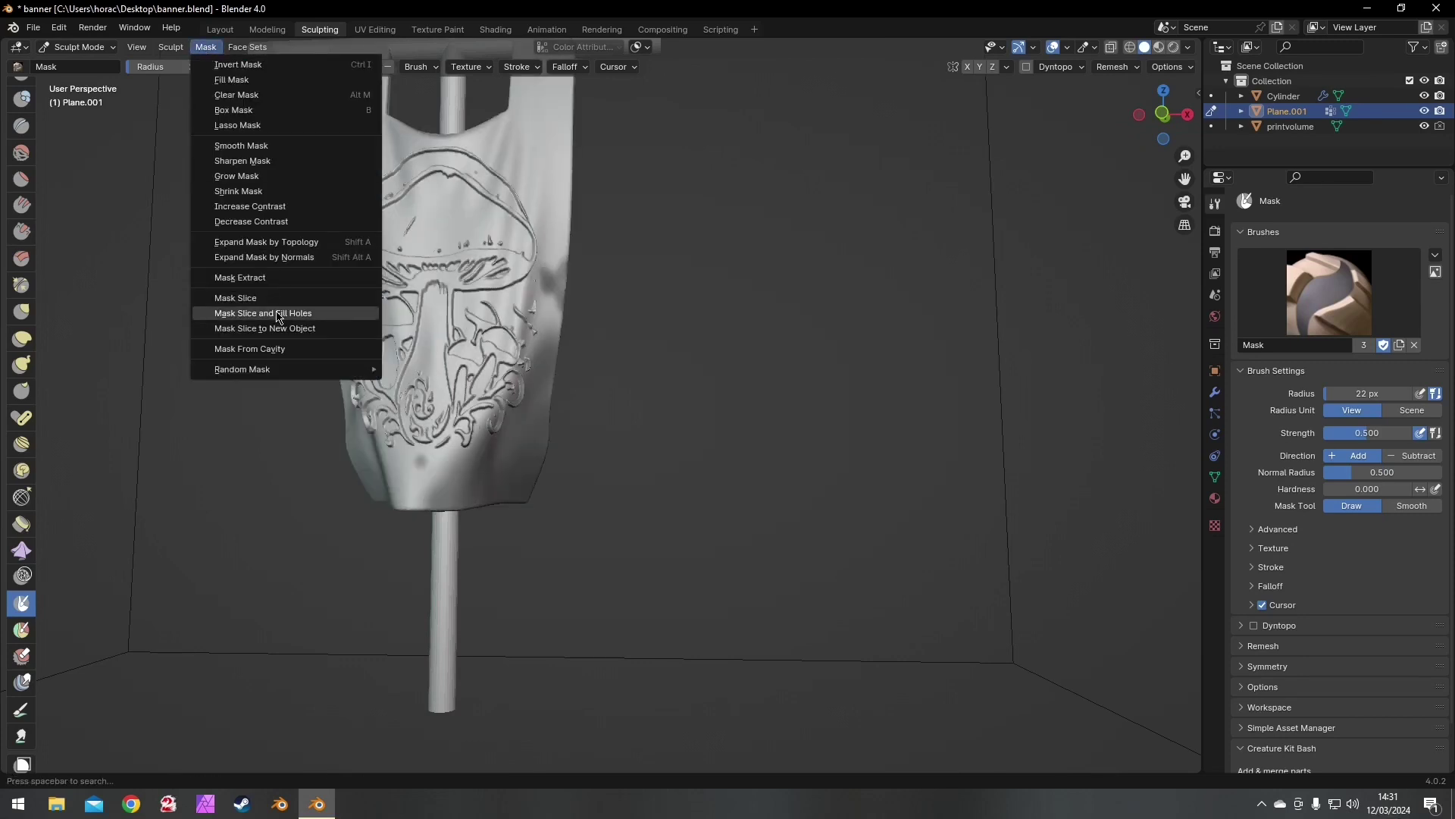
key("Return")
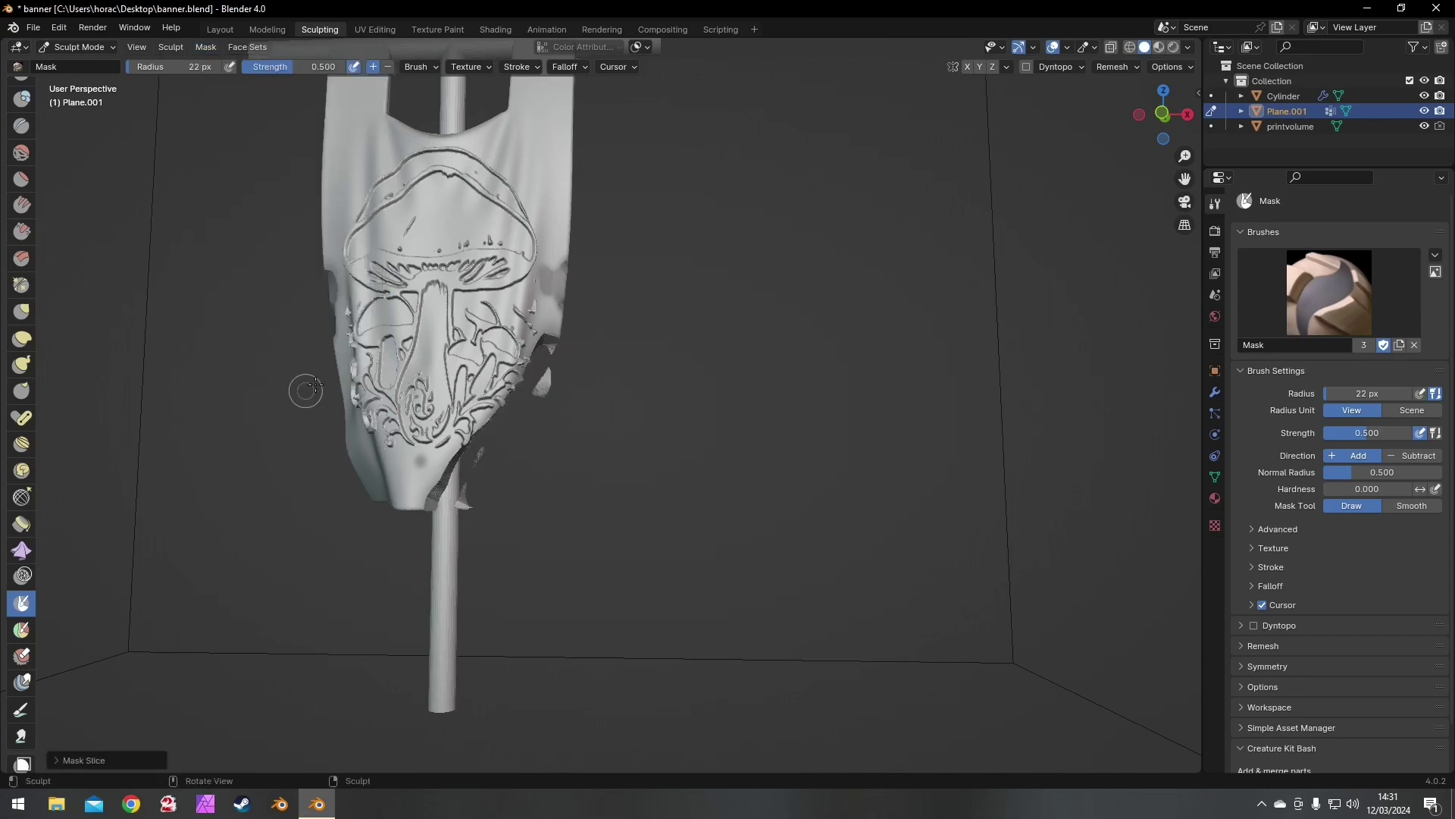
mouse_move(303, 390)
middle_mouse_down()
mouse_move(525, 380)
mouse_move(232, 349)
mouse_move(403, 352)
middle_mouse_up()
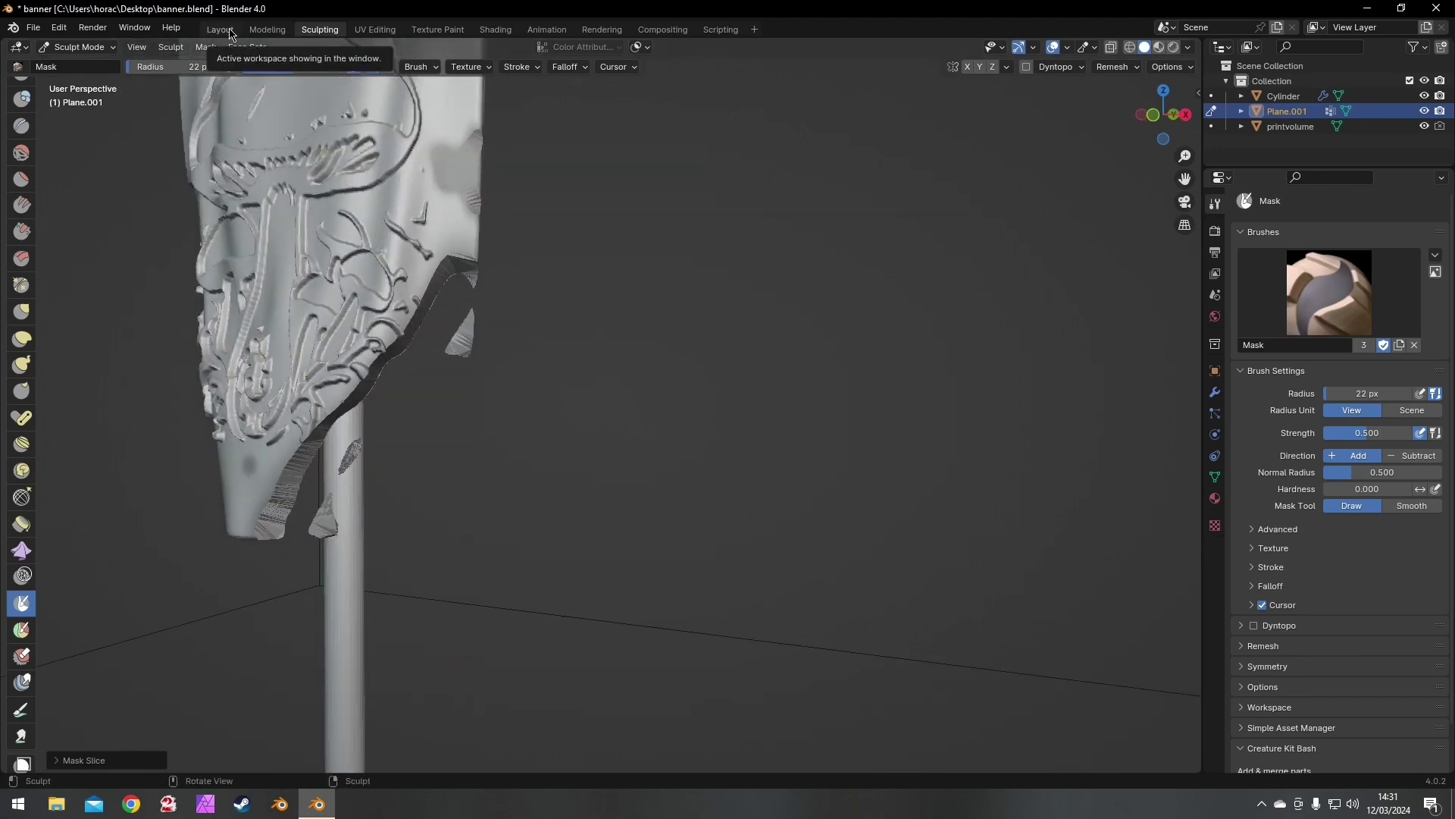
left_click(206, 47)
left_click(228, 96)
middle_click_drag(228, 96, 279, 233)
- Return to the Layout workspace and separate the whole banner mesh by loose parts
left_click(220, 30)
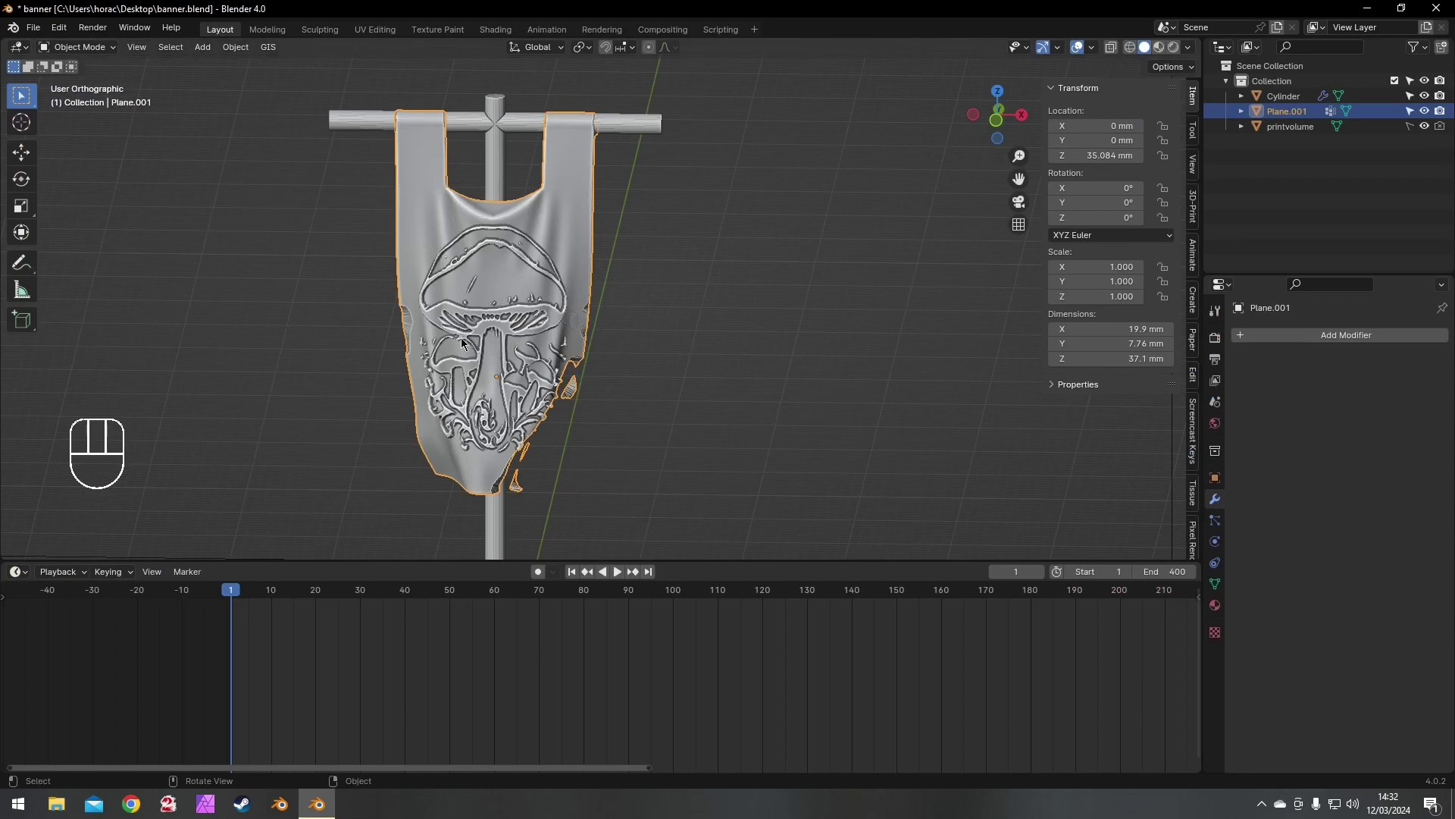
key("Tab")
key("a")
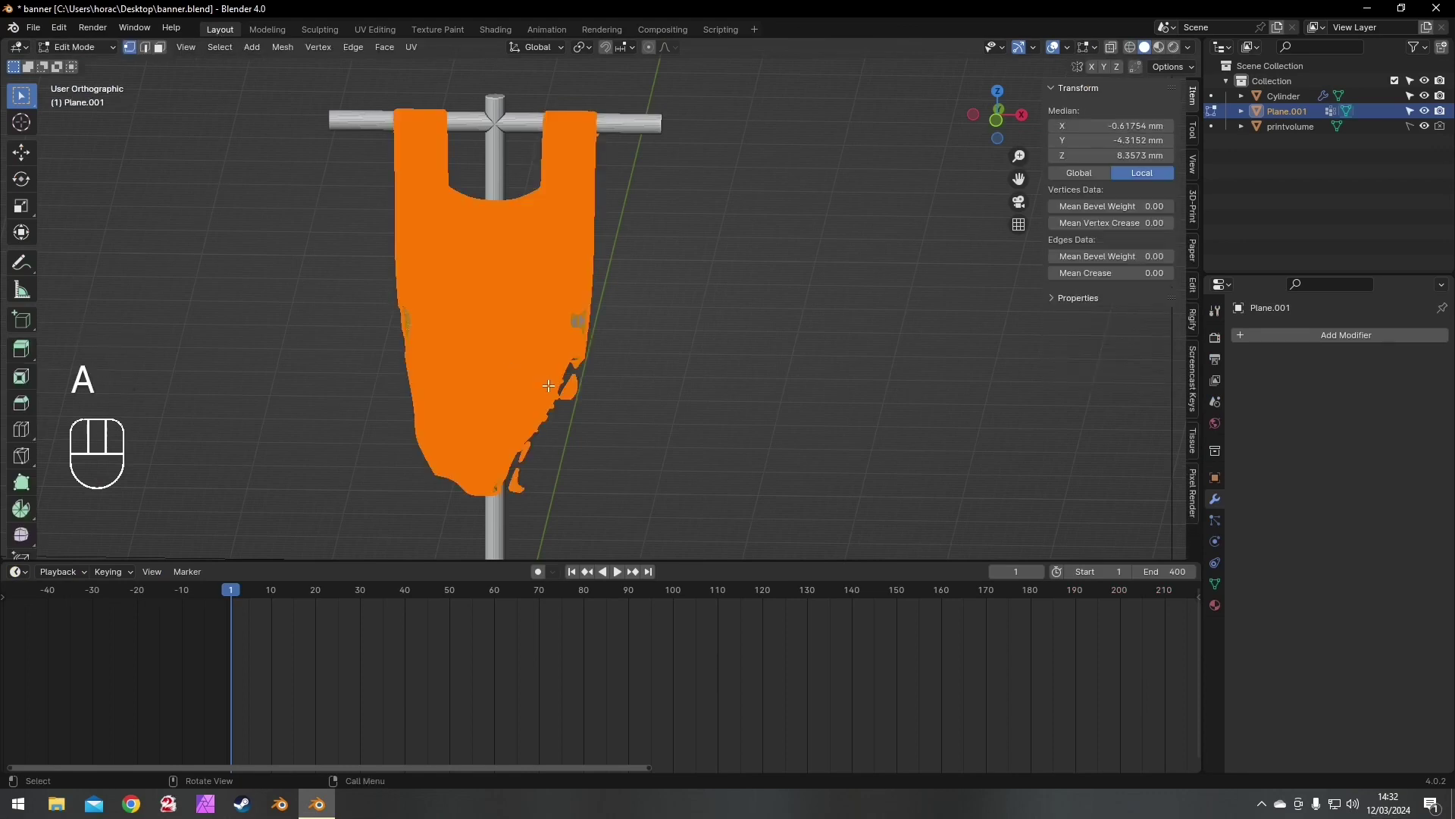
key("p")
left_click(541, 417)
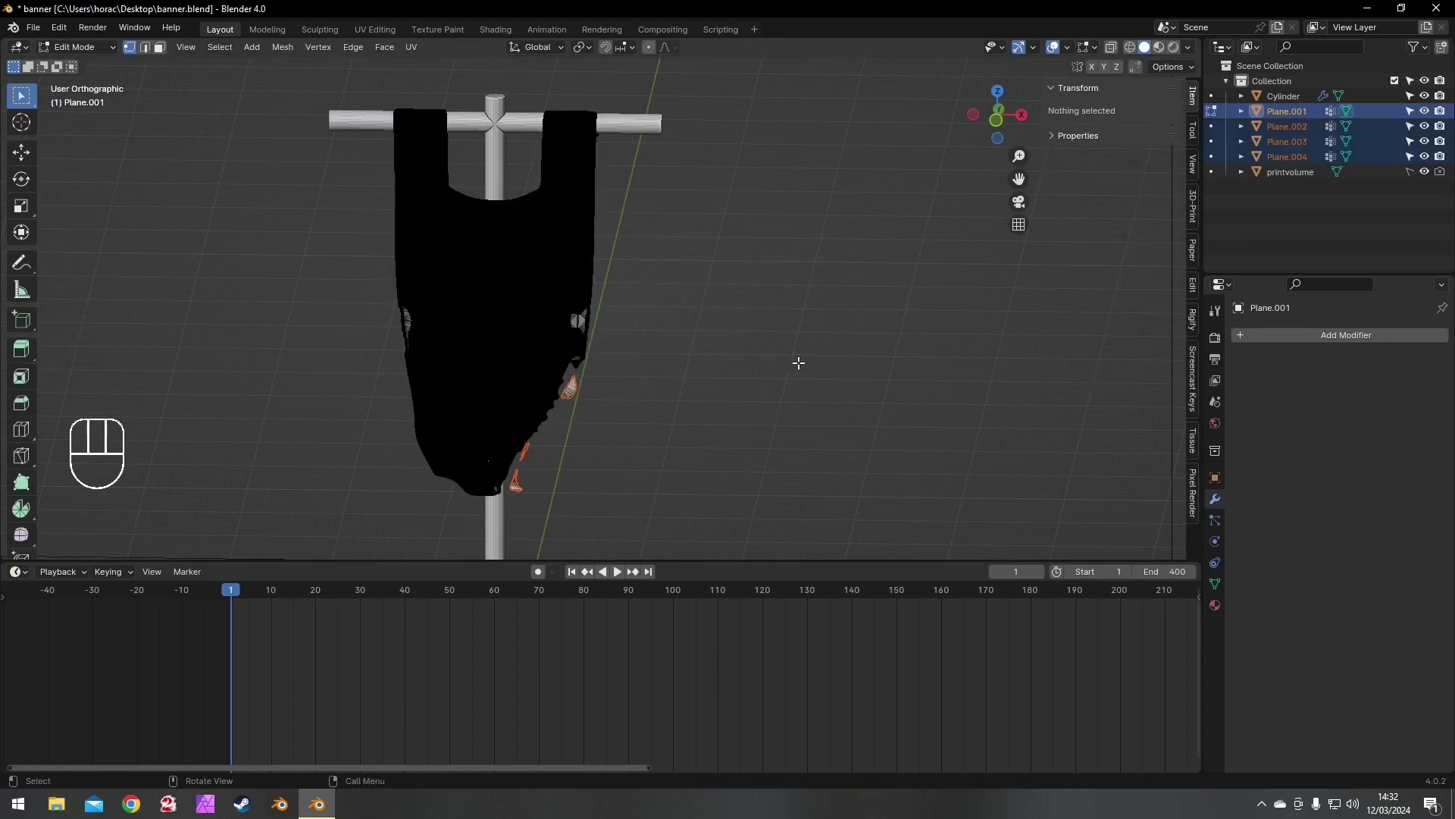
- Delete the three separated fragments Plane.002, Plane.003 and Plane.004, keeping the main banner
key("Tab")
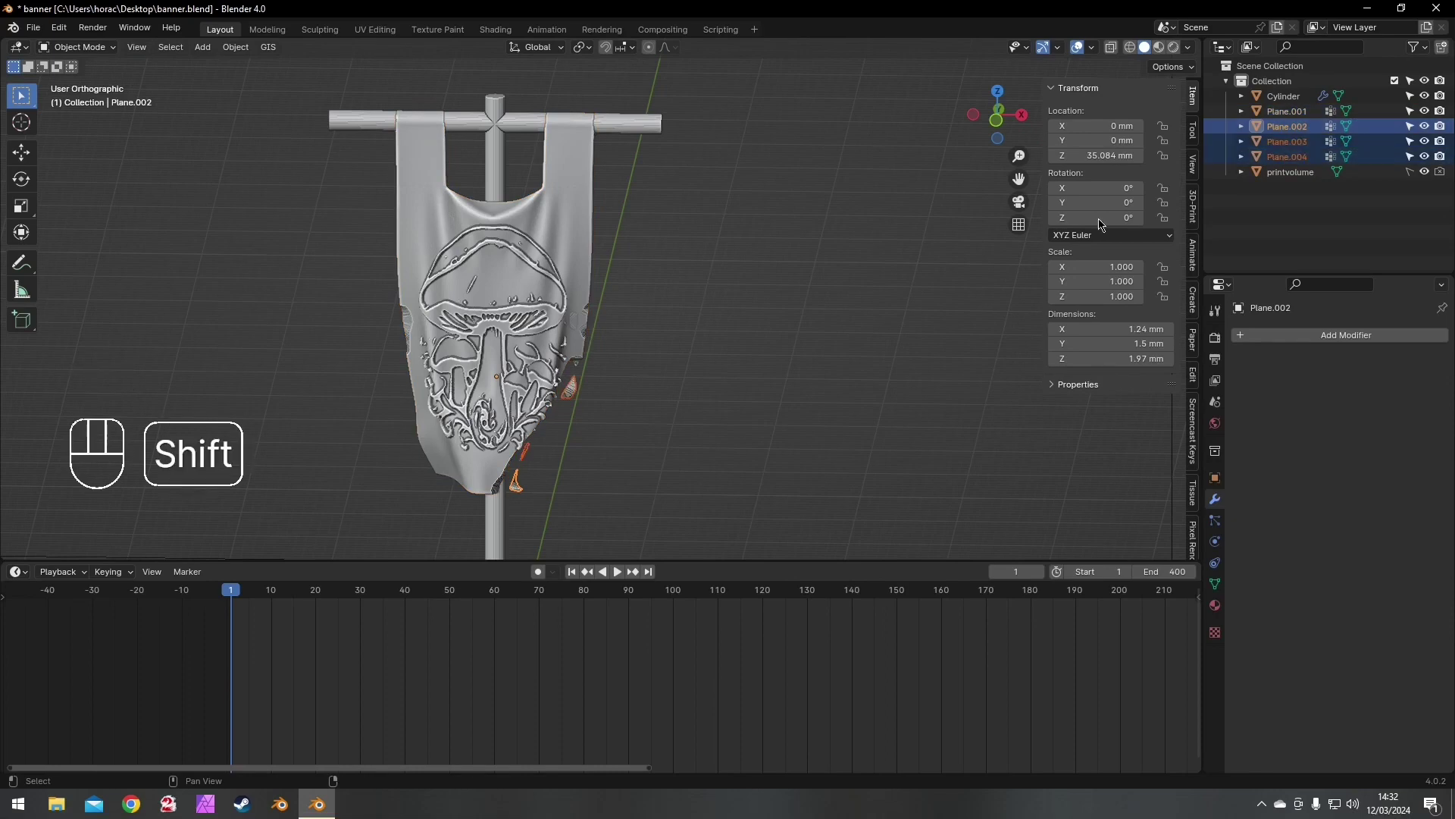
key("x")
left_click(786, 261)
middle_click_drag(660, 311, 571, 317)
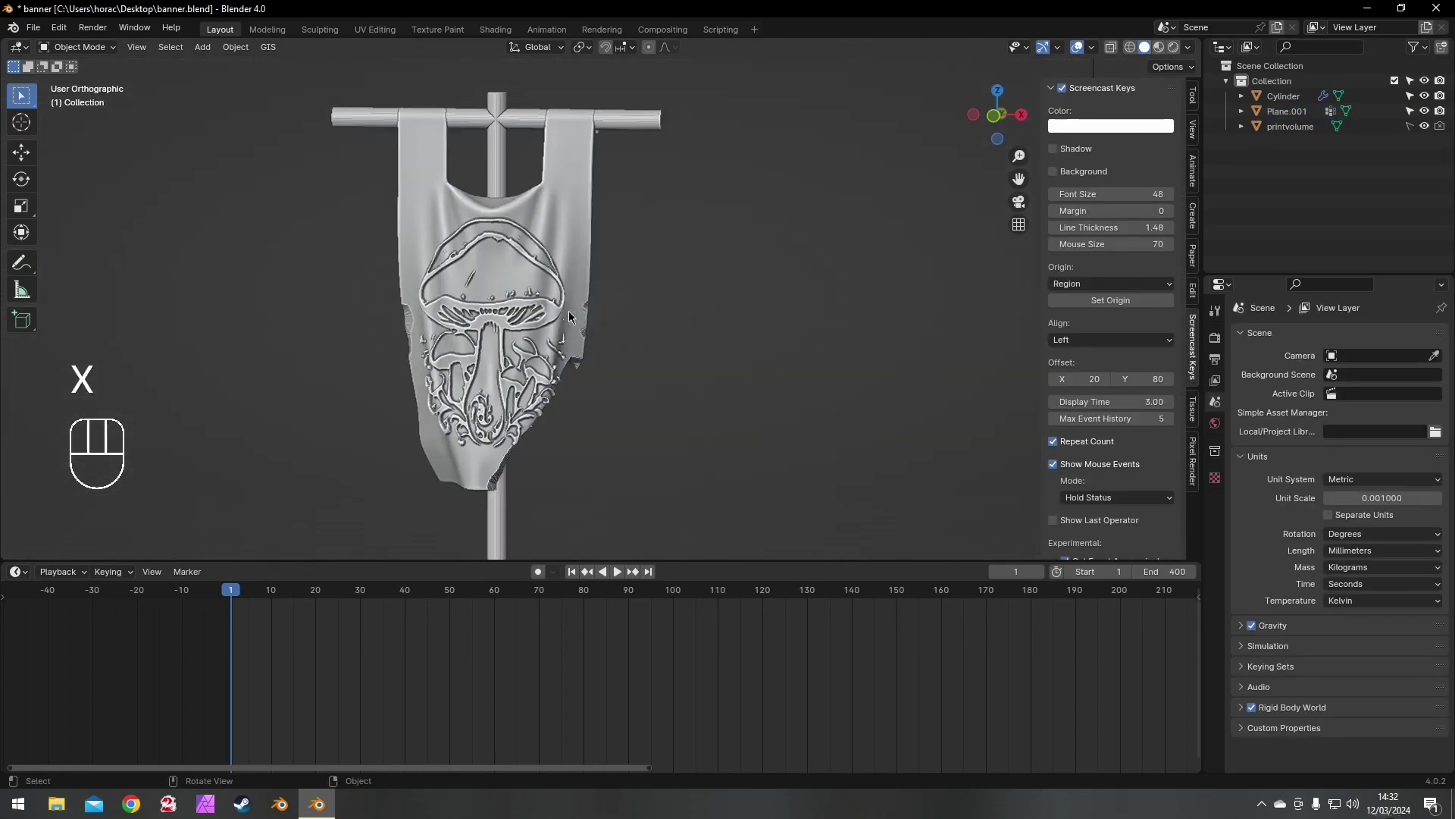
- Resume sculpting the trimmed banner and try the Smooth brush on the striped cut edge
left_click(569, 311)
left_click(320, 30)
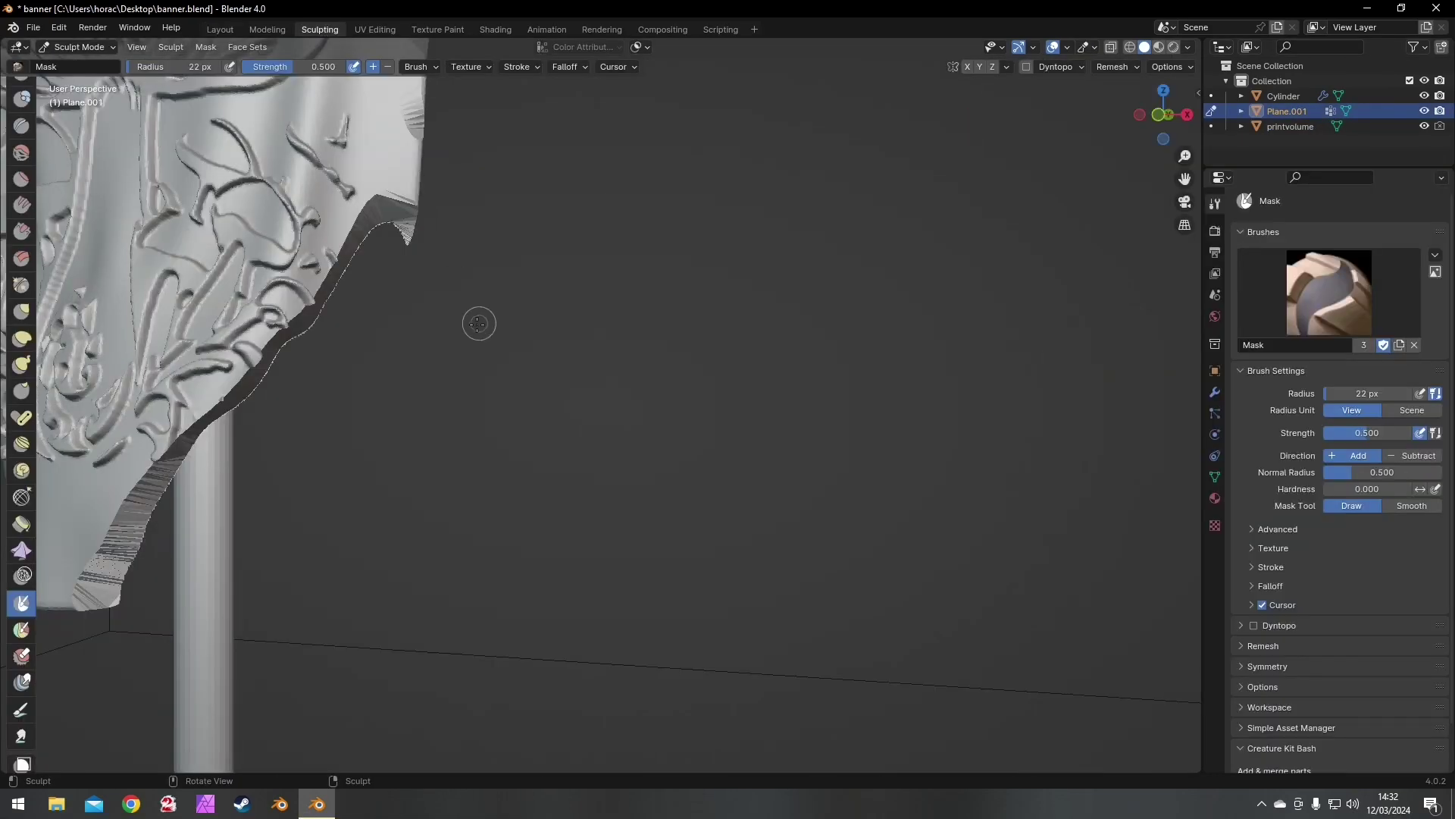
middle_click_drag(477, 321, 455, 332)
key("s")
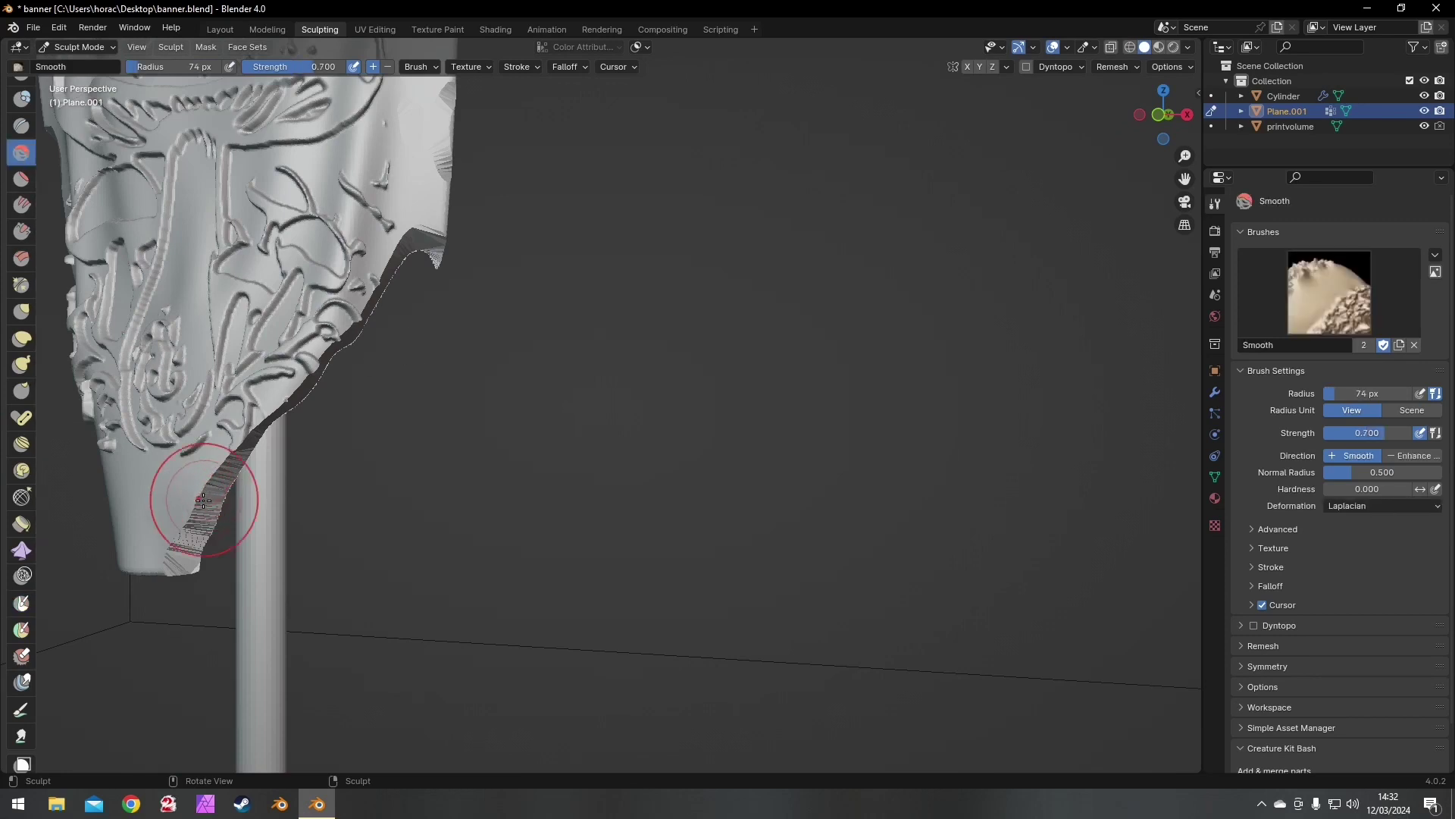
left_click_drag(203, 500, 220, 364)
- Remesh the banner in Sculpt Mode and smooth its cut edge with the Smooth brush
left_click(1128, 67)
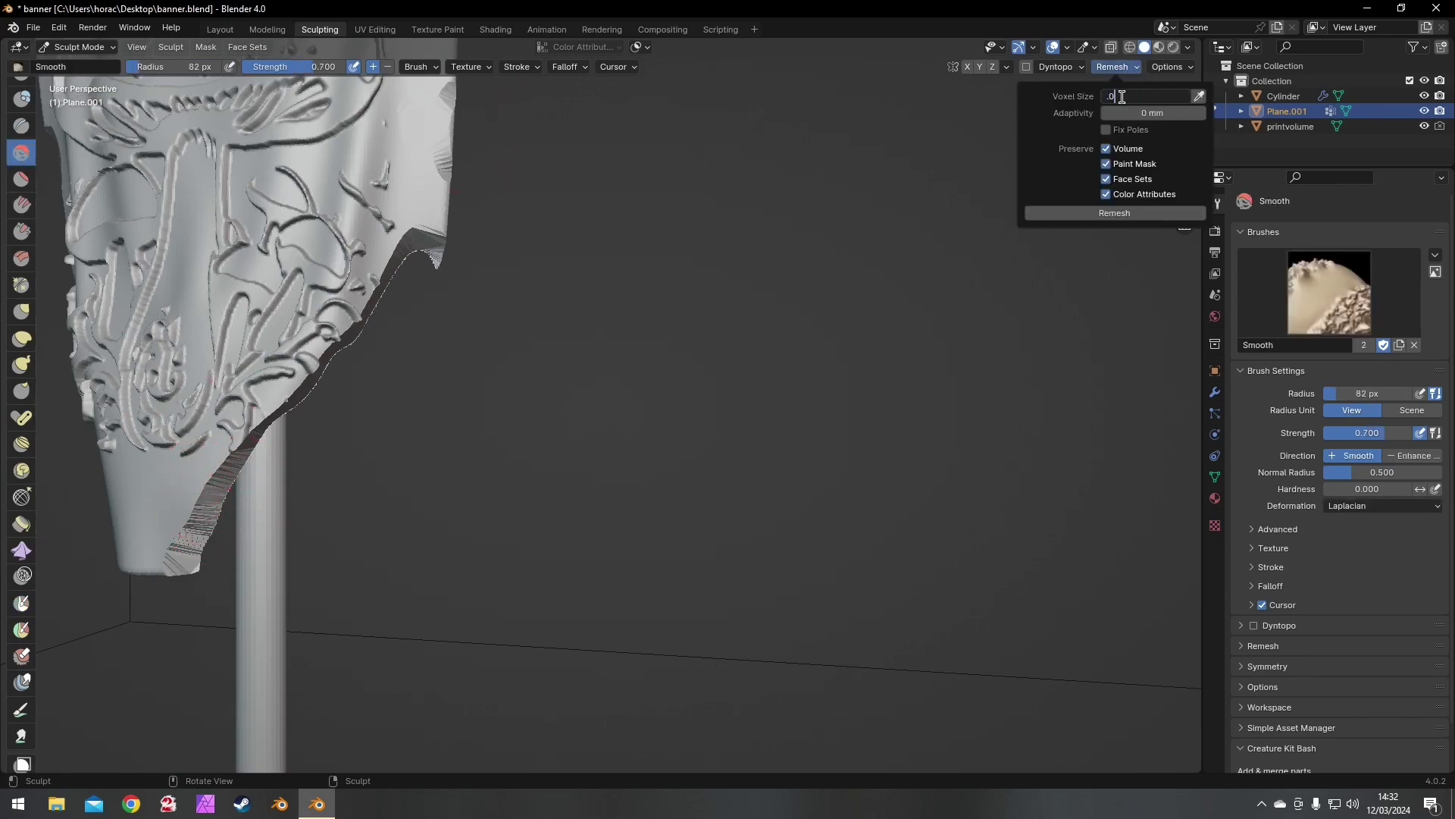
left_click(1115, 214)
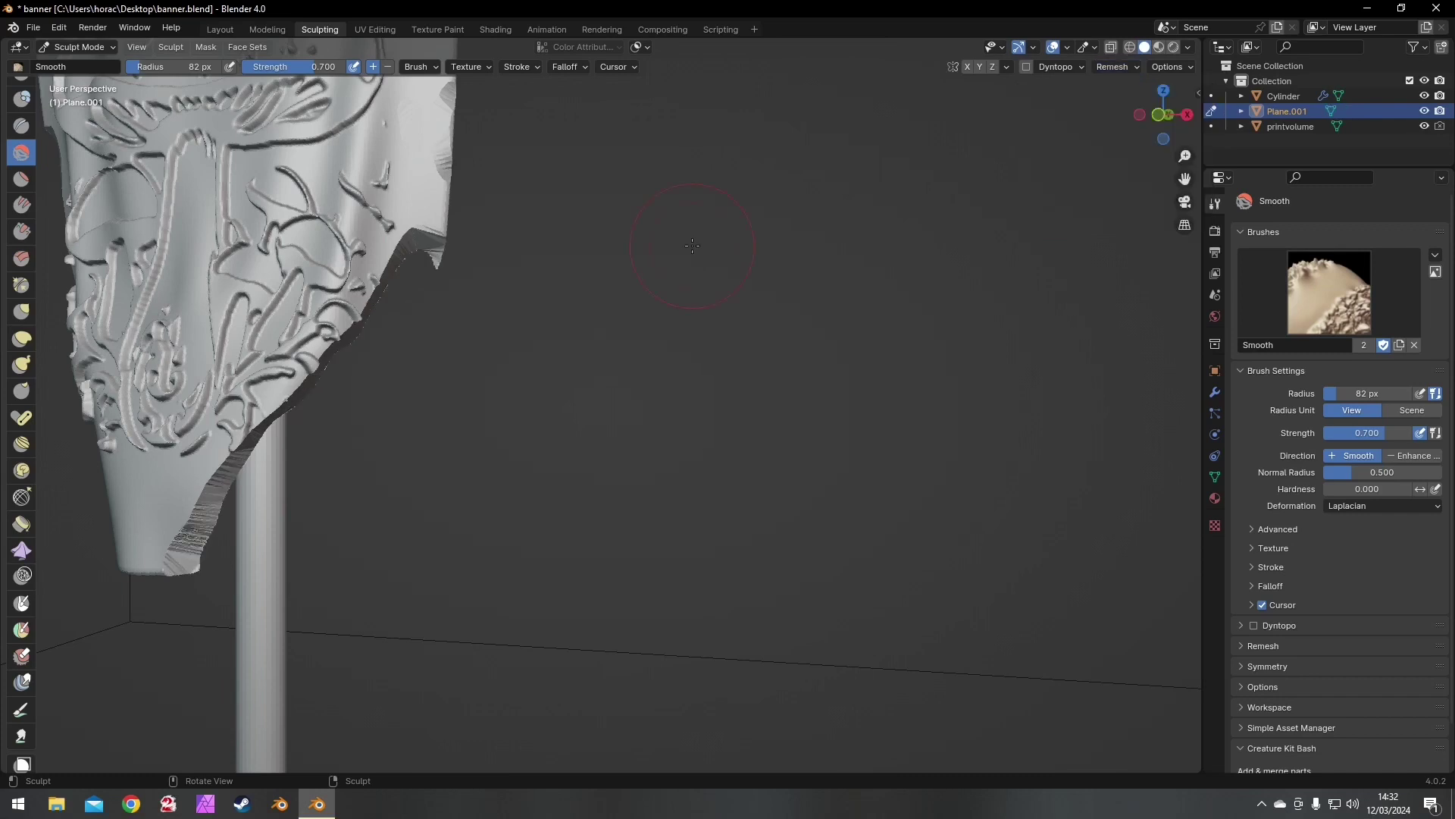
mouse_move(205, 466)
left_mouse_down()
mouse_move(188, 513)
mouse_move(215, 507)
left_mouse_up()
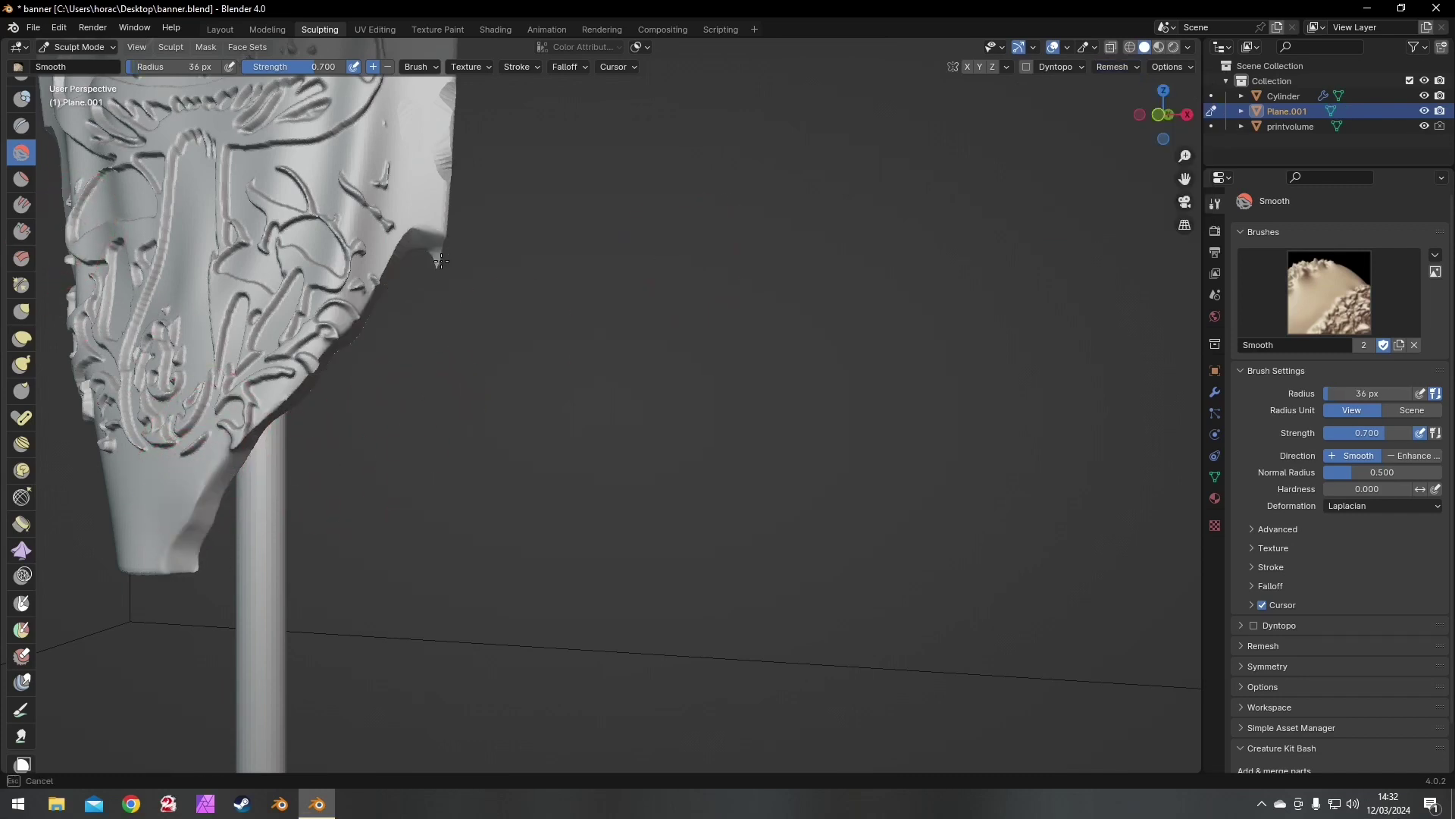
scroll(487, 162, "down", 3)
middle_click_drag(471, 195, 384, 177)
middle_click_drag(377, 263, 84, 216)
- Work over the pointed corner of the torn edge with the Scrape brush at a 36 px radius
left_click(21, 231)
mouse_move(128, 394)
middle_mouse_down()
mouse_move(236, 558)
mouse_move(368, 585)
middle_mouse_up()
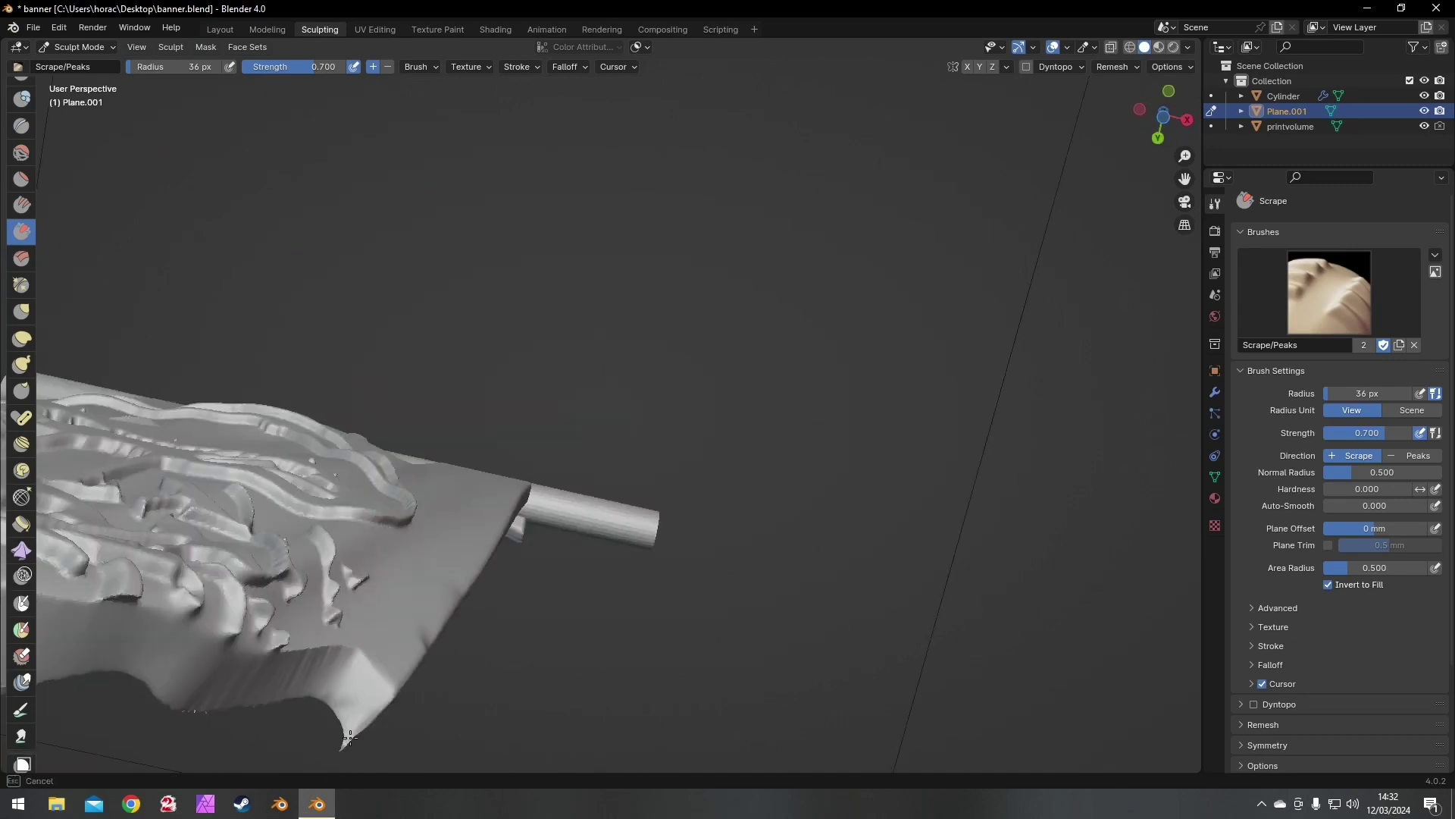
mouse_move(349, 736)
middle_mouse_down()
mouse_move(30, 595)
mouse_move(123, 629)
middle_mouse_up()
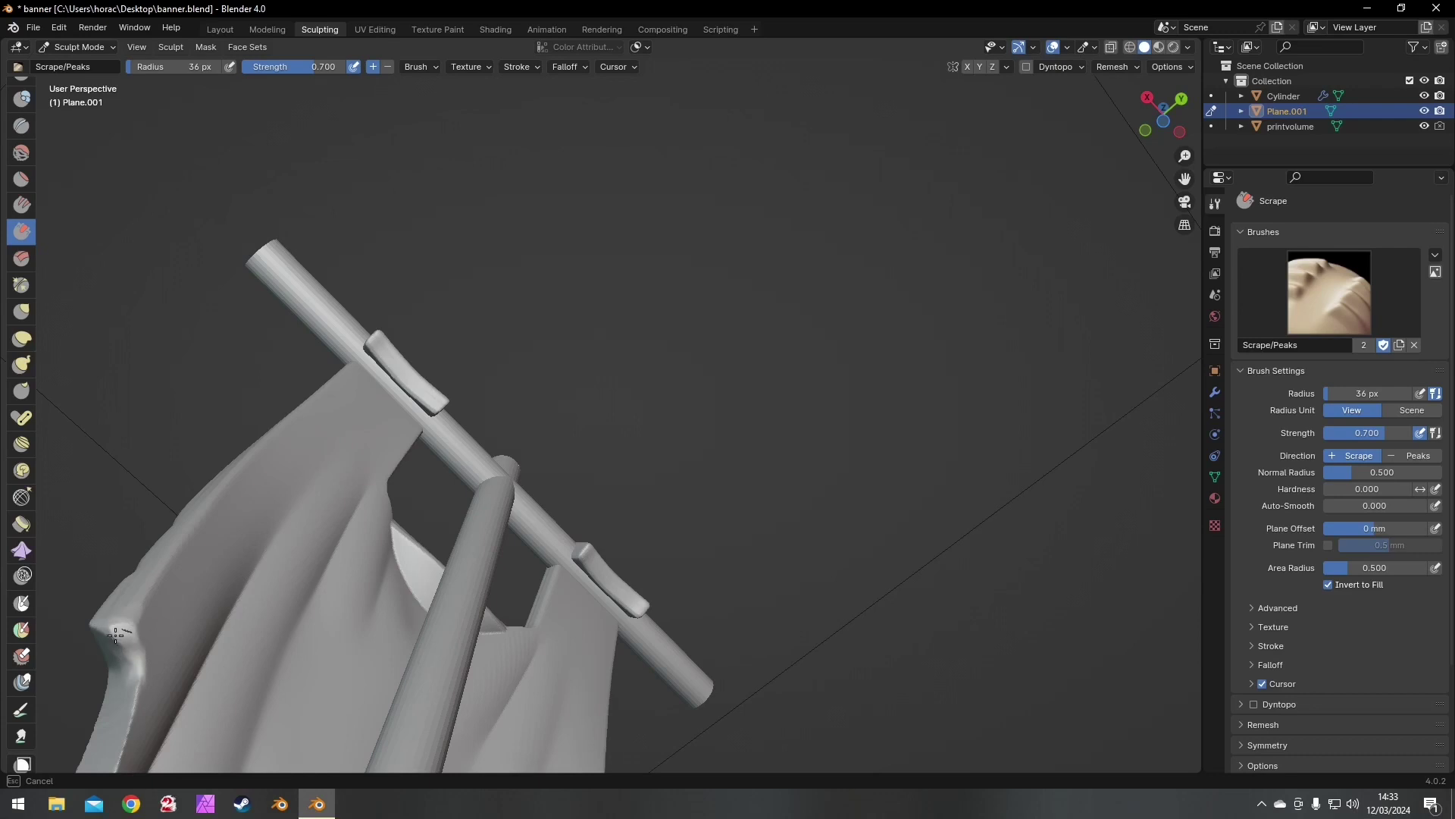
middle_click_drag(127, 604, 13, 356)
- Enable the Face Orientation overlay to inspect the banner around the thin spike on its torn edge
left_click(1050, 68)
left_click(1067, 47)
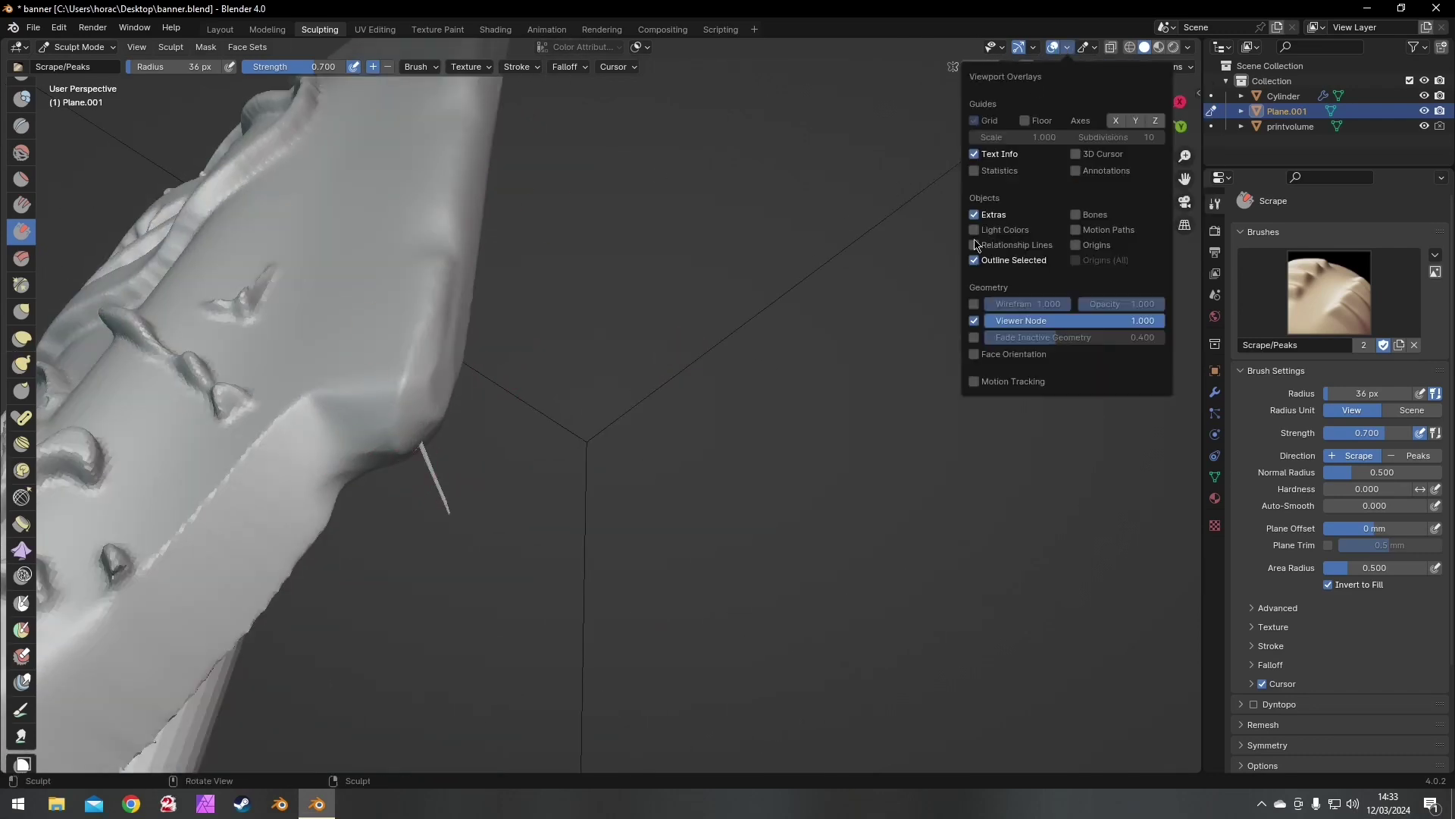
left_click(979, 351)
middle_click_drag(151, 523, 54, 477)
- Trim the thin spike off the banner's torn edge with Lasso Trim in Difference mode
scroll(22, 531, "down", 10)
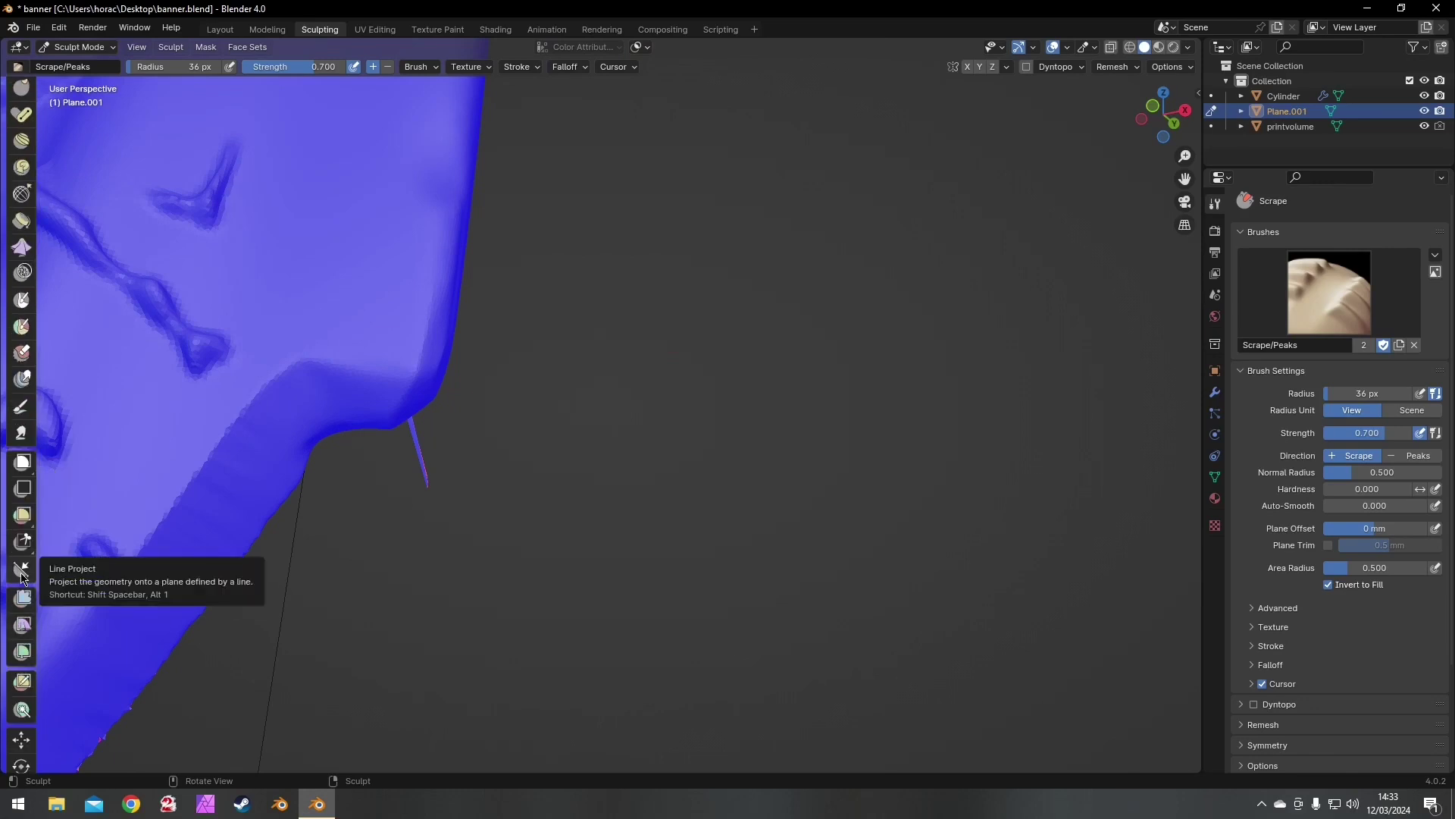
mouse_move(22, 540)
left_mouse_down()
mouse_move(83, 568)
mouse_move(84, 598)
left_mouse_up()
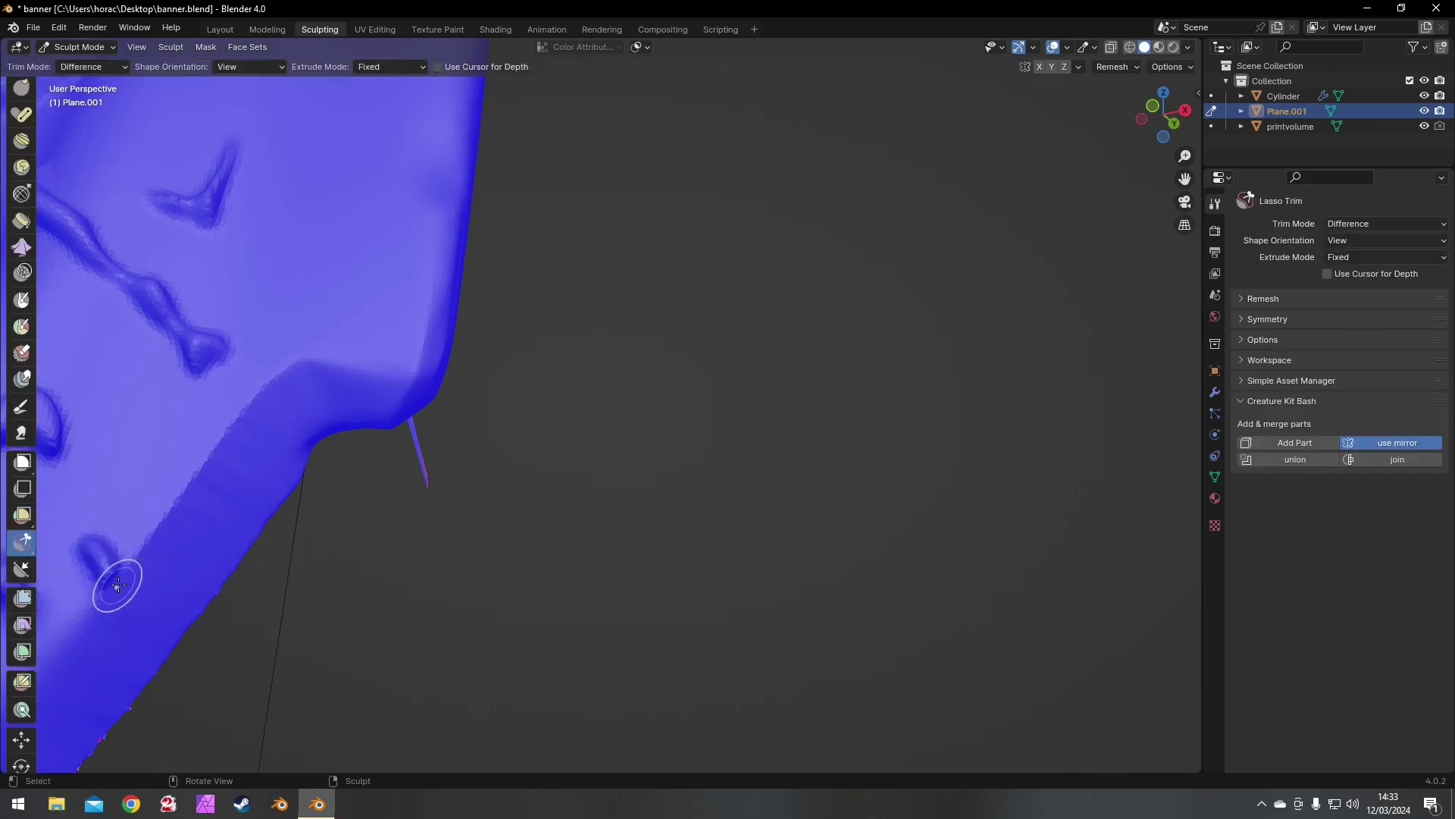
middle_click_drag(303, 531, 470, 430)
mouse_move(470, 431)
left_mouse_down()
mouse_move(440, 500)
mouse_move(359, 368)
left_mouse_up()
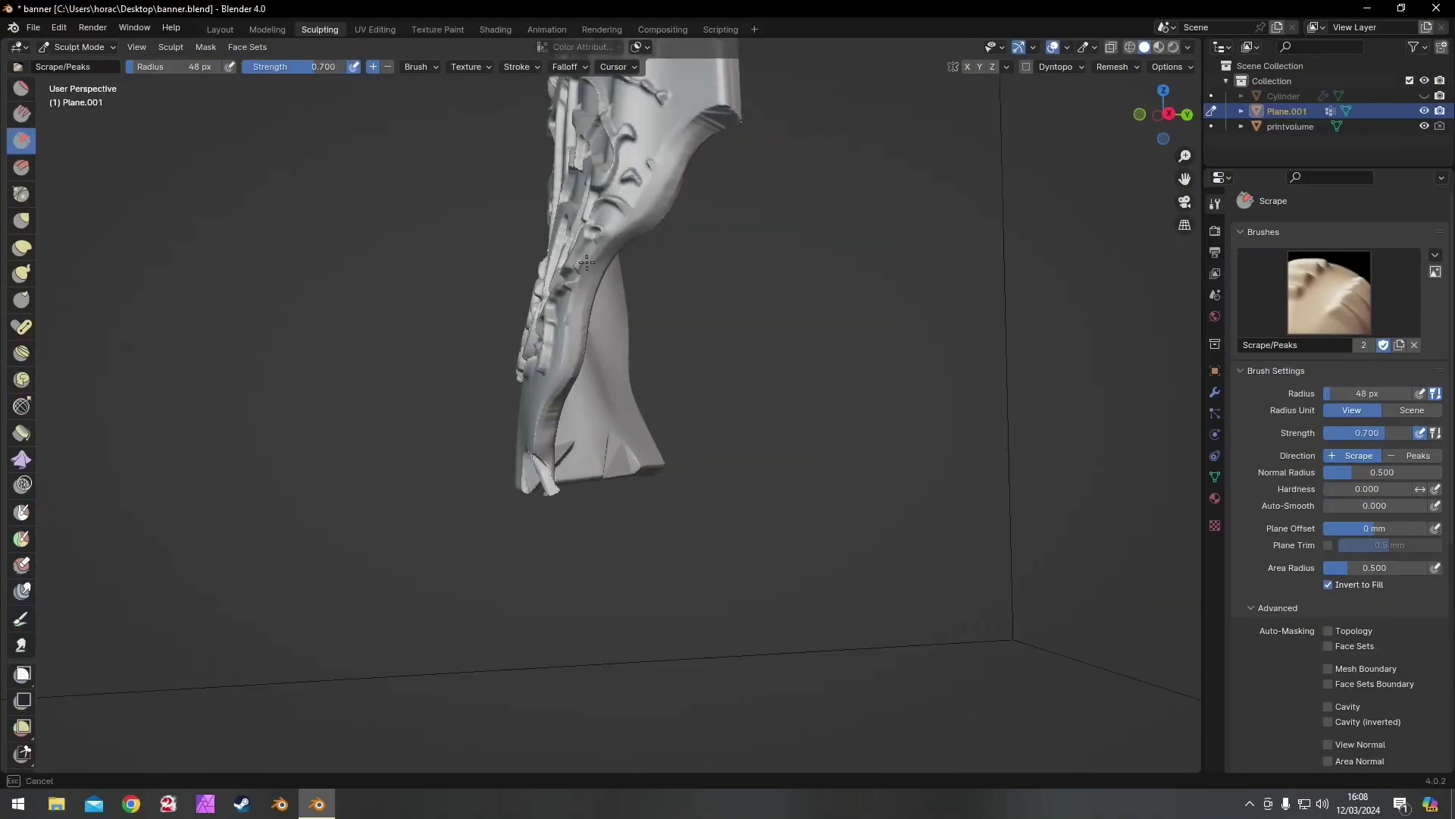
- Build up wrinkles and creases across the banner's plain back with Clay Strips and soften them with the Smooth brush
key("shift+s")
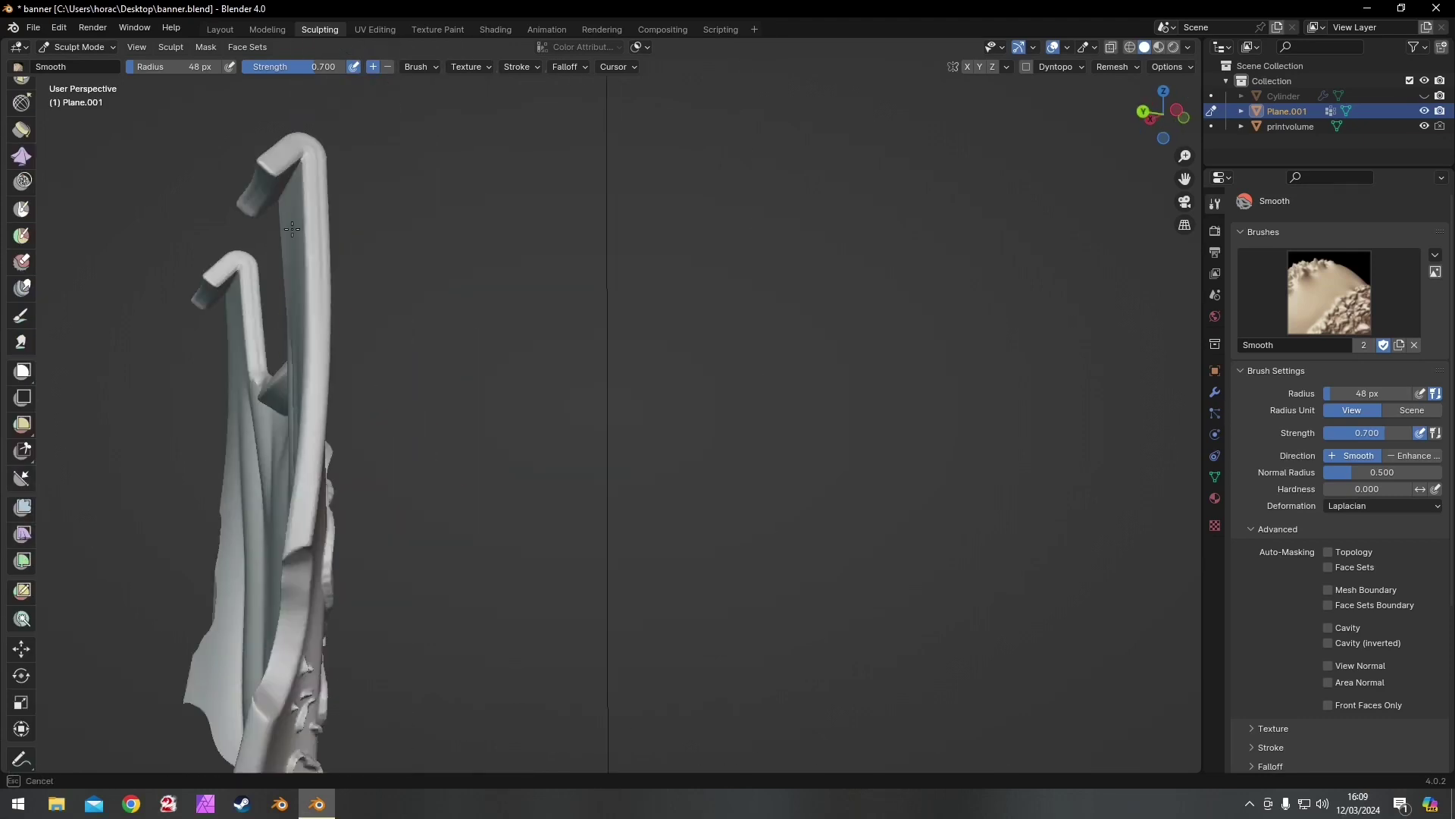
key("c")
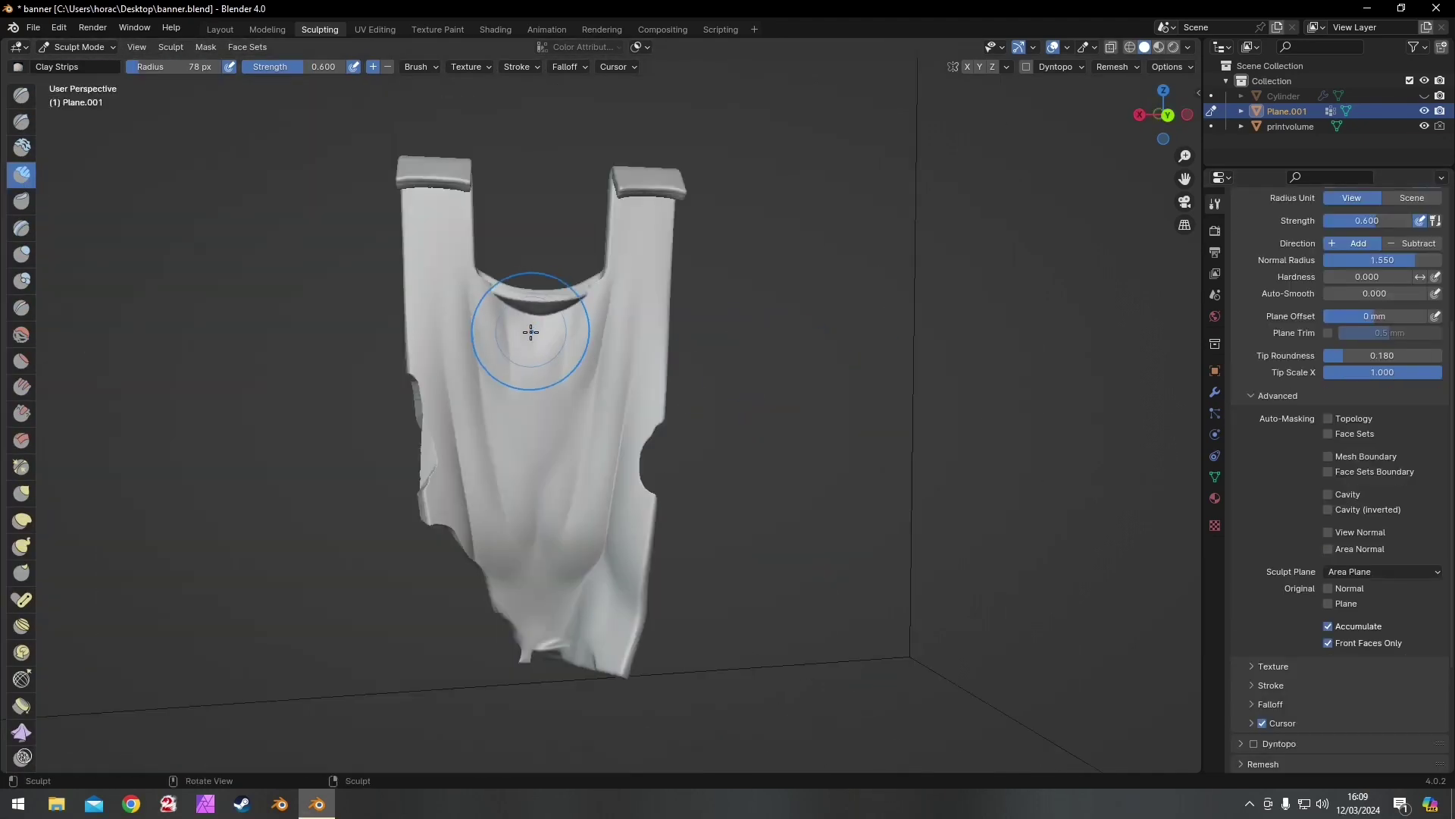
left_click_drag(530, 325, 607, 425)
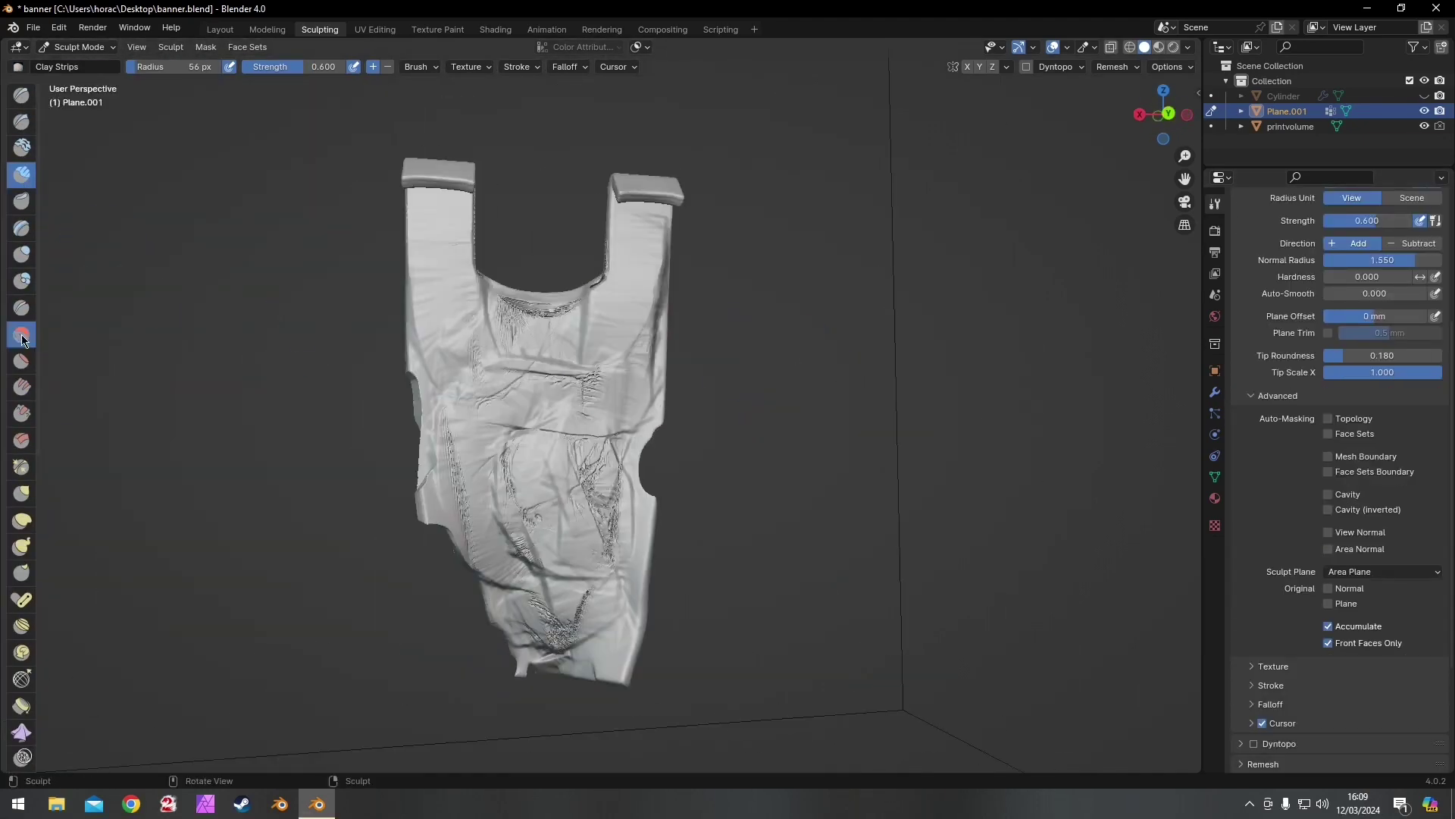
key("shift+s")
left_click(21, 600)
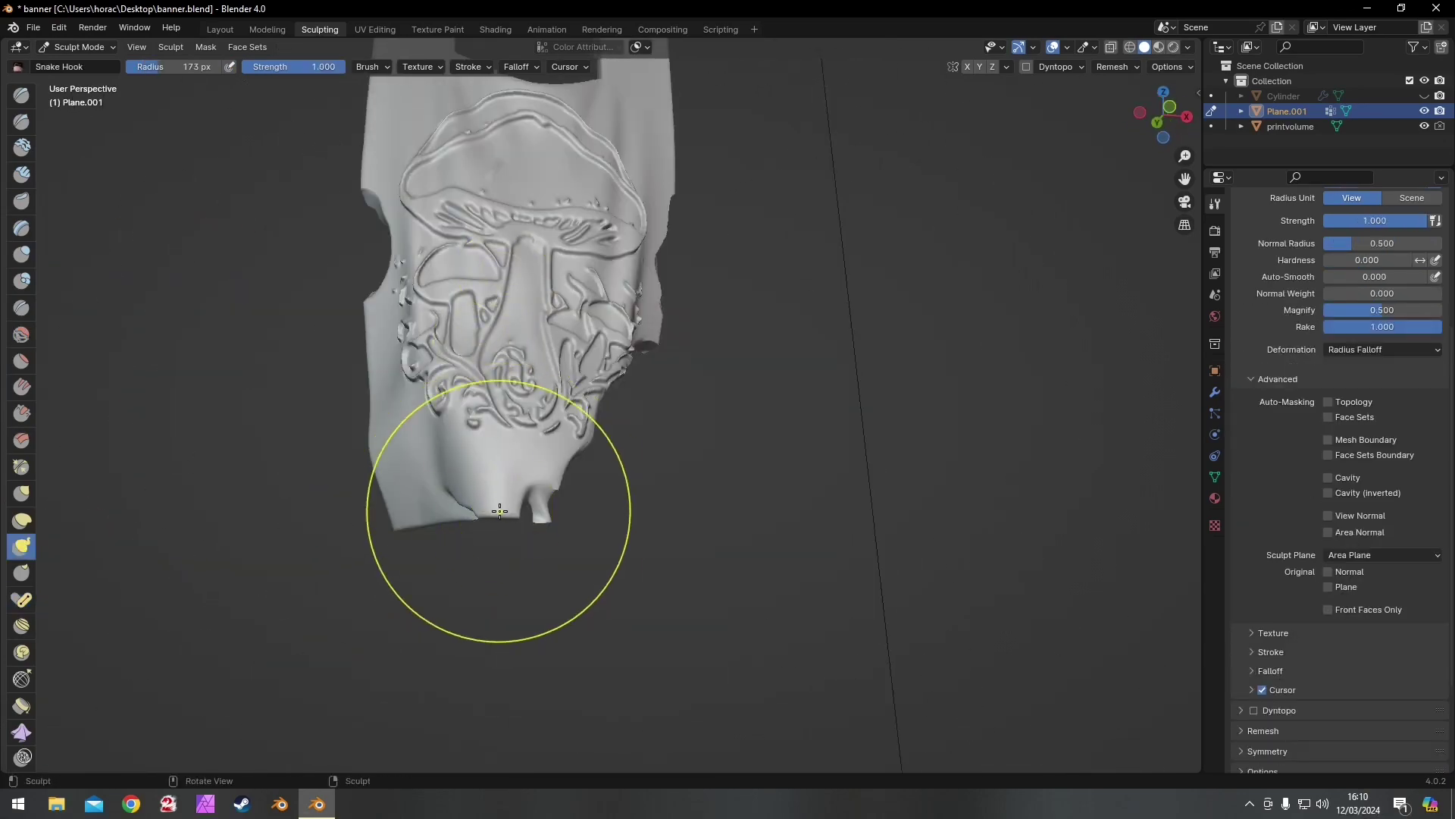
- Pull the banner's lower torn edge with Snake Hook at 173 px and swell and smooth the crossbar loops with Blob
left_click_drag(487, 552, 380, 448)
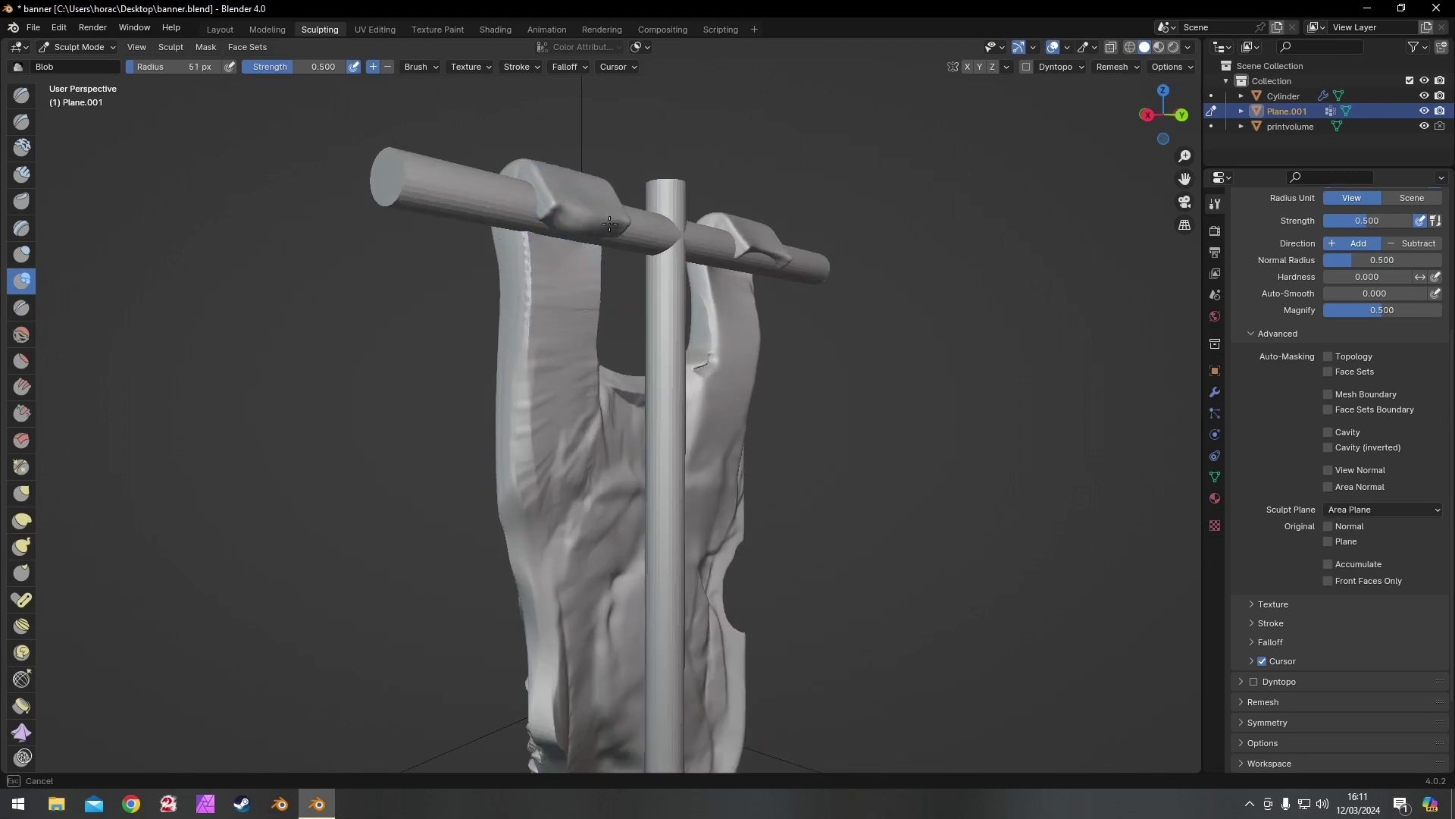
middle_click_drag(576, 219, 549, 218)
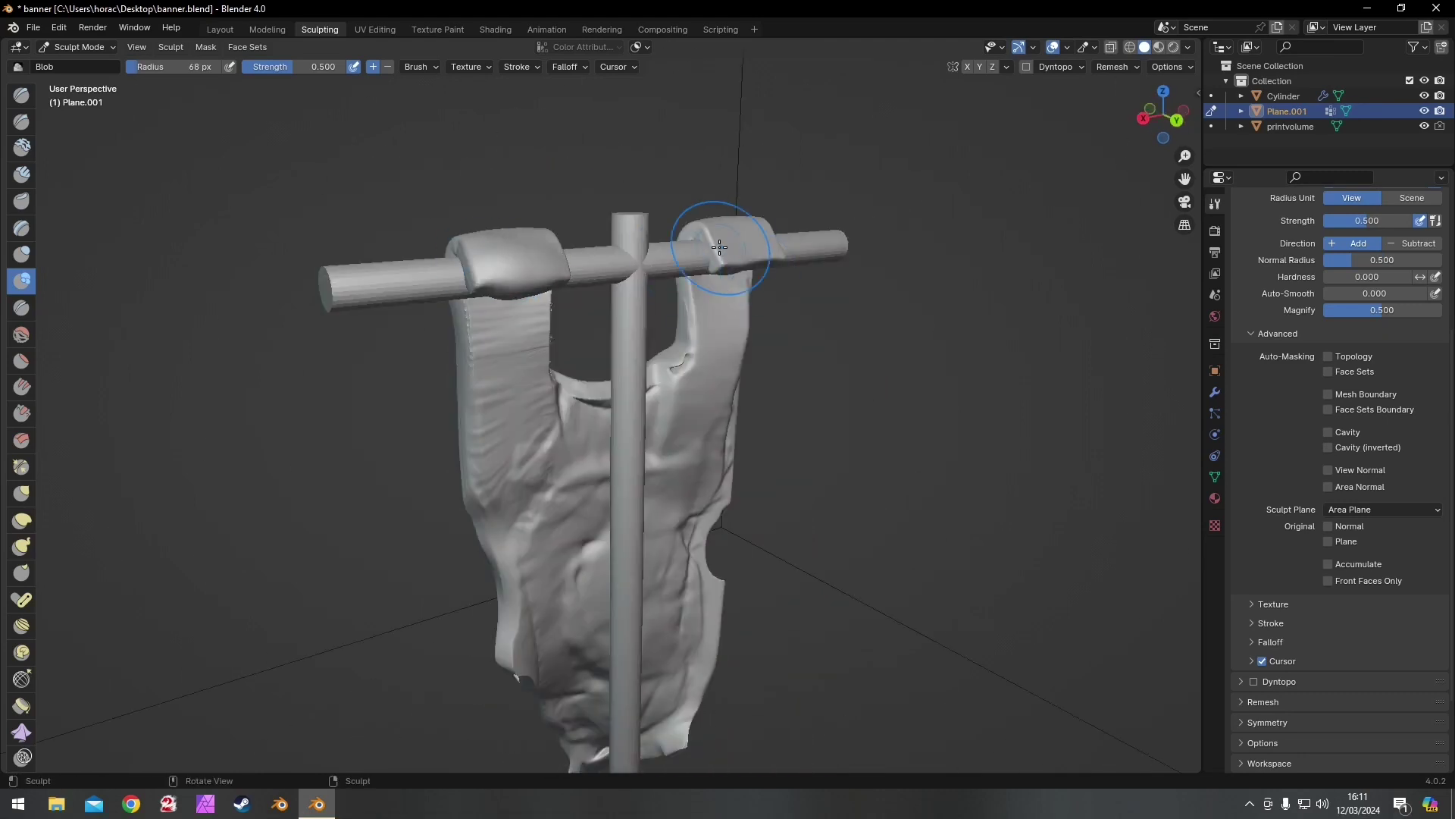
key("shift+s")
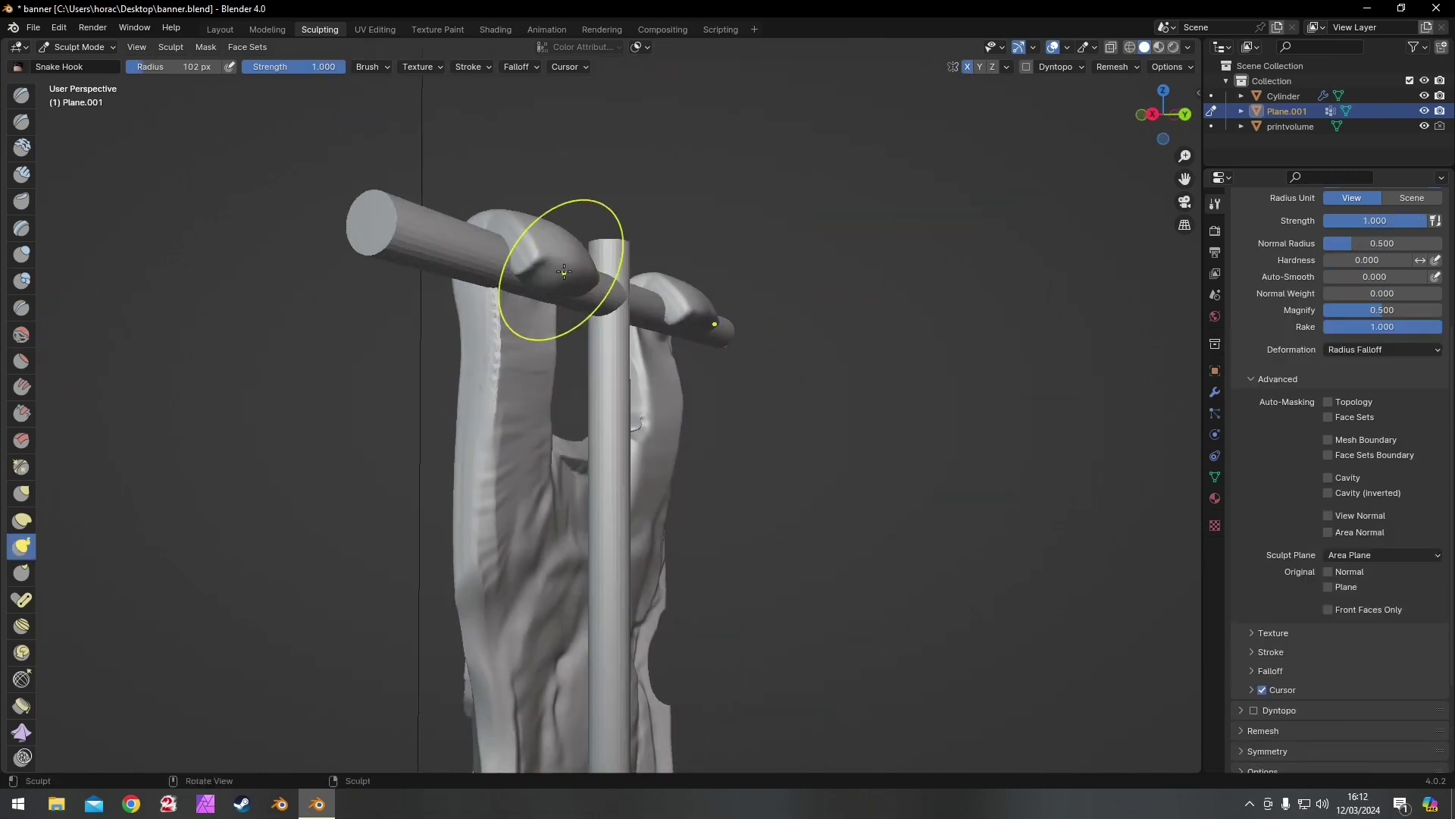
- Enable Face Sets auto-masking for Snake Hook and draw the loop ends down behind the crossbar with X symmetry
left_click(370, 66)
left_click(357, 285)
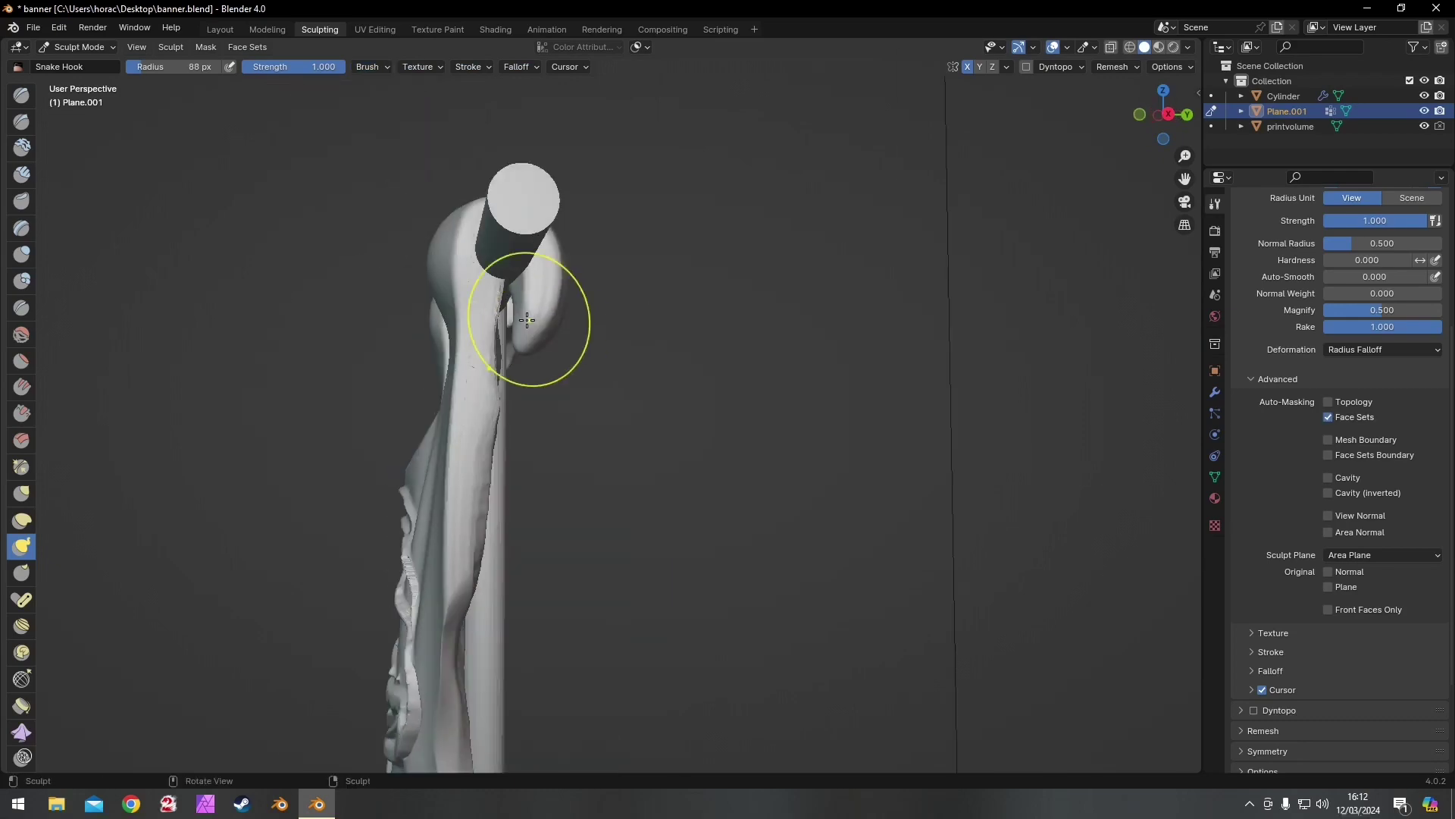
mouse_move(520, 346)
middle_mouse_down()
mouse_move(617, 372)
mouse_move(576, 364)
middle_mouse_up()
- Shape the rounded crossbar loops and their rear flaps with the Blob and Scrape brushes
left_click(22, 280)
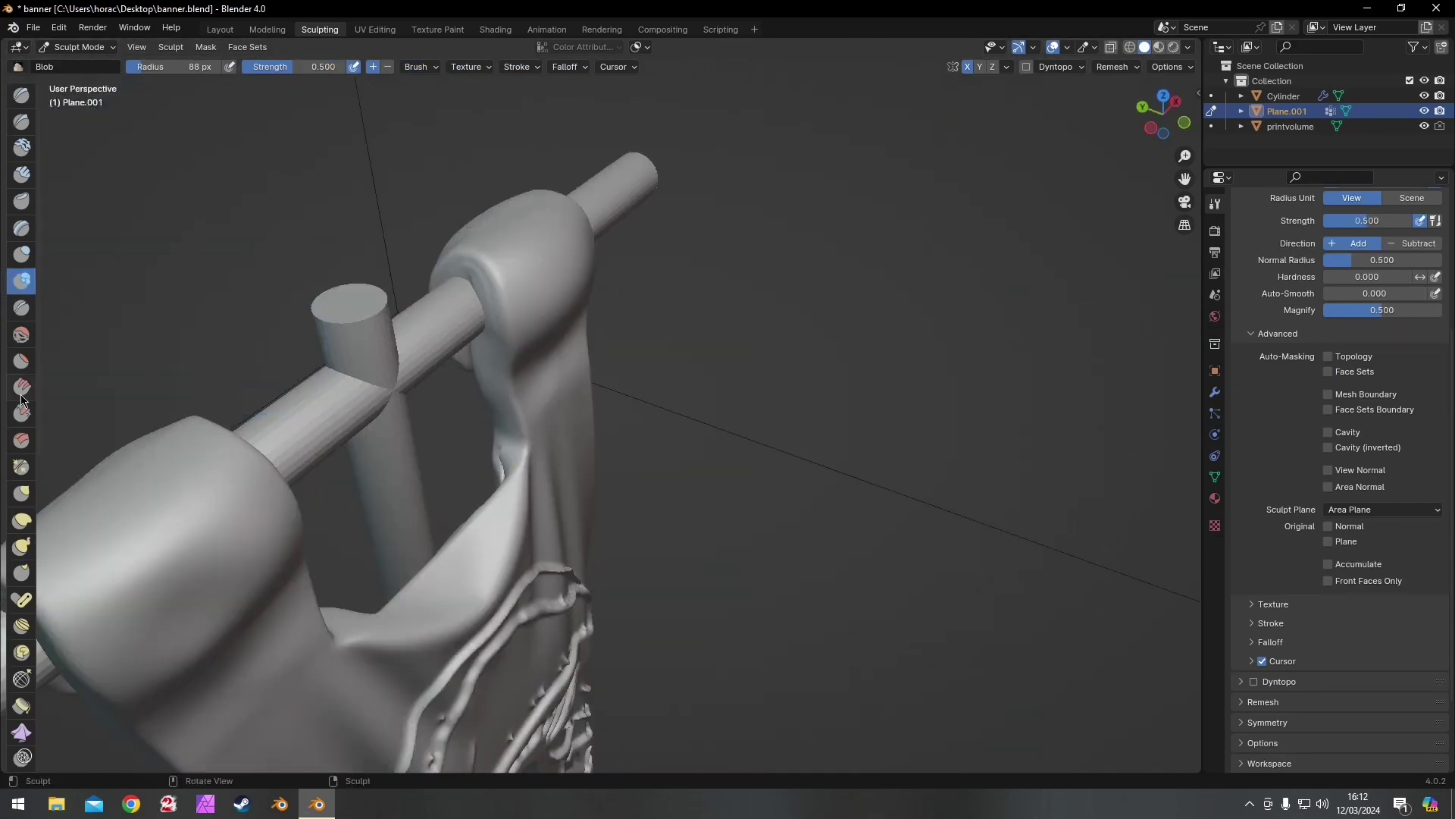
left_click(21, 412)
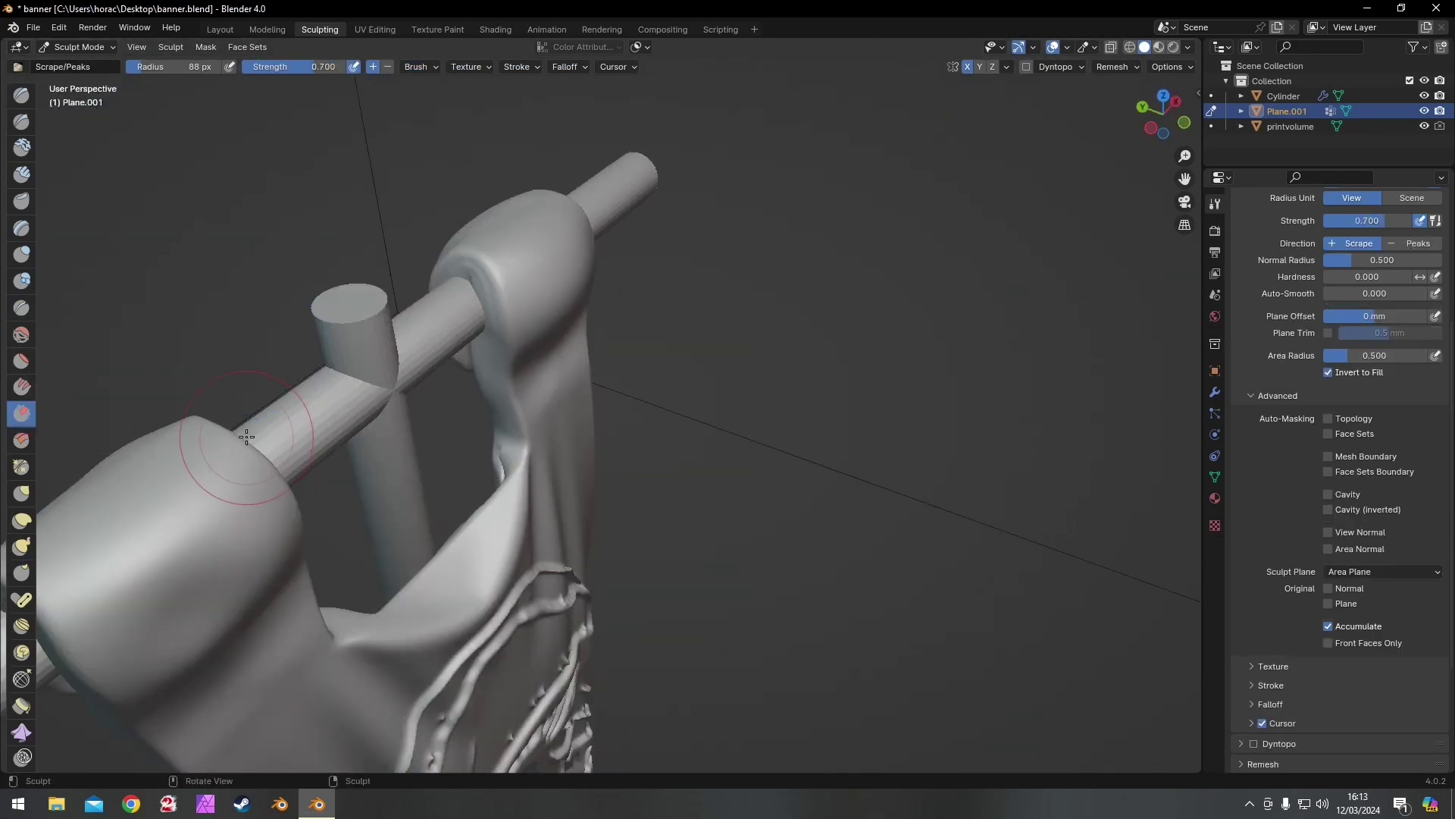
middle_click_drag(574, 226, 520, 298)
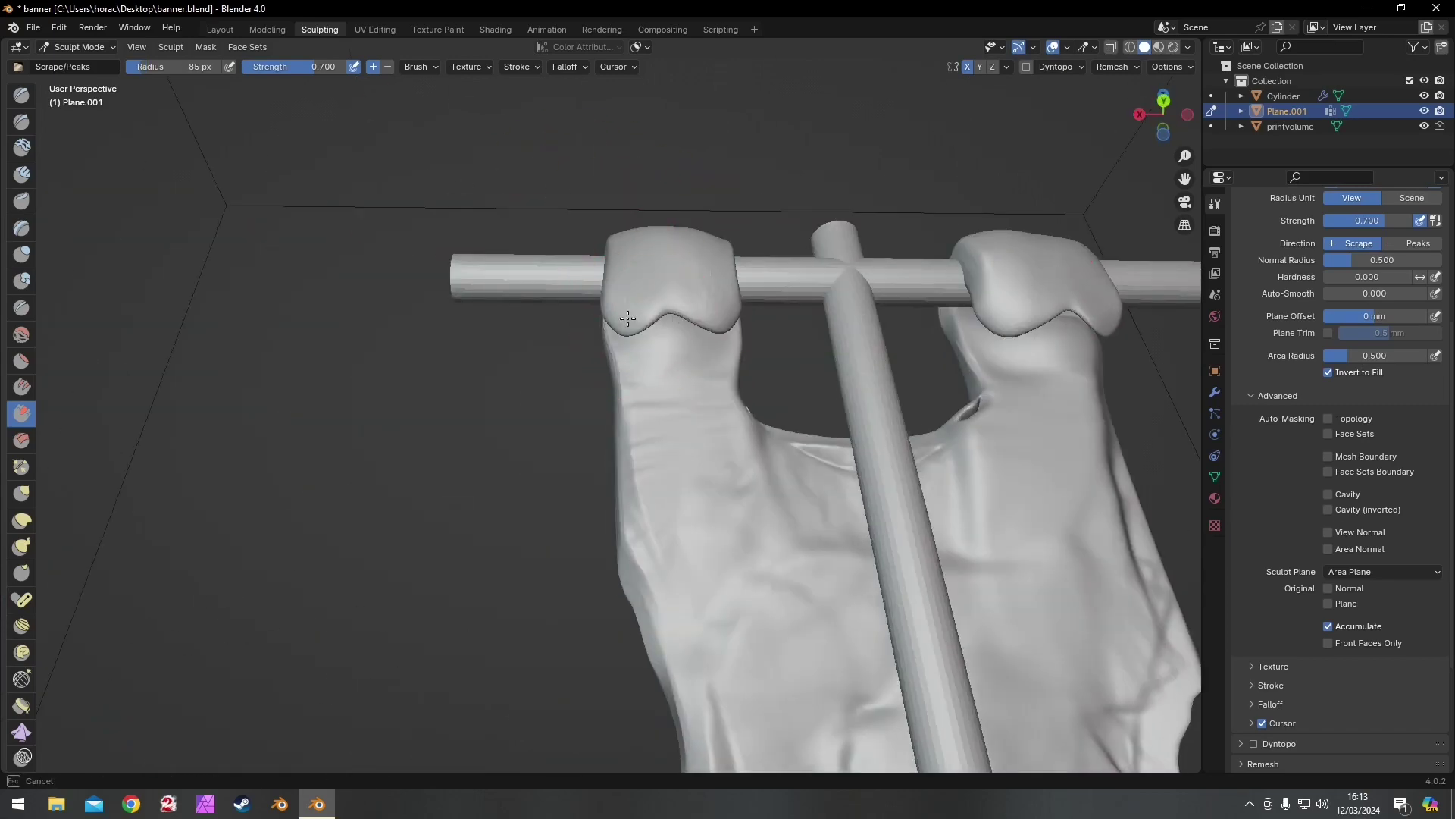
middle_click_drag(628, 319, 626, 298)
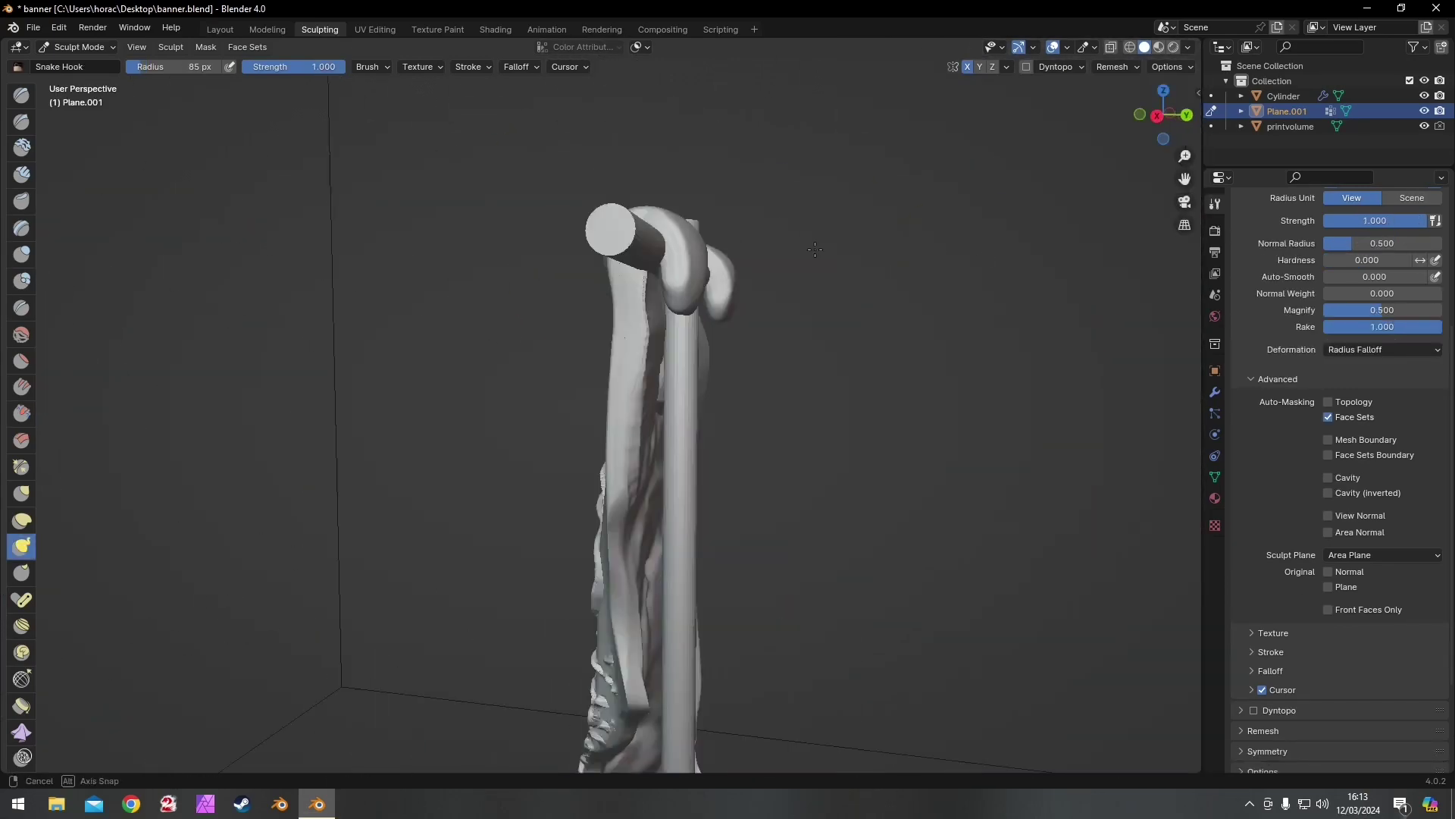
- Turn on Topology auto-masking for Snake Hook and box-mask the upper banner cloth around the loop flaps
left_click(371, 67)
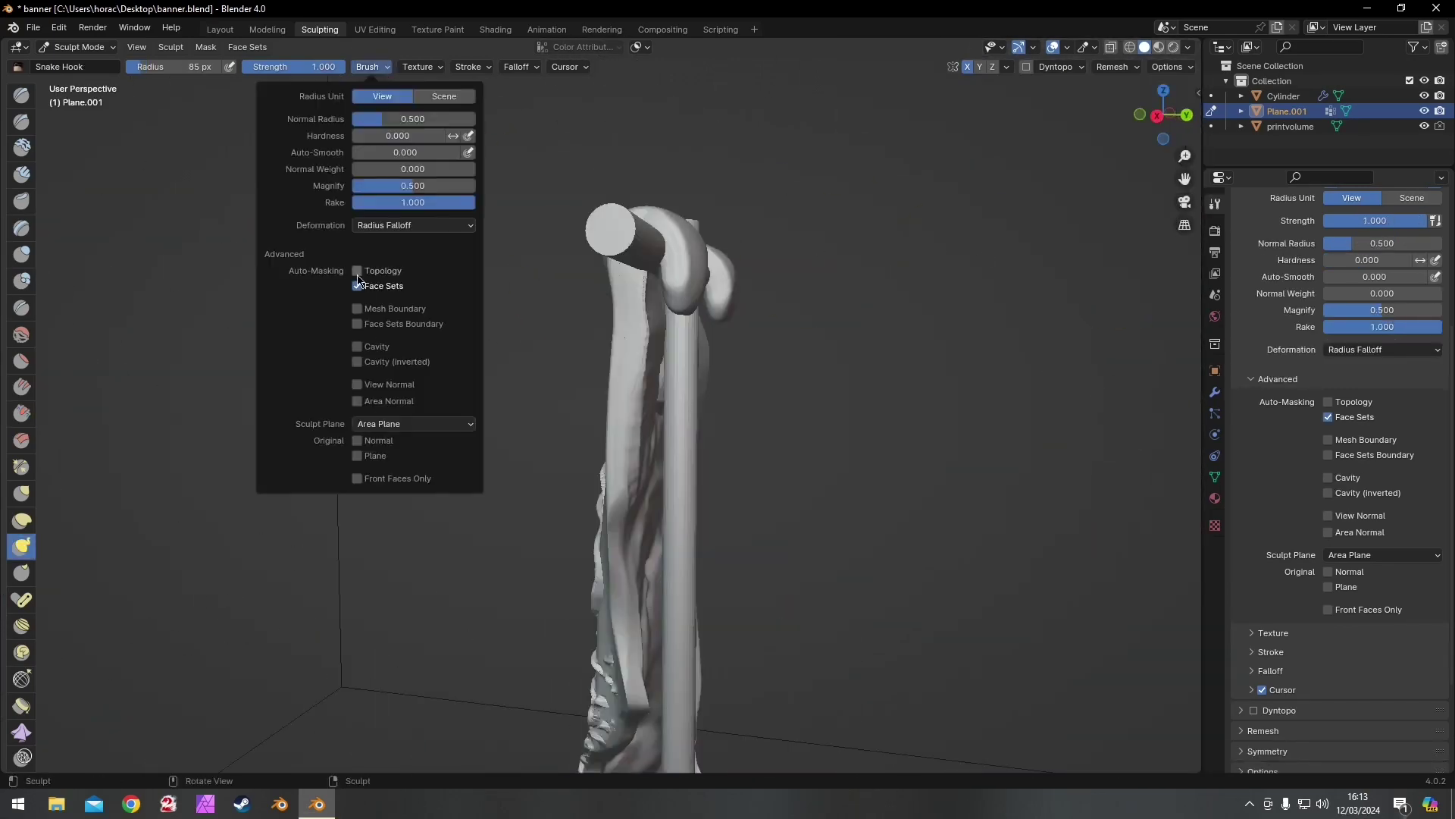
scroll(432, 363, "up", 3)
middle_click_drag(432, 363, 531, 341)
key("b")
scroll(530, 341, "up", 2)
left_click_drag(499, 289, 615, 442)
- Lengthen the unmasked loop flaps down the back of the banner with Snake Hook at an 85 px radius
scroll(592, 447, "down", 5)
middle_click_drag(591, 447, 571, 452)
middle_click_drag(656, 524, 728, 485)
key("k")
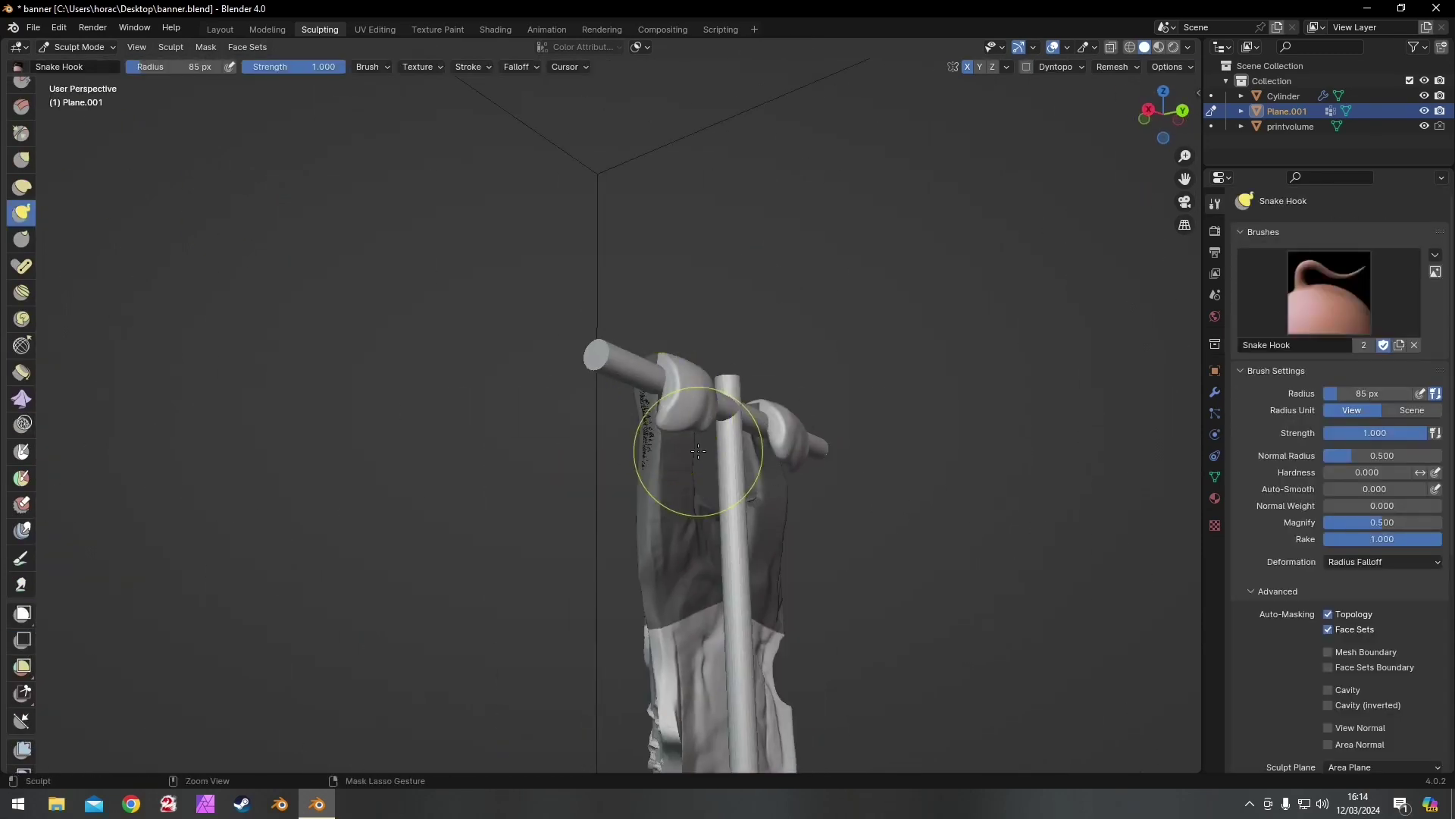
key("KP_3")
left_click_drag(774, 455, 785, 496)
middle_click_drag(784, 497, 808, 507)
left_click_drag(808, 506, 814, 538)
middle_click_drag(814, 538, 720, 485)
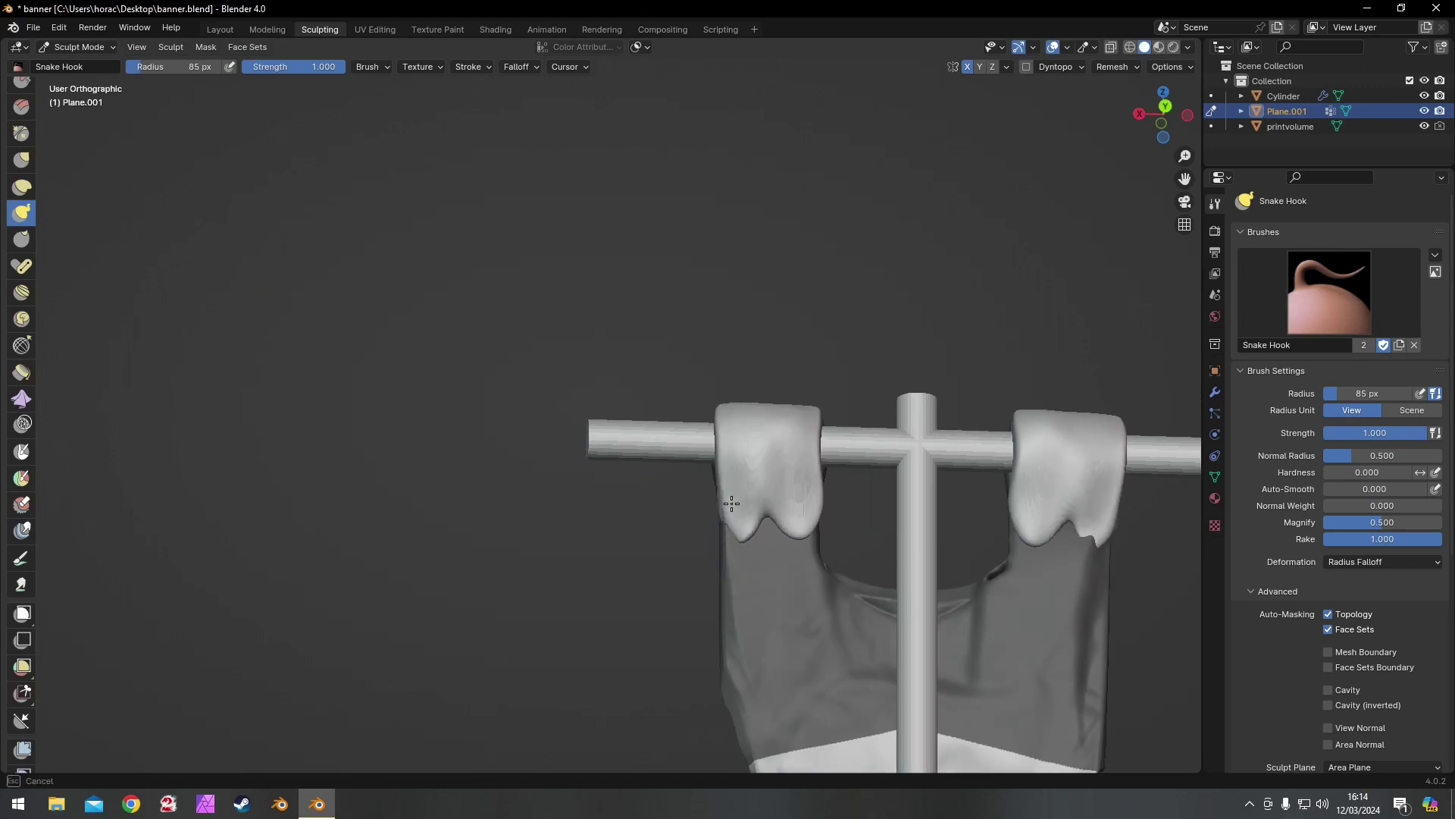
- Thicken the rear loop flaps with Blob and pull their lower edges into shape with Snake Hook
scroll(22, 303, "up", 5)
left_click(22, 219)
scroll(704, 417, "up", 2)
mouse_move(683, 425)
middle_mouse_down()
mouse_move(704, 418)
mouse_move(73, 362)
middle_mouse_up()
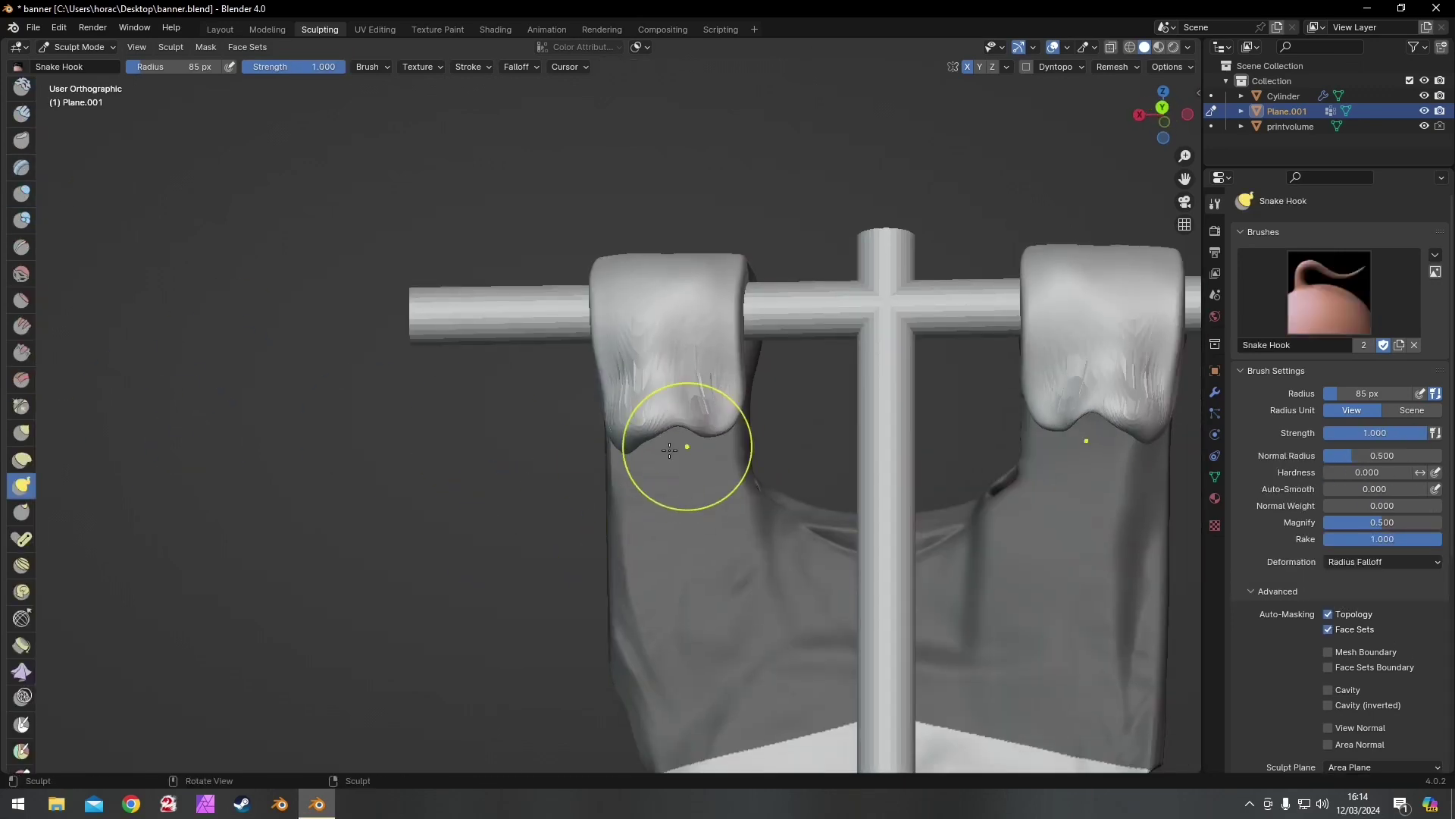
middle_click_drag(688, 447, 750, 493)
left_click_drag(674, 440, 682, 461)
left_click(21, 220)
mouse_move(682, 454)
middle_mouse_down()
mouse_move(804, 485)
mouse_move(652, 424)
middle_mouse_up()
- Clear the sculpt mask and set the remesh voxel size to 0.05
left_click(1117, 67)
left_click(207, 47)
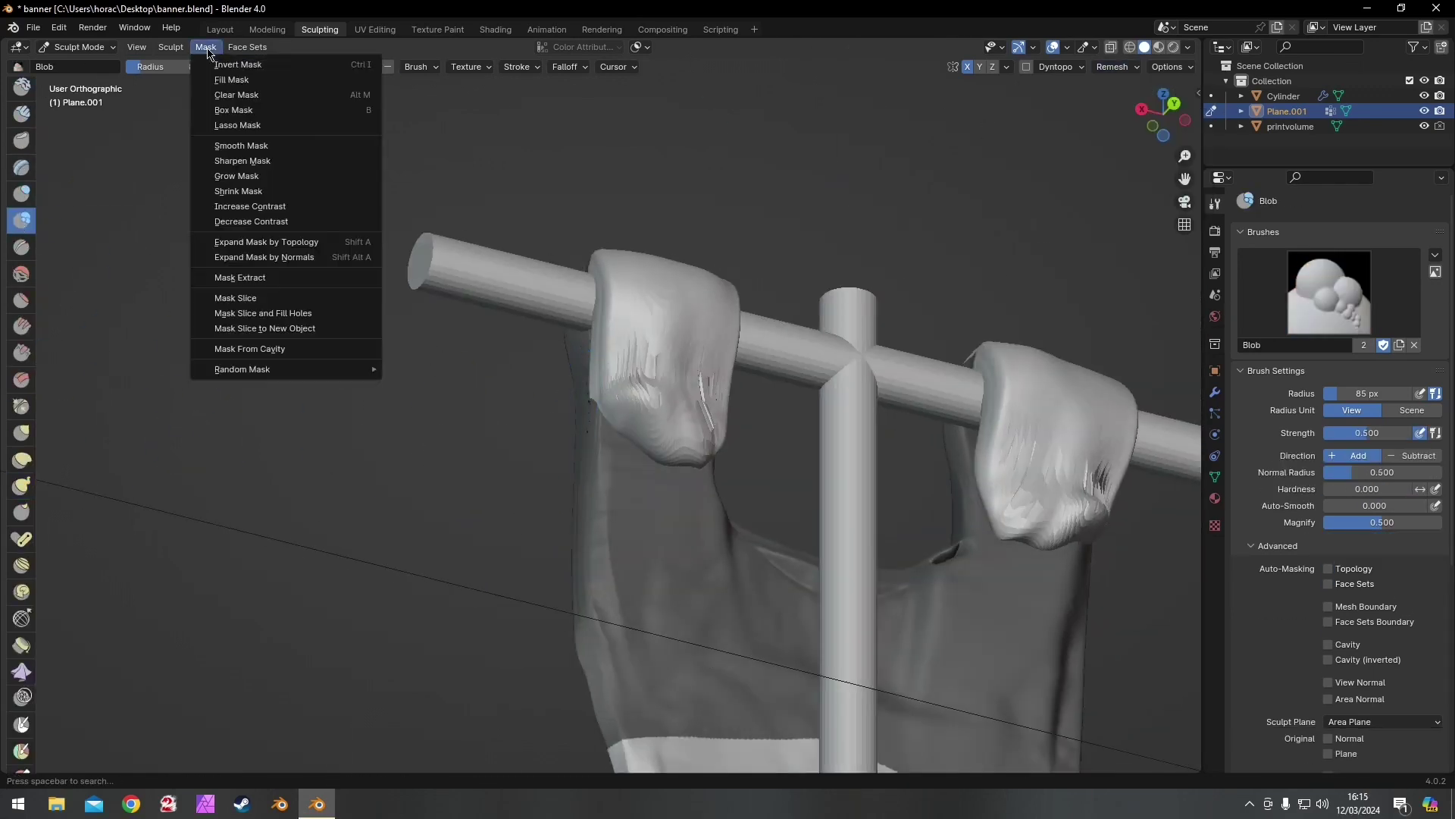
left_click(236, 95)
left_click(1117, 67)
double_click(1128, 96)
type(".05")
- Even out the rear loop flaps with the Scrape brush and adjust the cloth's form with Grab at a 173 px radius
left_click(22, 352)
mouse_move(485, 455)
middle_mouse_down()
mouse_move(592, 536)
mouse_move(536, 579)
mouse_move(504, 374)
mouse_move(657, 343)
mouse_move(491, 413)
middle_mouse_up()
key("shift+c")
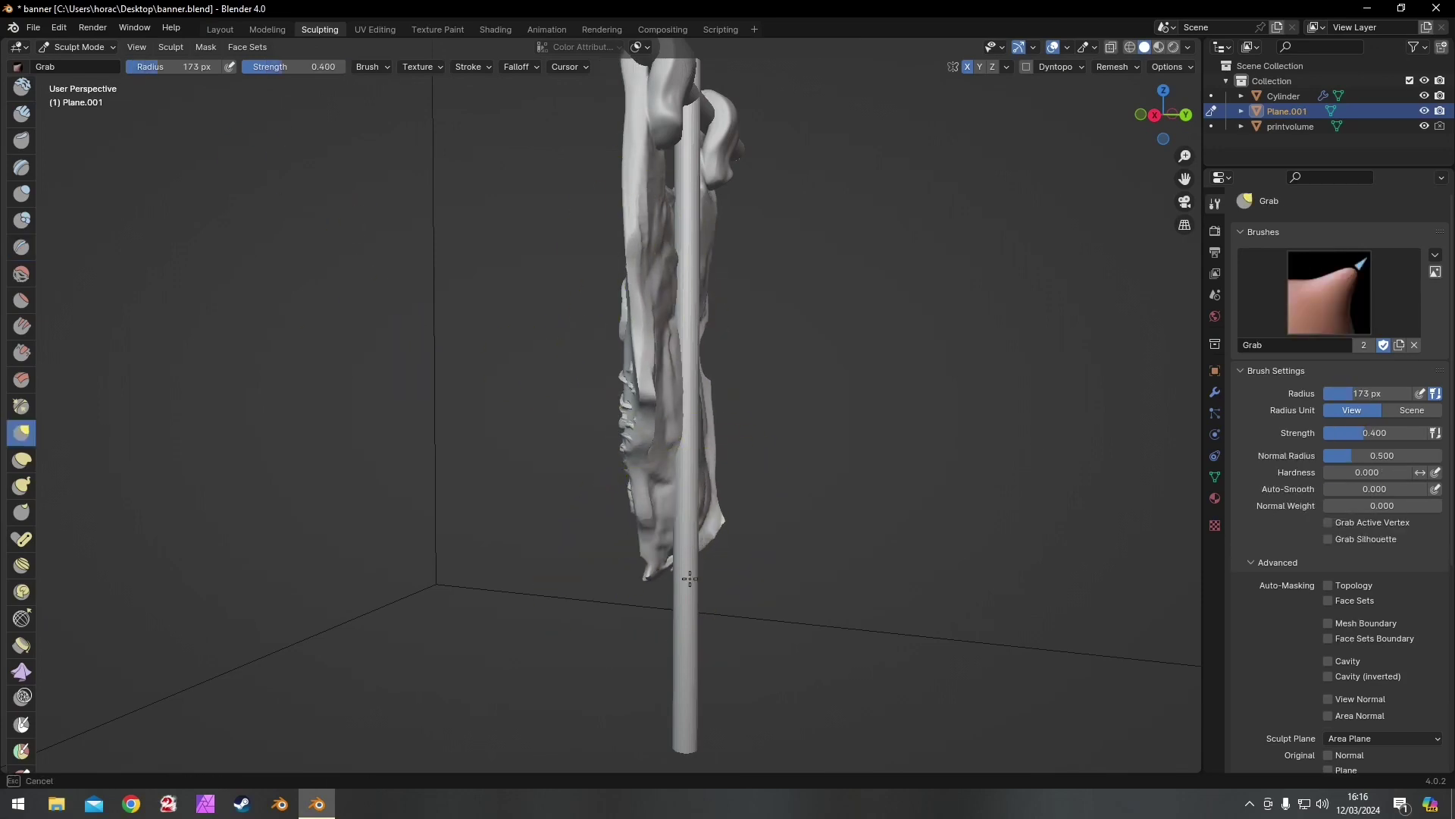
- Return the banner to Object Mode in the Layout workspace and save banner.blend
middle_click_drag(690, 579, 796, 565)
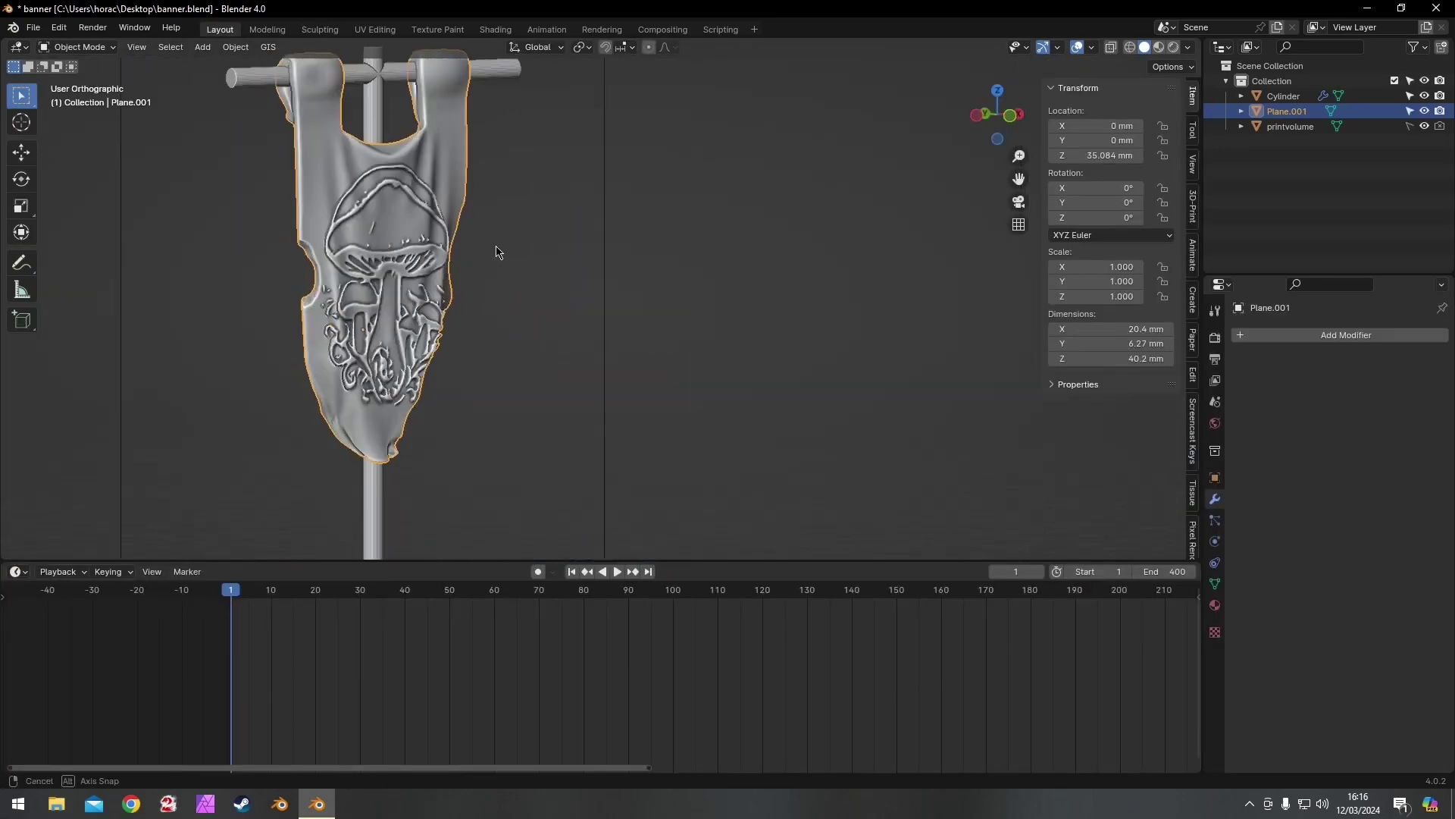
scroll(517, 308, "up", 4)
key("ctrl+s")
scroll(397, 297, "down", 1)
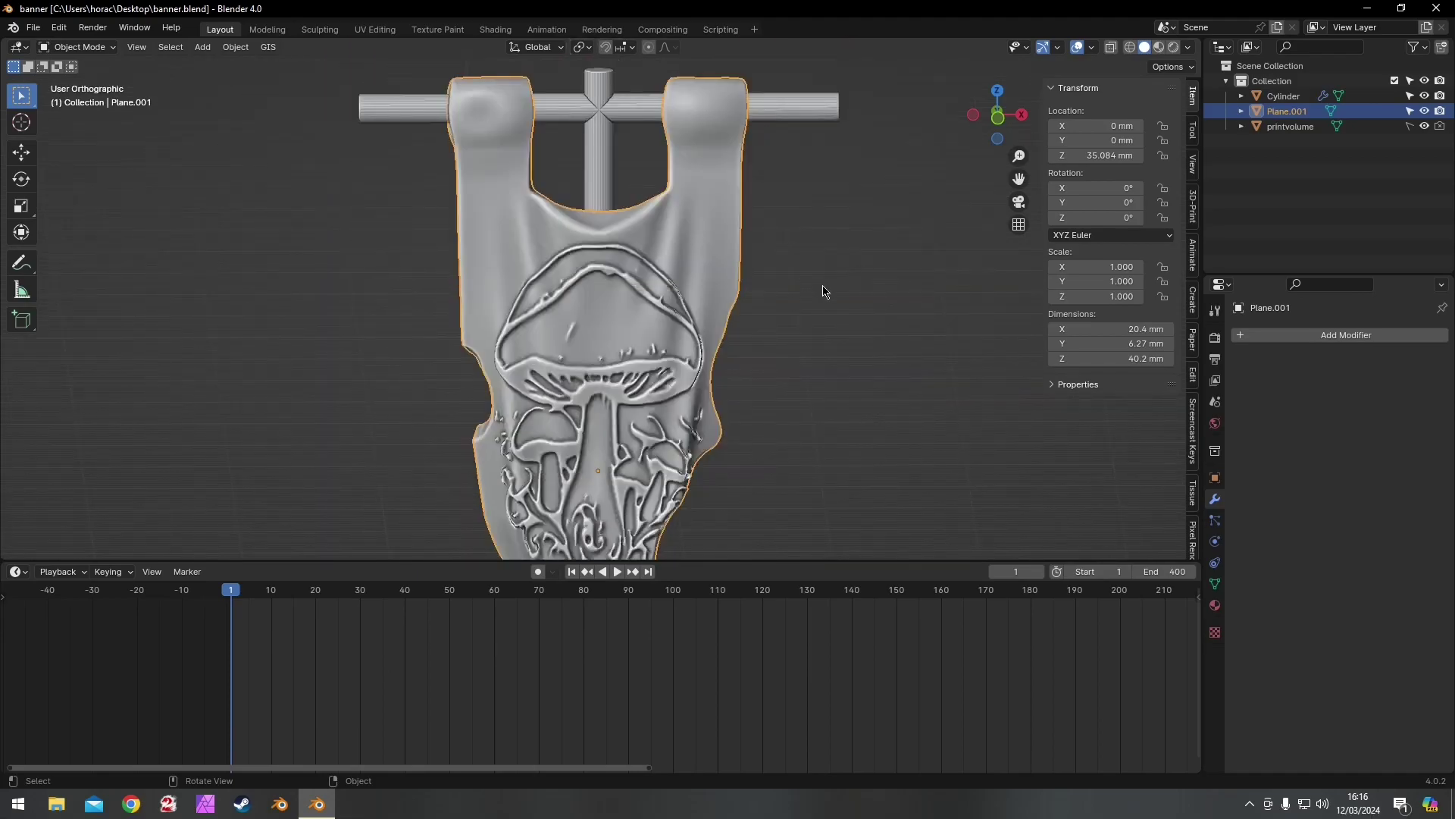